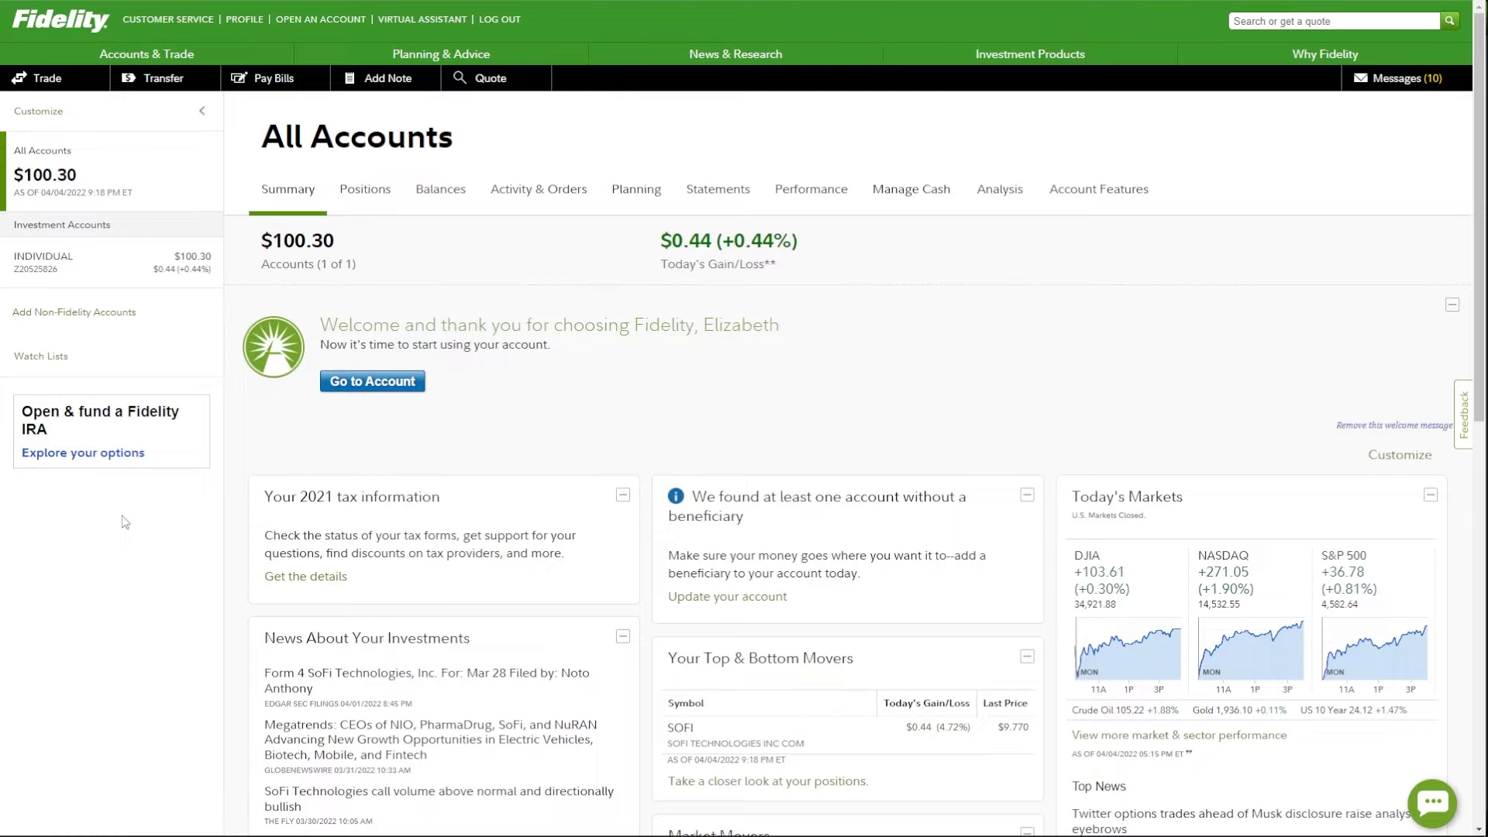
# Step: Open Active Trader Pro from the Fidelity account site
pyautogui.moveTo(185, 56)
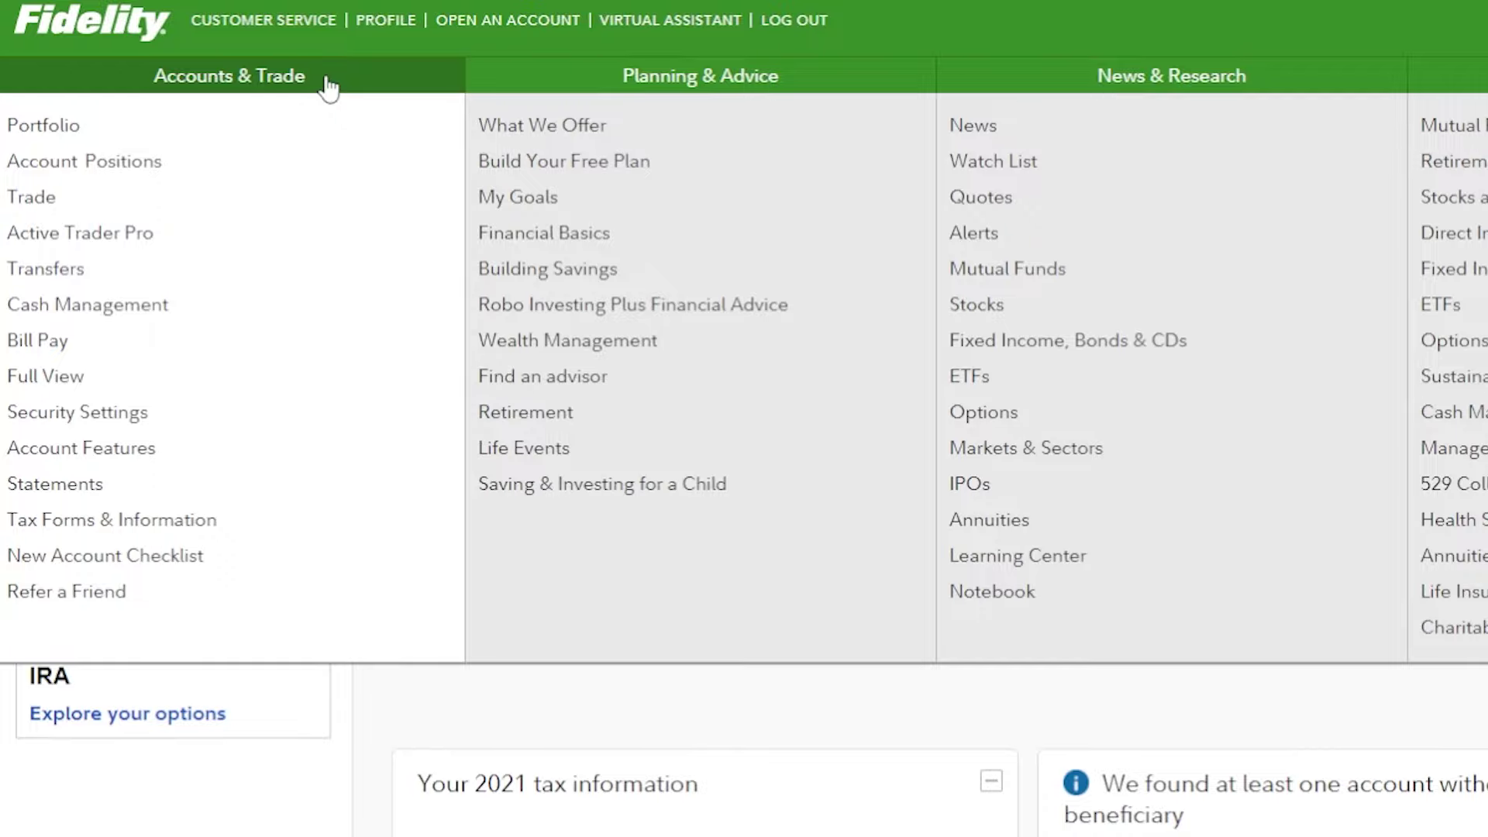
pyautogui.click(189, 246)
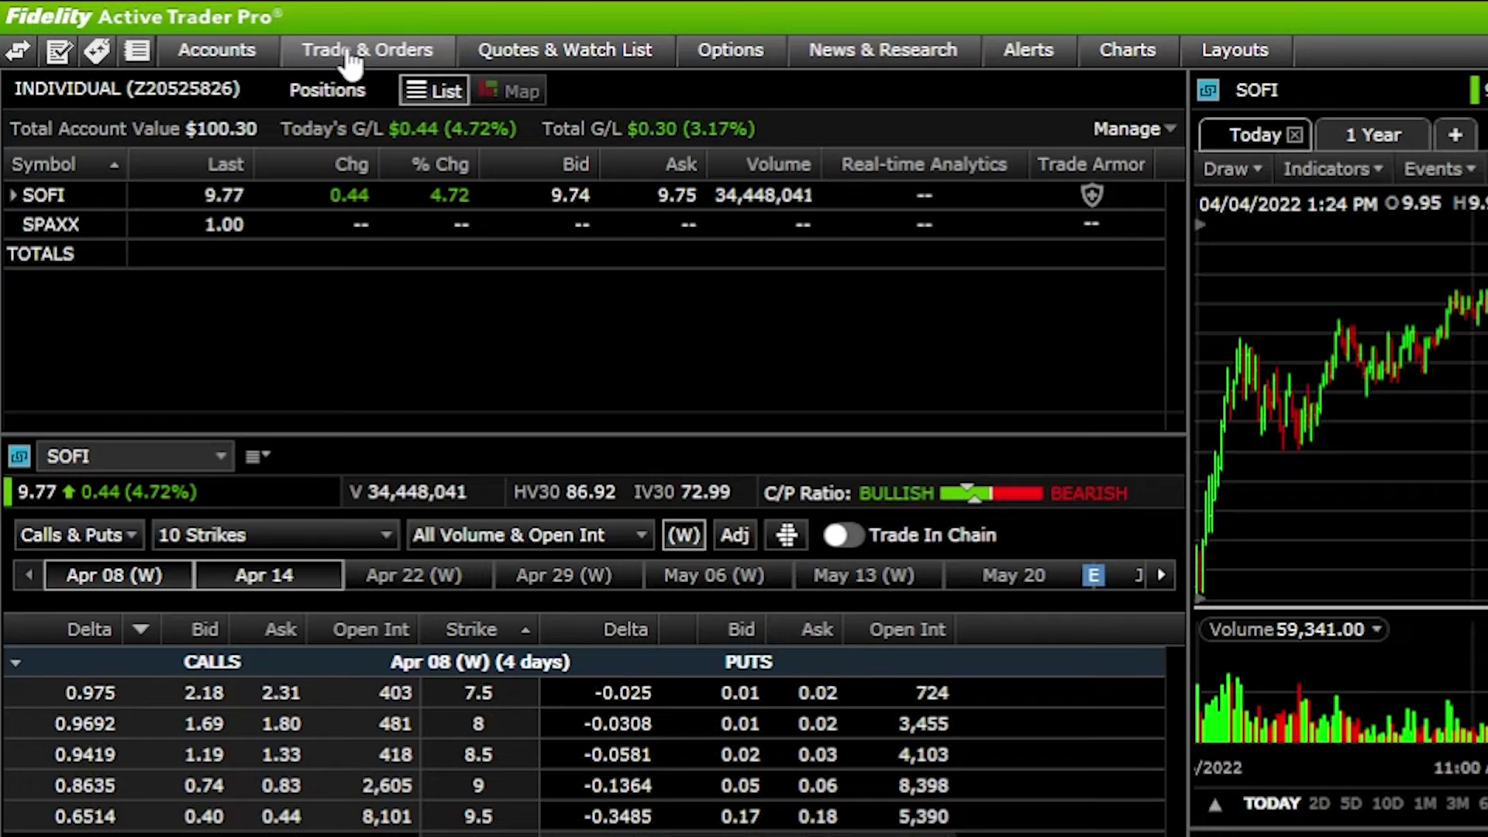
# Step: View the AAPL price chart in a new, repositioned chart window and close that window
pyautogui.click(1147, 57)
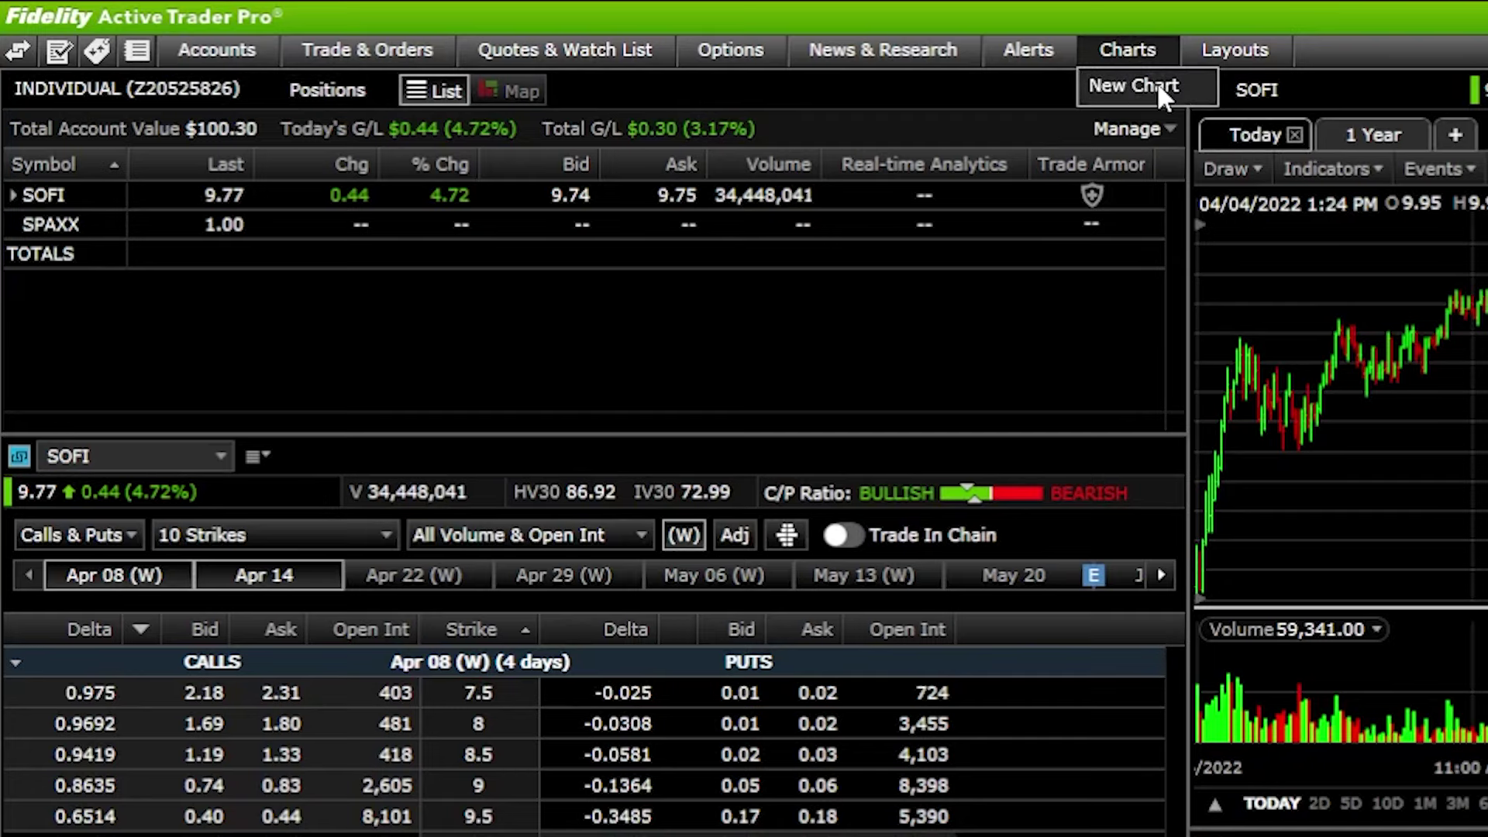
pyautogui.click(1156, 81)
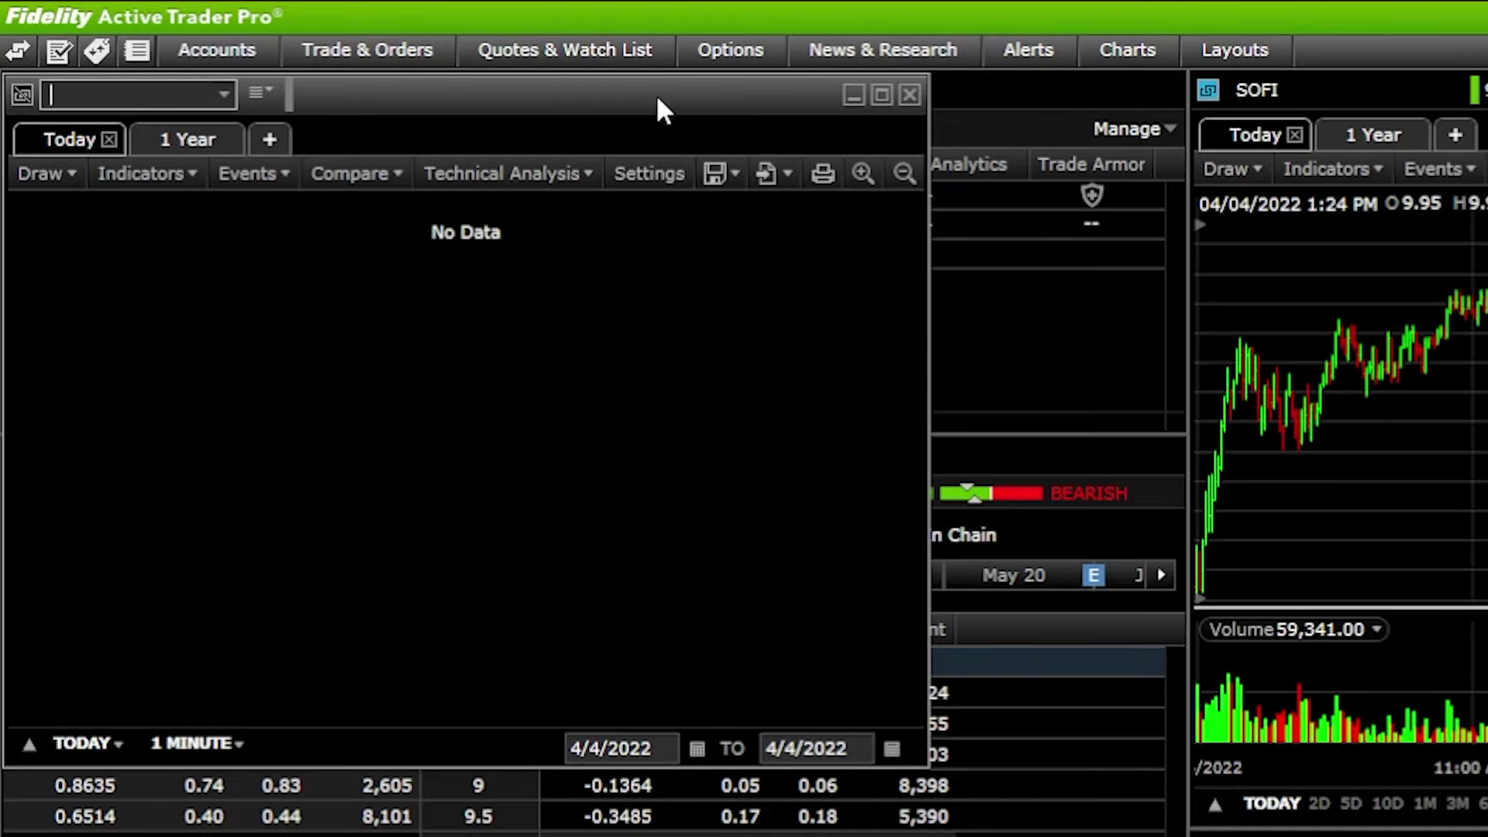
pyautogui.moveTo(655, 95); pyautogui.dragTo(1000, 242)
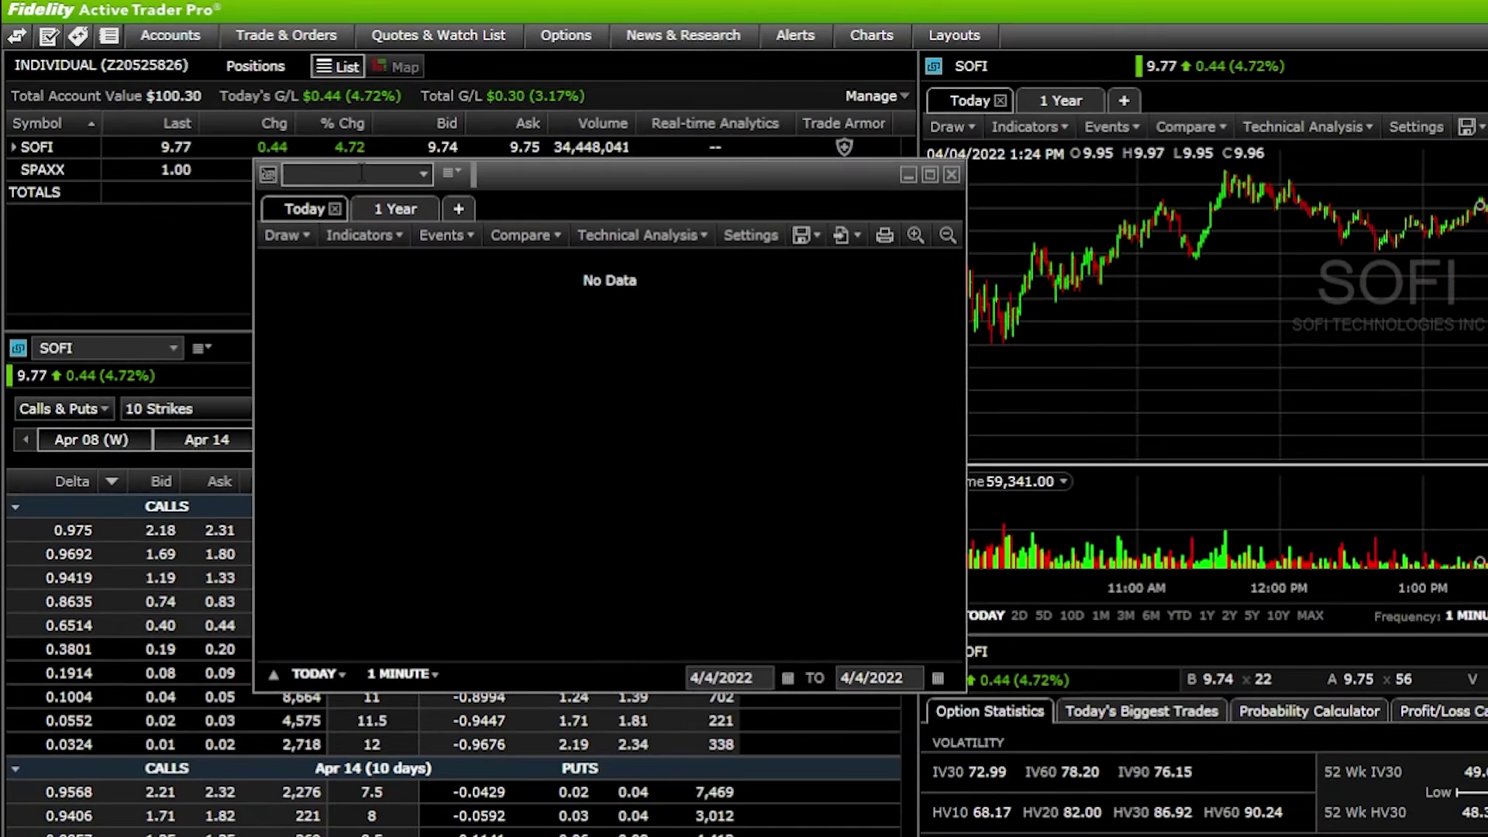
pyautogui.click(361, 172)
pyautogui.write('AAPL')
pyautogui.press('Return')
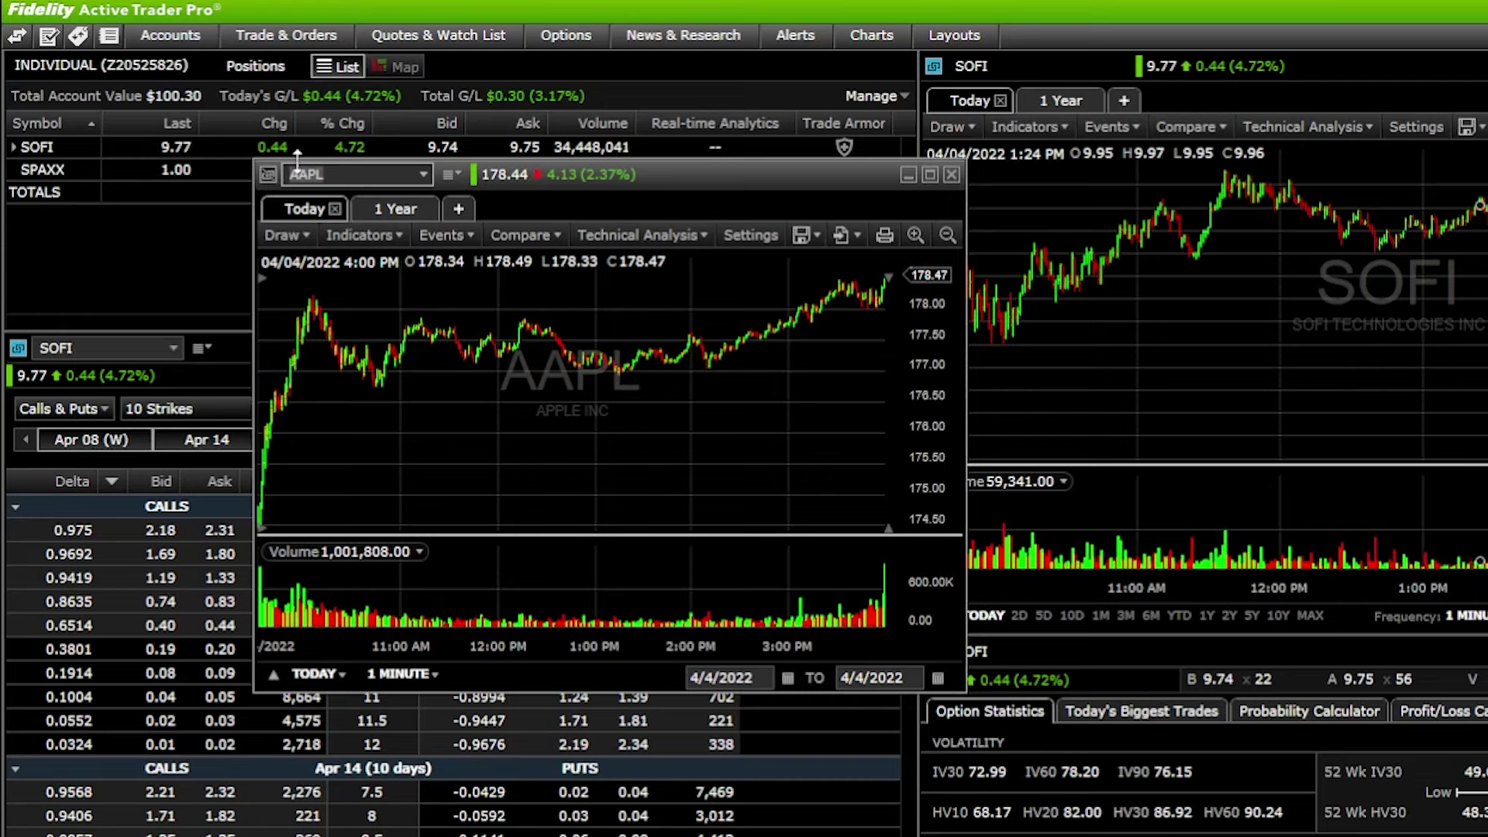
pyautogui.click(951, 175)
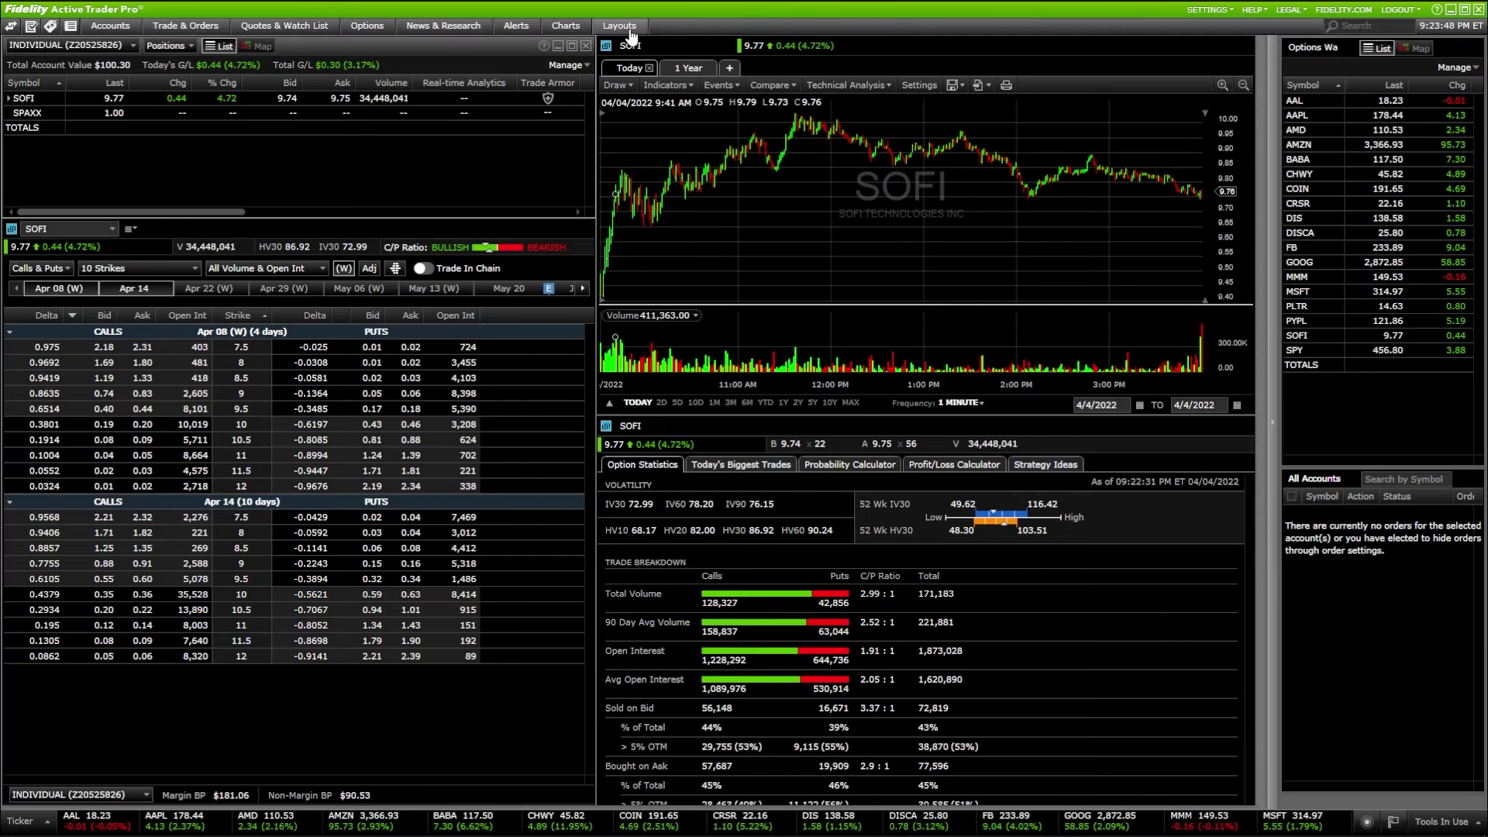
pyautogui.click(632, 31)
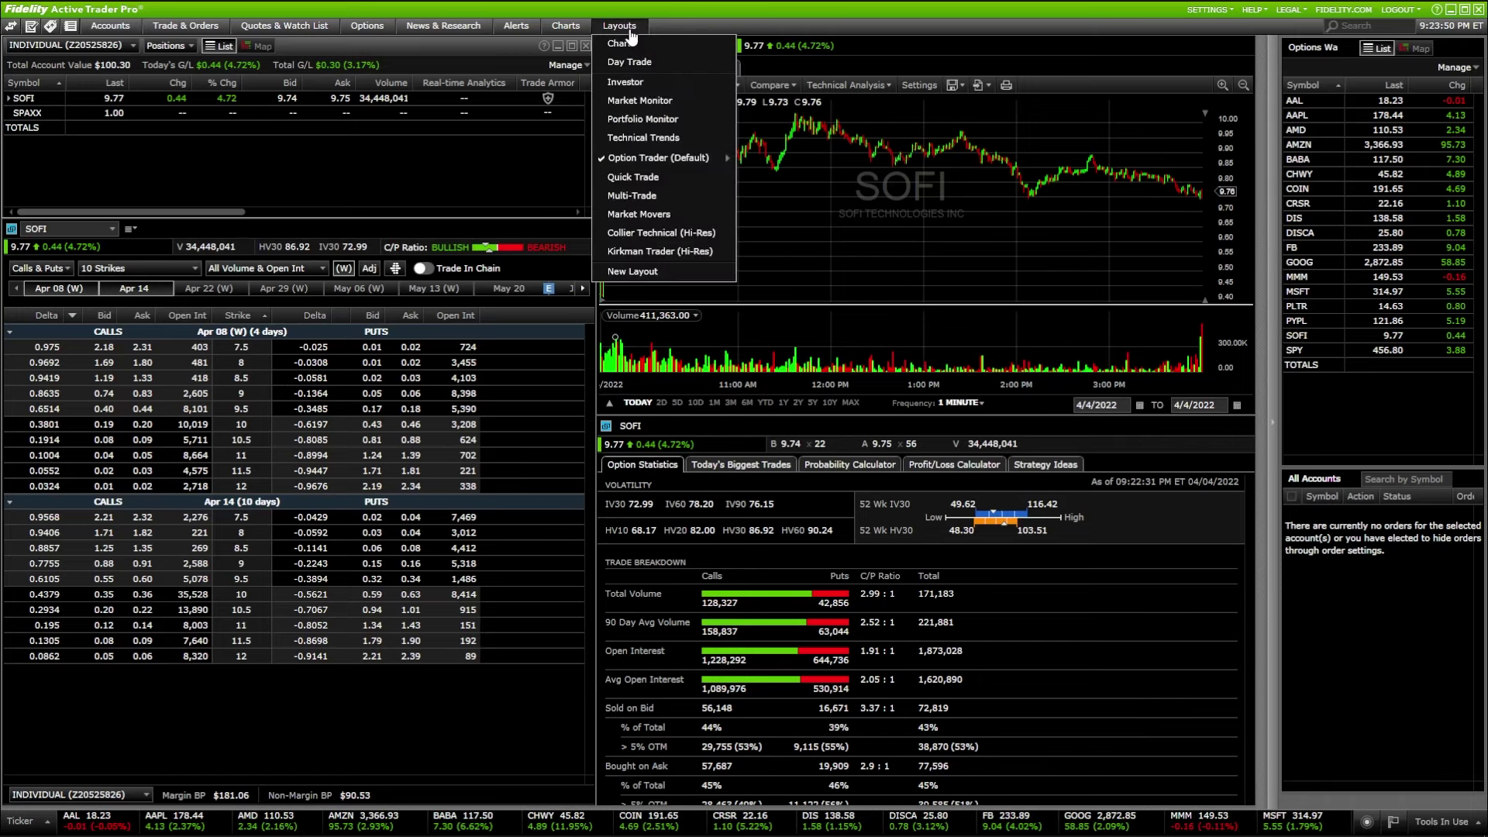
pyautogui.moveTo(659, 159)
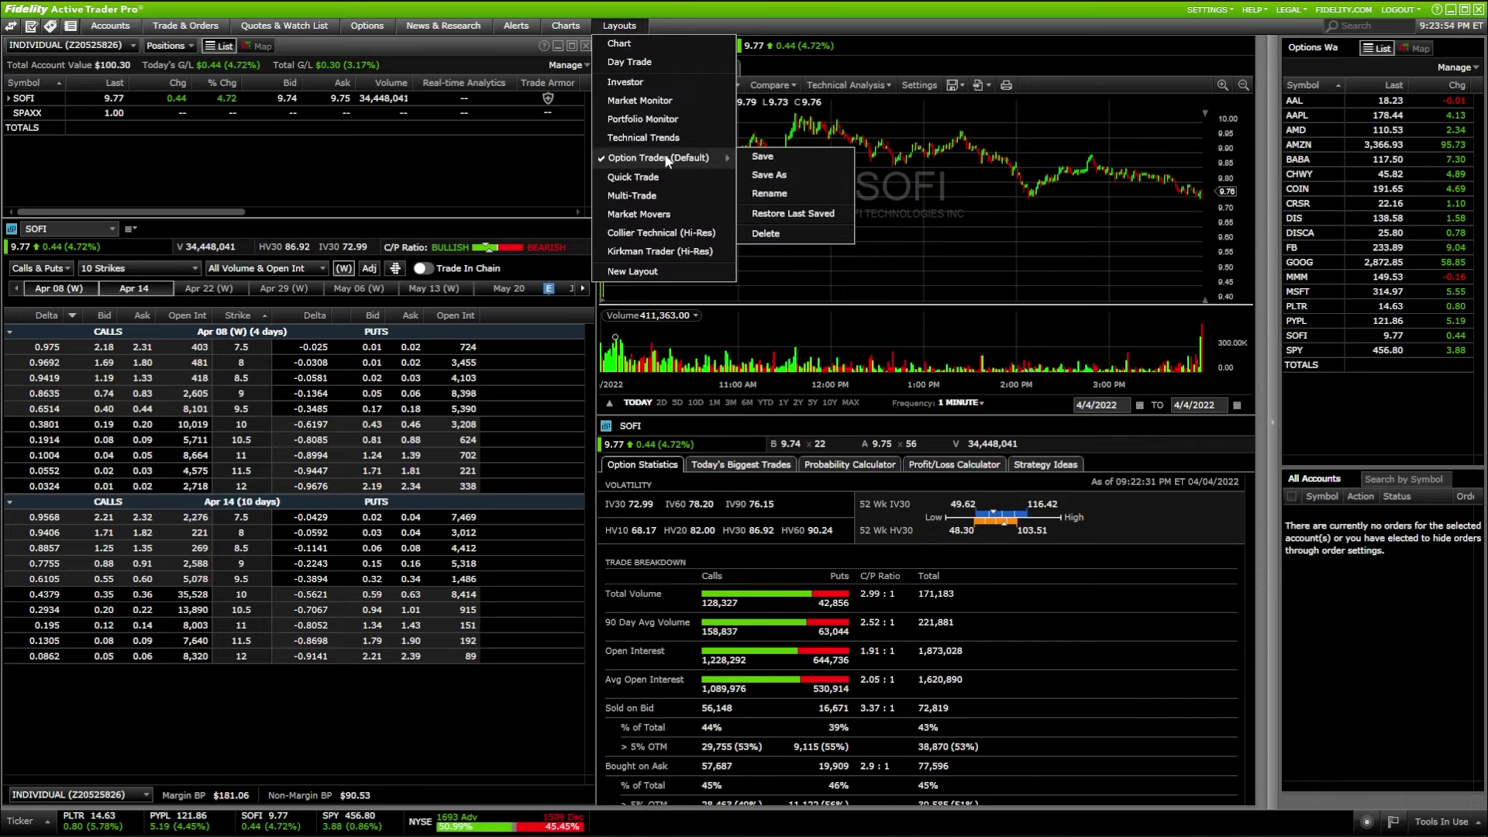
pyautogui.click(434, 178)
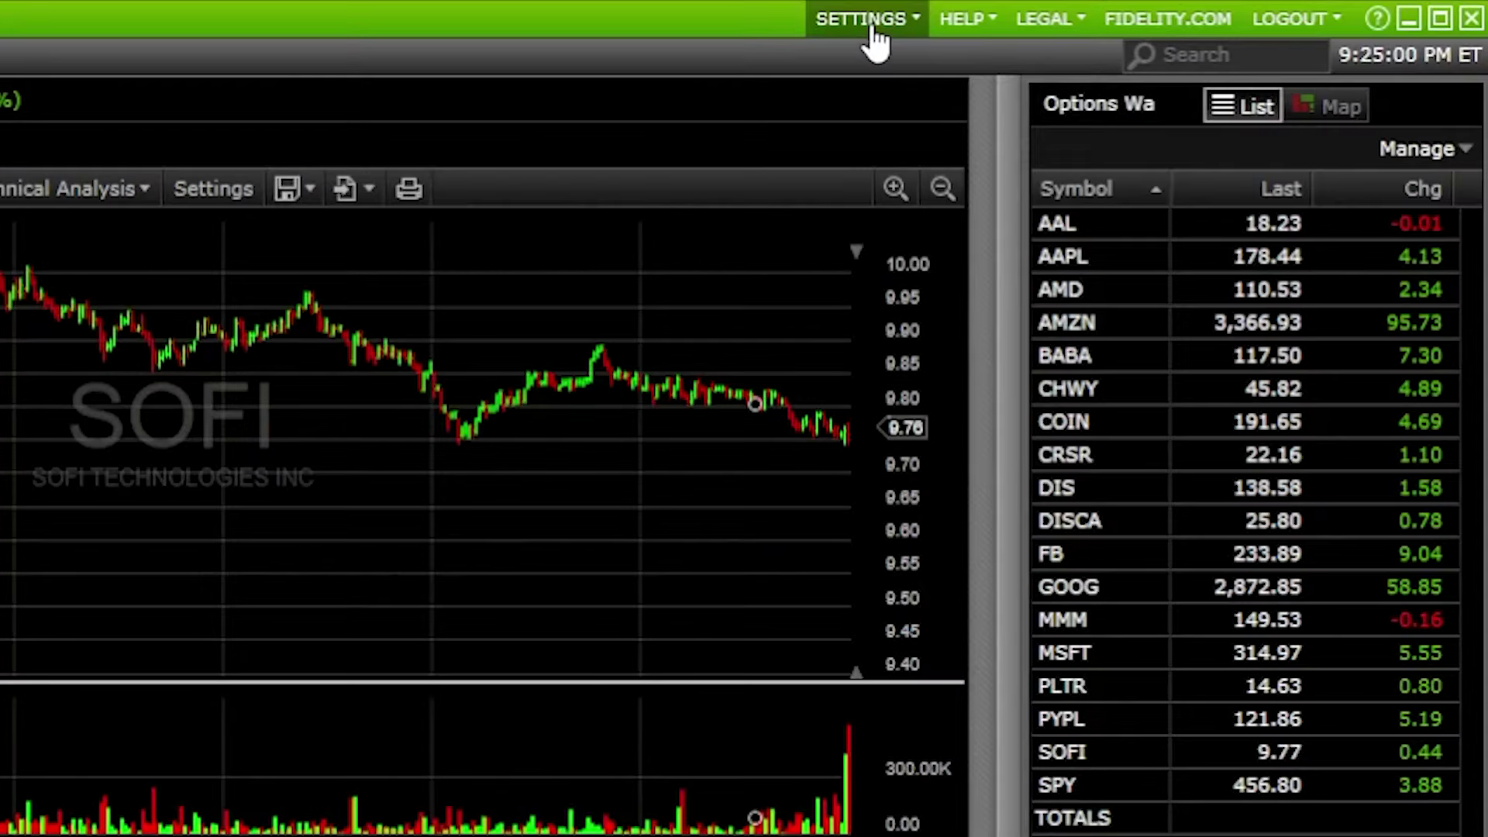
# Step: Open the general settings, preview the white and blue theme colors, and keep the black theme
pyautogui.click(874, 23)
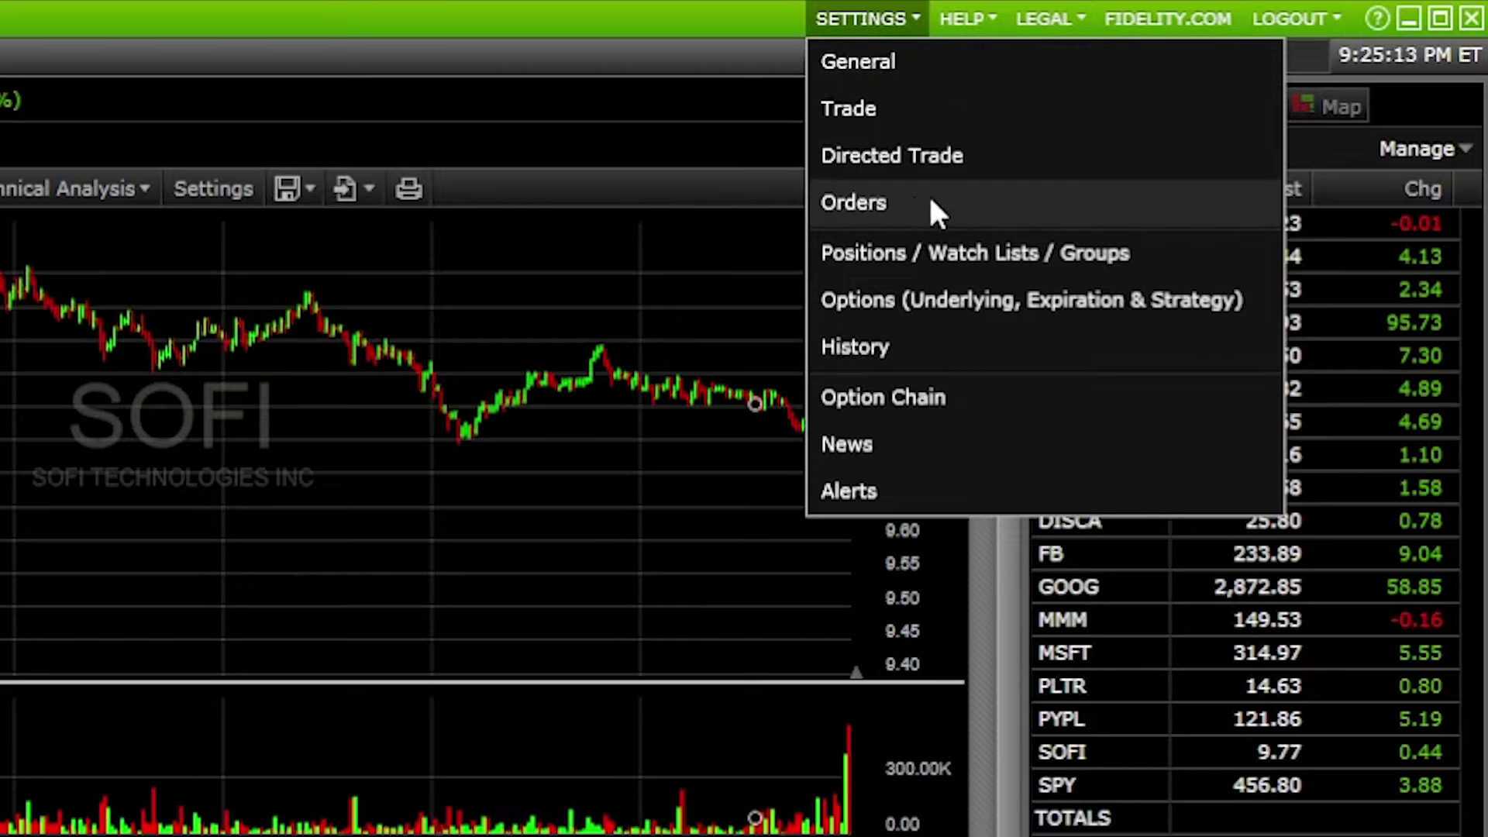
pyautogui.click(933, 71)
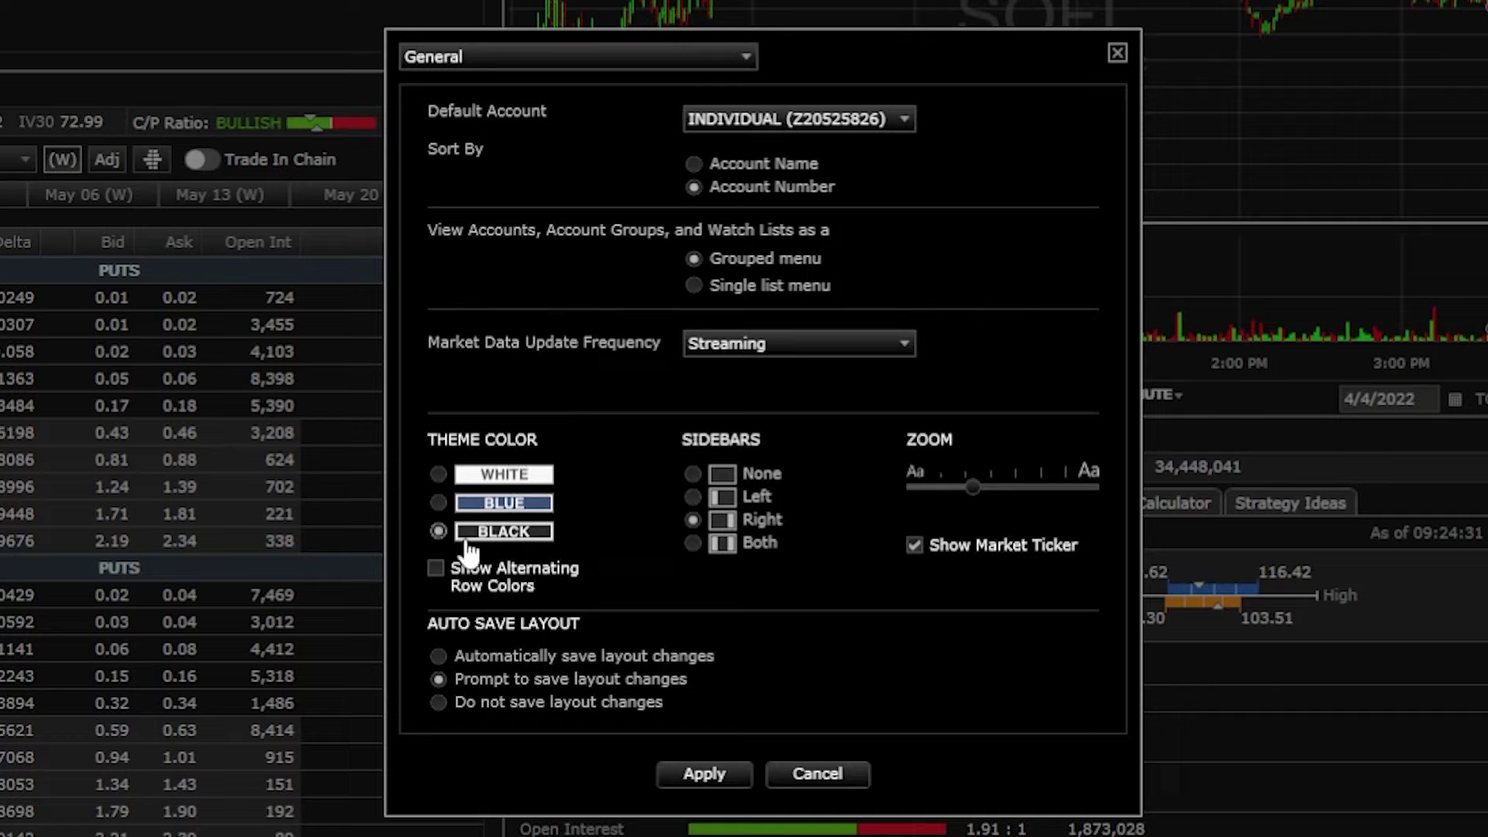
pyautogui.click(438, 474)
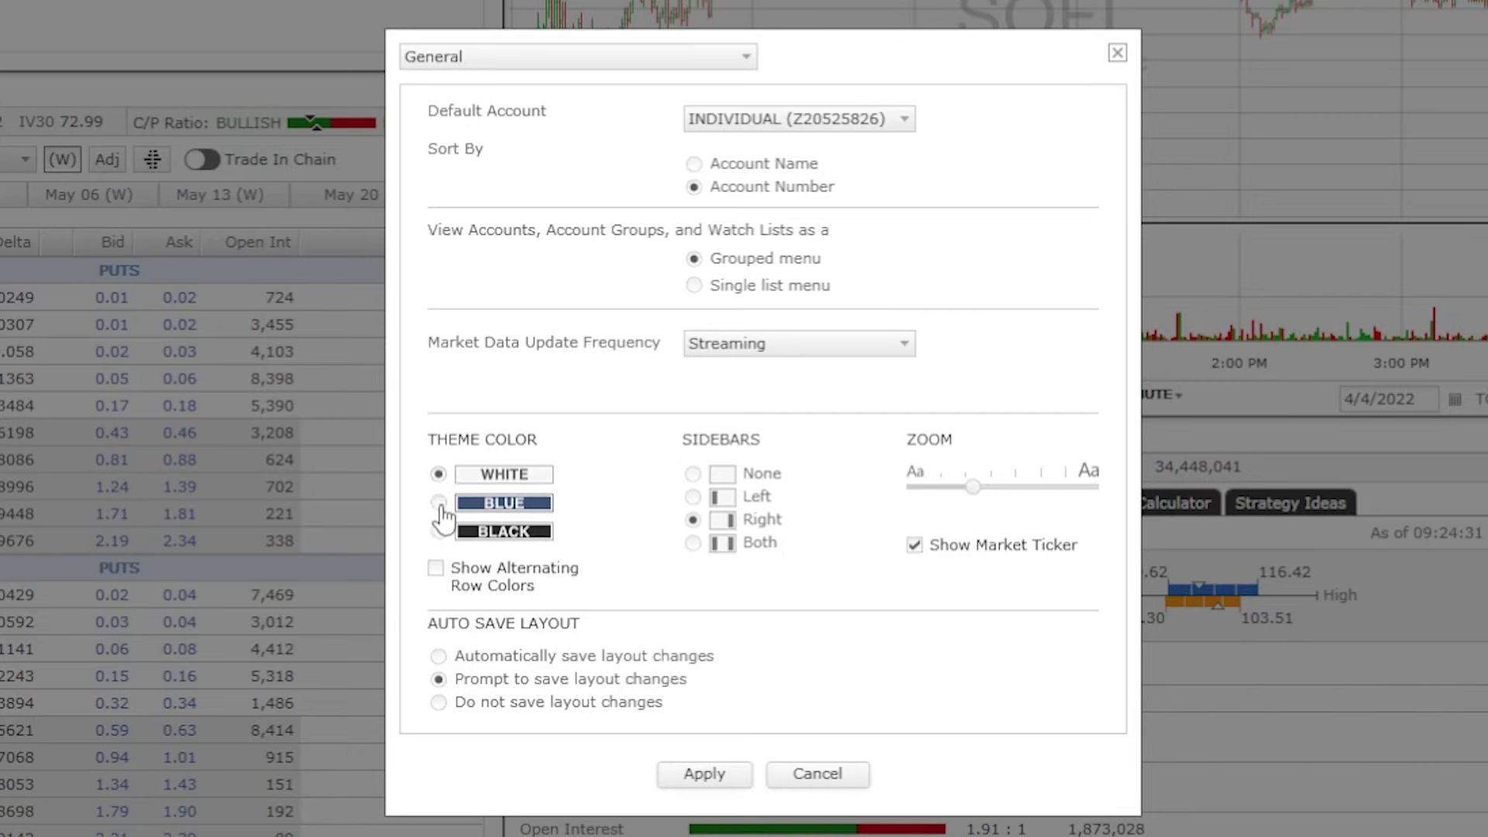
pyautogui.click(439, 503)
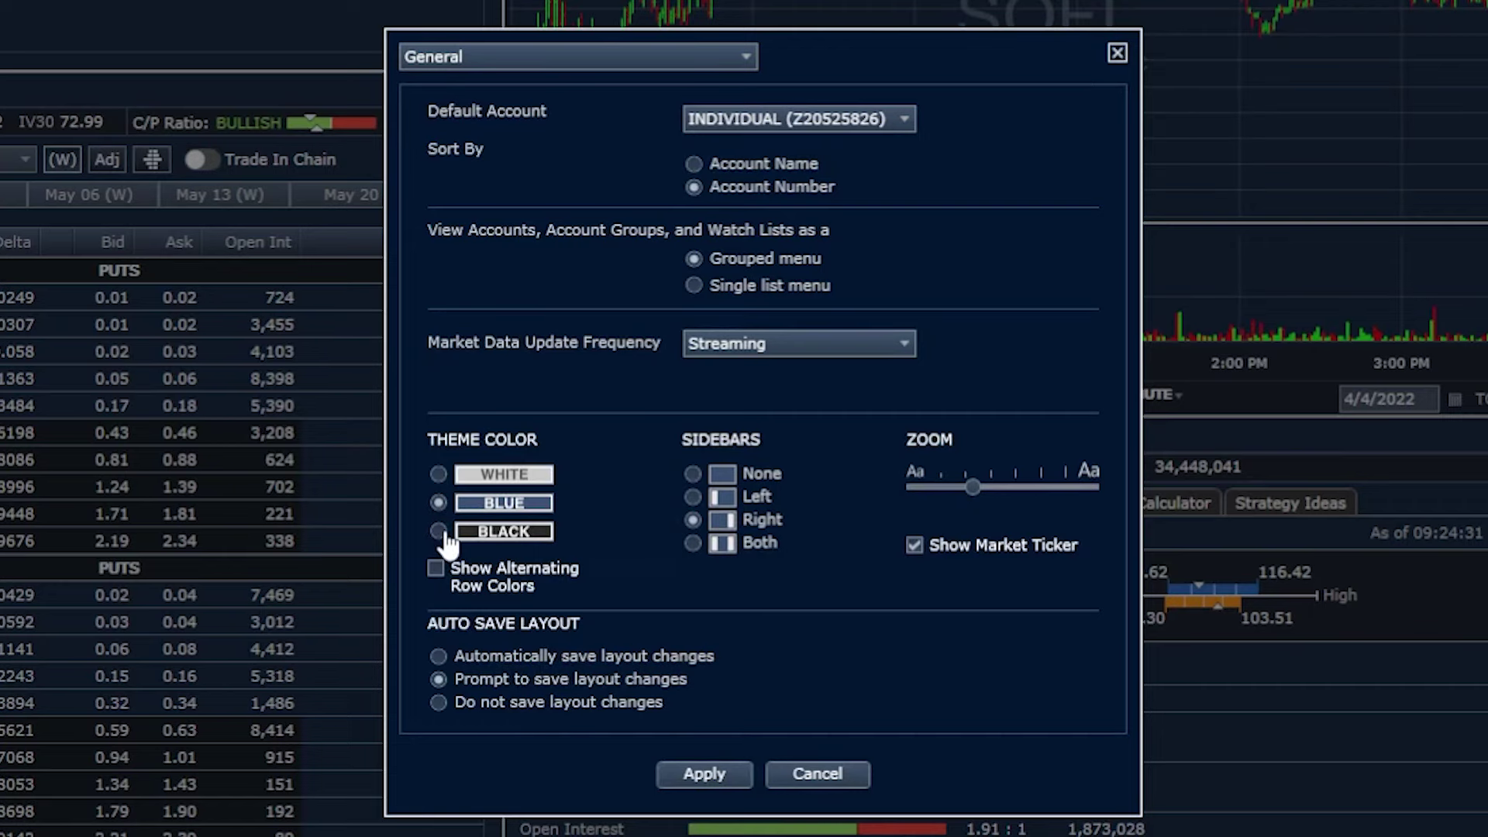
pyautogui.click(439, 532)
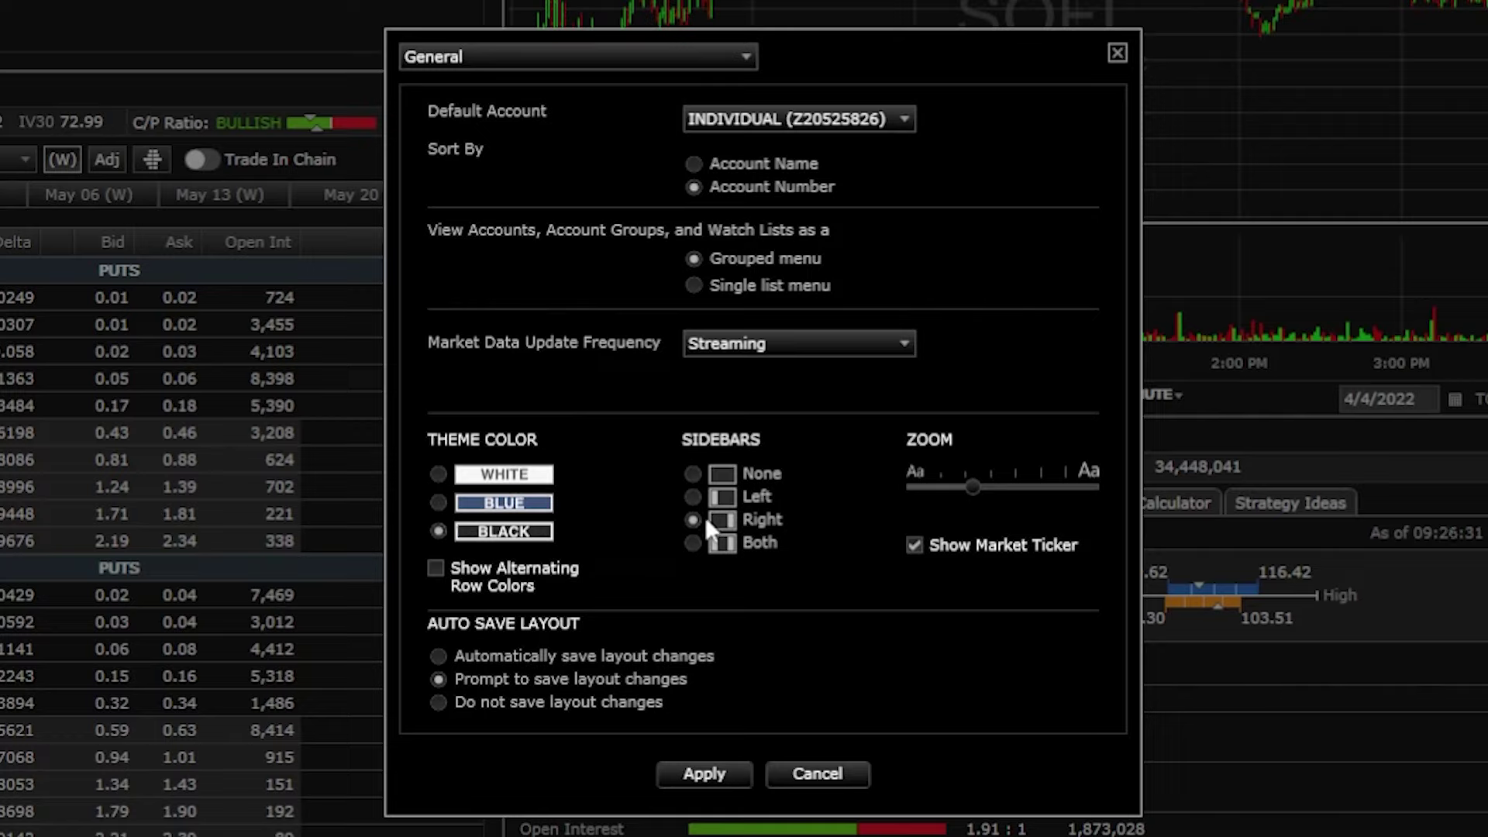
# Step: Try the left, both and no-sidebar options, keep the right sidebar, reduce the zoom slightly, and apply the settings
pyautogui.click(692, 496)
pyautogui.click(692, 543)
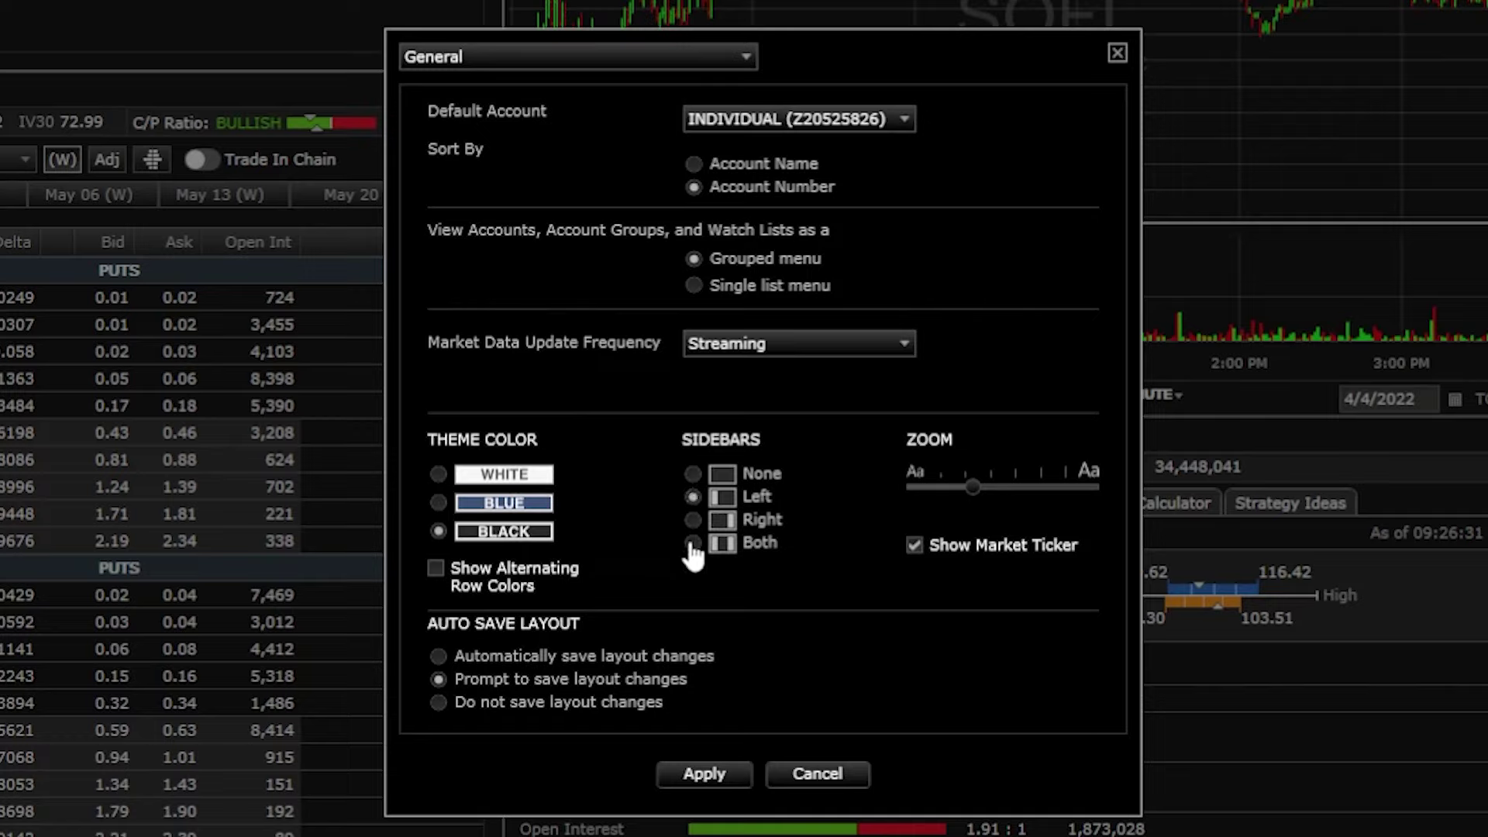
pyautogui.click(692, 474)
pyautogui.click(692, 520)
pyautogui.moveTo(977, 490)
pyautogui.mouseDown()
pyautogui.moveTo(1087, 492)
pyautogui.moveTo(966, 493)
pyautogui.mouseUp()
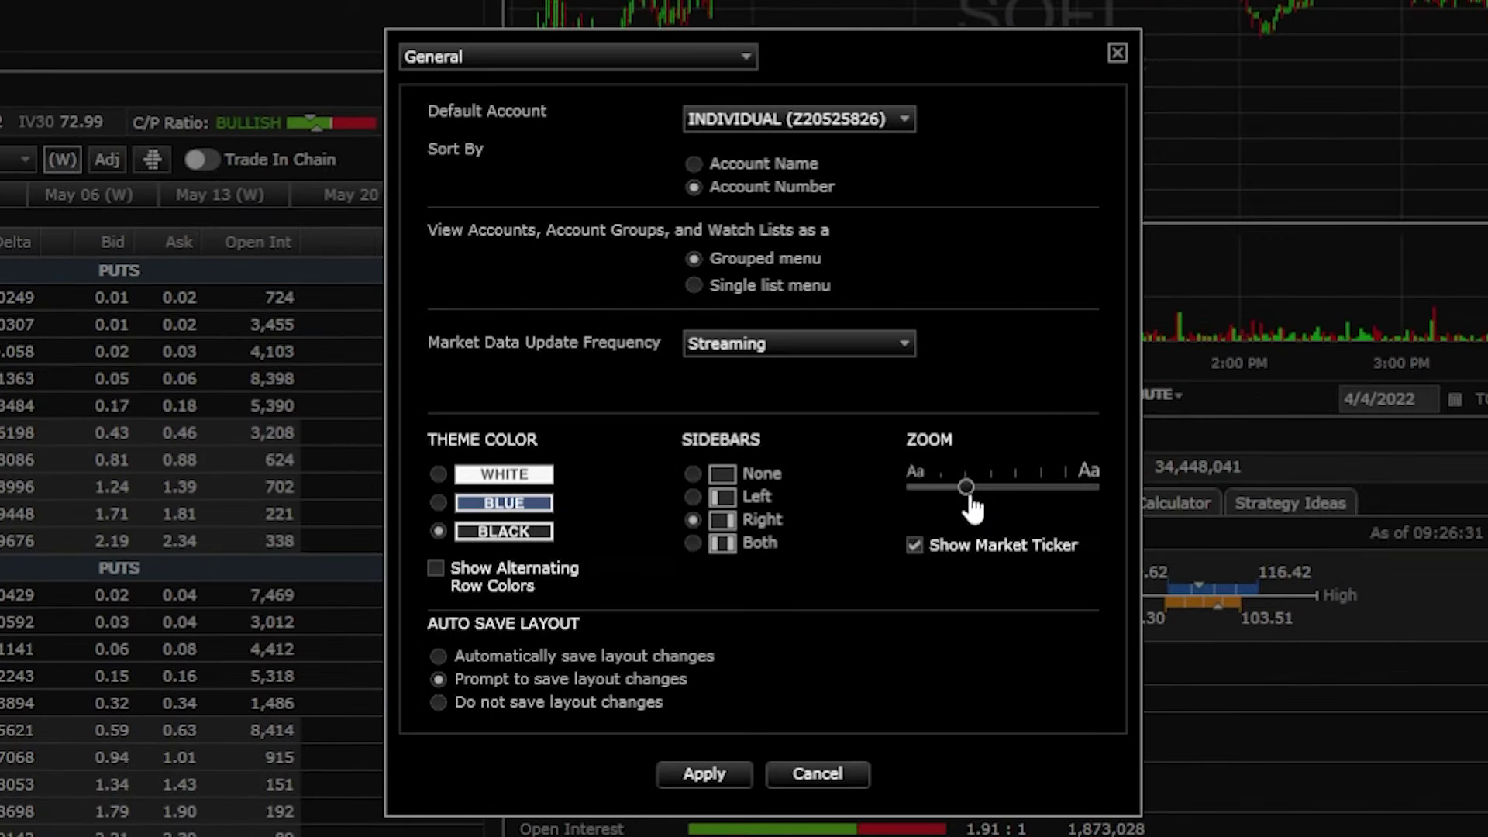
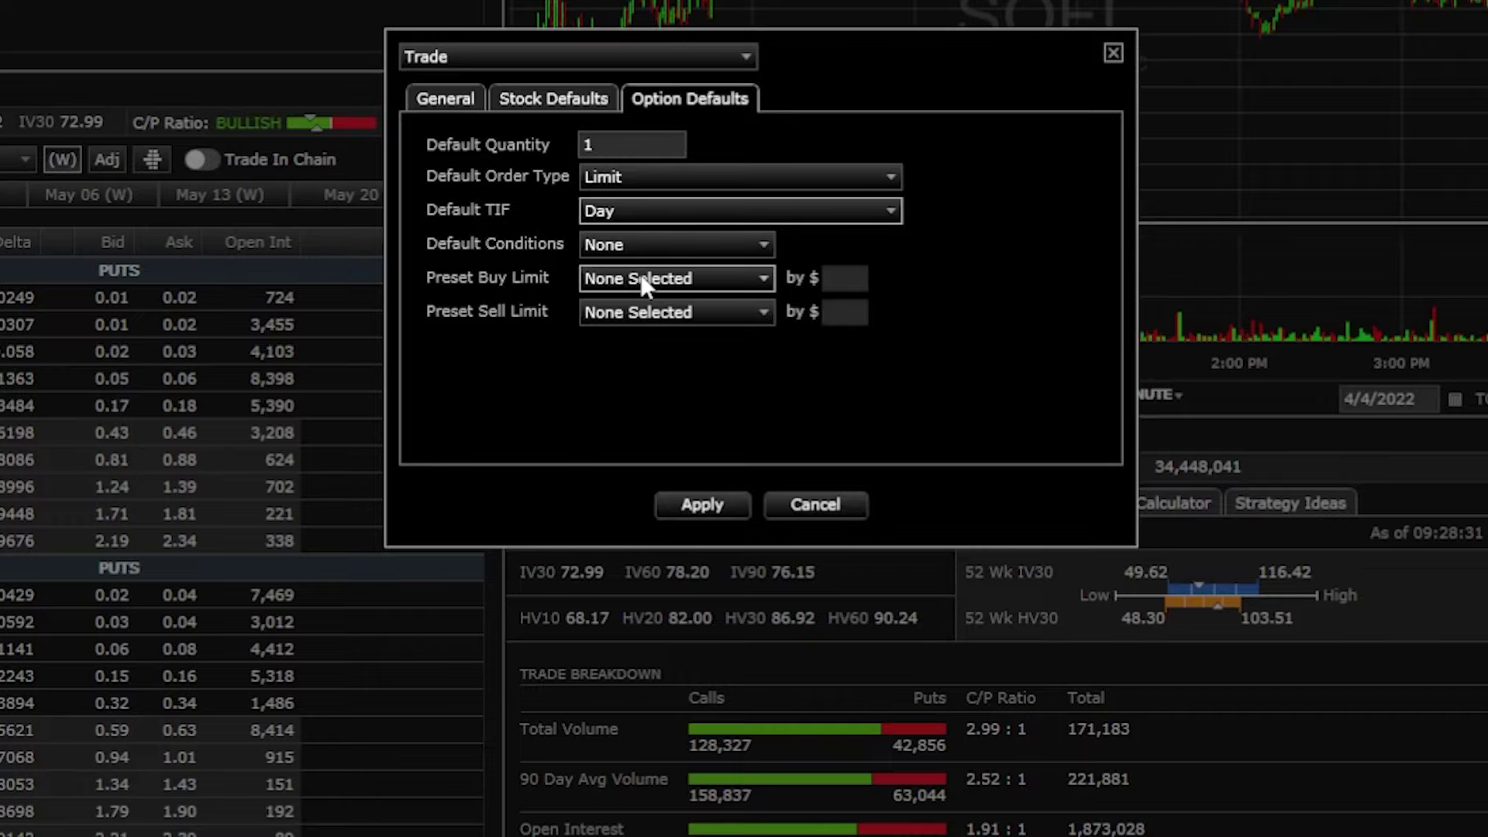
pyautogui.click(702, 504)
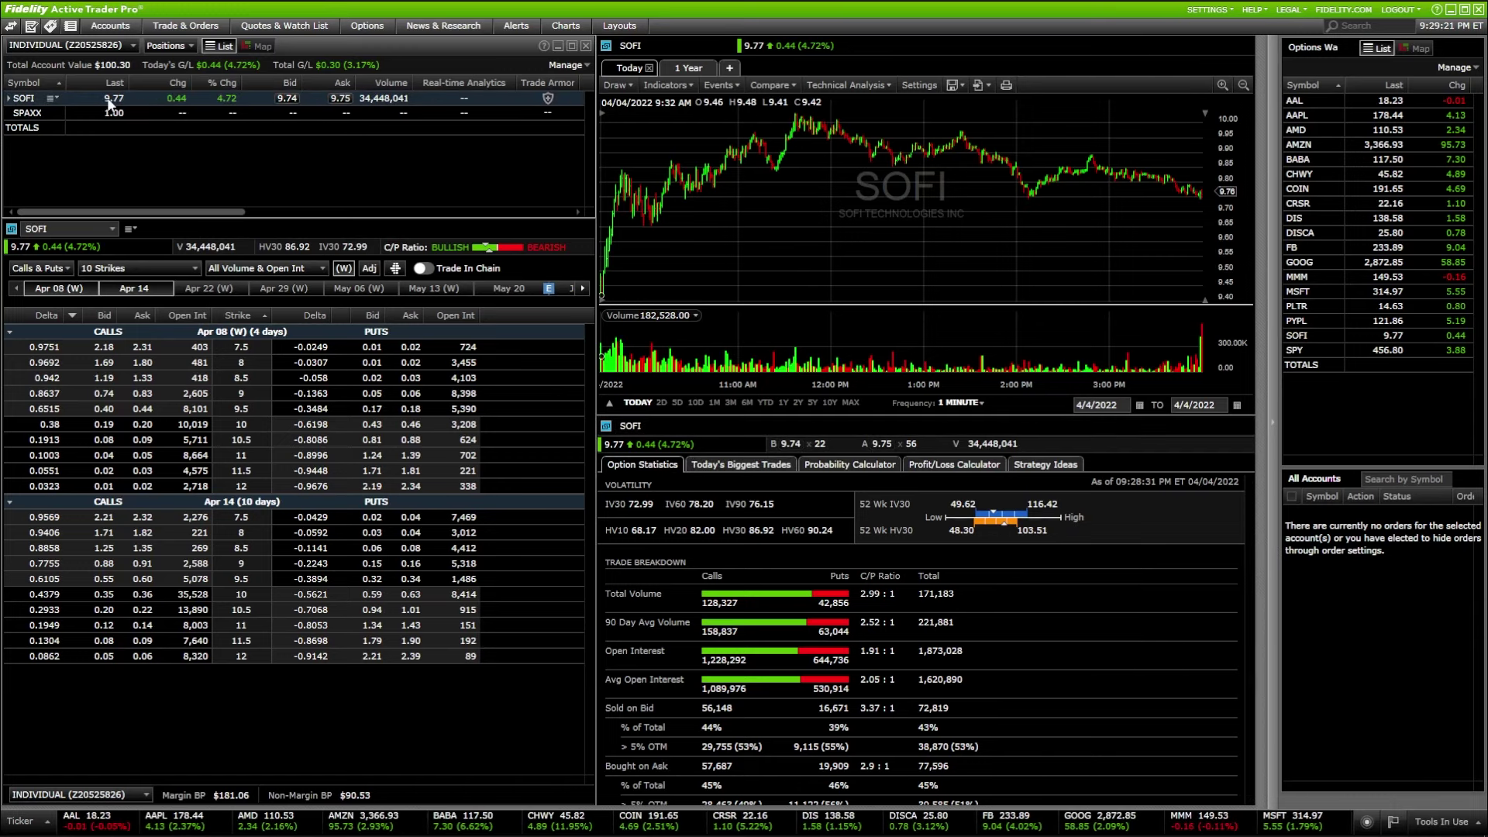
# Step: Open a buy order ticket from SOFI's ask price, review its quantity, order type and time-in-force fields, and close it unsubmitted
pyautogui.click(341, 99)
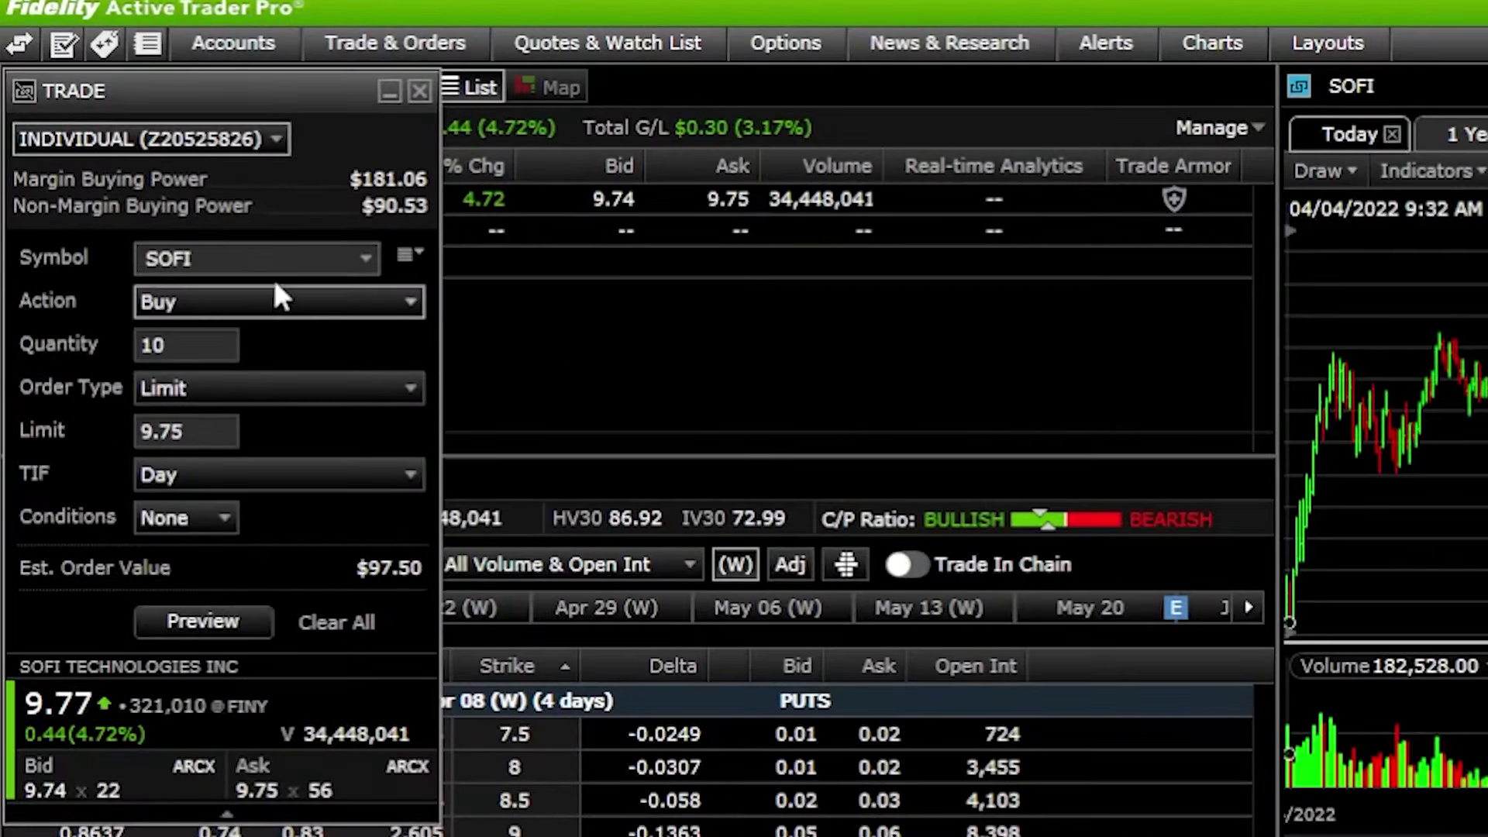
pyautogui.click(193, 344)
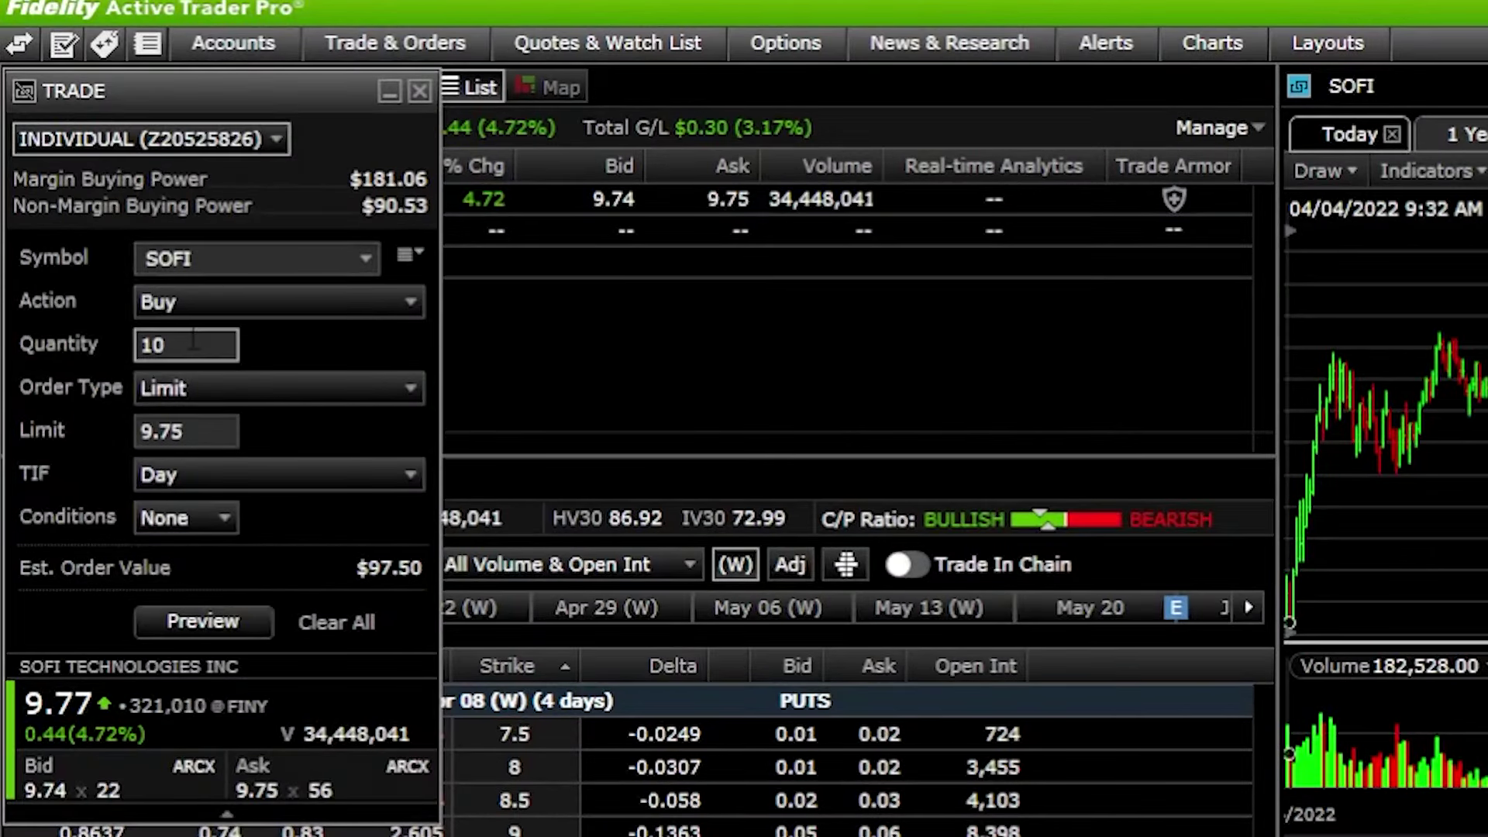
pyautogui.click(216, 379)
pyautogui.click(204, 474)
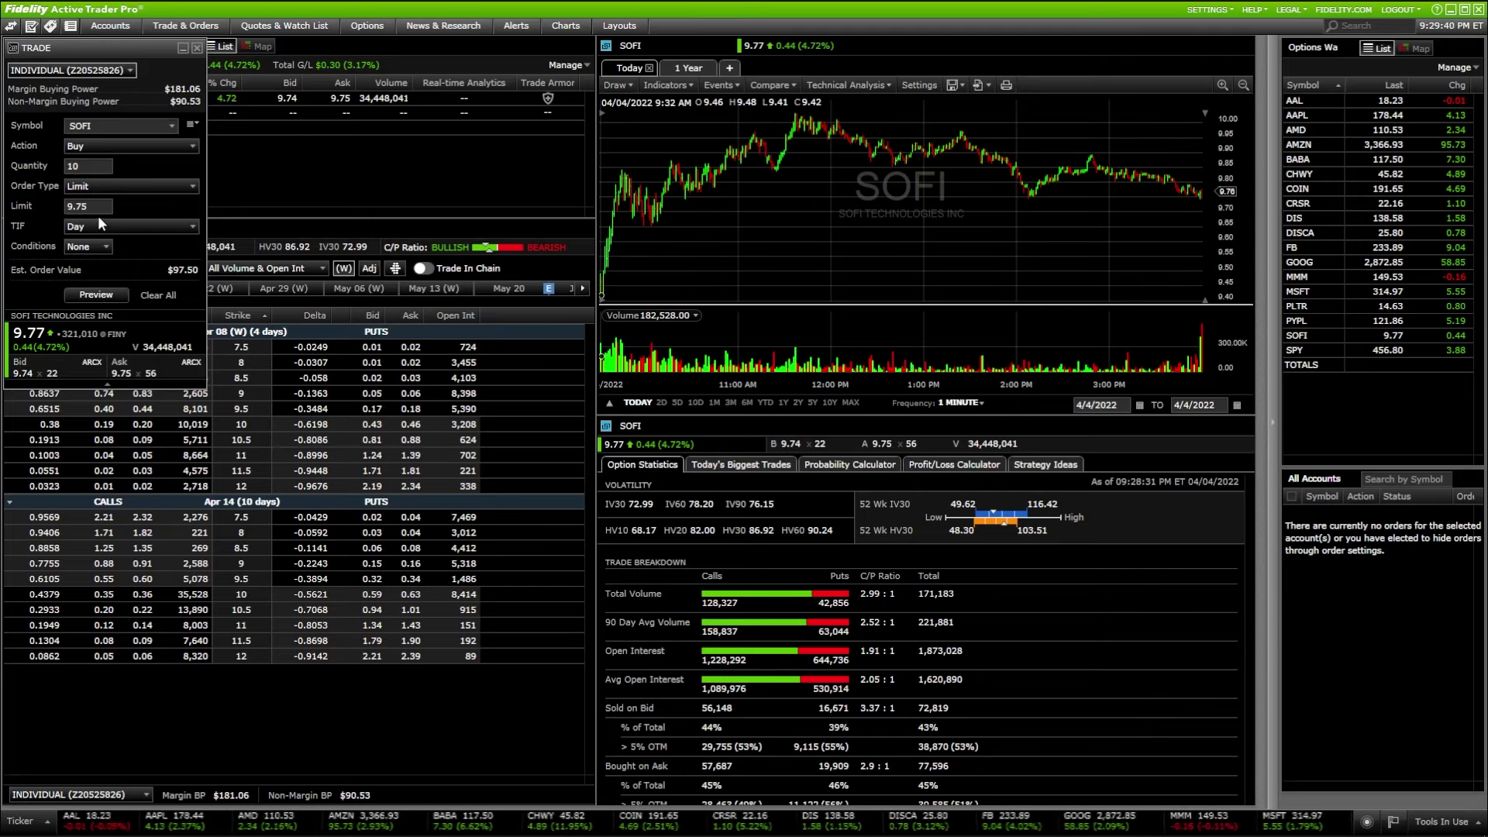
pyautogui.click(198, 49)
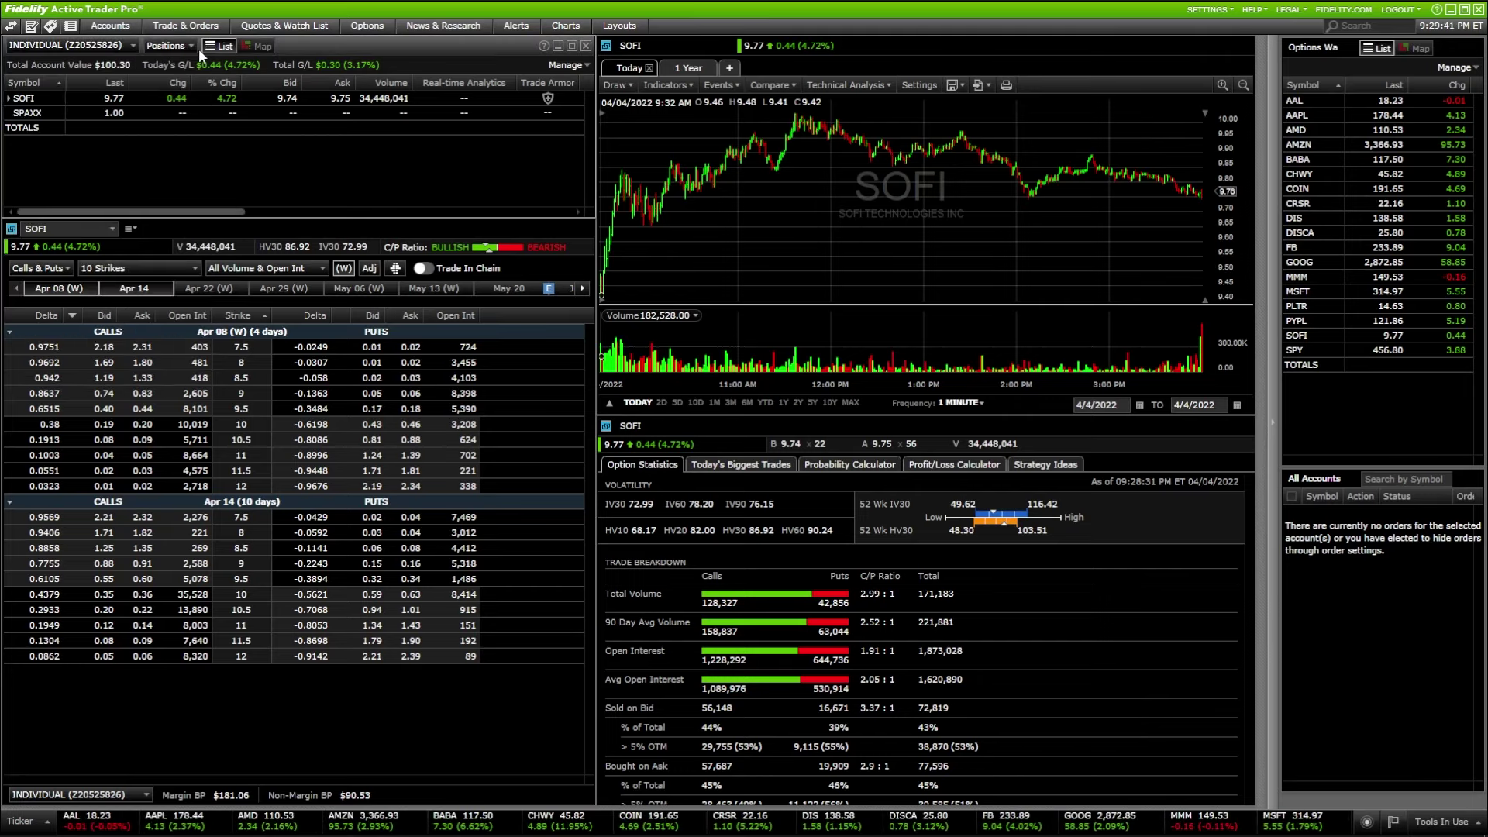
# Step: Switch to the Investor layout, saving the changes to the current layout, and on to the Chart layout
pyautogui.click(637, 26)
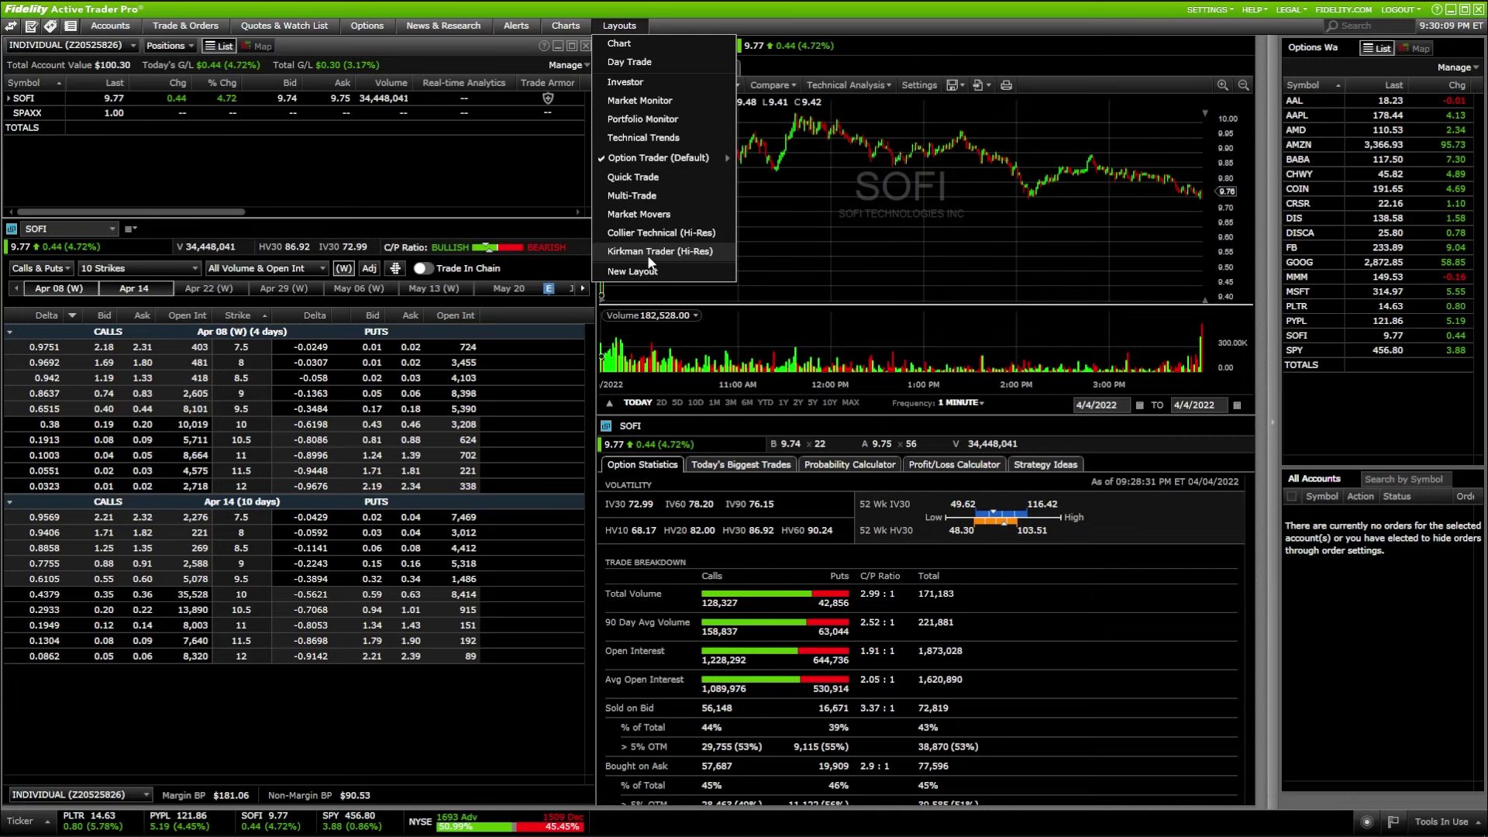
pyautogui.click(627, 85)
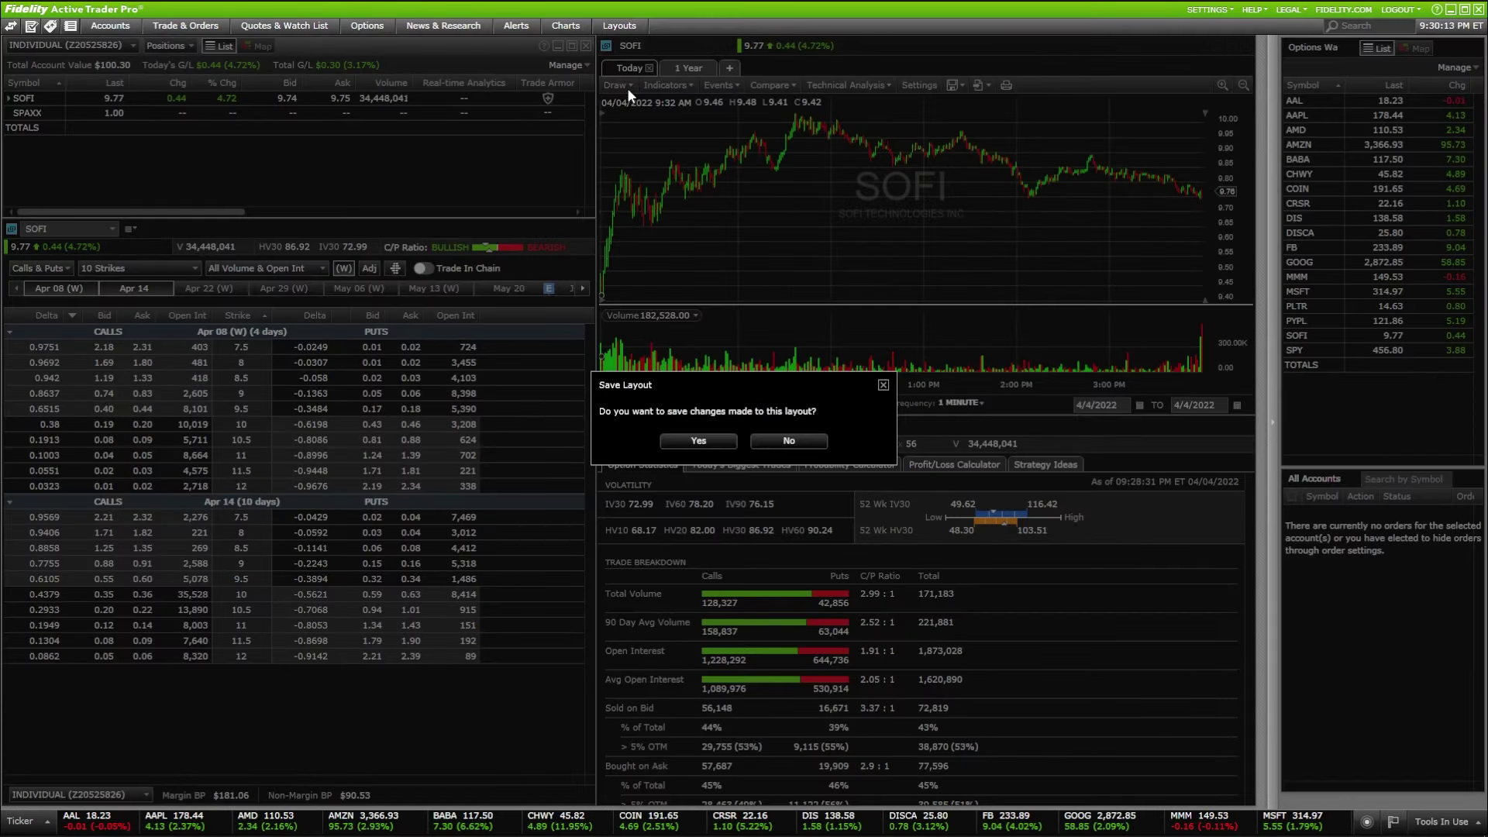
pyautogui.click(696, 440)
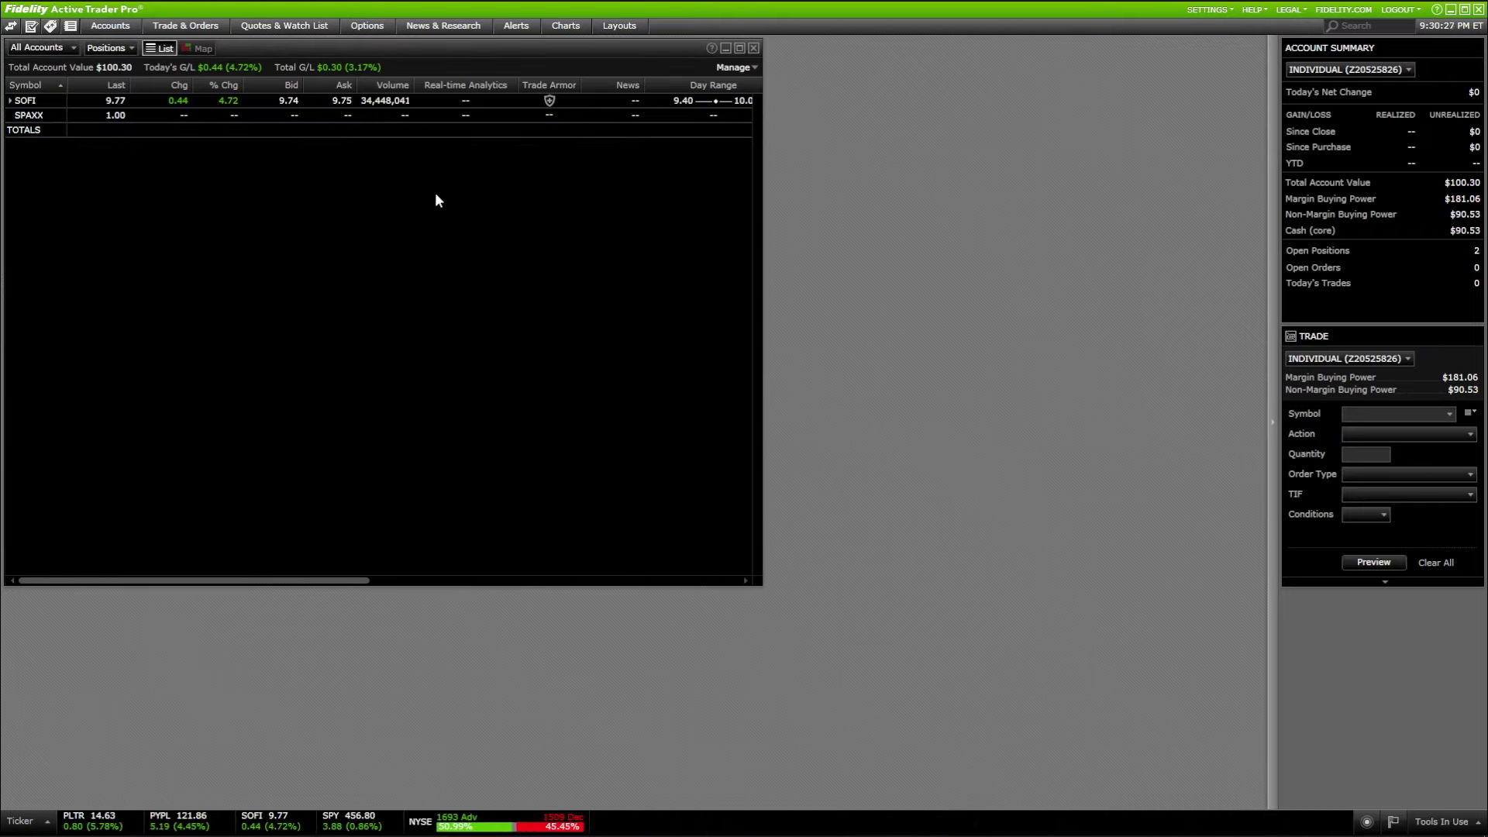
pyautogui.click(620, 27)
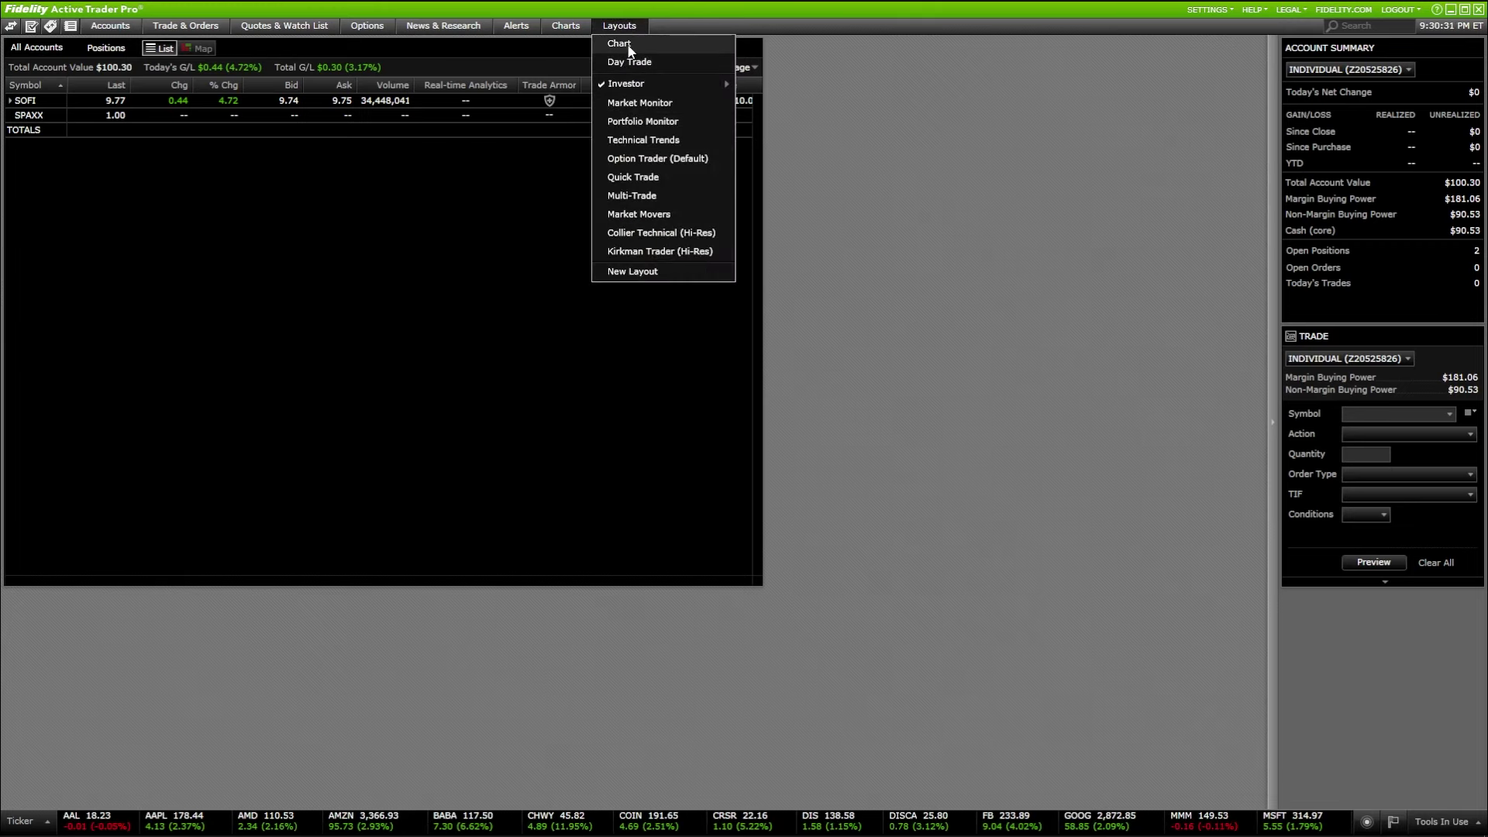
pyautogui.click(628, 47)
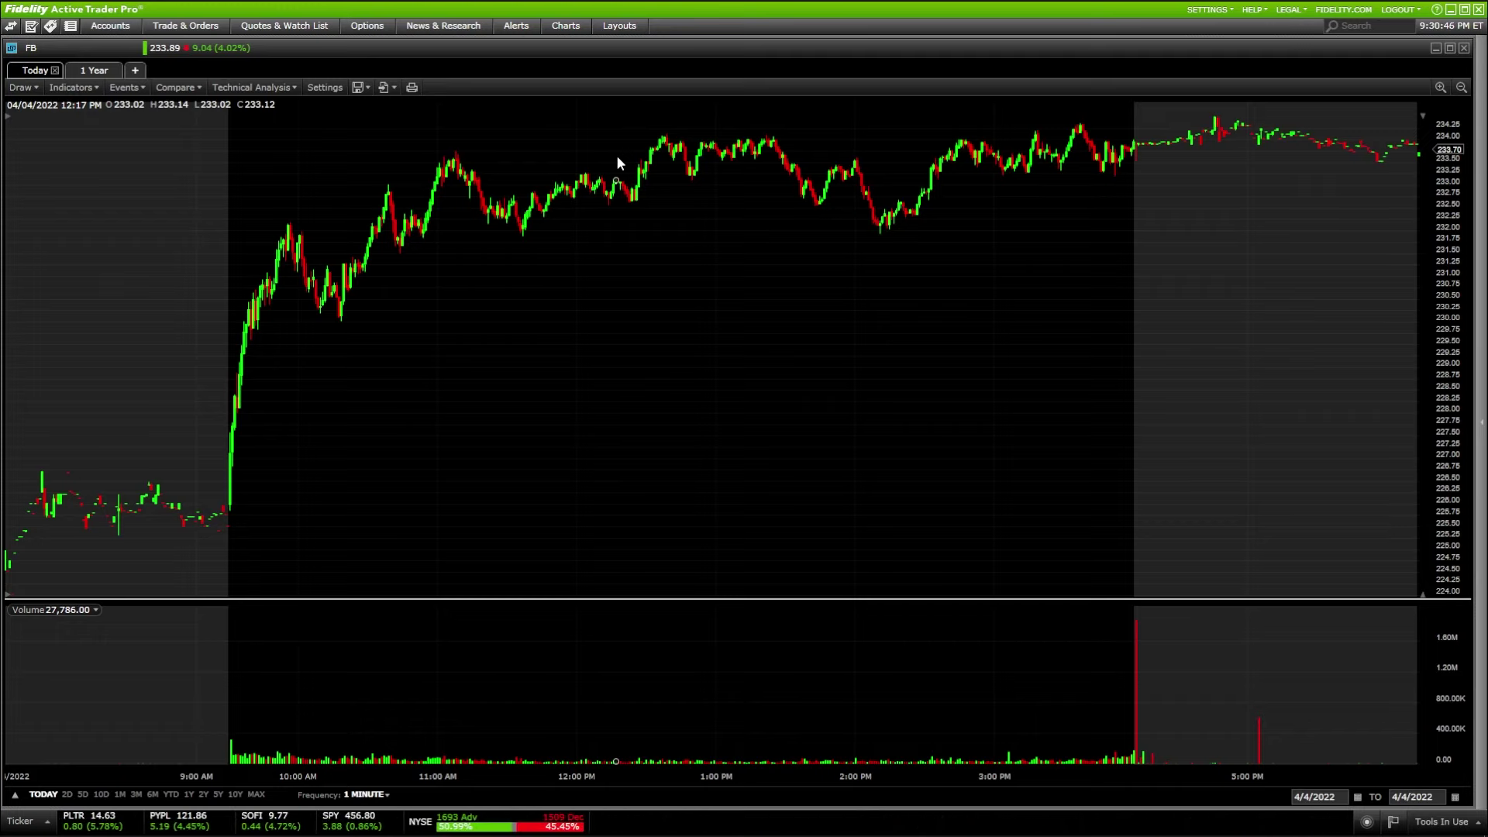
# Step: Create a new layout named "Practice Layout"
pyautogui.click(618, 26)
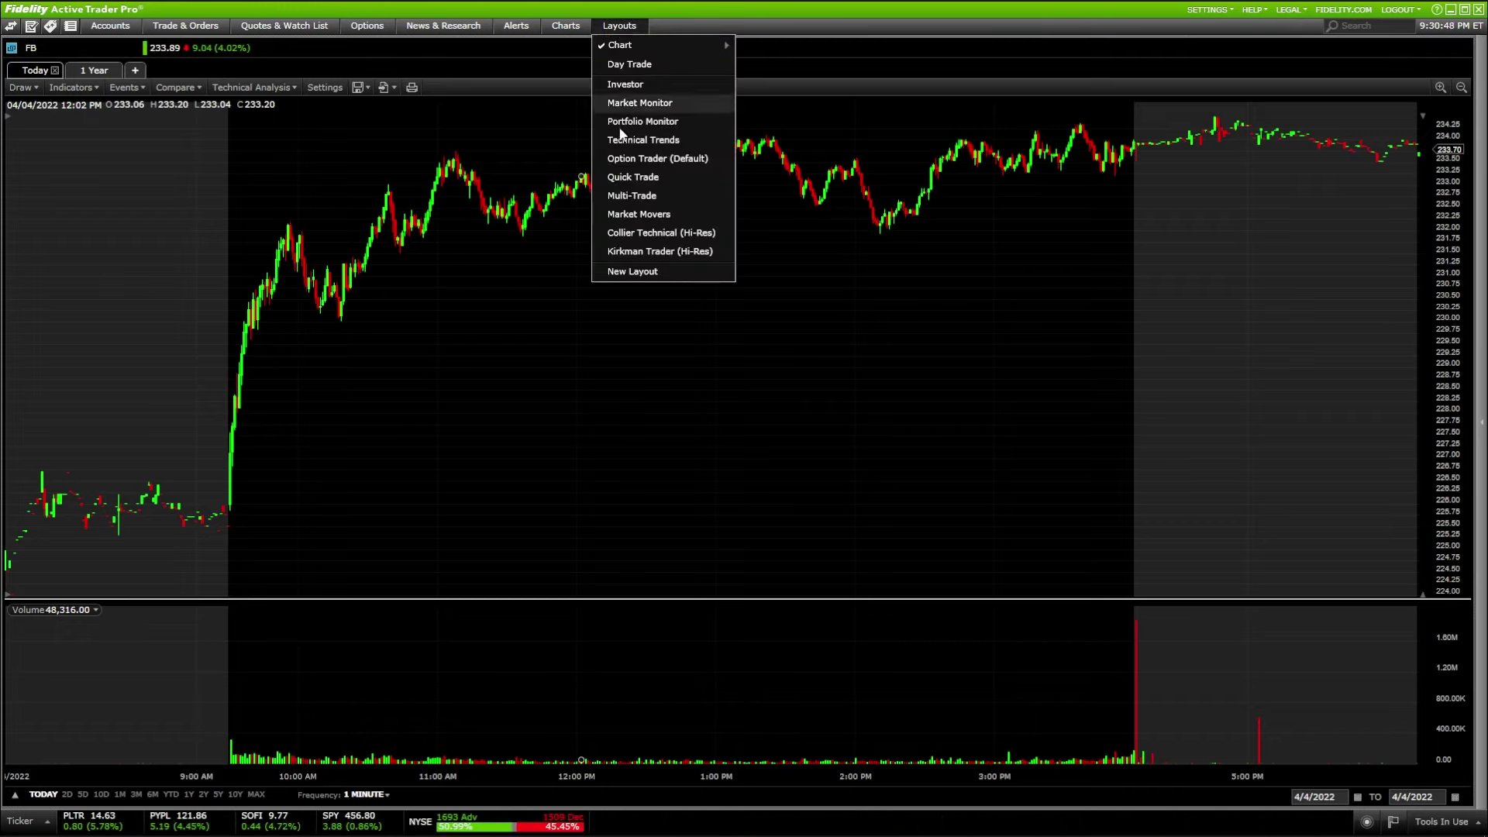
pyautogui.click(636, 273)
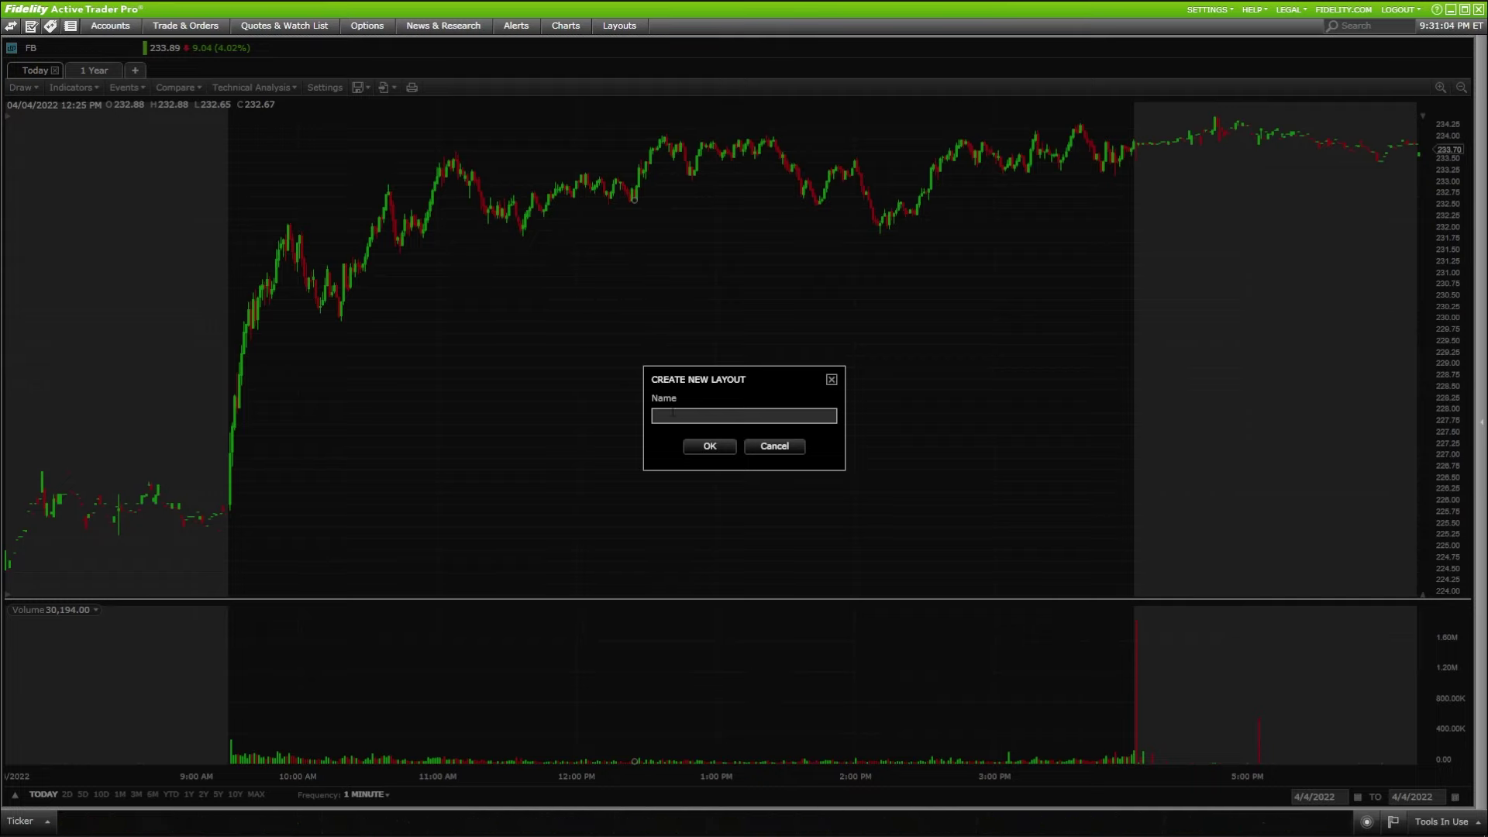
pyautogui.write('Practice')
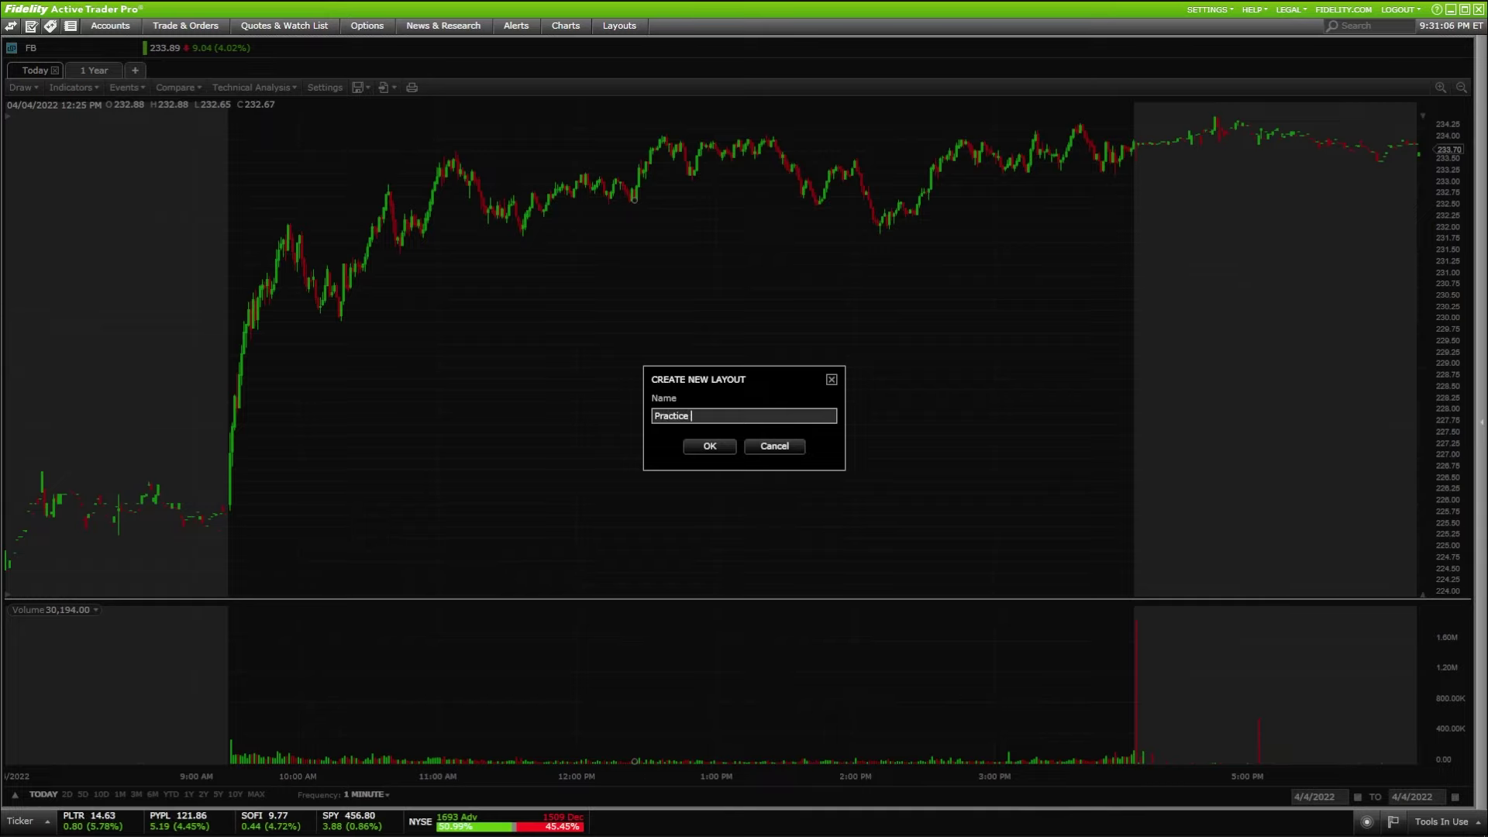
pyautogui.write(' Layout')
pyautogui.click(709, 446)
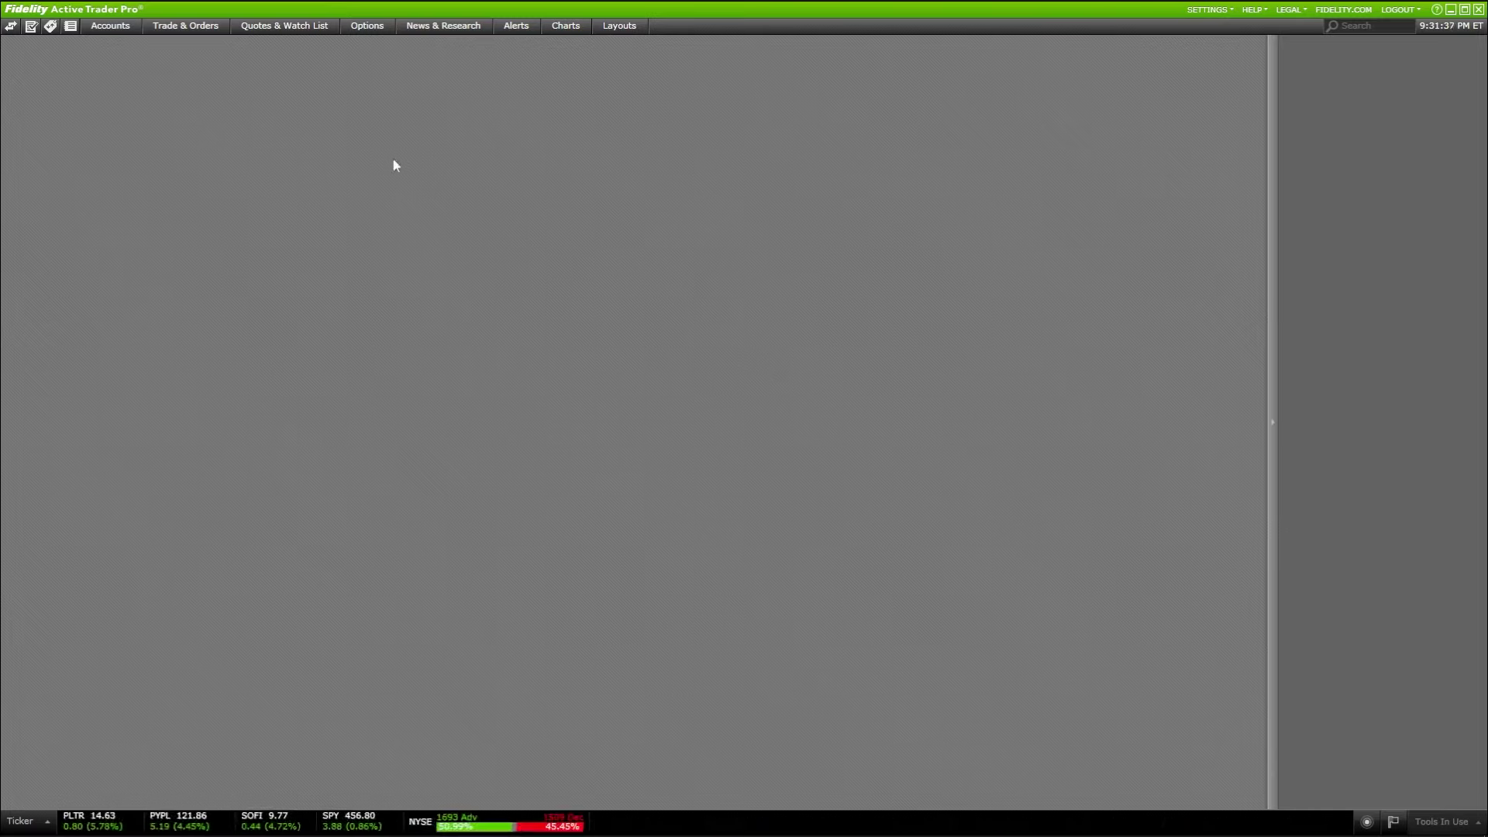
# Step: Add a new chart window to the empty layout and enlarge it to roughly half the workspace's width and height
pyautogui.click(104, 32)
pyautogui.moveTo(167, 31)
pyautogui.moveTo(267, 30)
pyautogui.click(577, 45)
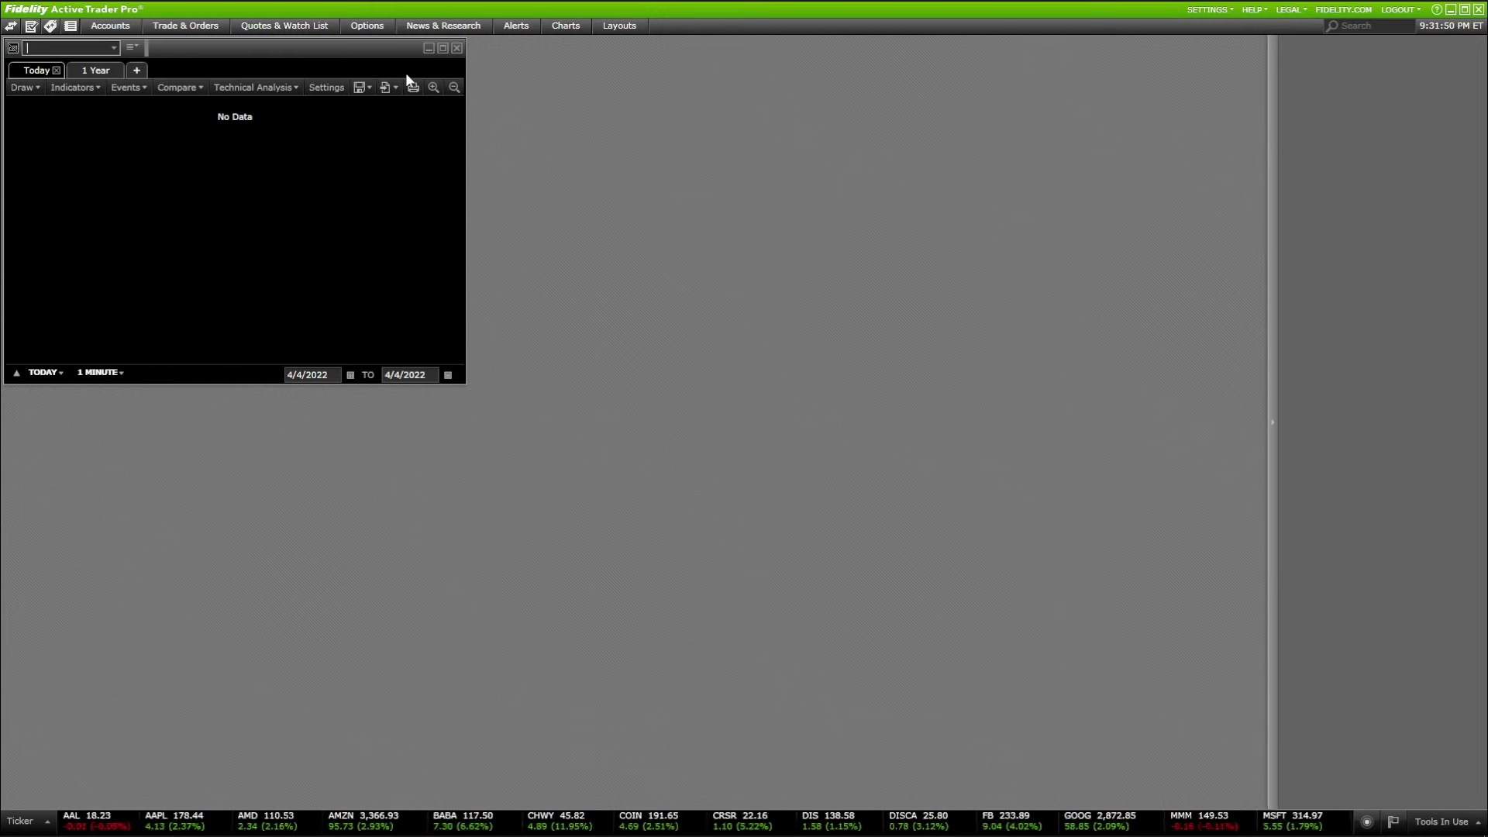
pyautogui.moveTo(465, 71); pyautogui.dragTo(728, 71)
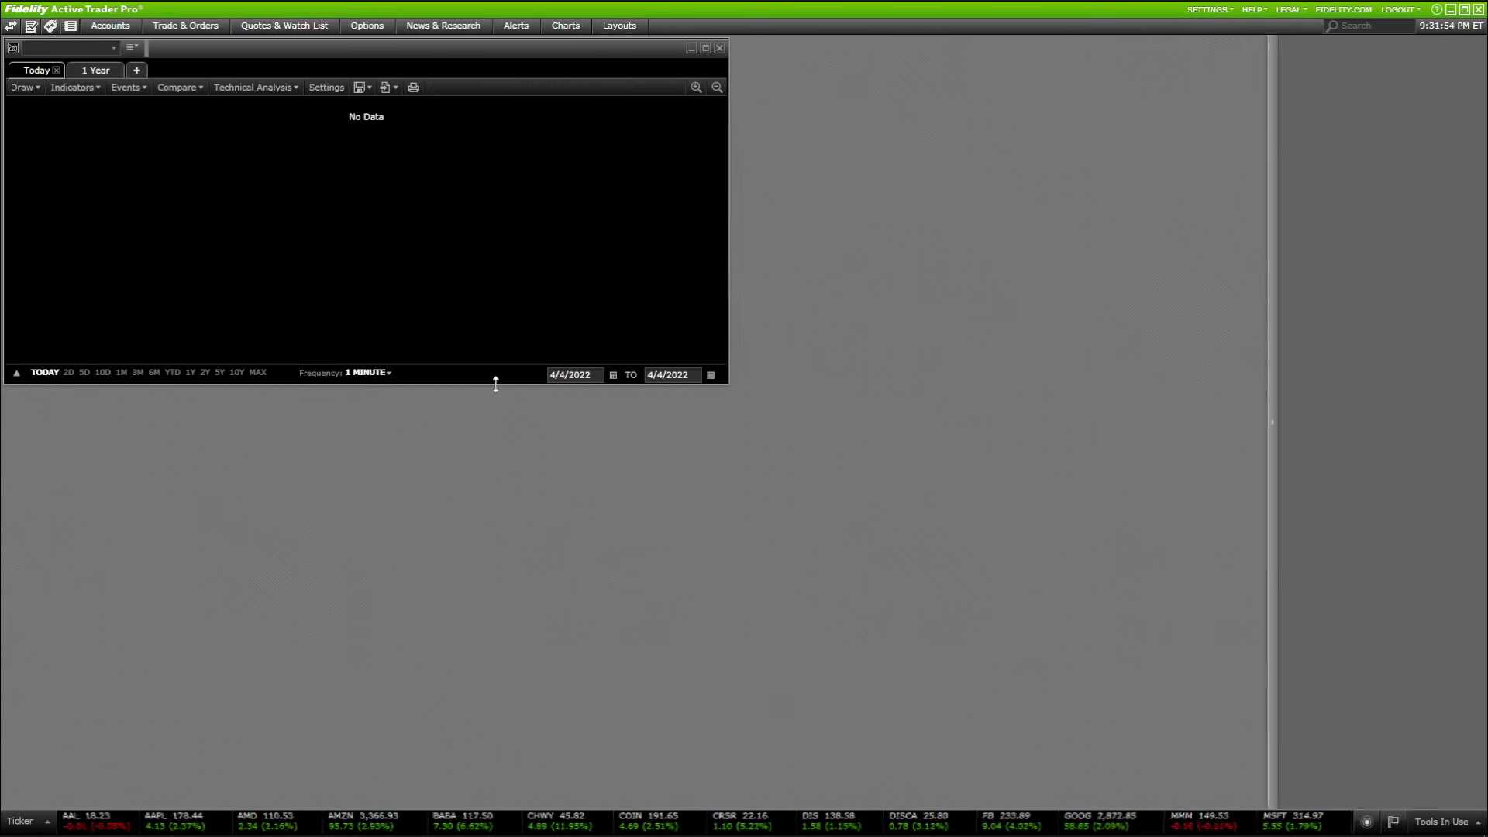
pyautogui.moveTo(495, 382); pyautogui.dragTo(493, 468)
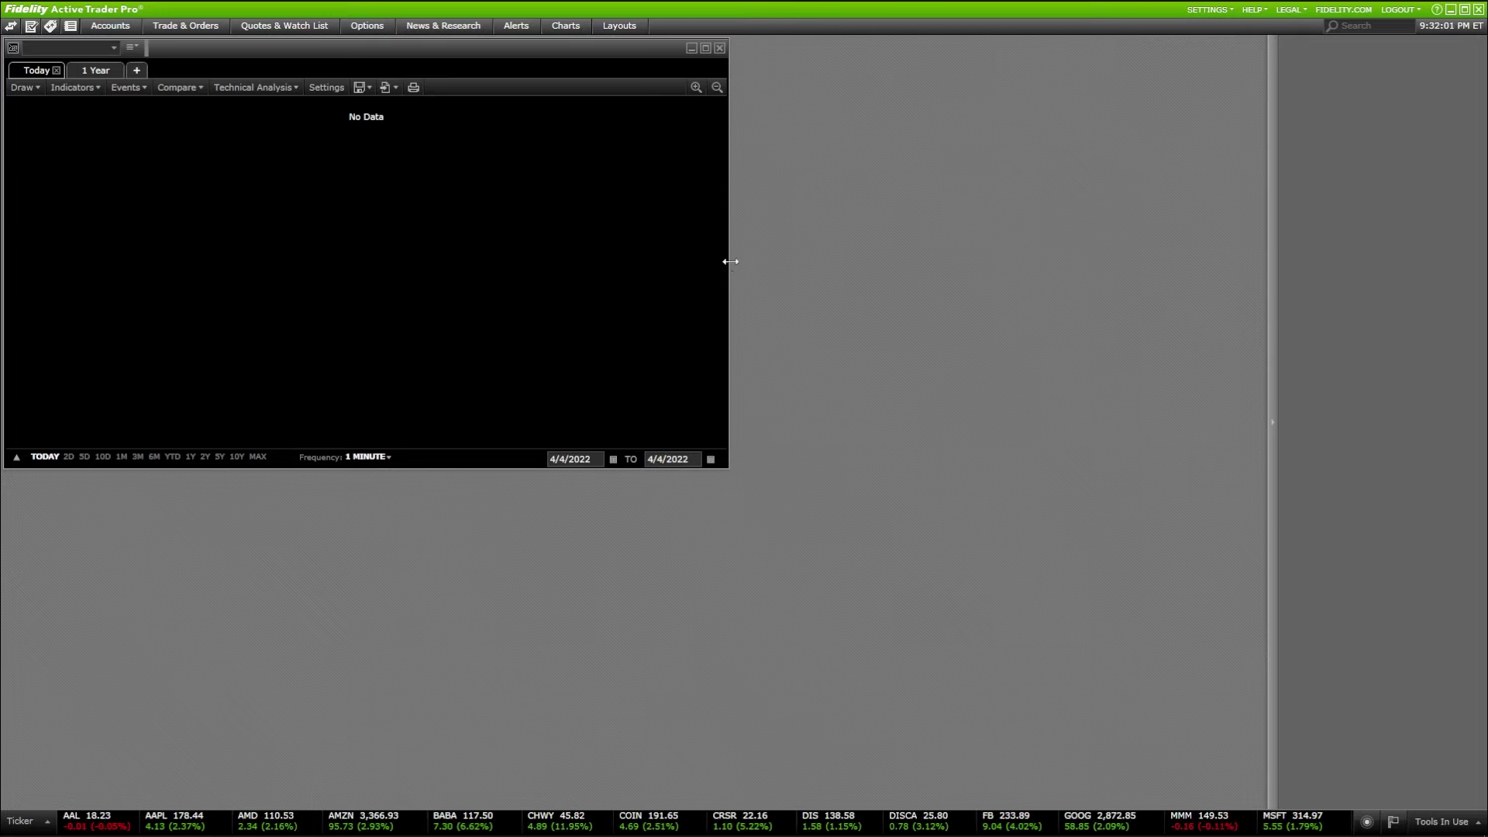
# Step: Narrow the chart window slightly and add a second chart window of the same width directly beneath it
pyautogui.moveTo(728, 261); pyautogui.dragTo(704, 271)
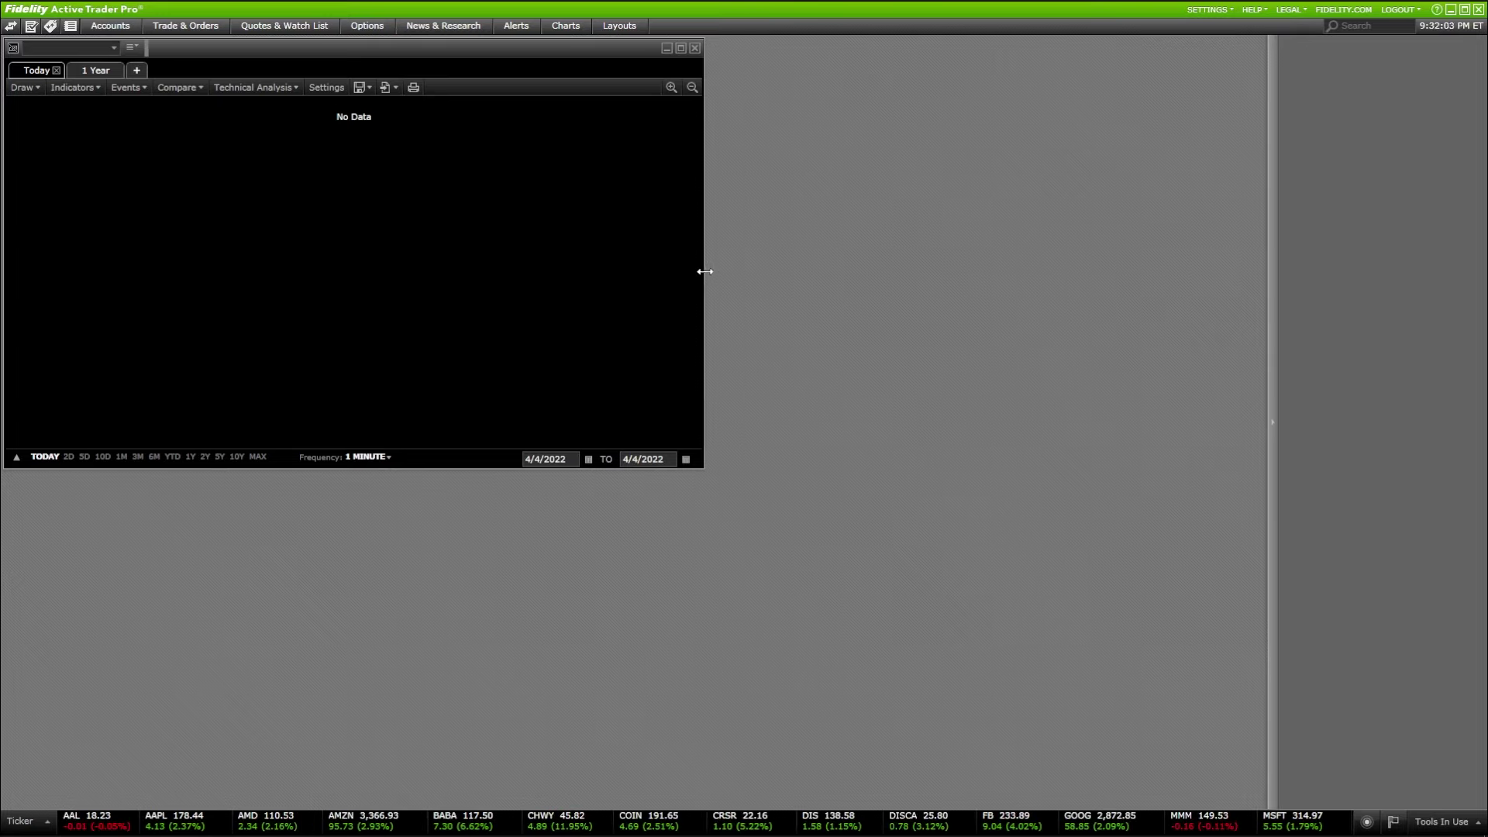
pyautogui.click(567, 26)
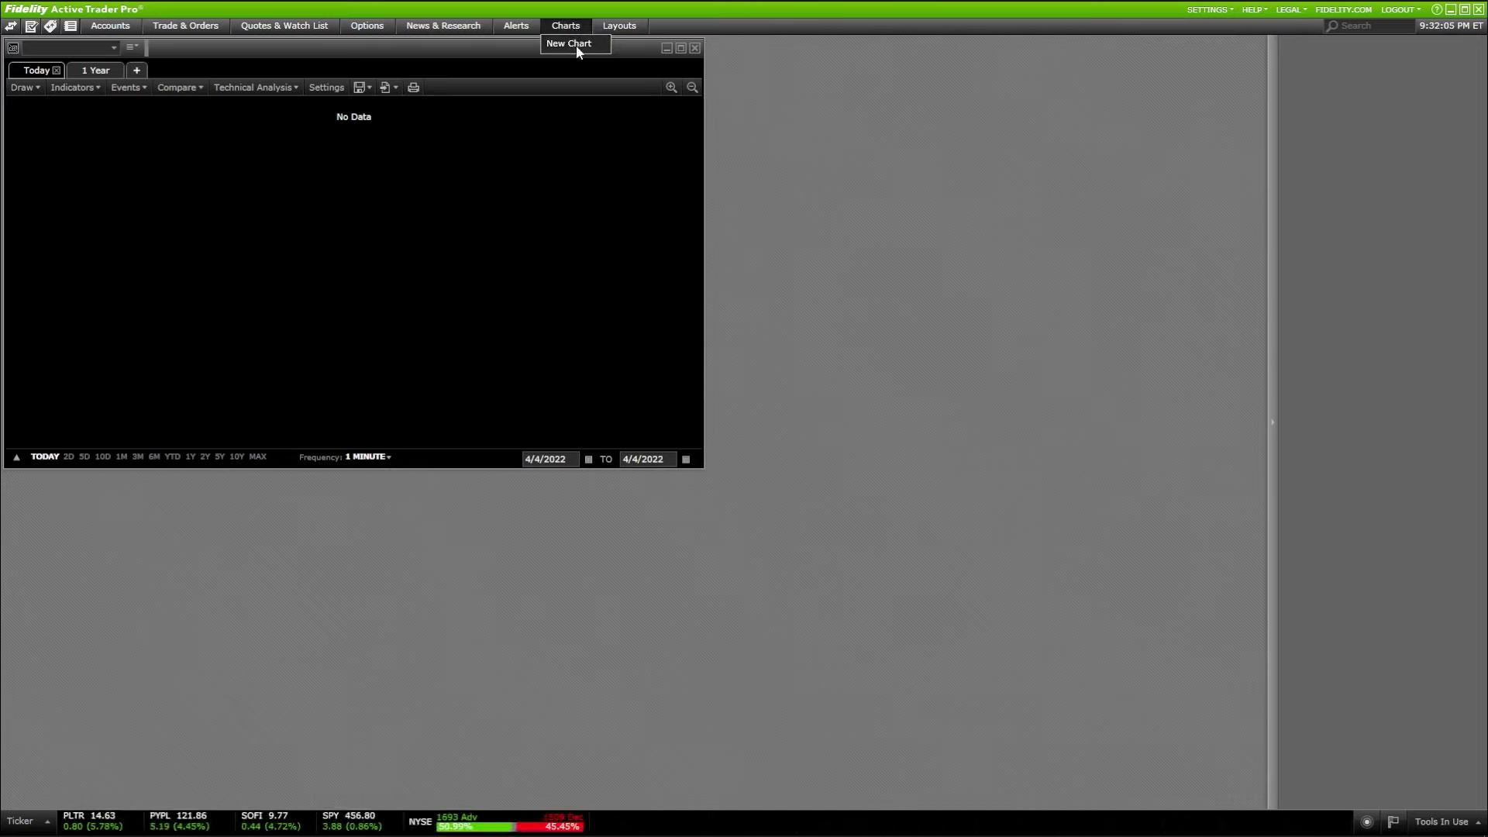
pyautogui.click(575, 45)
pyautogui.moveTo(388, 70); pyautogui.dragTo(708, 517)
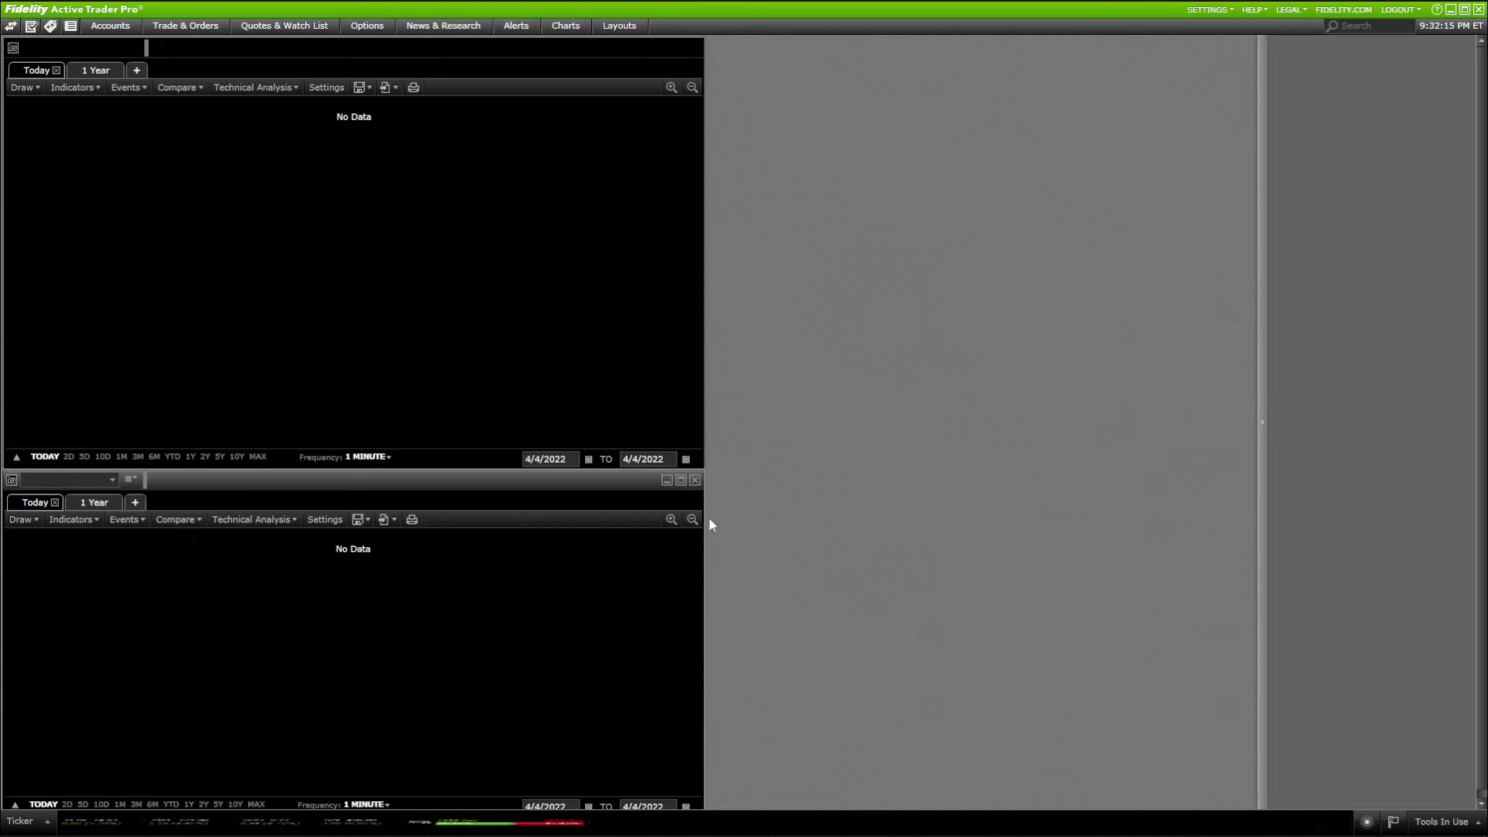
# Step: Load GOOG in the upper chart and FB in the lower chart
pyautogui.click(75, 43)
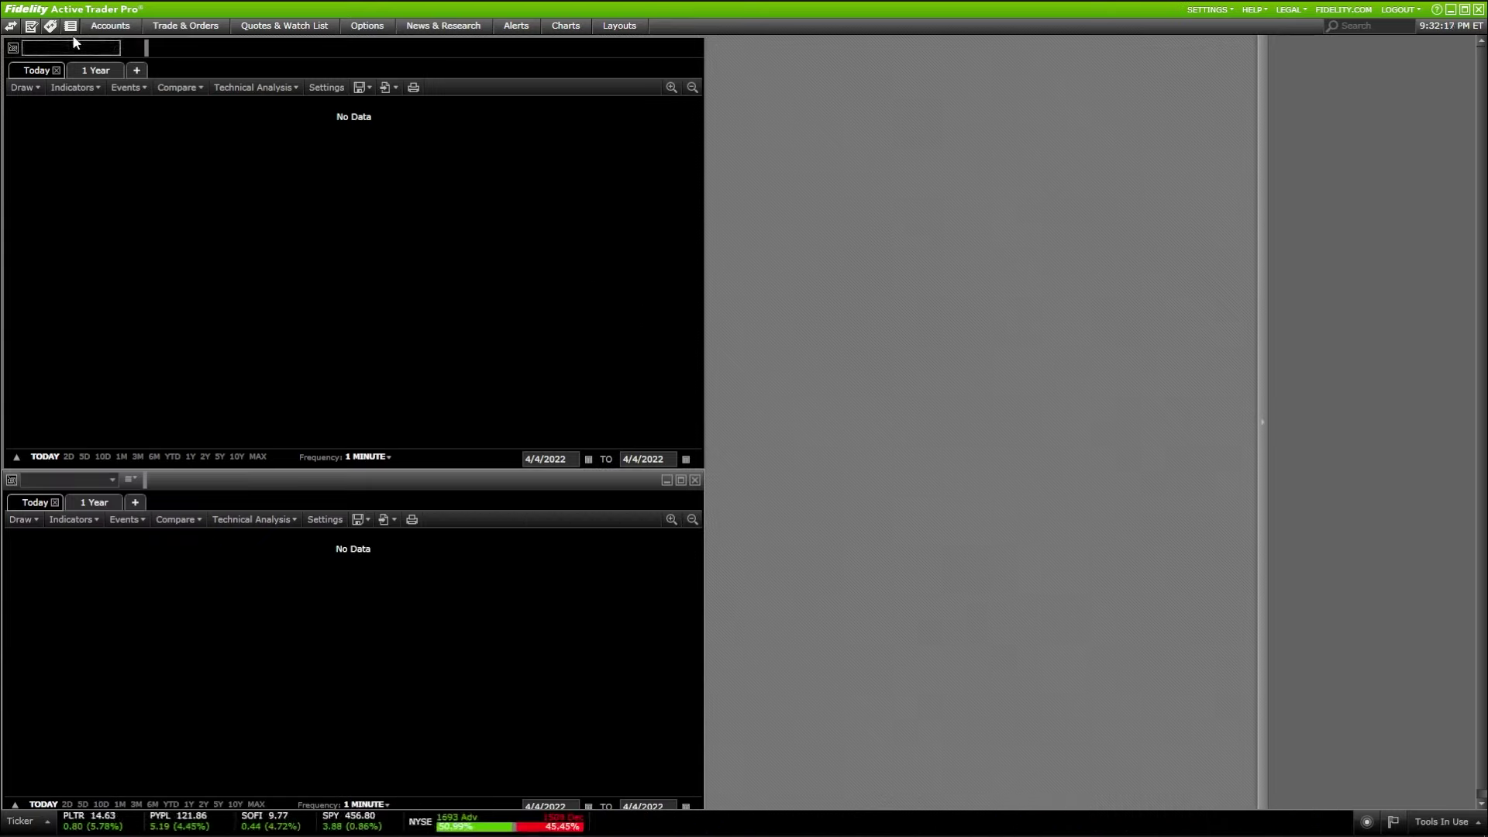
pyautogui.write('GOOG')
pyautogui.press('Return')
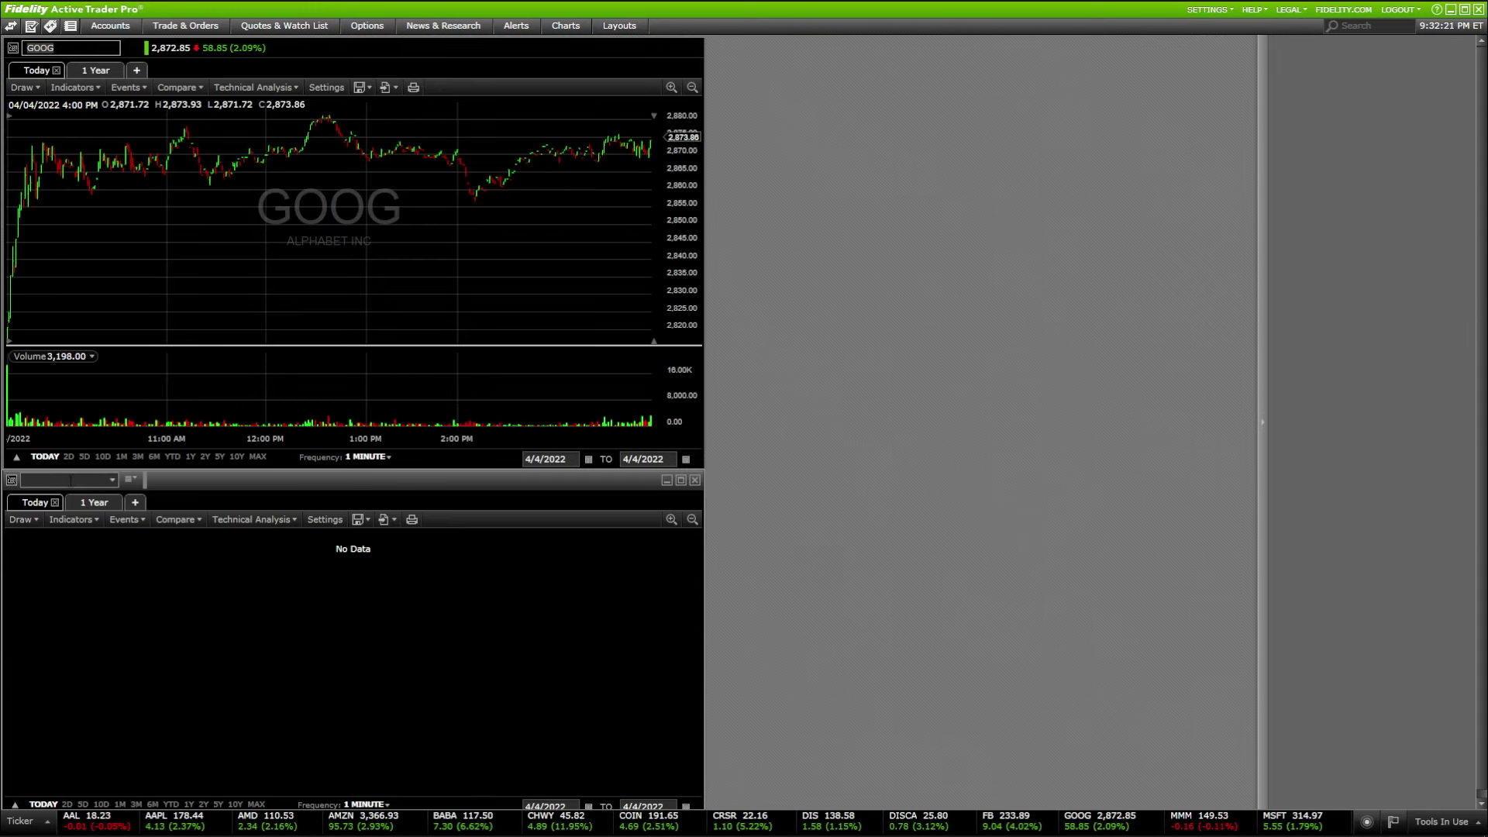
pyautogui.click(70, 479)
pyautogui.write('FB')
pyautogui.press('Return')
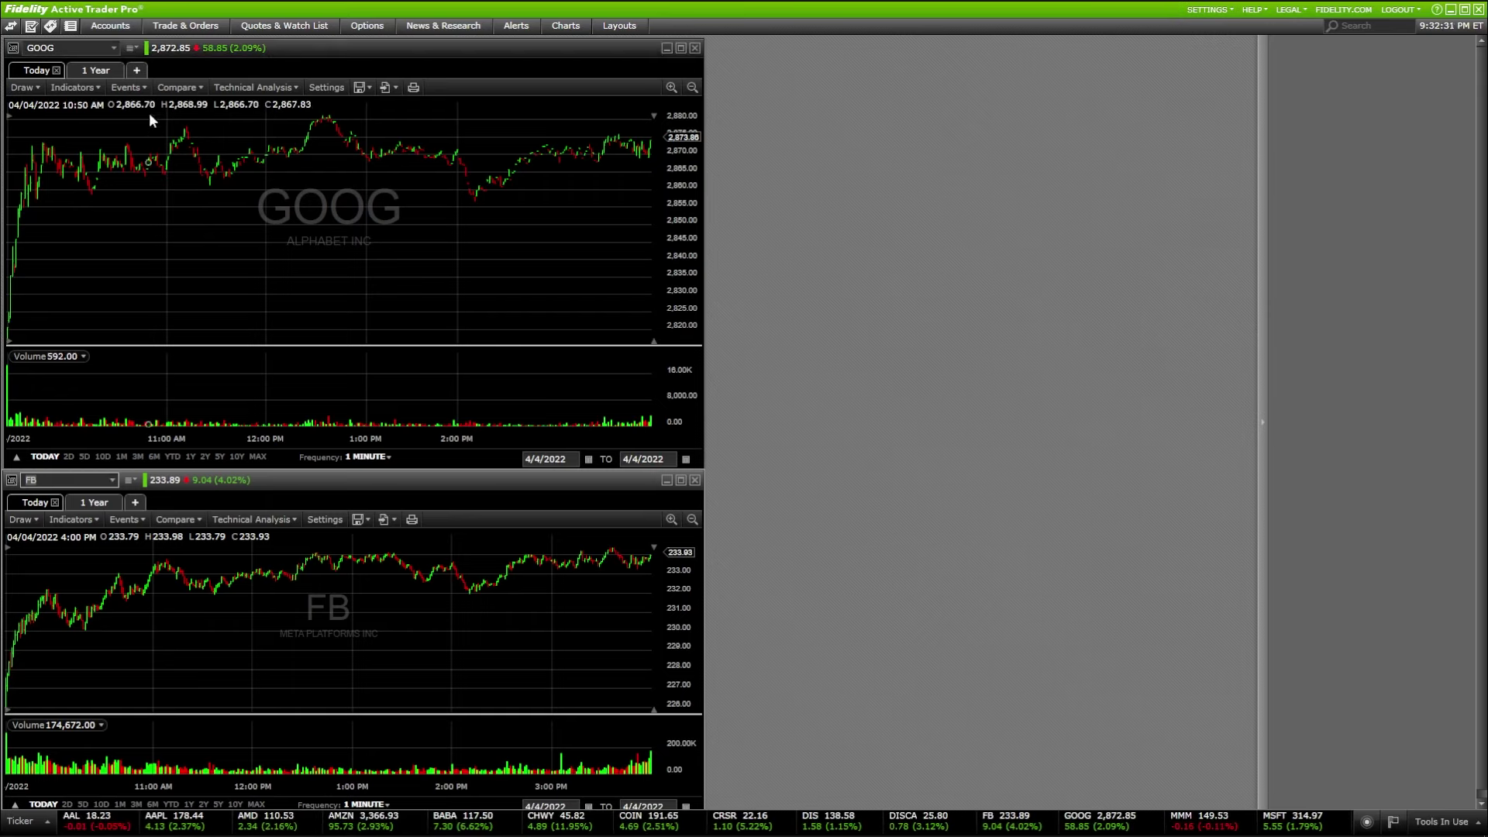
# Step: Add a Positions window to the layout and place it directly beside the lower FB chart
pyautogui.click(110, 25)
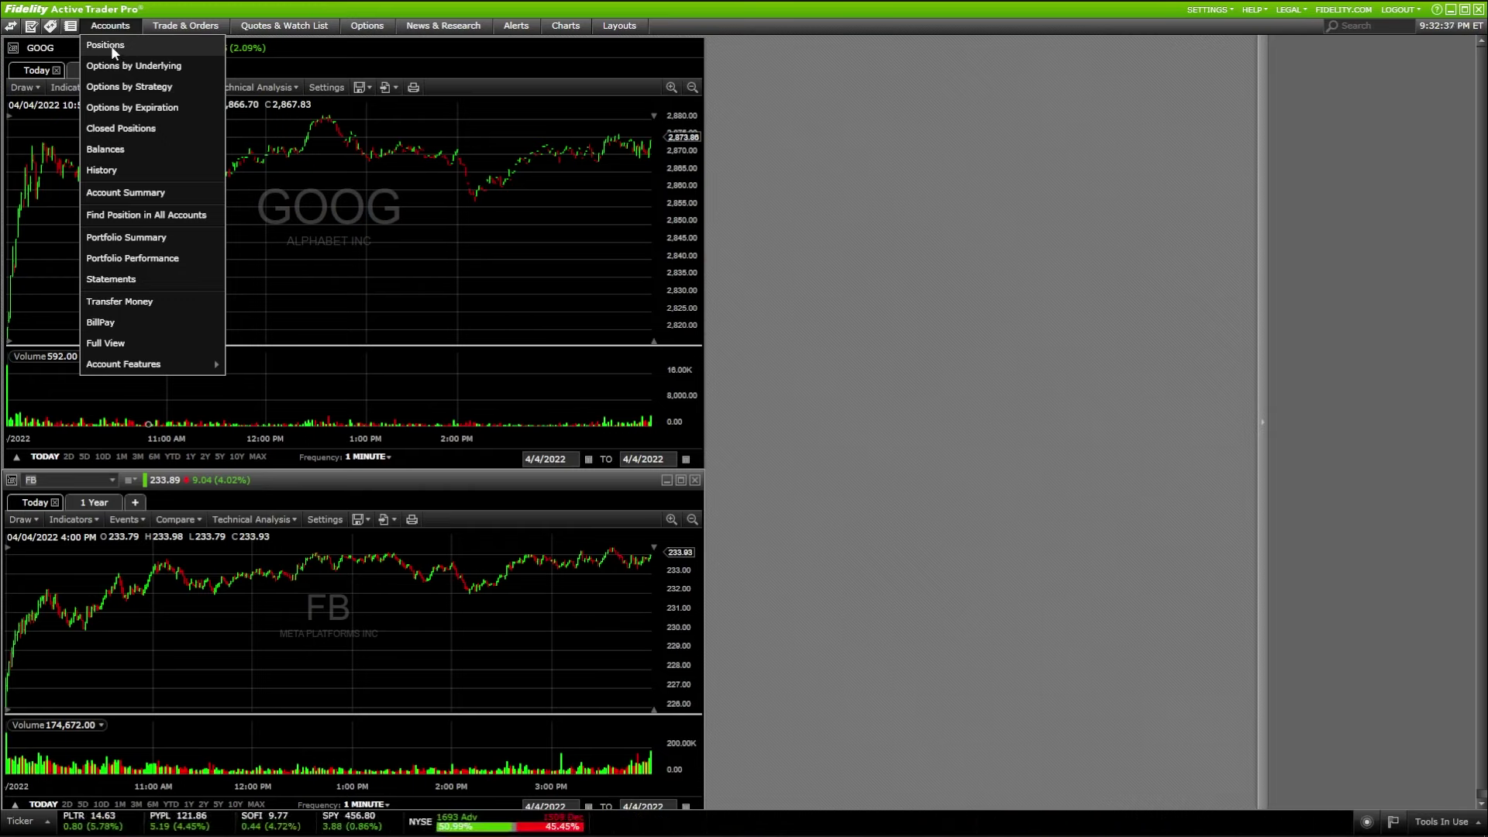
pyautogui.click(111, 46)
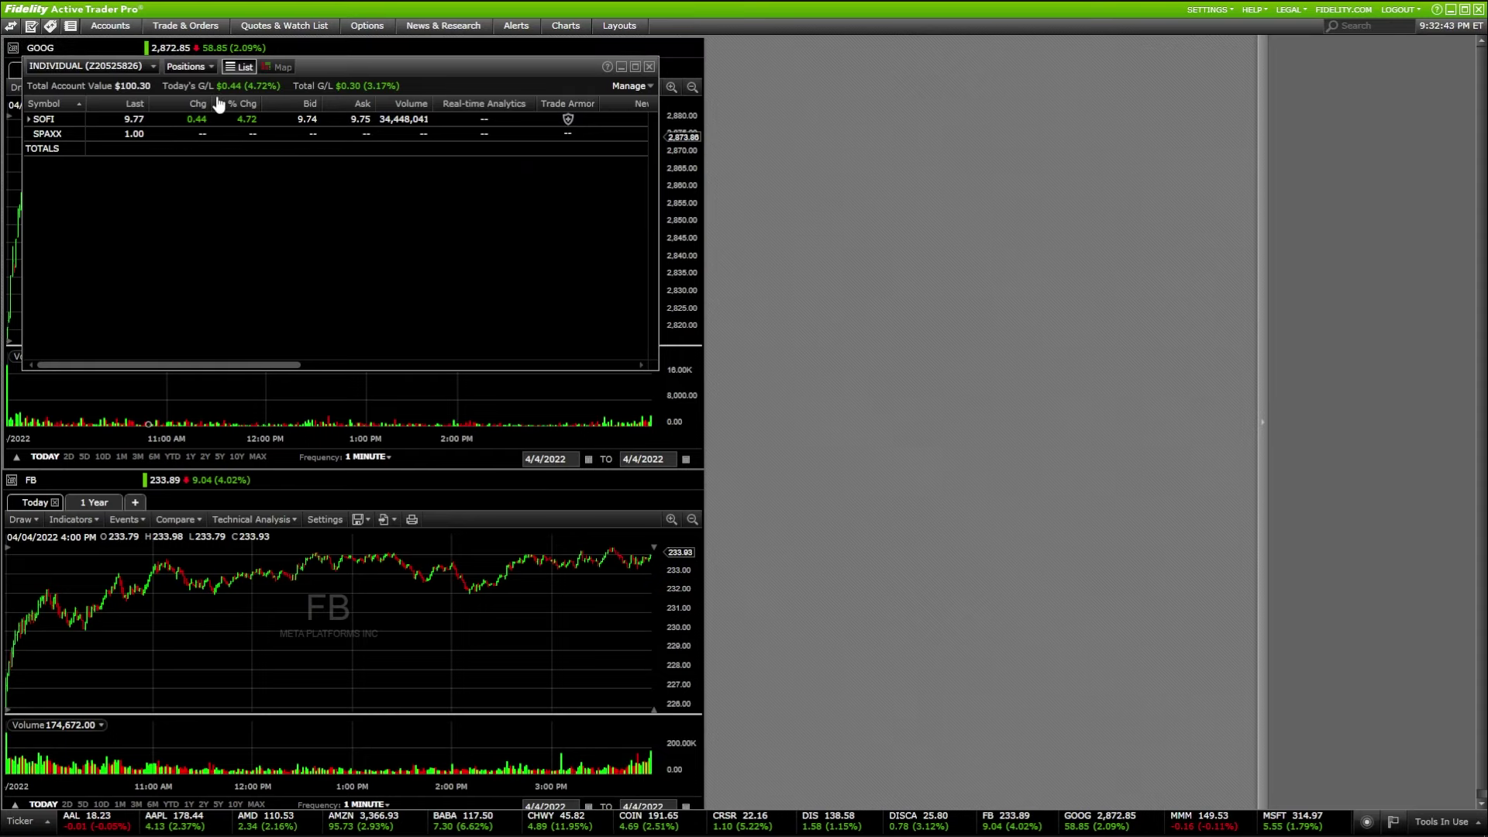
pyautogui.moveTo(152, 118)
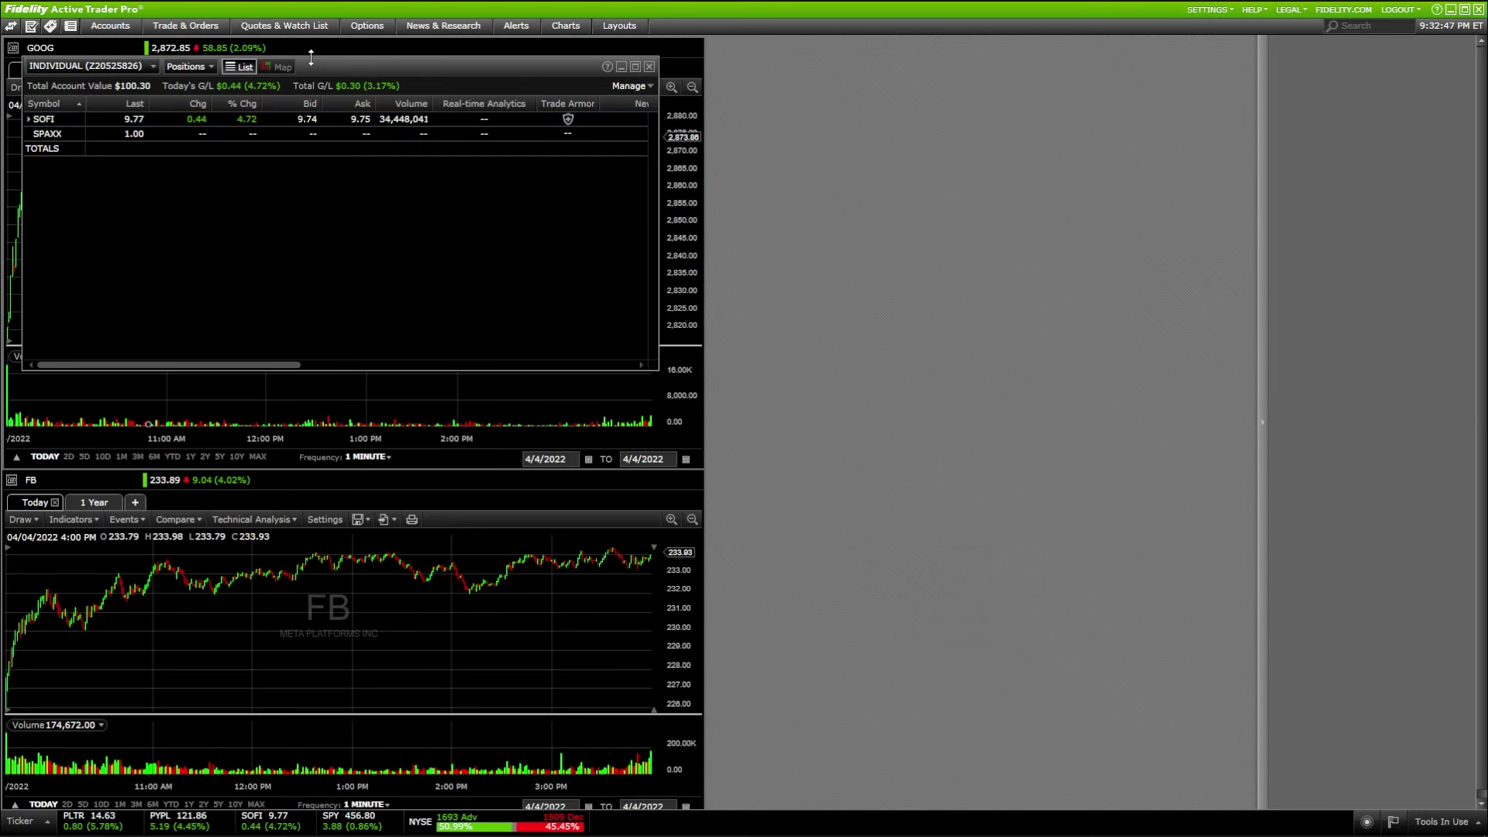
pyautogui.moveTo(321, 74); pyautogui.dragTo(913, 506)
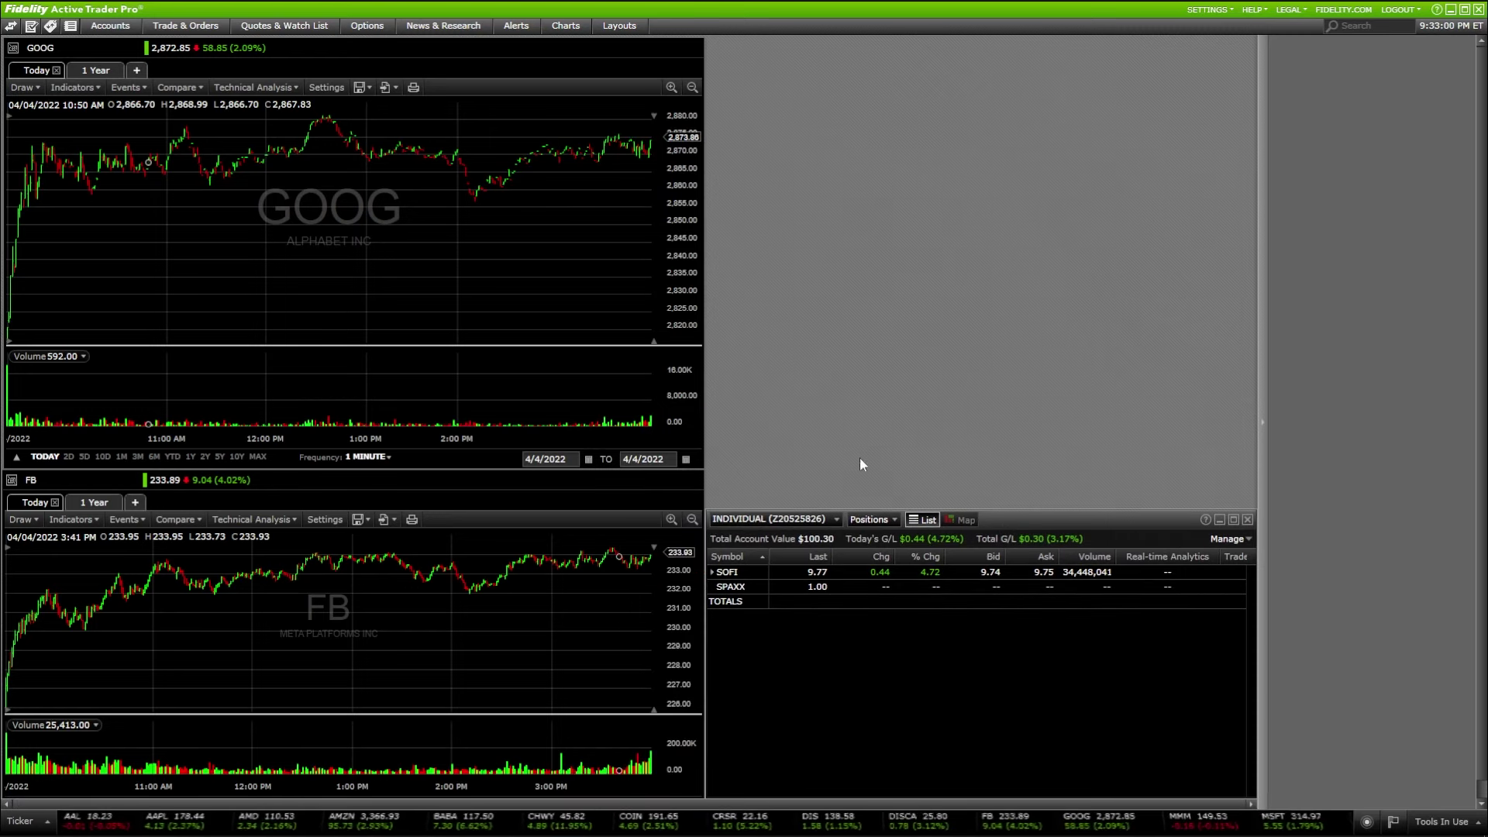
# Step: Add a Directed Trade & Extended Hours ticket beside the upper chart and extend its height down to the Positions window
pyautogui.click(213, 28)
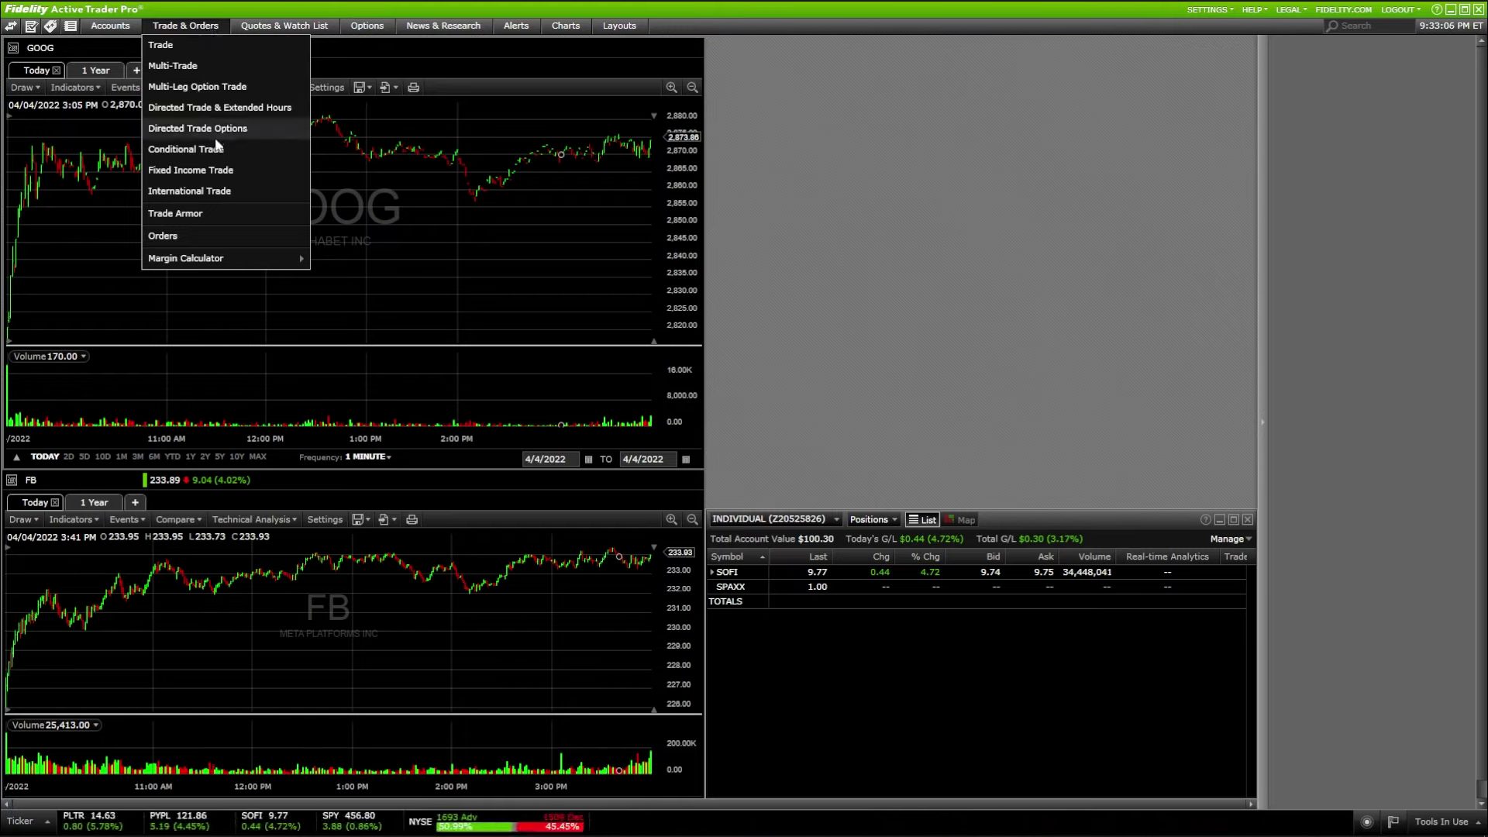
pyautogui.click(241, 106)
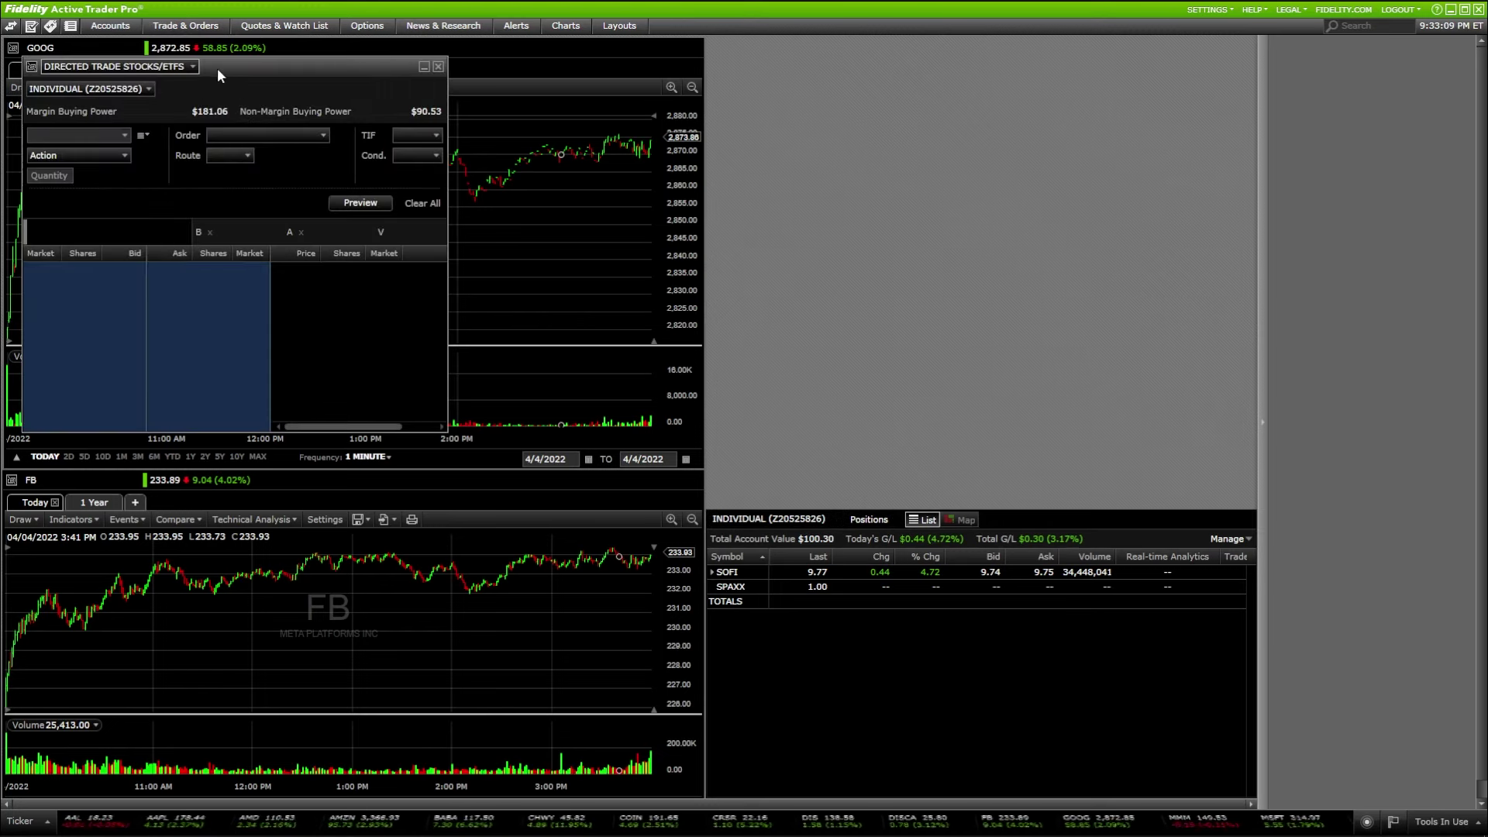
pyautogui.moveTo(241, 49); pyautogui.dragTo(901, 52)
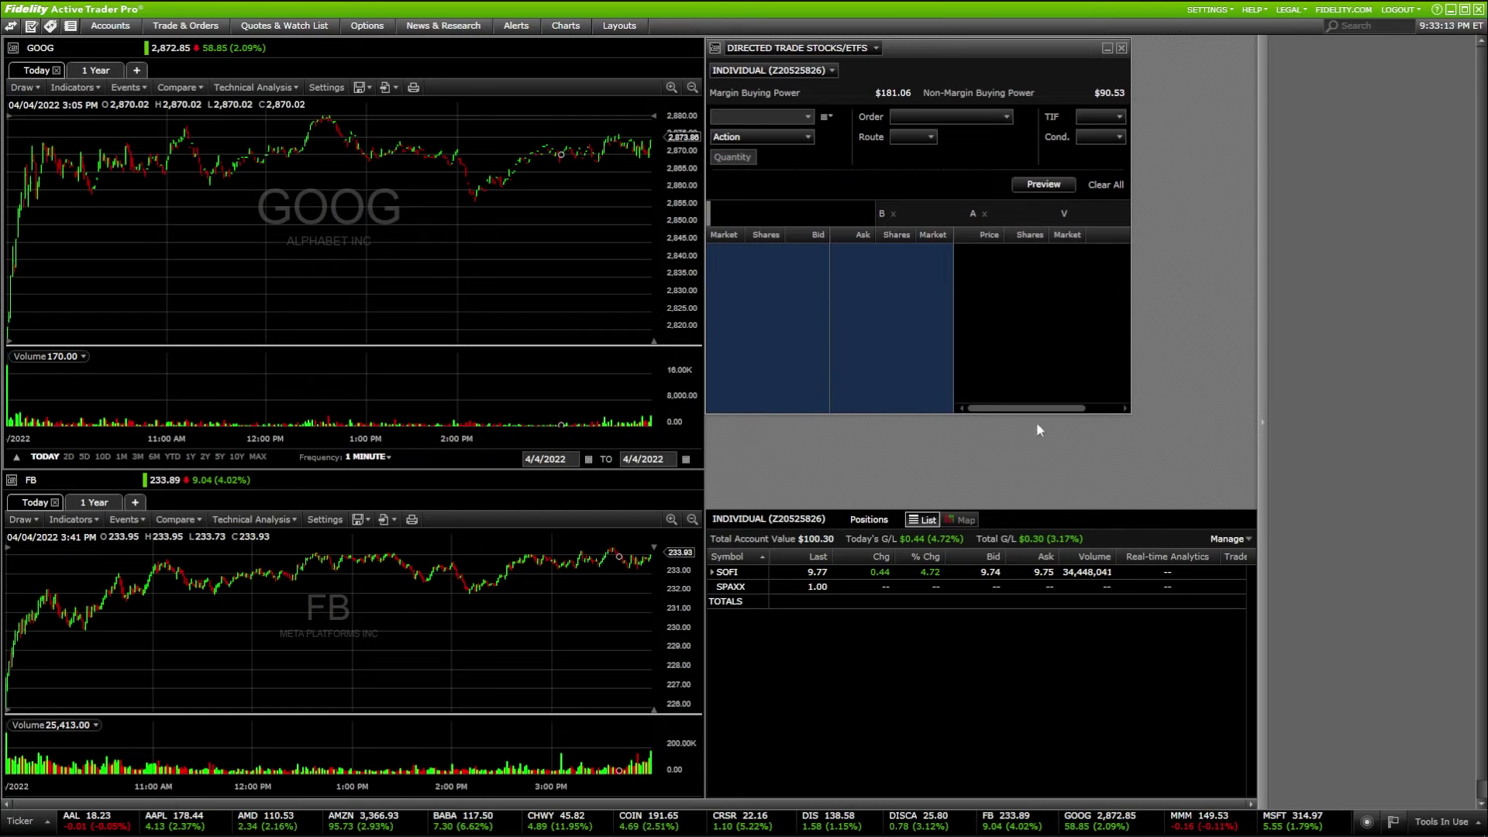
pyautogui.moveTo(1035, 414); pyautogui.dragTo(1029, 508)
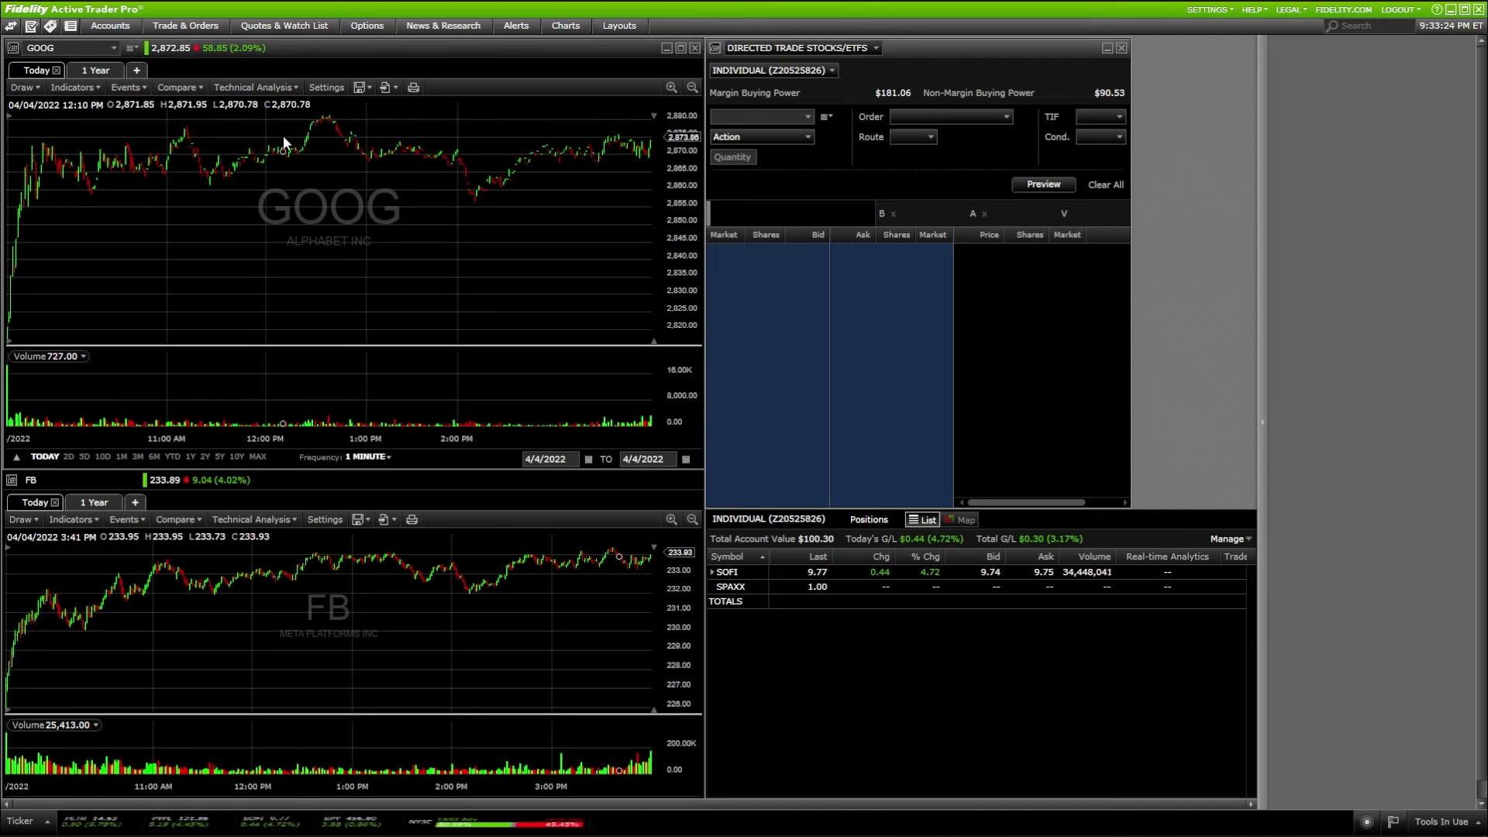
# Step: Link the upper chart and the directed trade ticket to the gray tools group
pyautogui.click(14, 49)
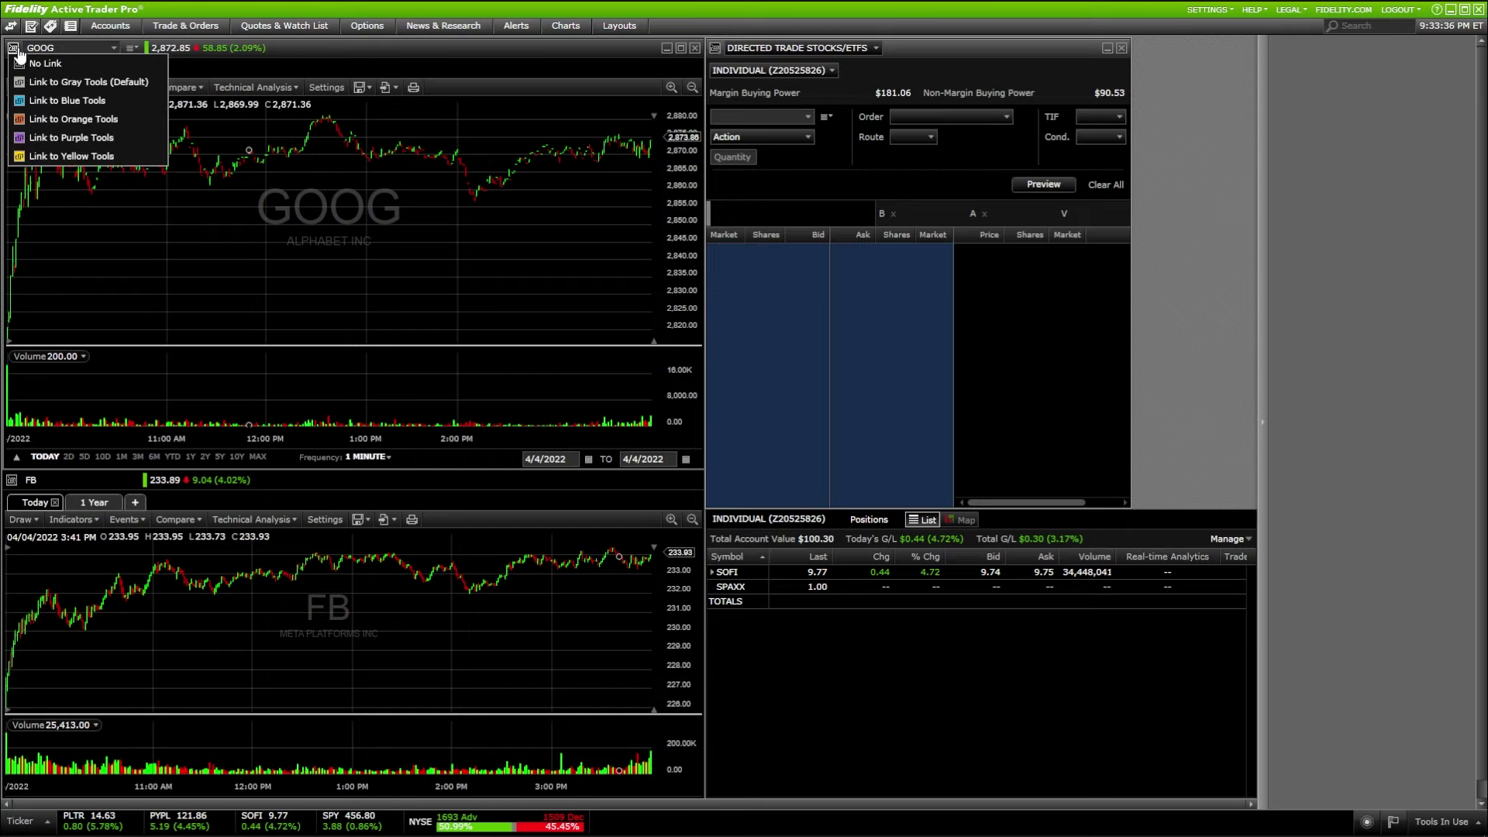
pyautogui.click(46, 81)
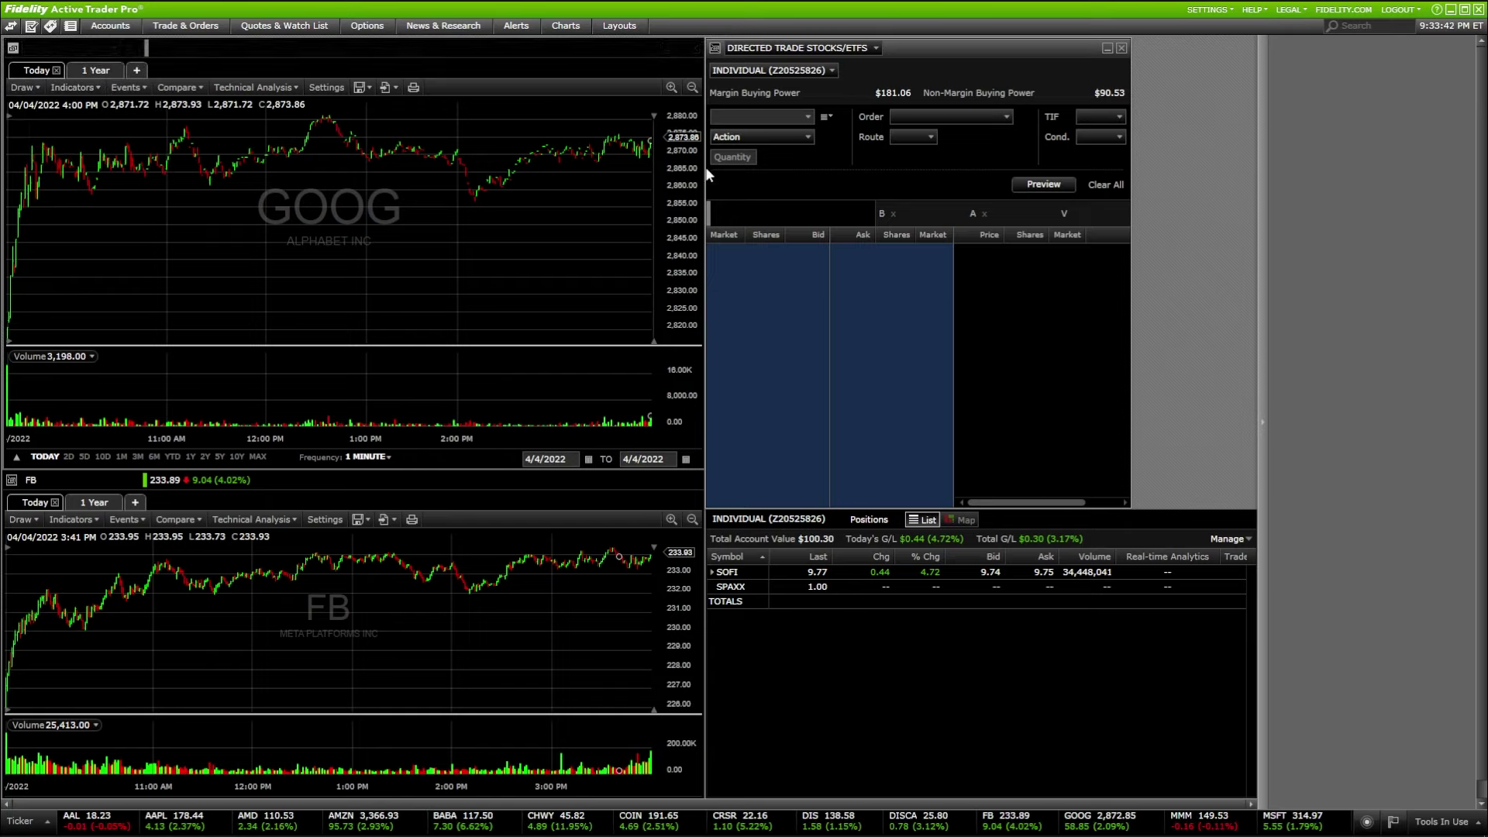
pyautogui.click(715, 48)
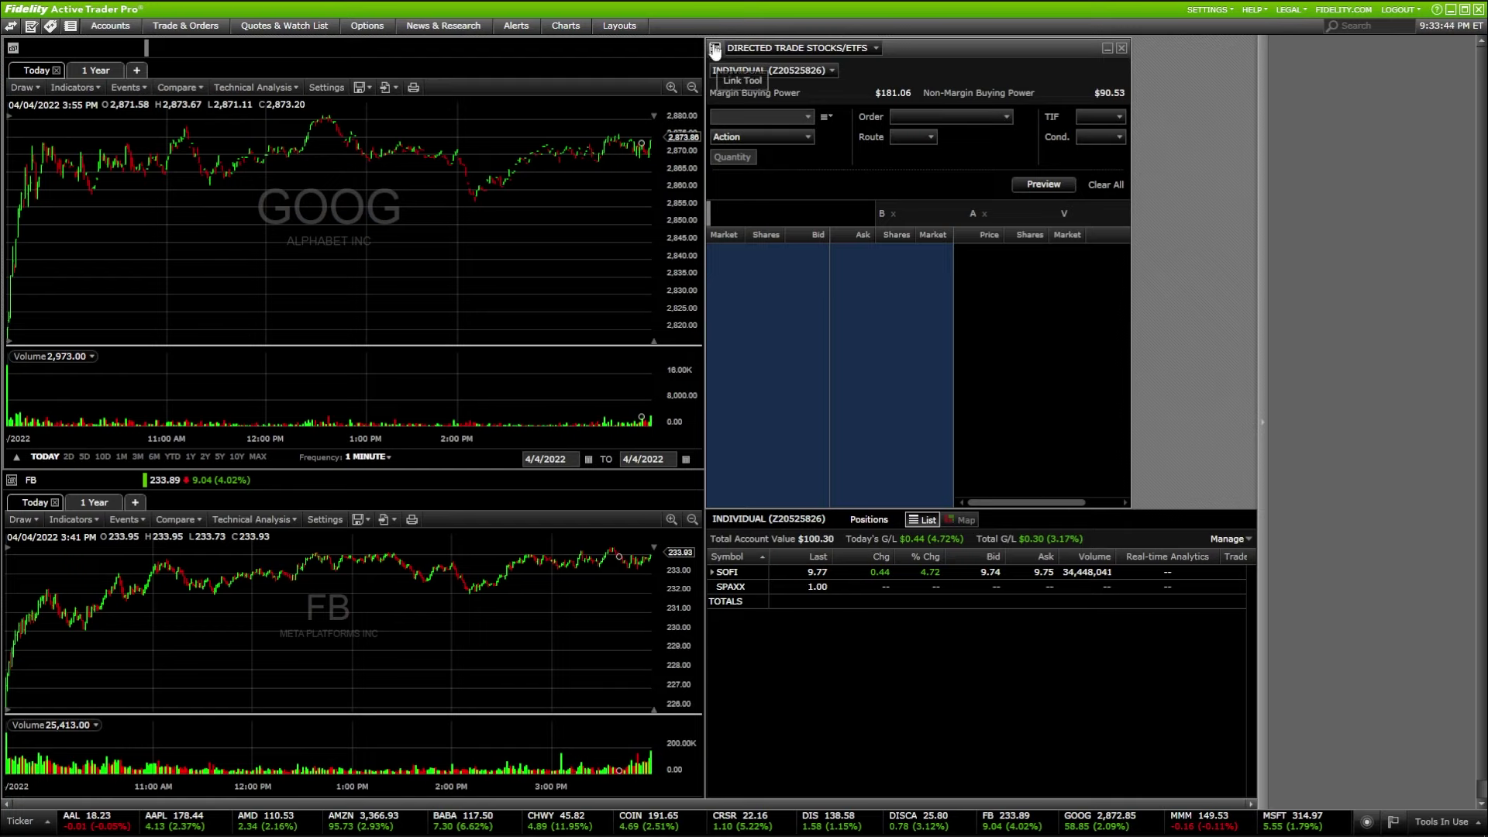
pyautogui.click(736, 82)
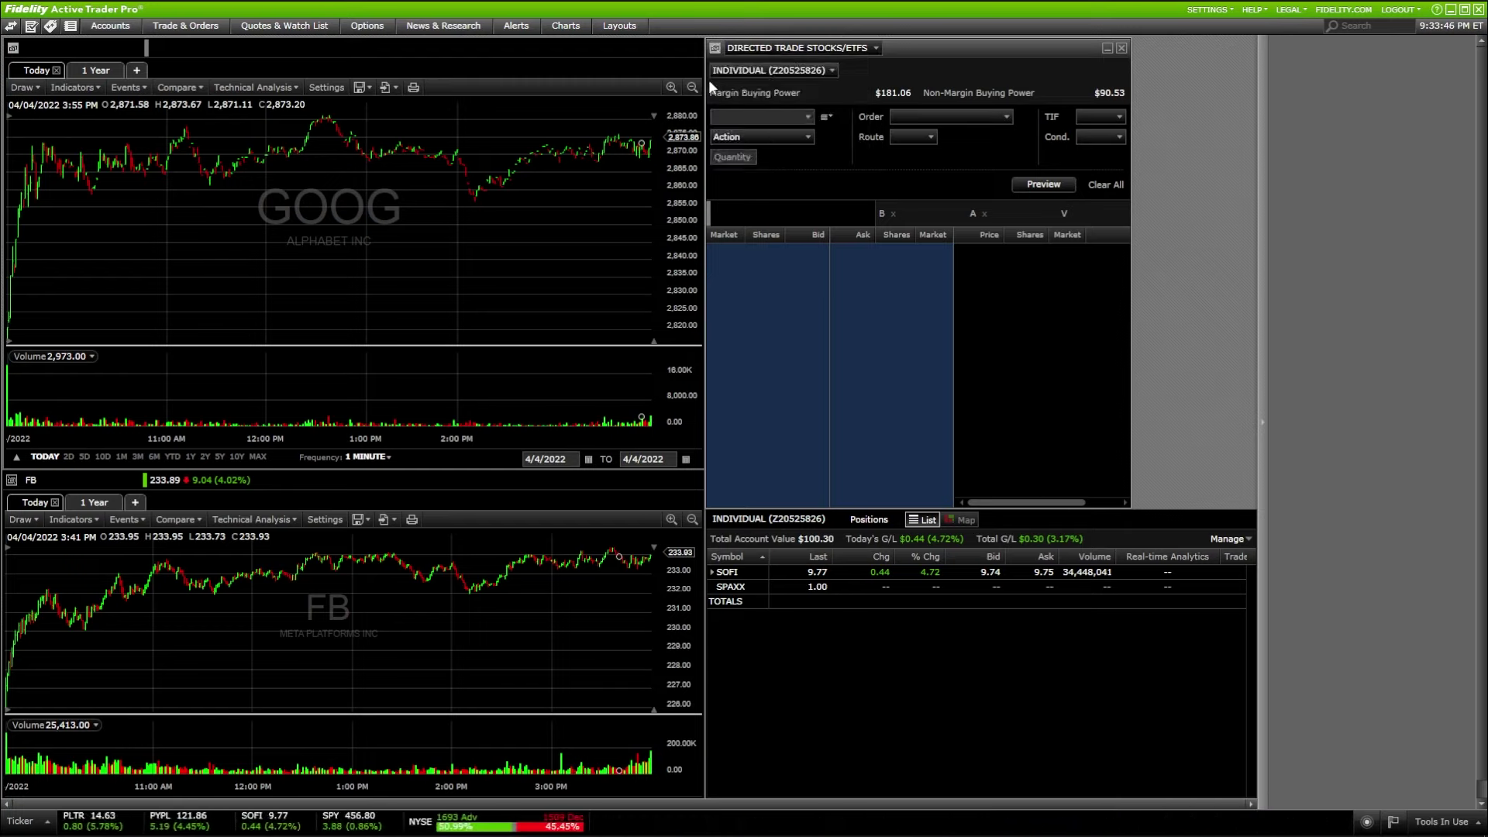
# Step: Test the link by loading GOOG in the upper chart and replacing it with MSFT
pyautogui.click(77, 47)
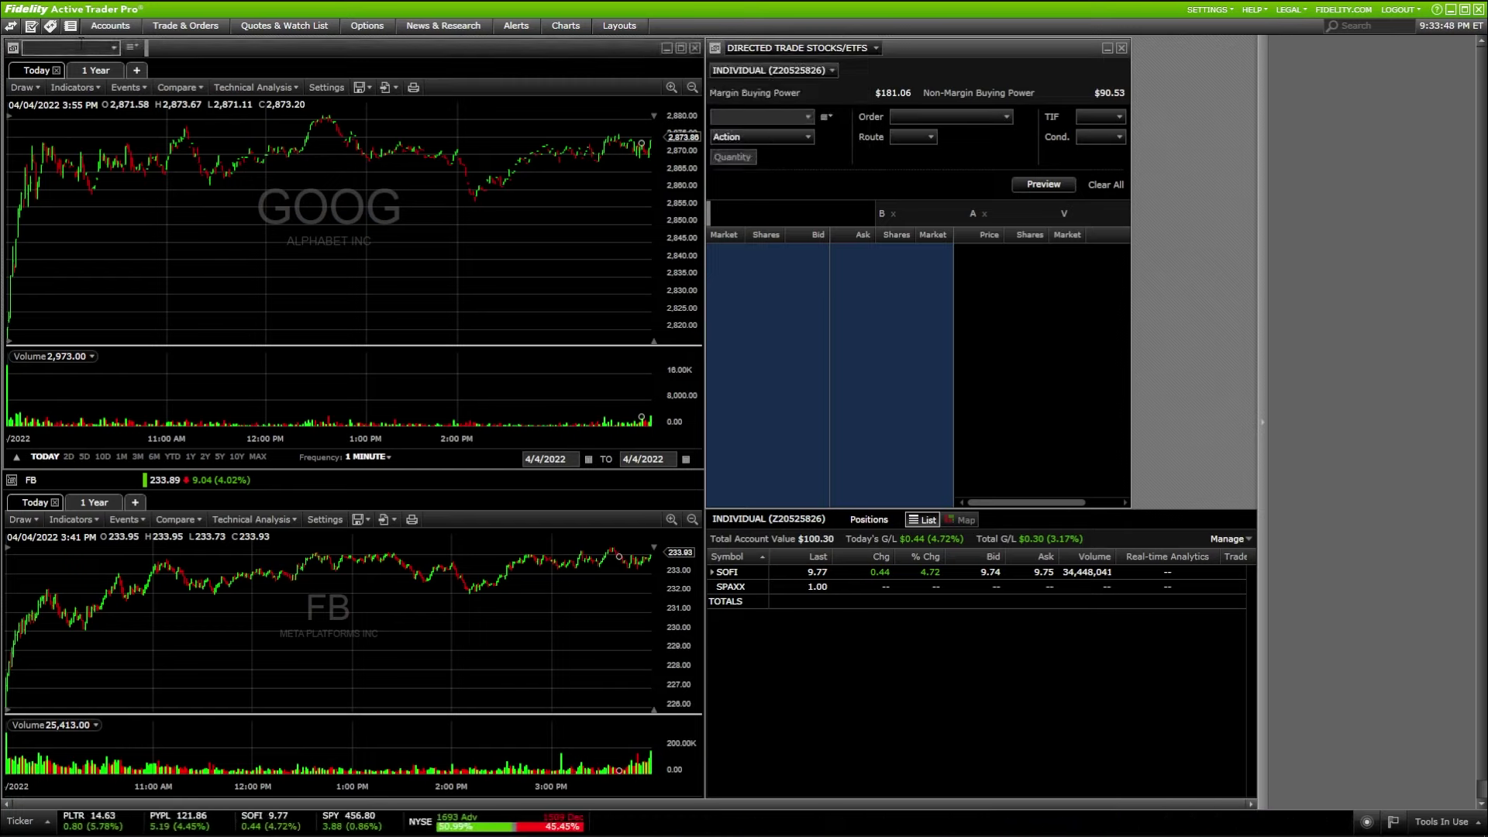
pyautogui.write('GOOG')
pyautogui.press('Return')
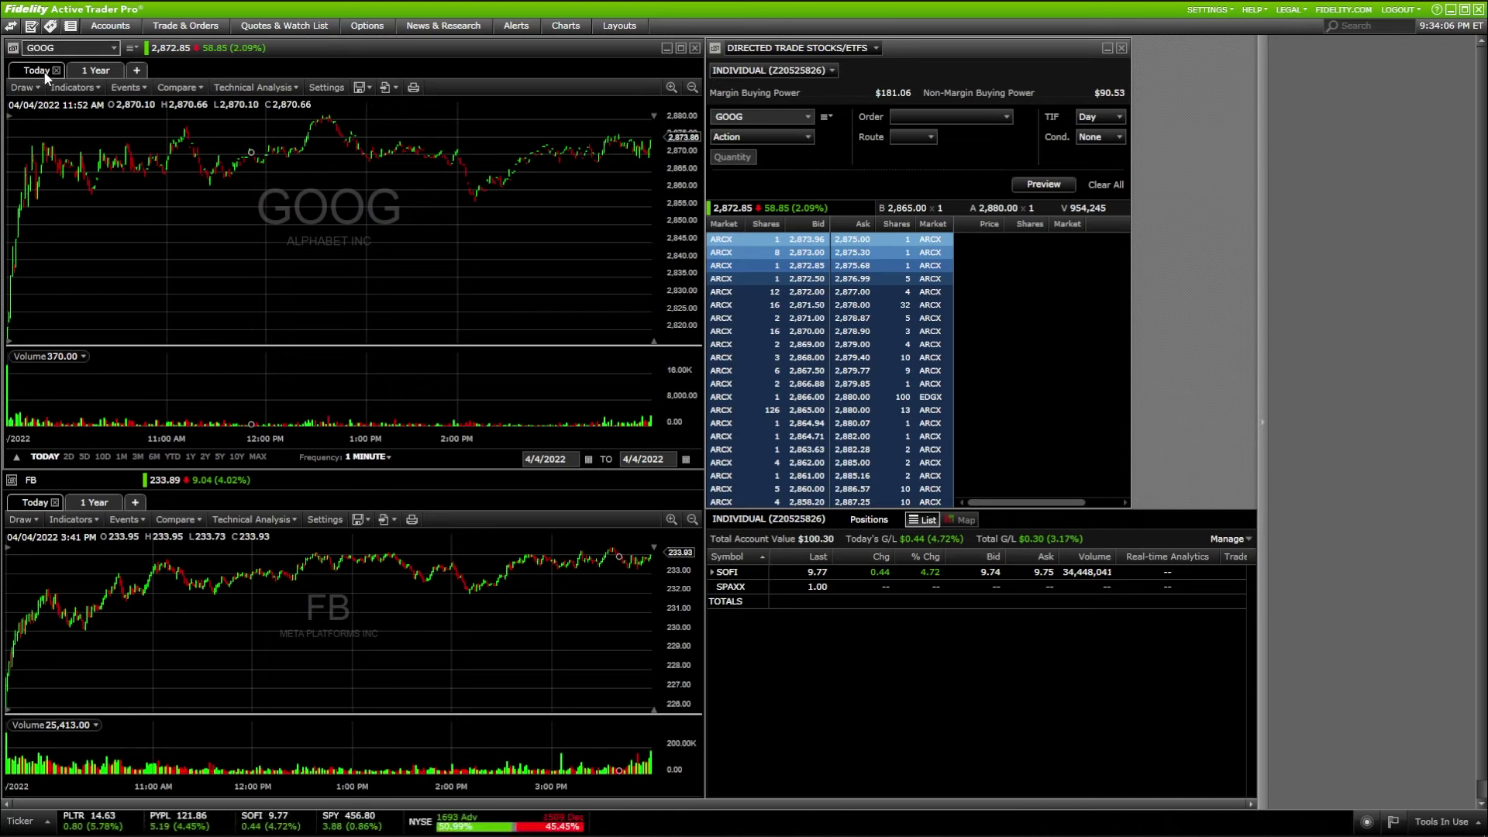
pyautogui.click(42, 48)
pyautogui.write('MSFT')
pyautogui.press('Return')
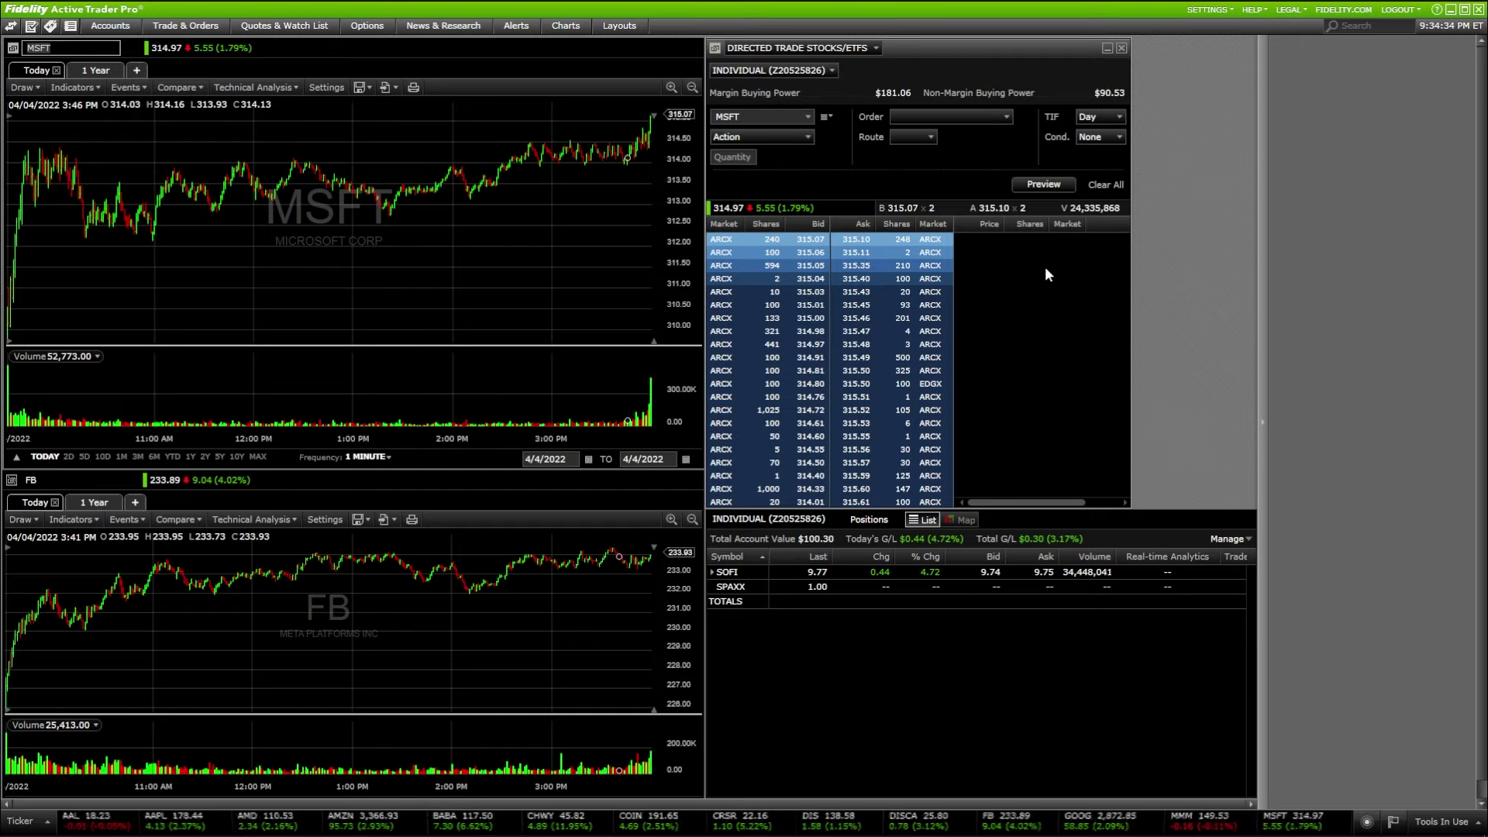
pyautogui.click(471, 30)
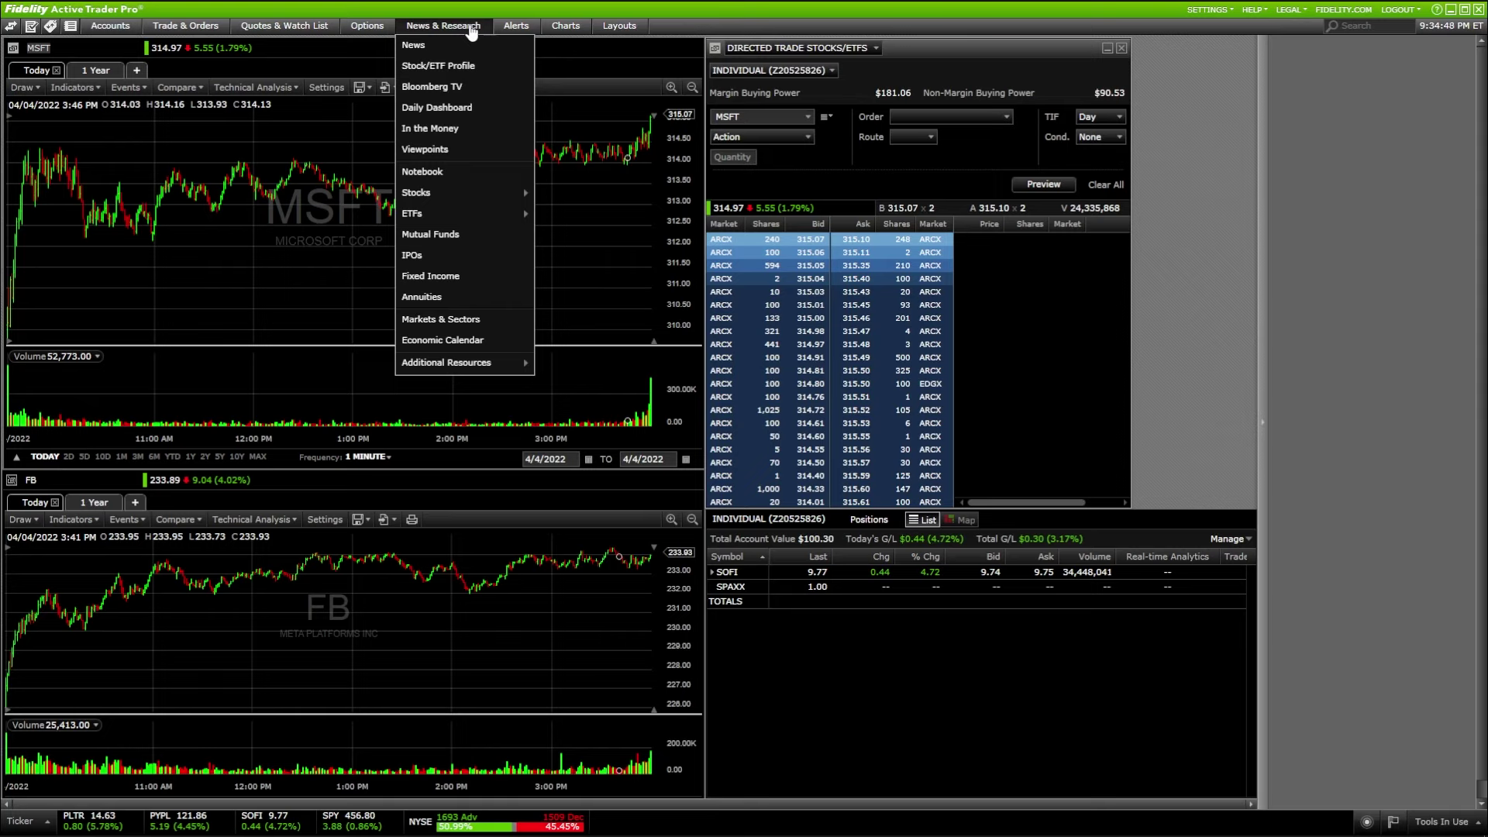
pyautogui.click(624, 30)
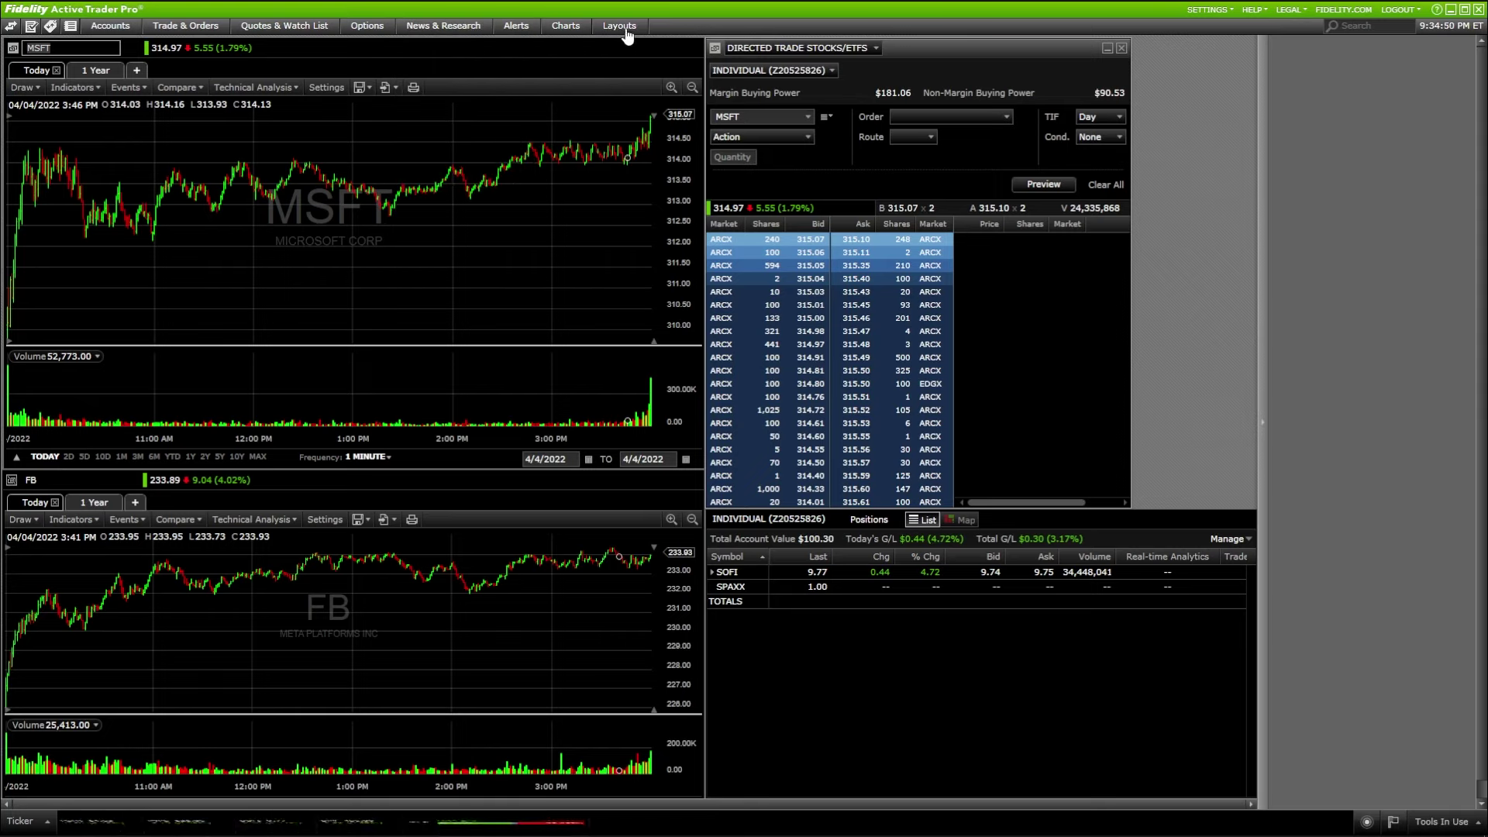
pyautogui.click(626, 34)
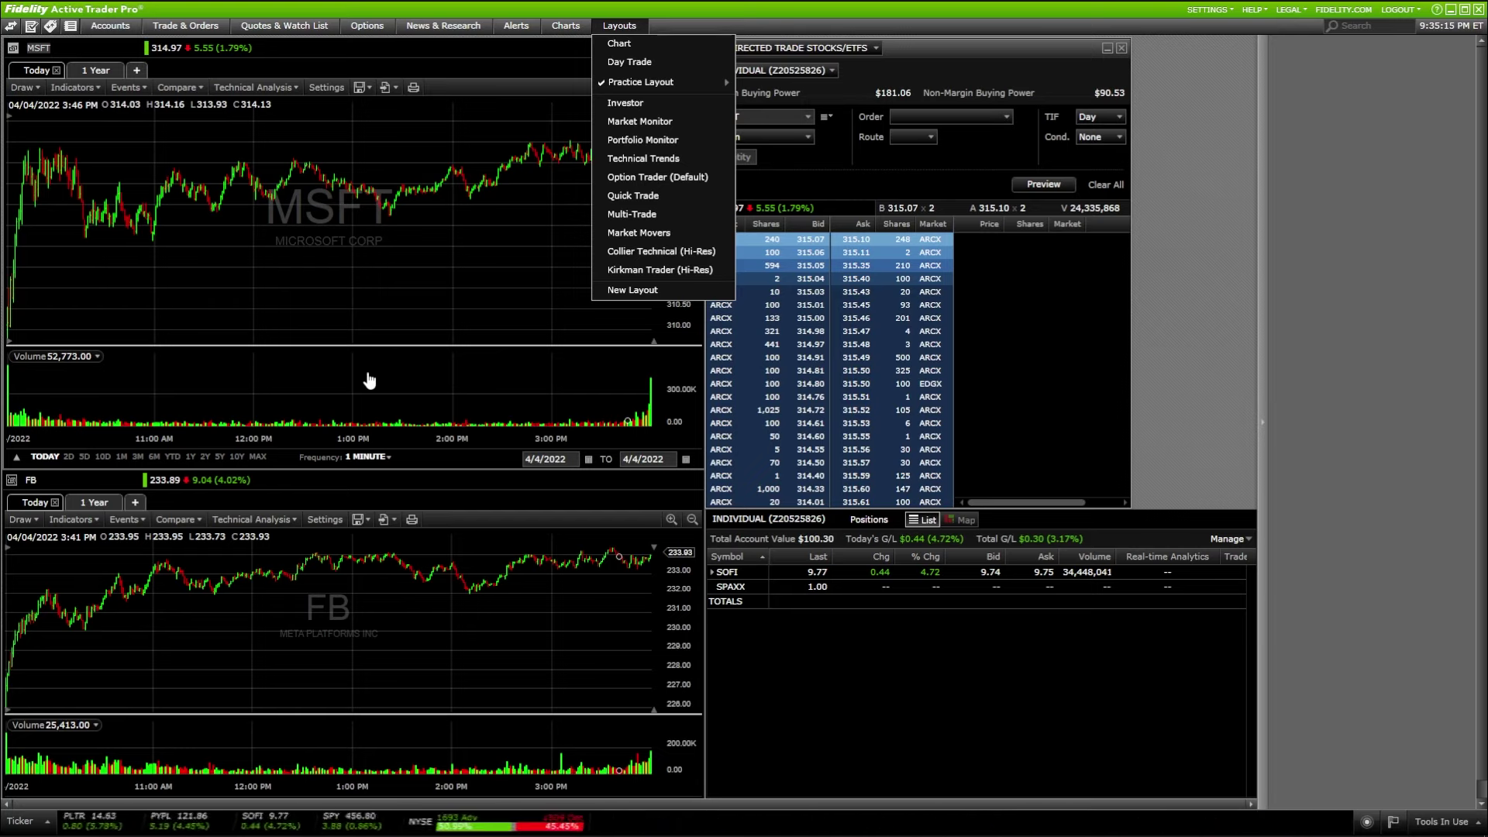
# Step: Add a Watch List window and dock it in the empty side pane of the workspace
pyautogui.click(271, 29)
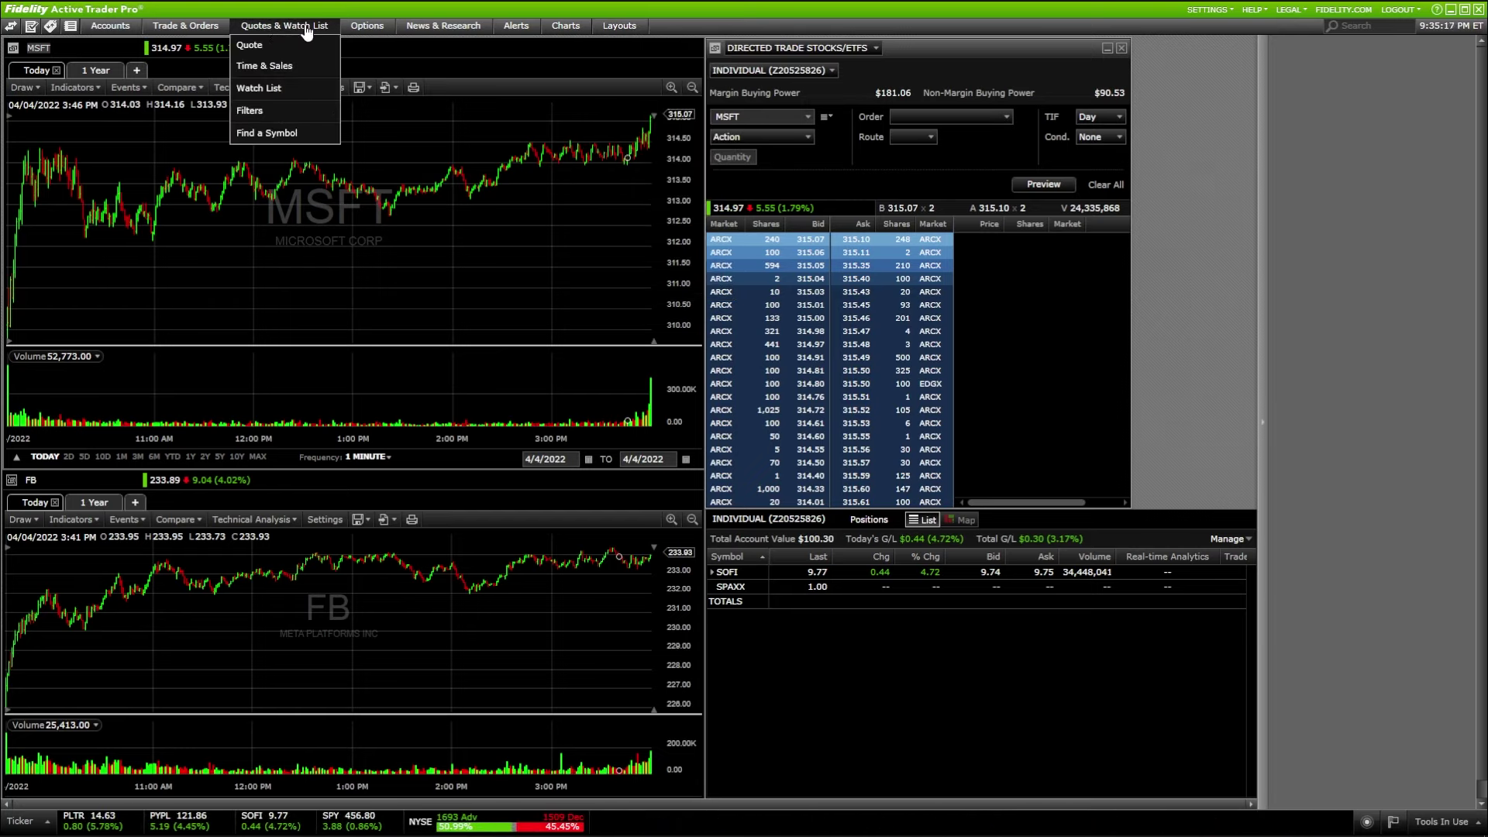
pyautogui.click(270, 90)
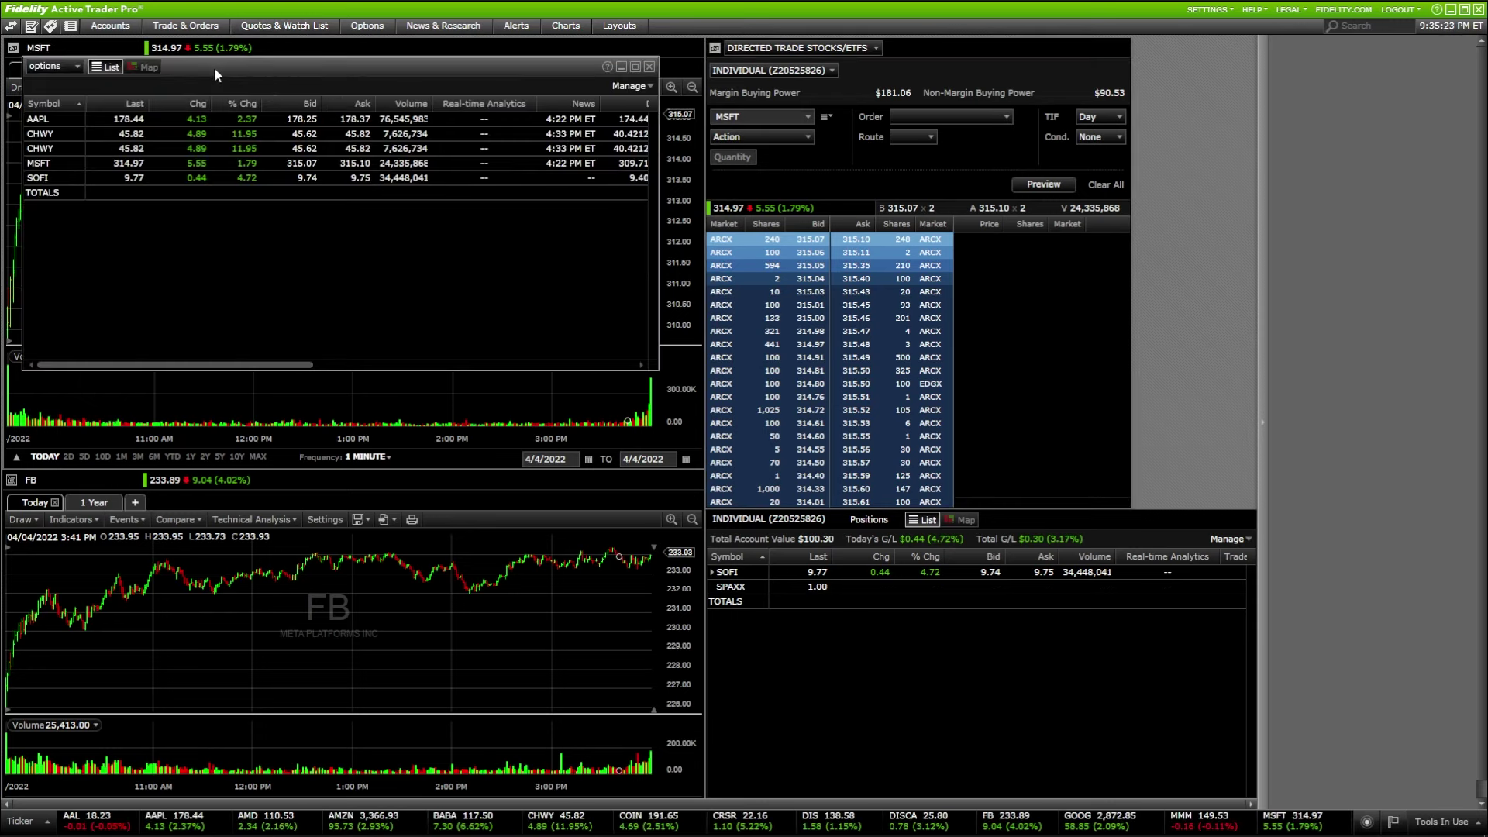
pyautogui.moveTo(214, 73); pyautogui.dragTo(1103, 75)
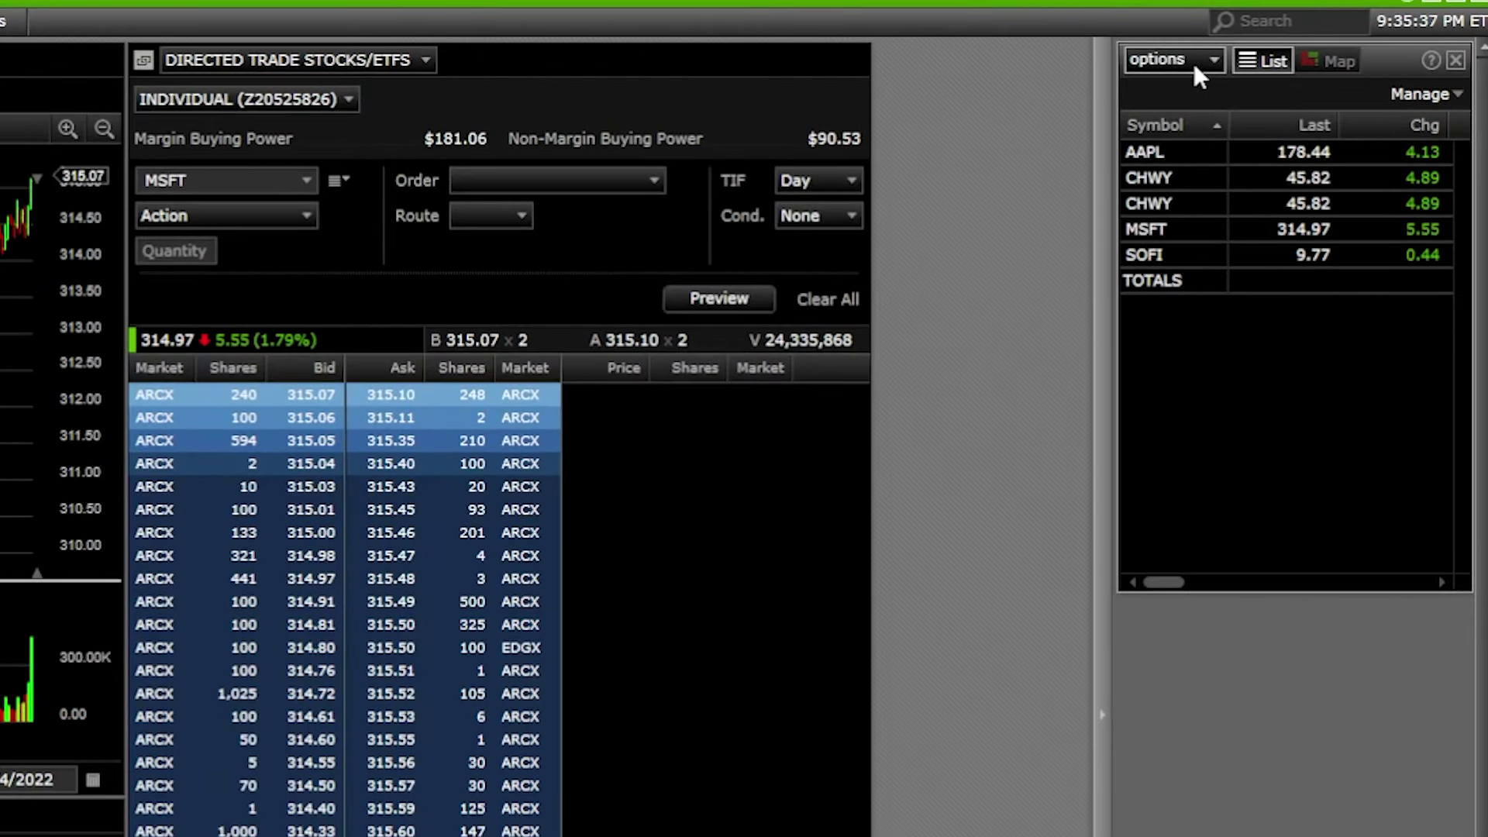
pyautogui.click(1205, 153)
pyautogui.click(1204, 178)
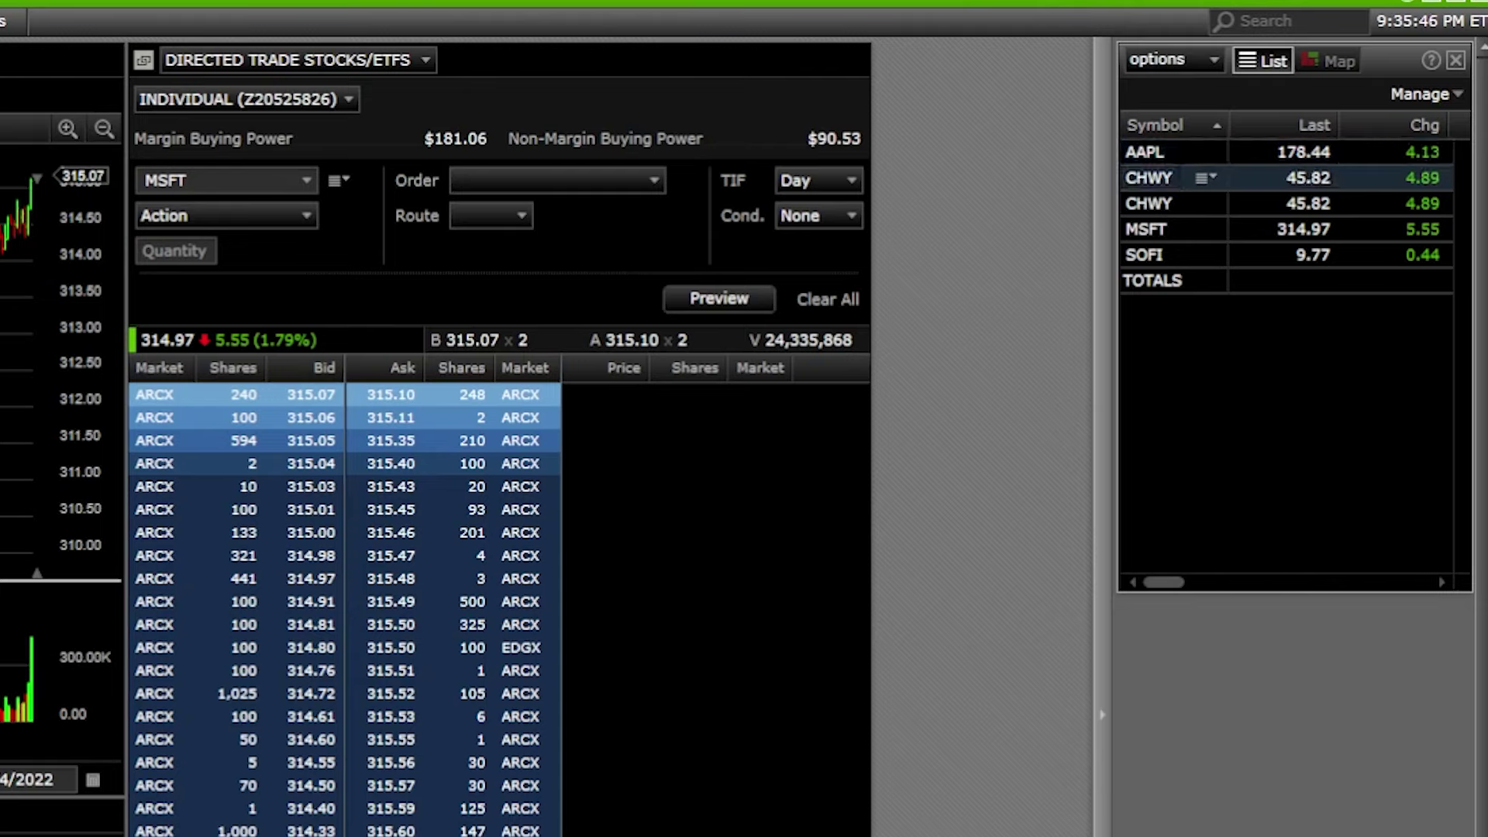
pyautogui.click(1205, 204)
pyautogui.click(1205, 230)
pyautogui.click(1205, 255)
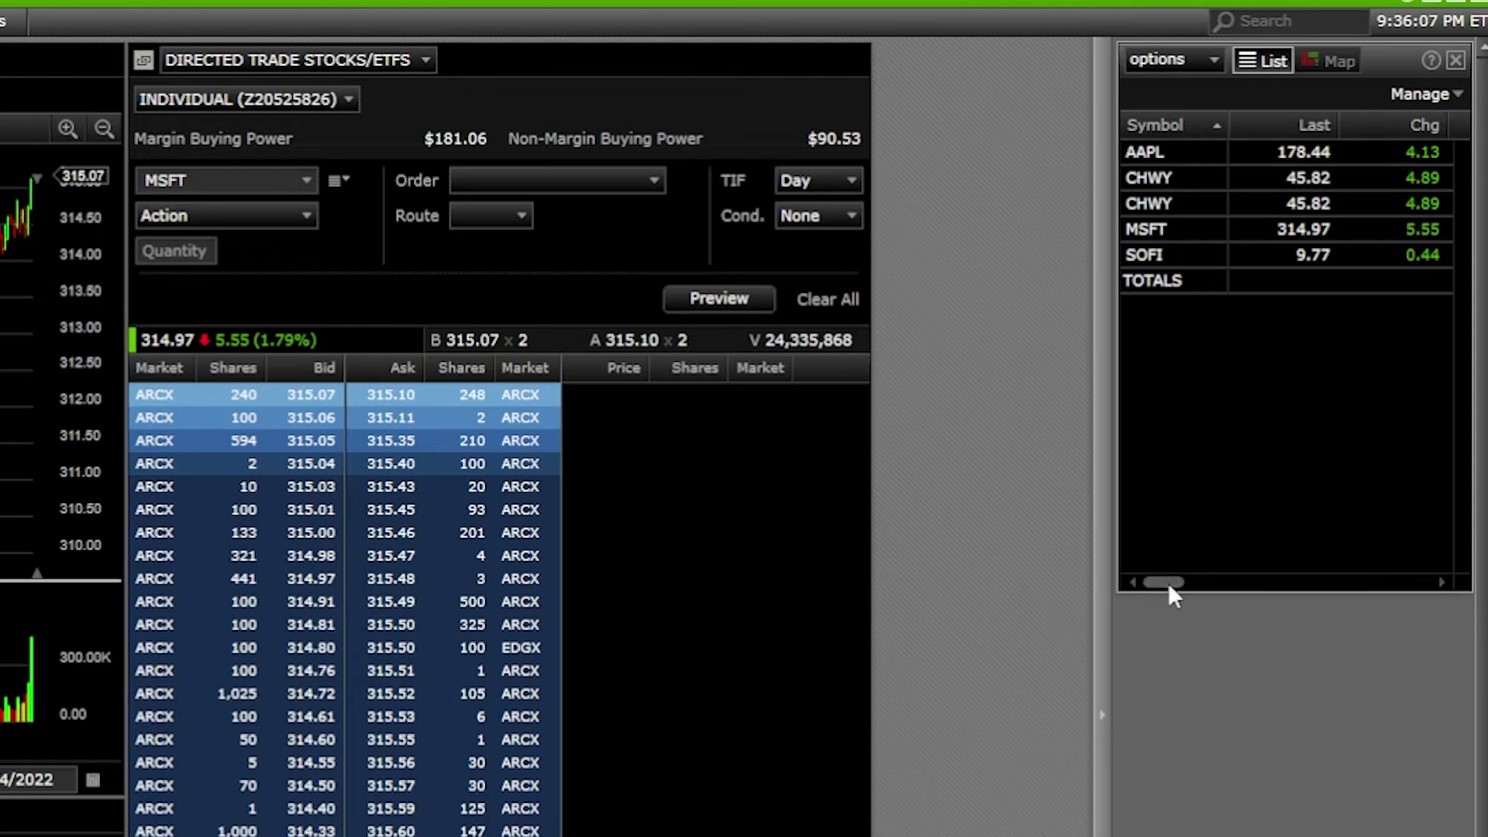
pyautogui.moveTo(1168, 585); pyautogui.dragTo(1122, 587)
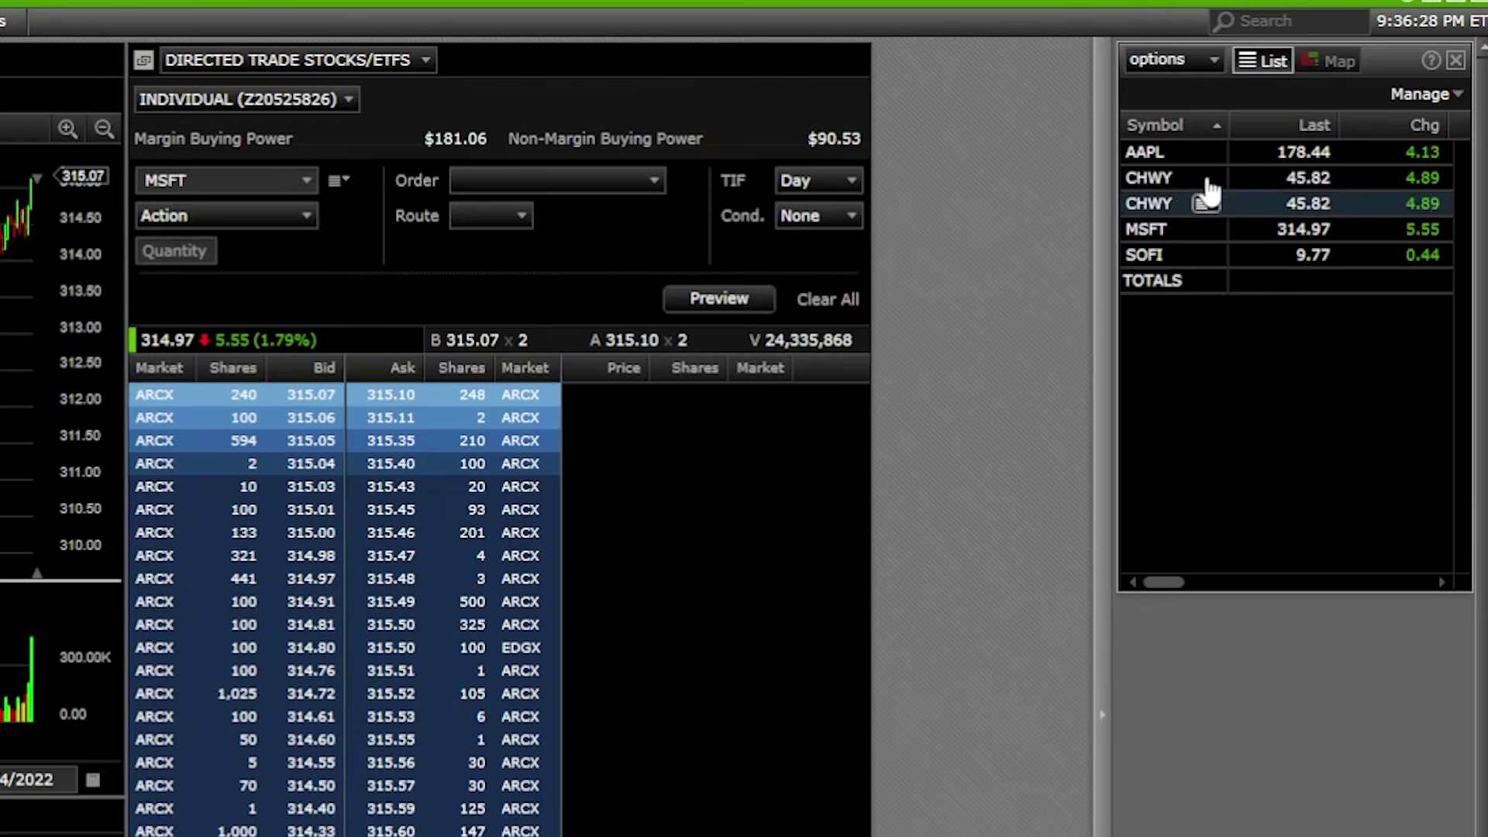
# Step: Show the Options Watchlist in the docked watch list window and lengthen the window so all its symbols fit
pyautogui.click(1201, 56)
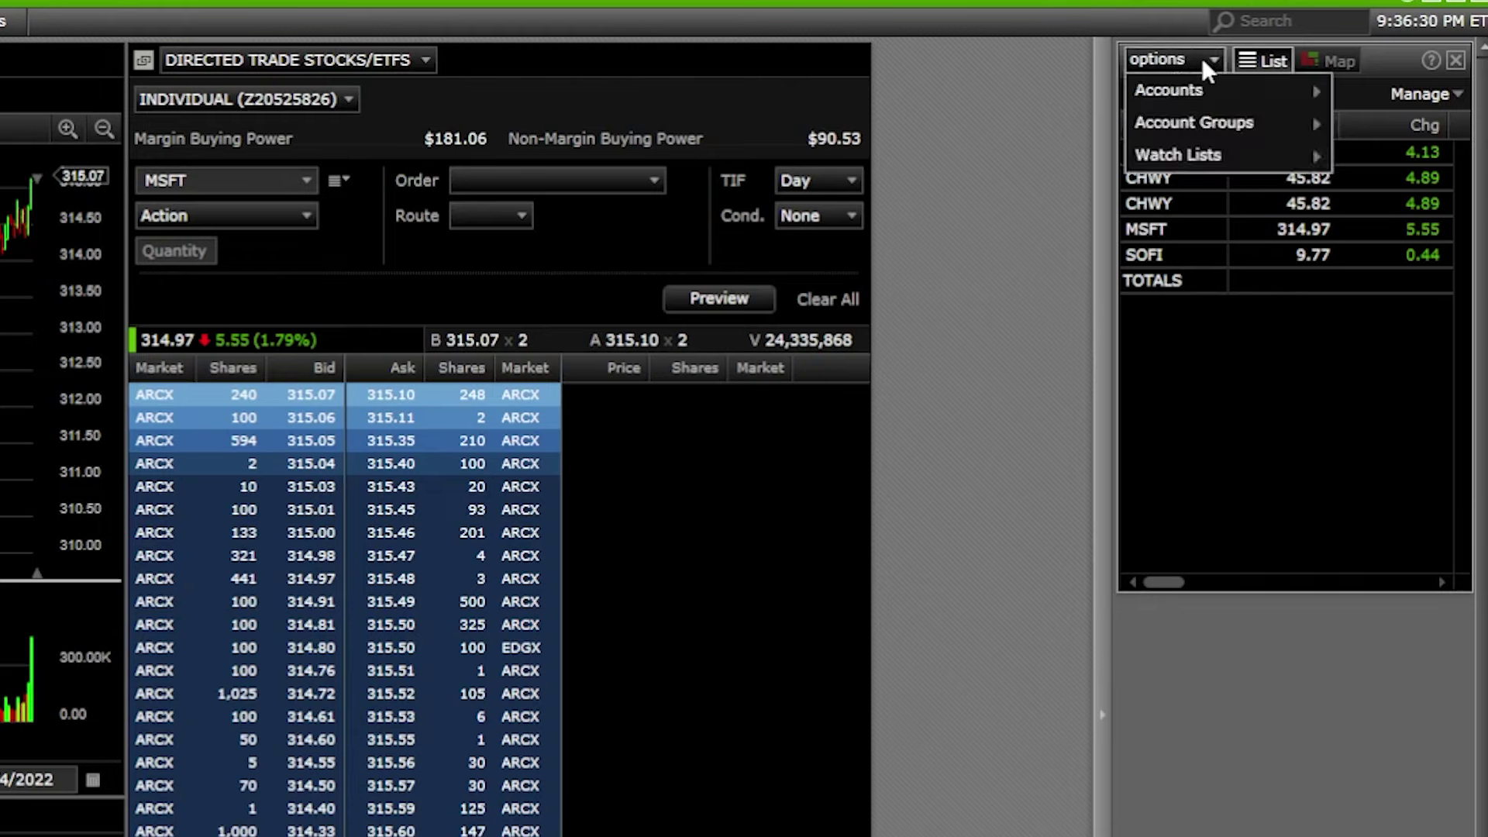
pyautogui.moveTo(1184, 152)
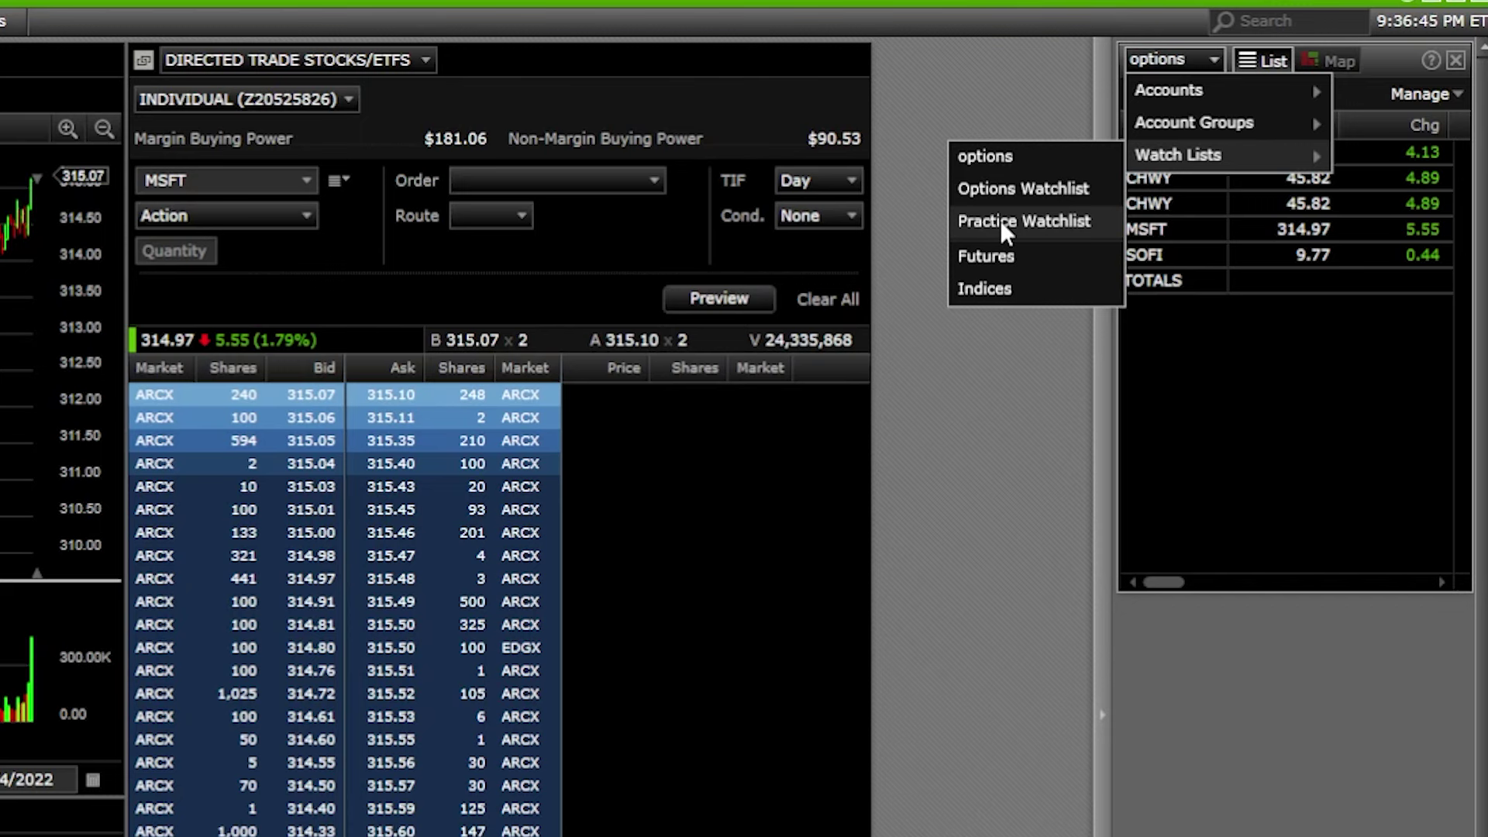
pyautogui.click(1059, 189)
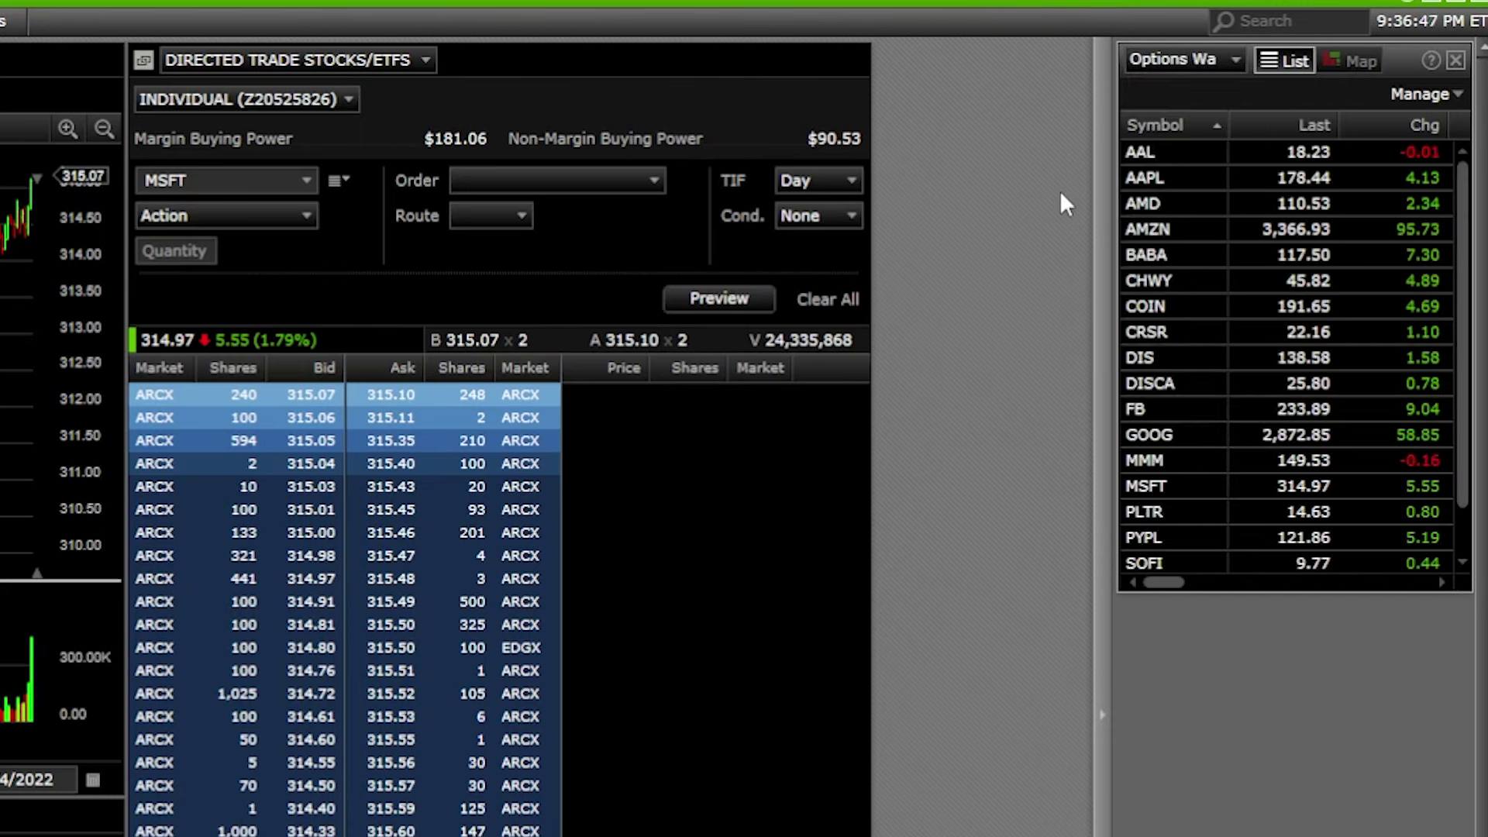
pyautogui.moveTo(1281, 591); pyautogui.dragTo(1295, 833)
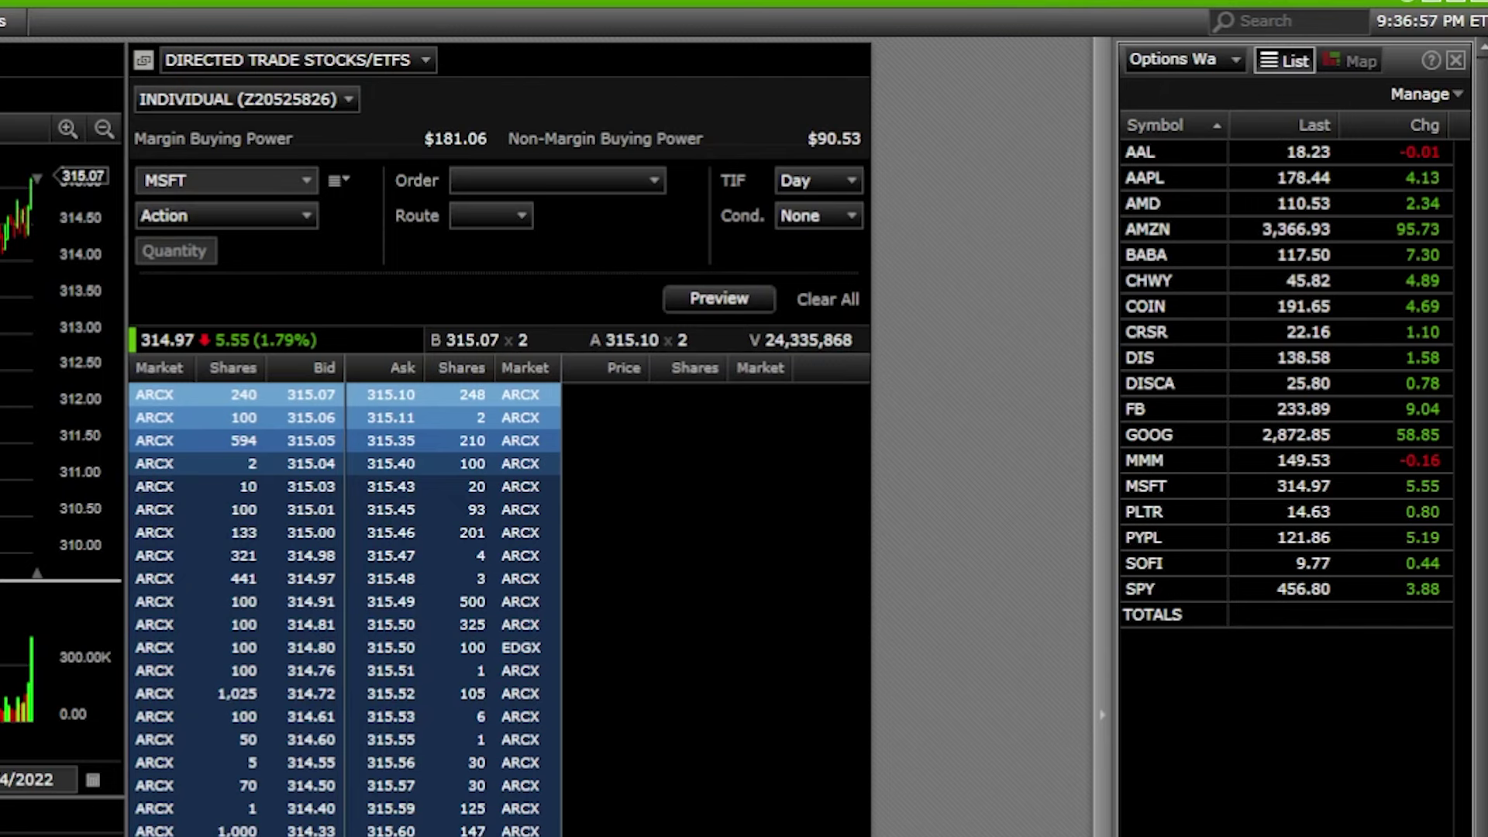
# Step: Start a new watch list in the docked watch list window and name it Test 1
pyautogui.click(1437, 110)
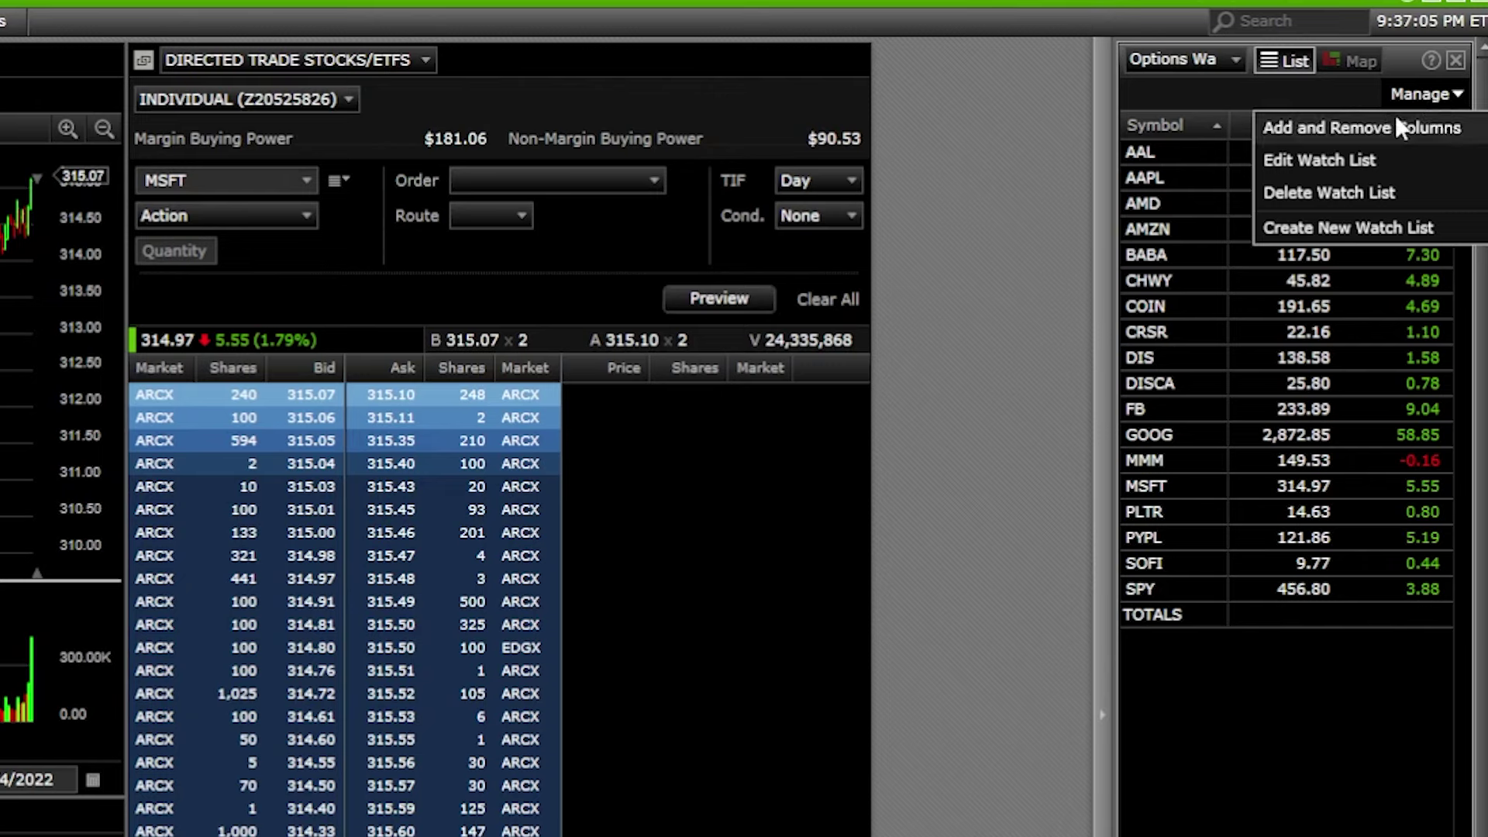
pyautogui.click(1359, 225)
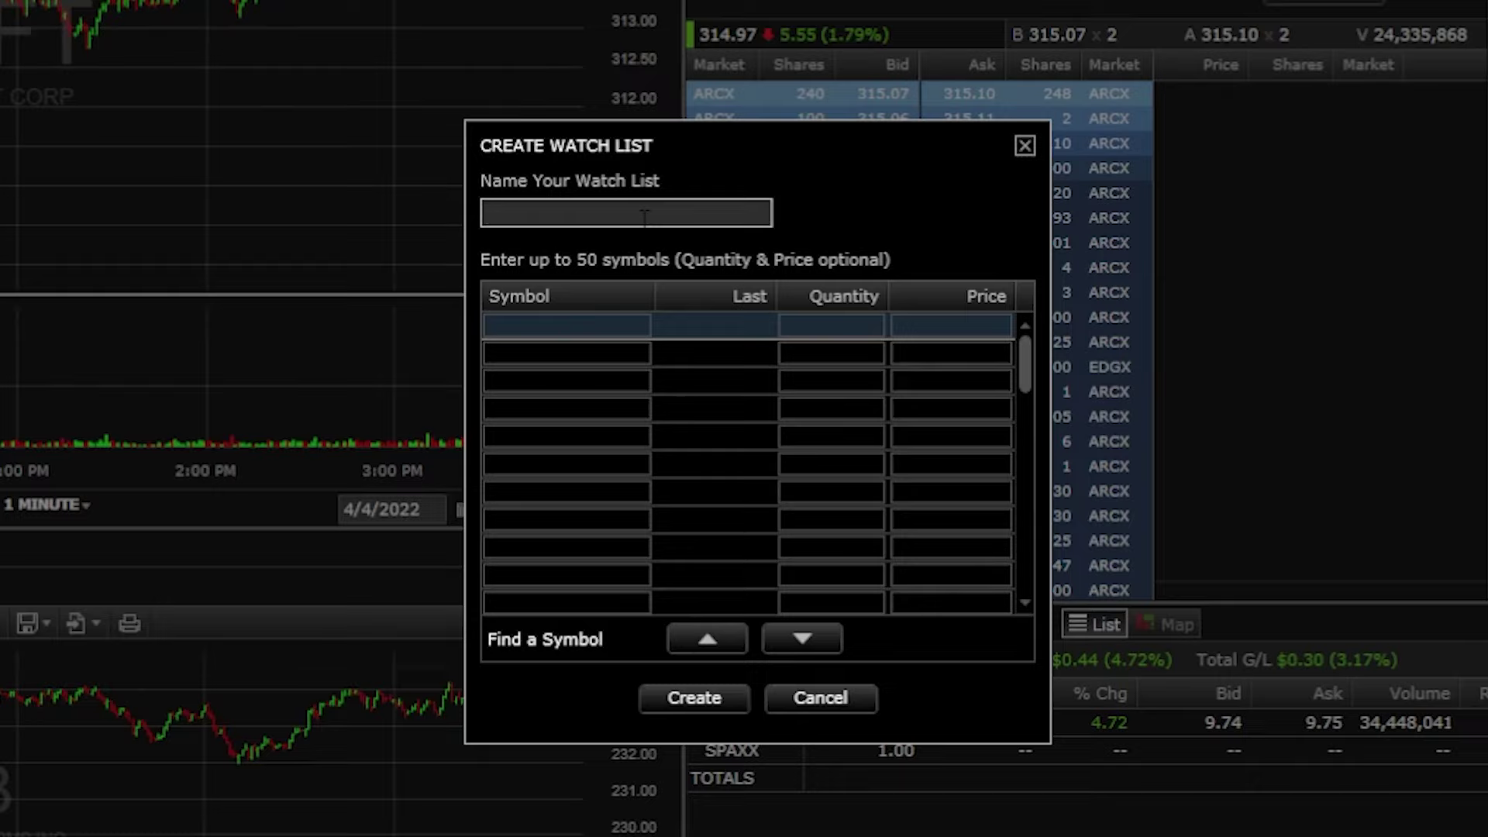
pyautogui.write('Test 1')
# Step: Enter the symbols COIN, PYPL, FB and NFLX in the new watch list and create it
pyautogui.click(551, 329)
pyautogui.write('coin')
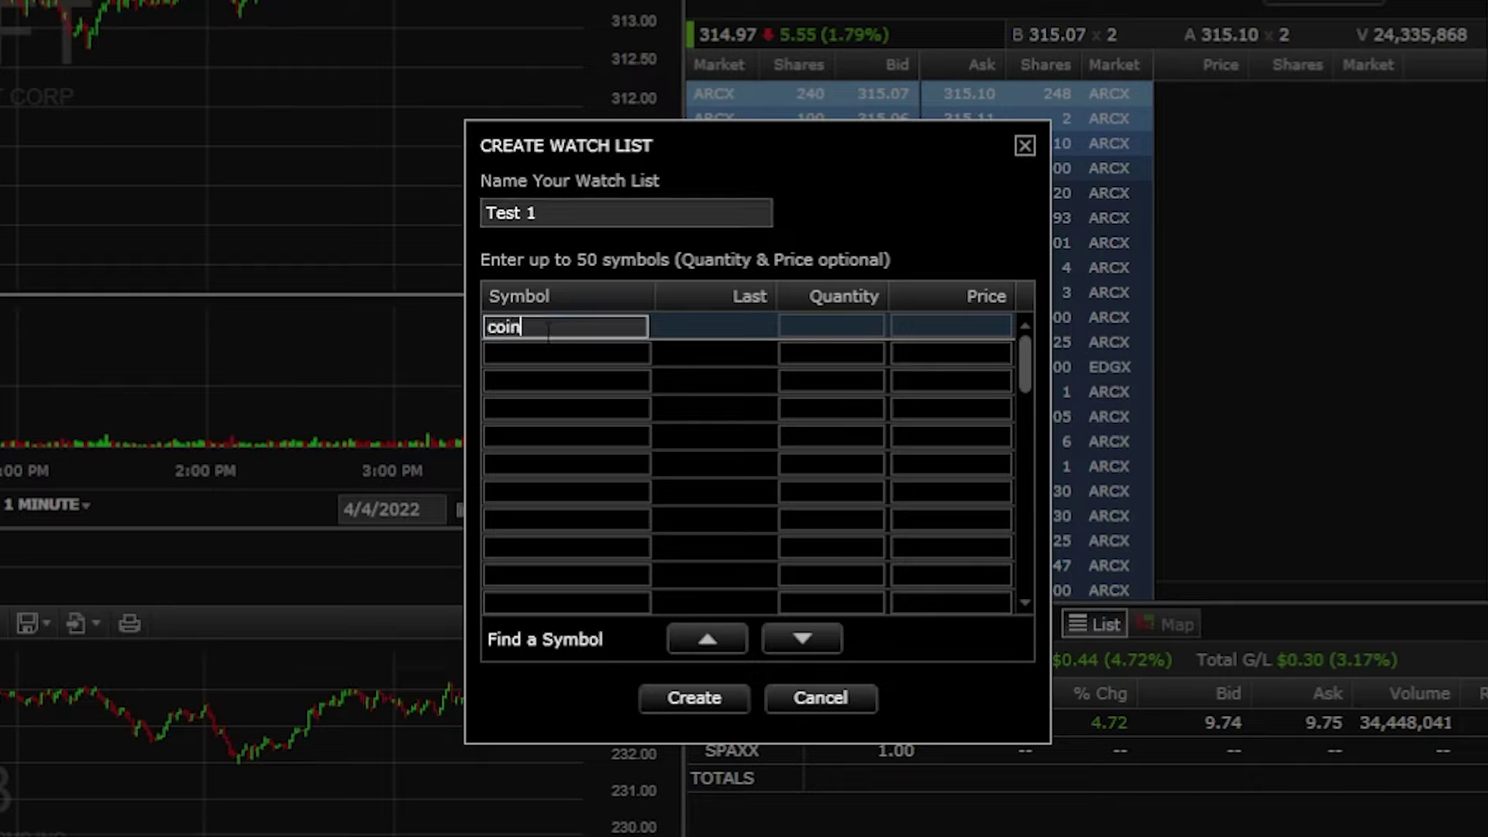
pyautogui.press('Return')
pyautogui.write('pypl')
pyautogui.press('Return')
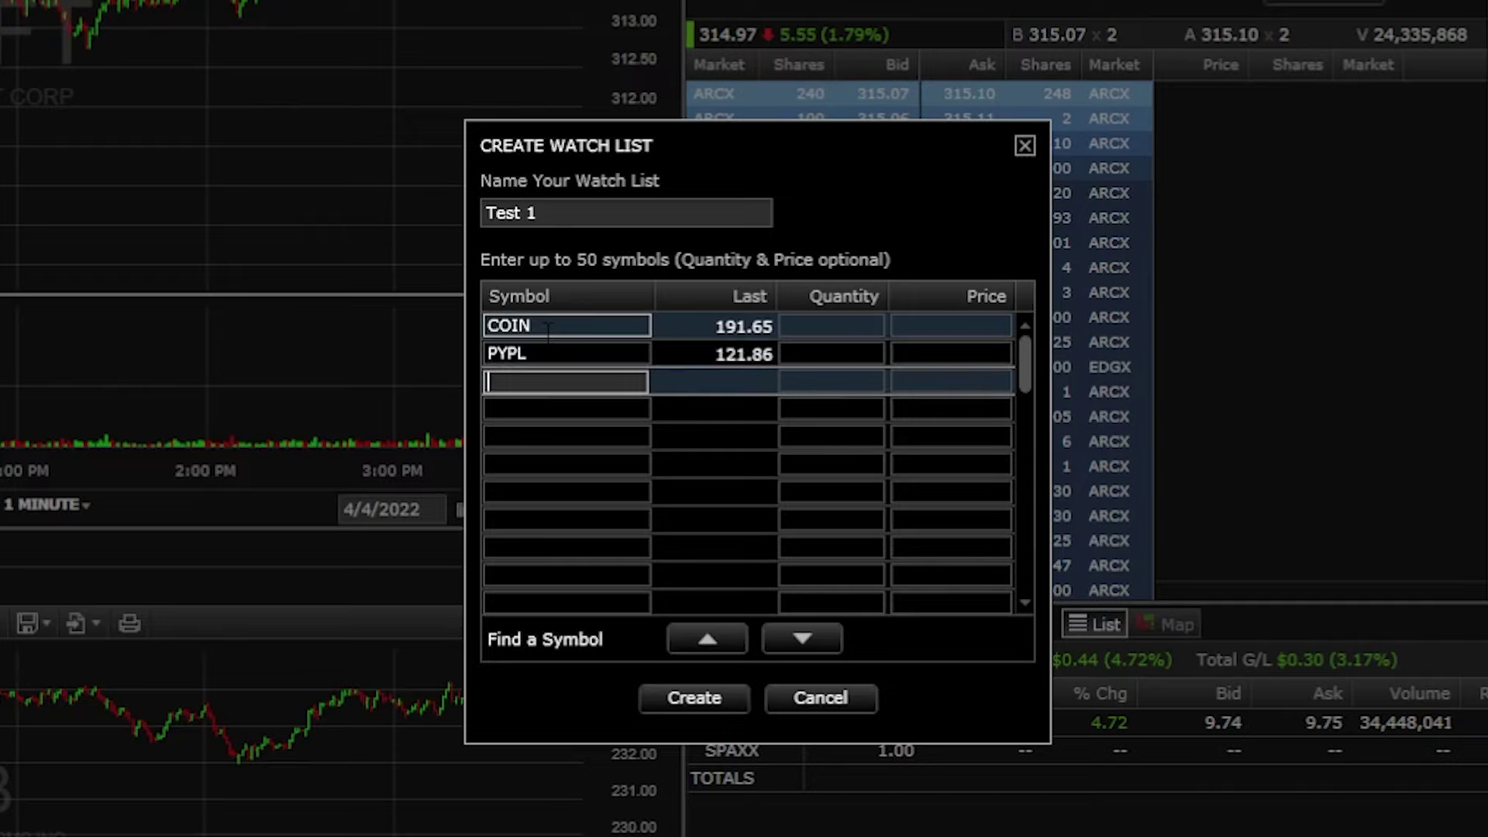
pyautogui.write('fb')
pyautogui.press('Return')
pyautogui.write('nflx')
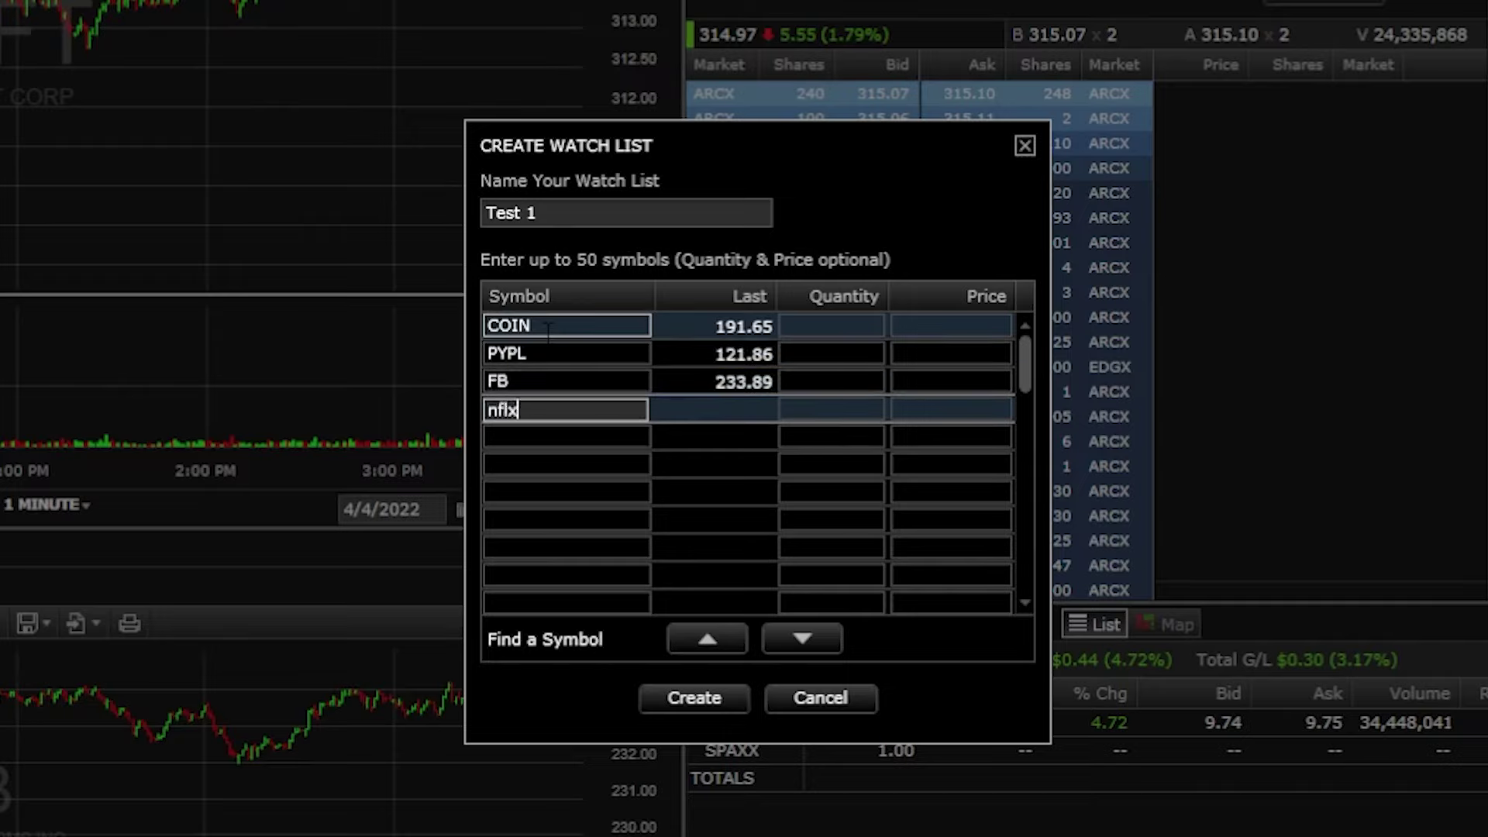
pyautogui.press('Return')
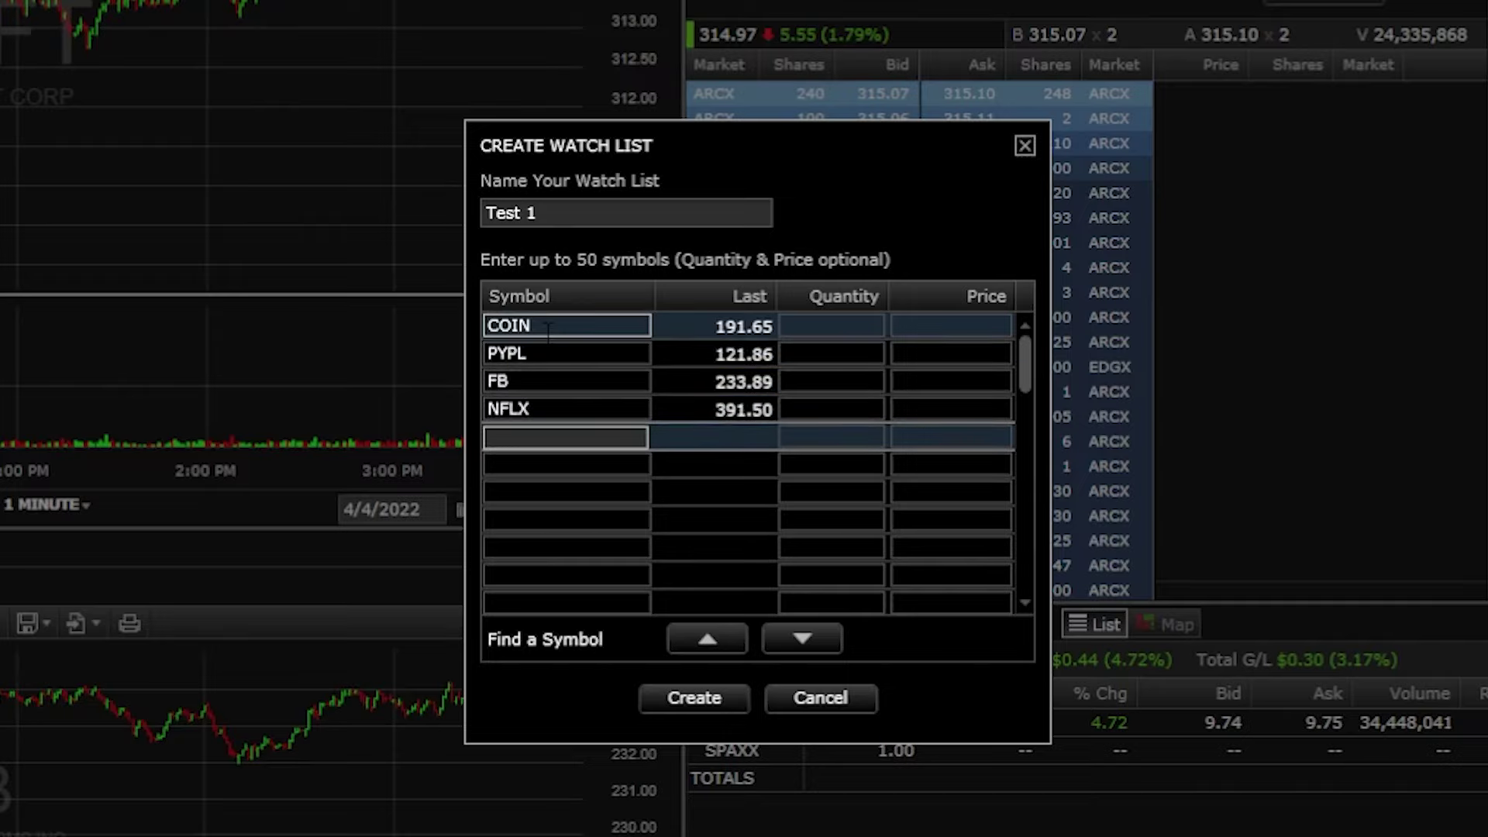
pyautogui.click(700, 696)
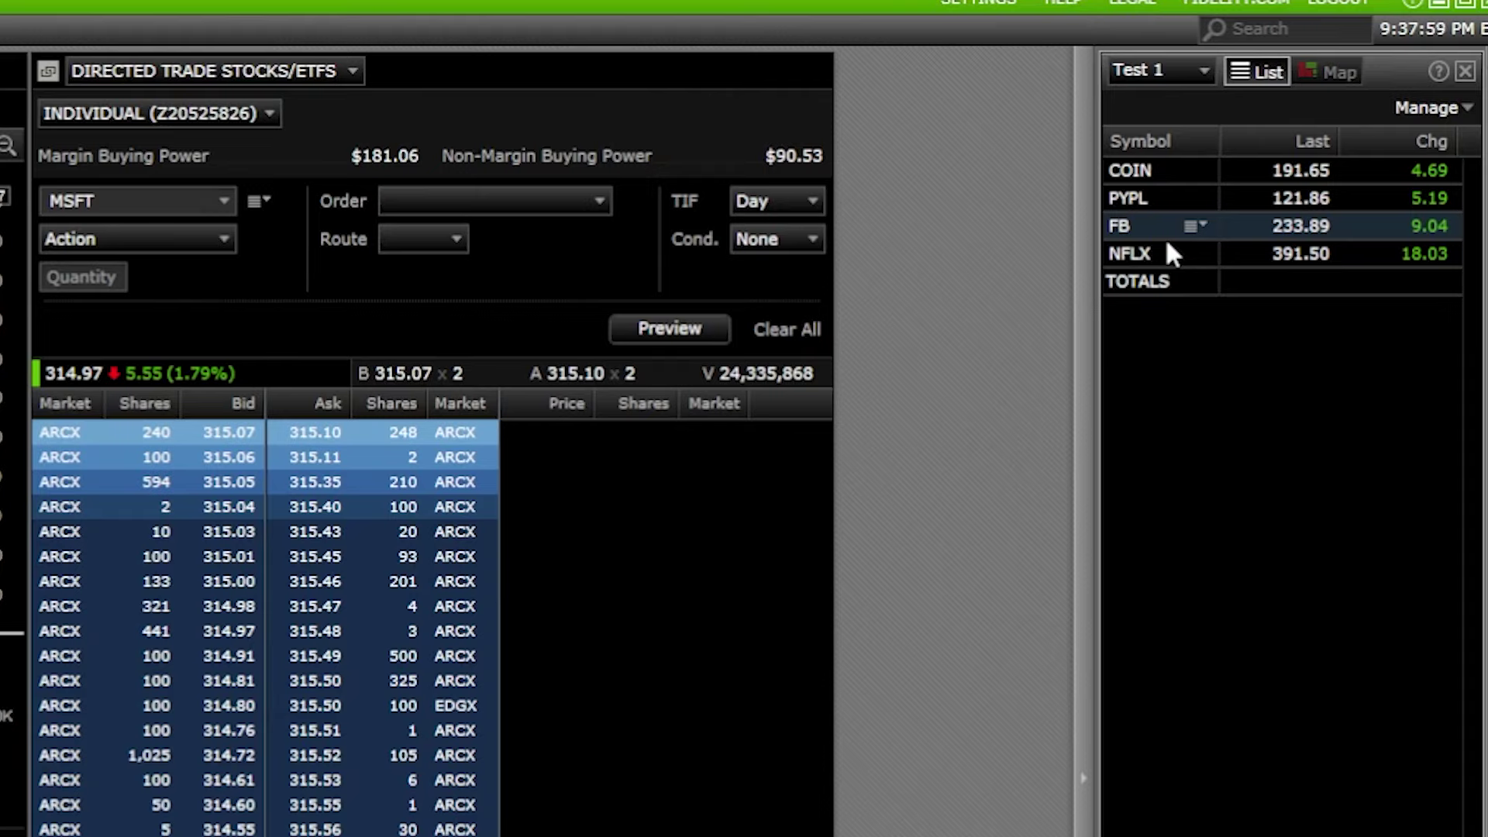
# Step: Edit the Test 1 watch list to add the symbols SQ and NKE, and apply the changes
pyautogui.click(1432, 110)
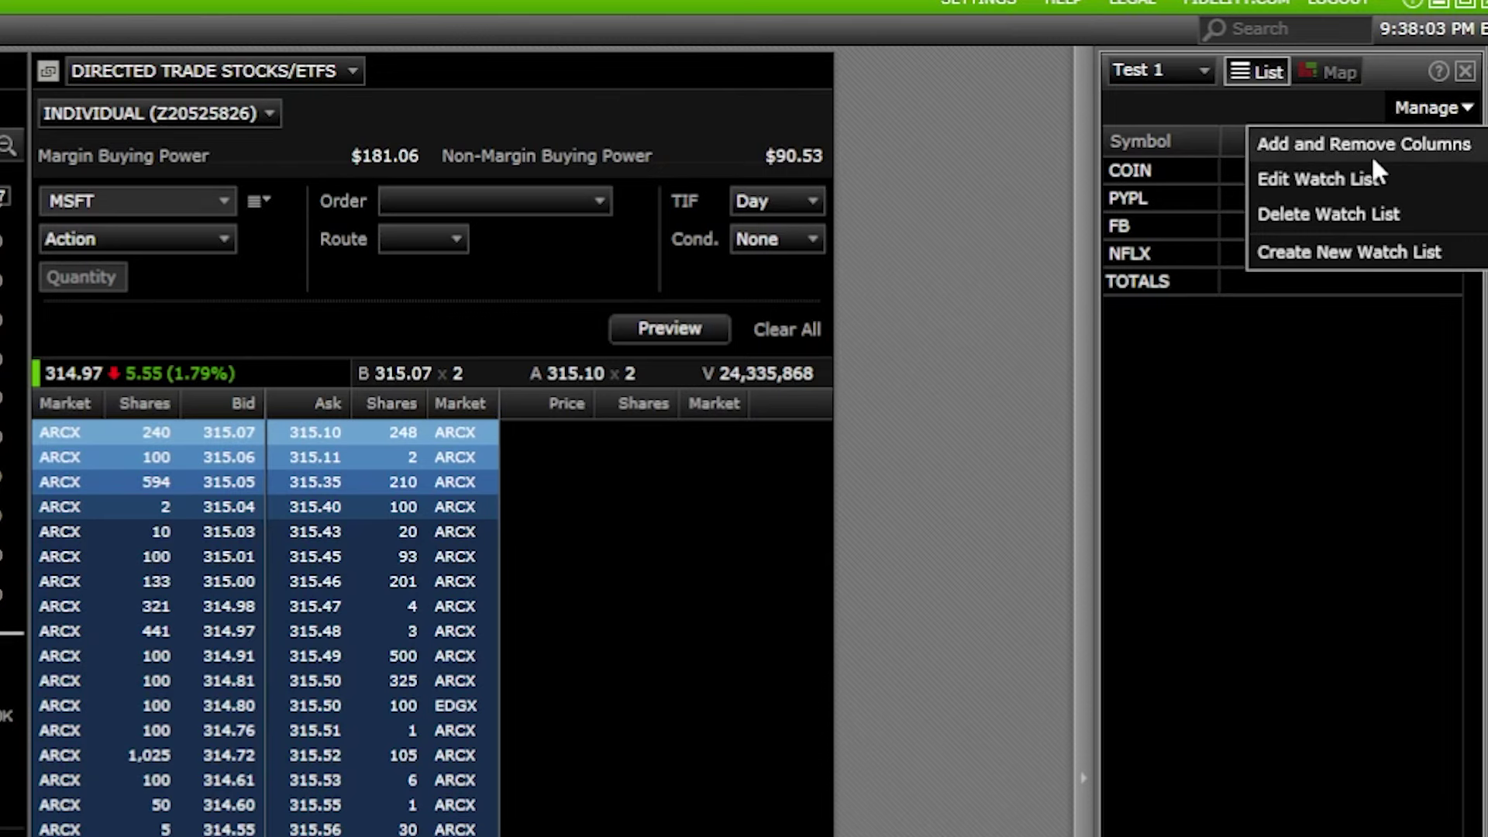
pyautogui.click(1365, 173)
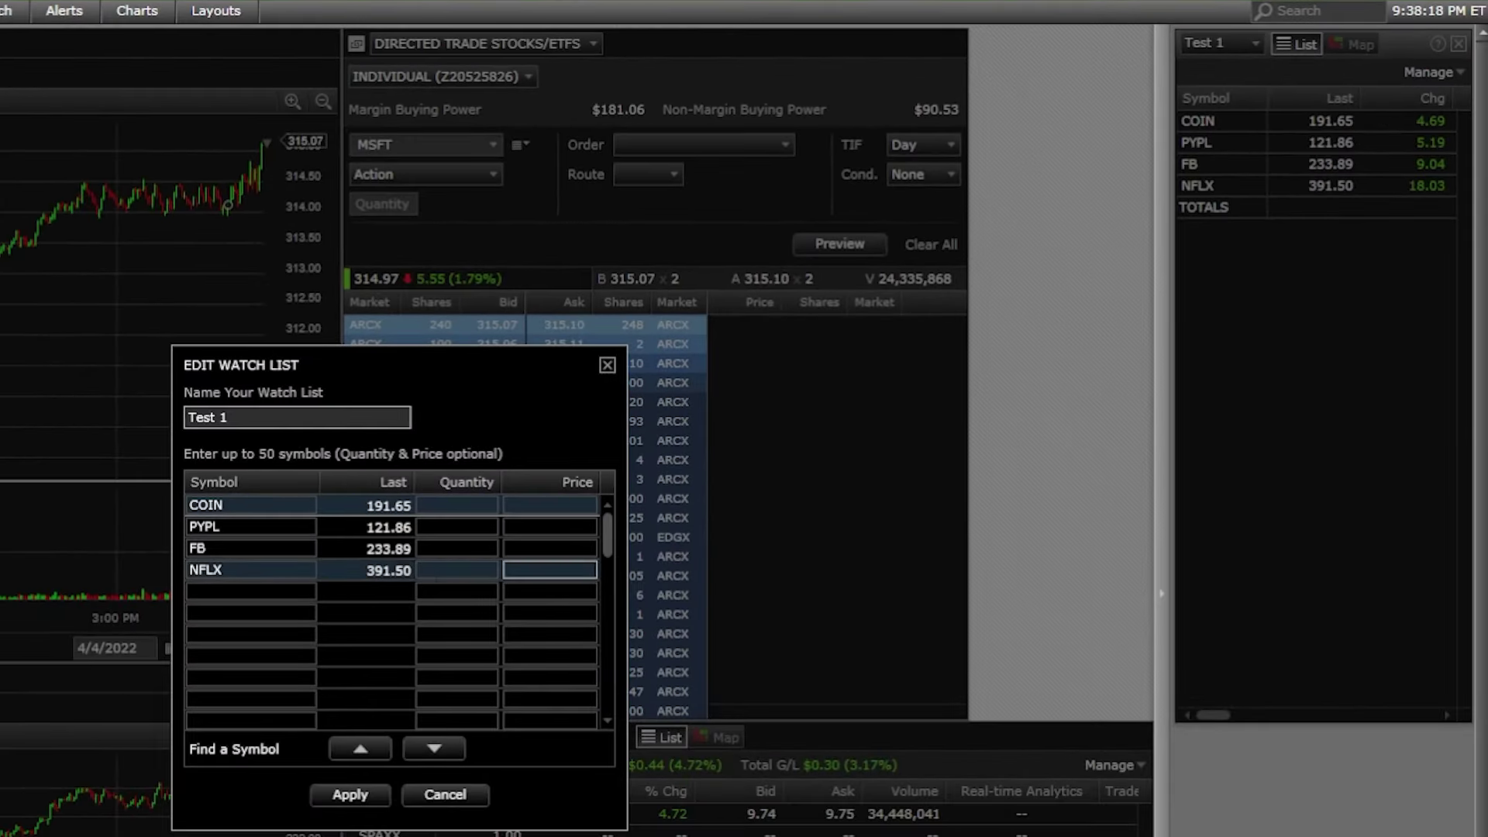
pyautogui.click(264, 591)
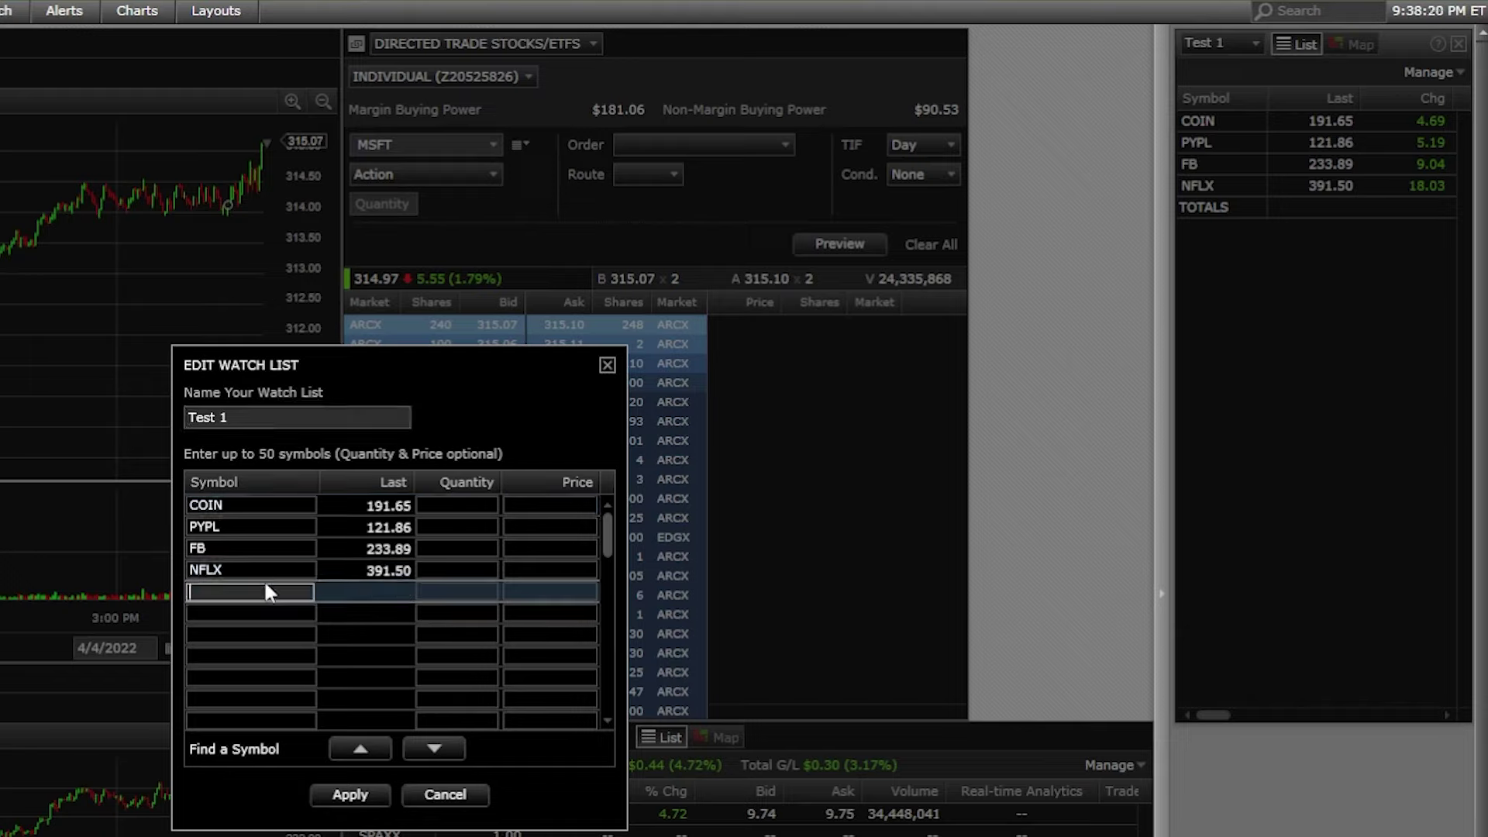
pyautogui.write('SQ')
pyautogui.press('Return')
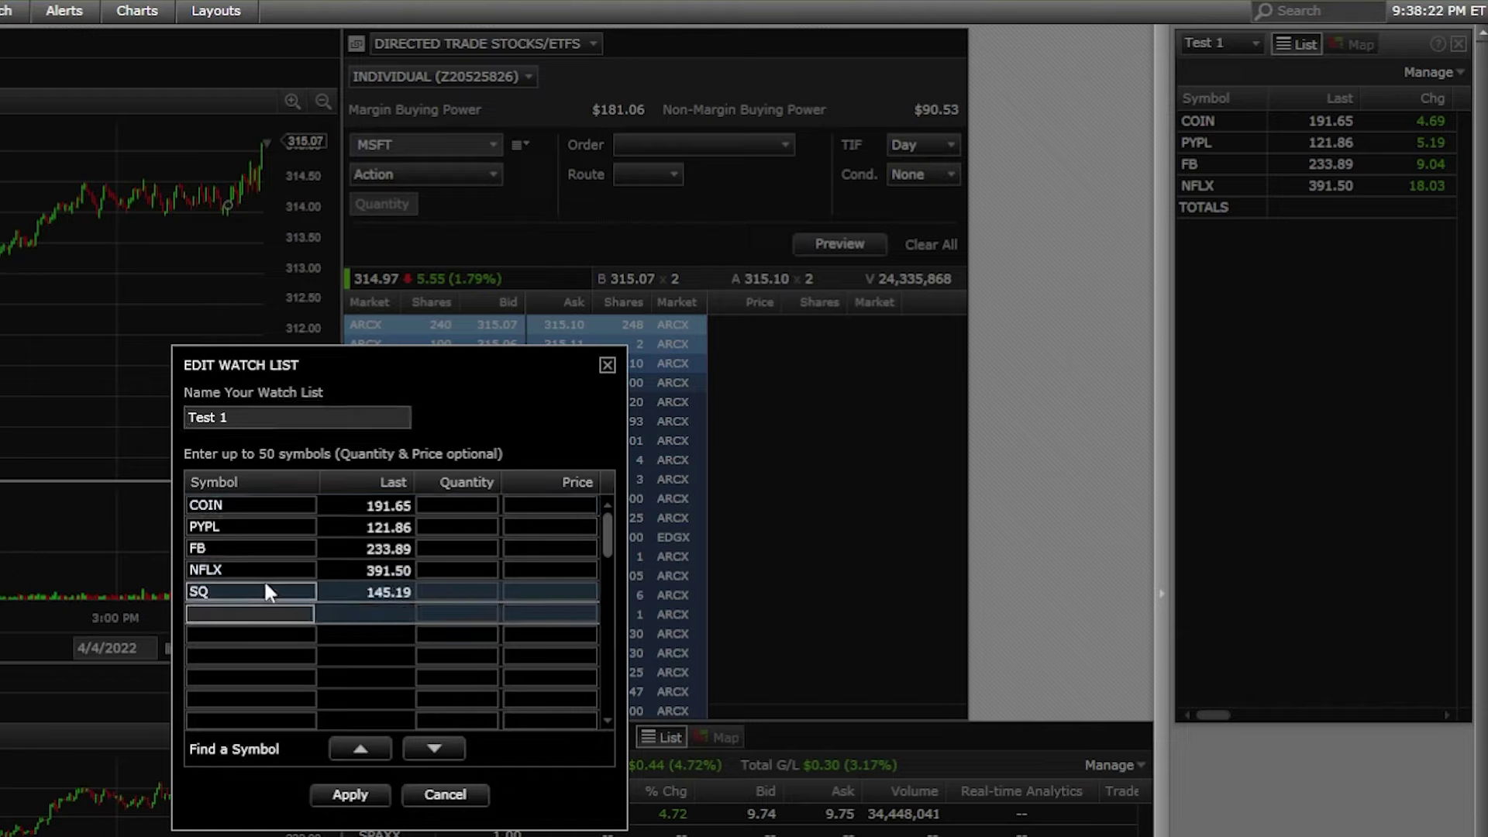
pyautogui.write('nke')
pyautogui.press('Return')
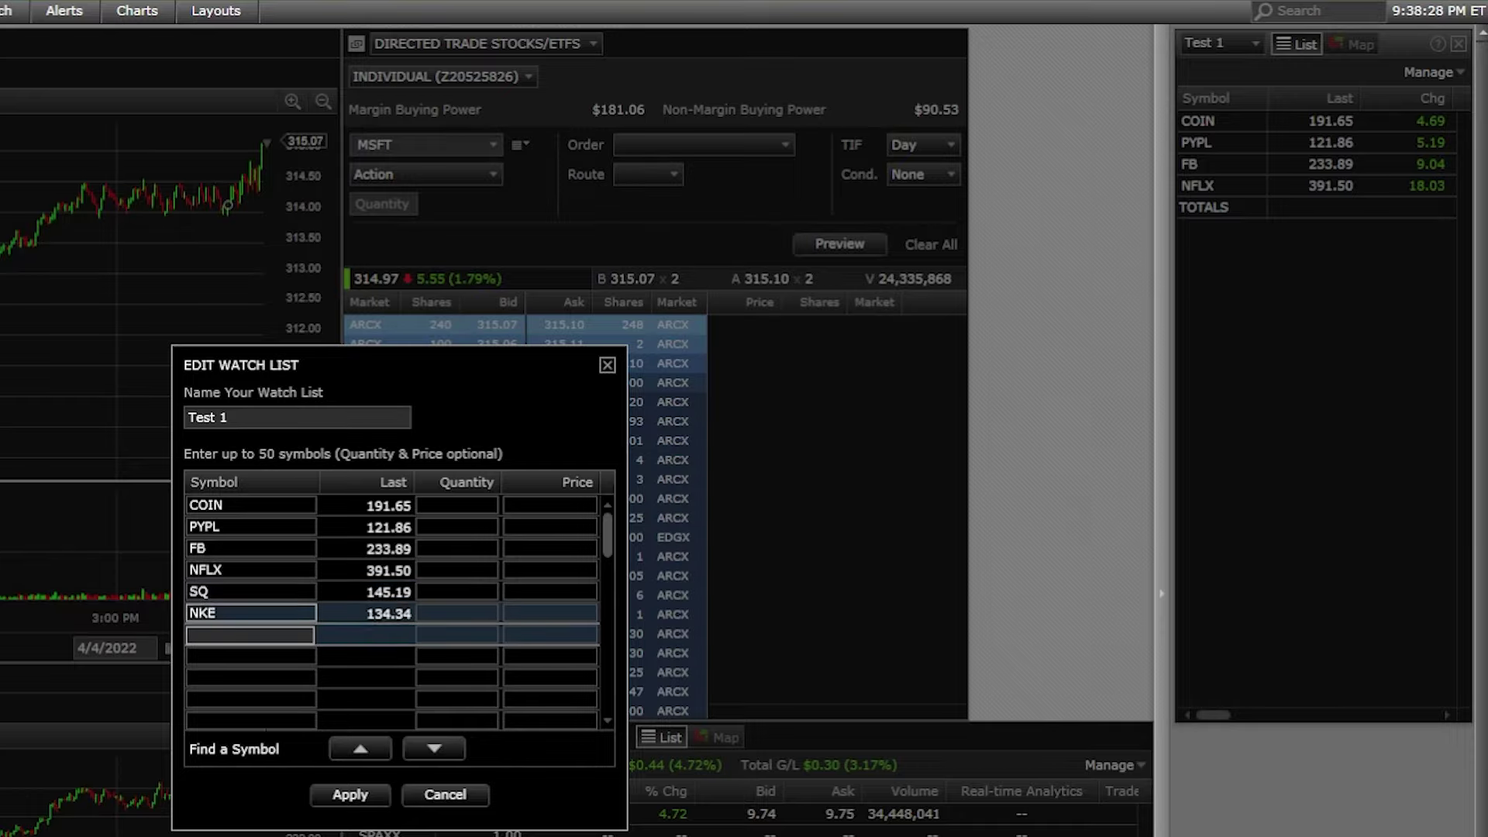
pyautogui.click(349, 794)
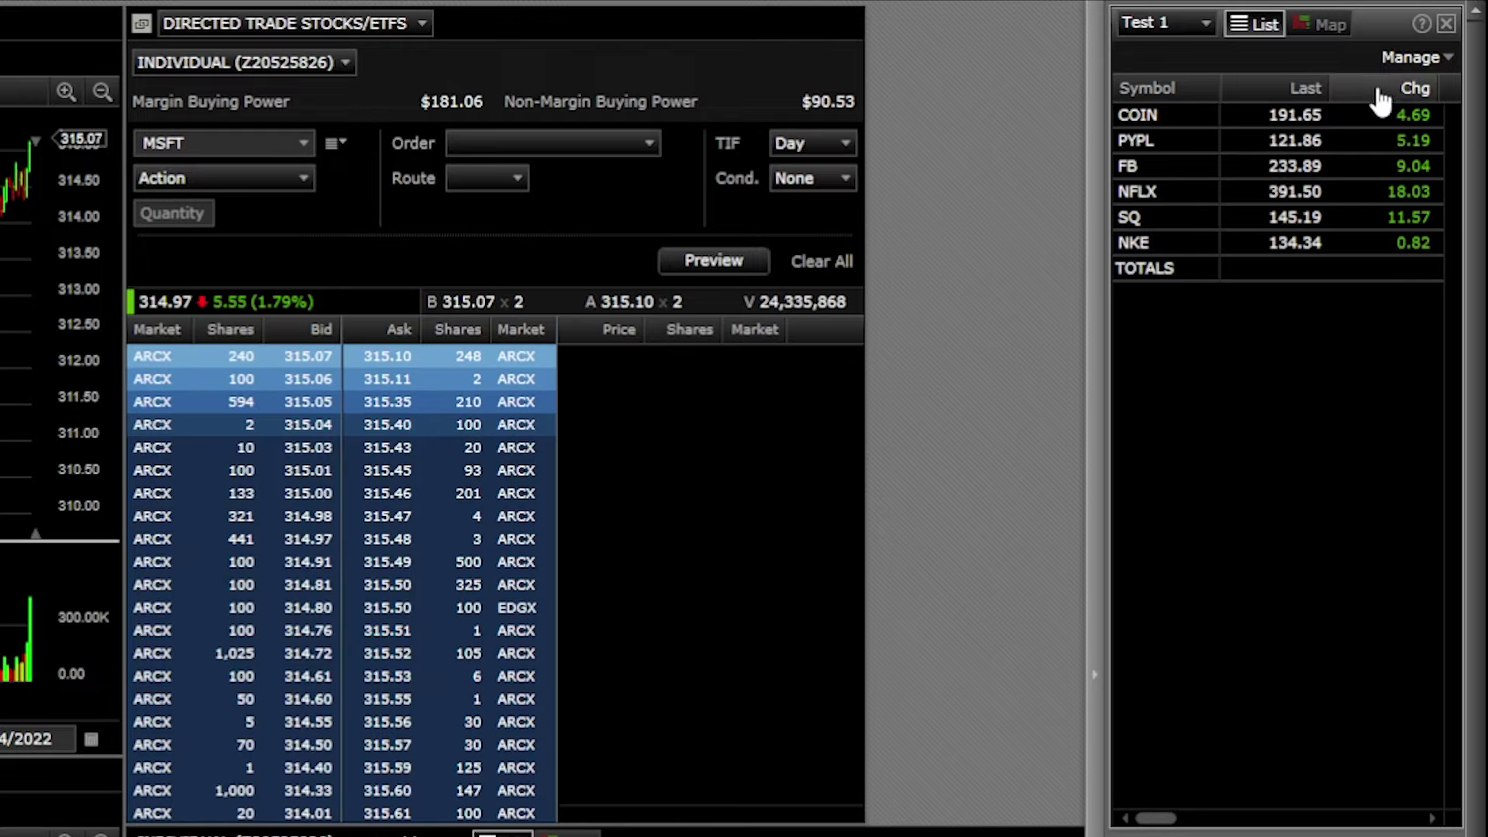
# Step: Add the Div Date column to the selected columns of the Test 1 watch list
pyautogui.click(1415, 62)
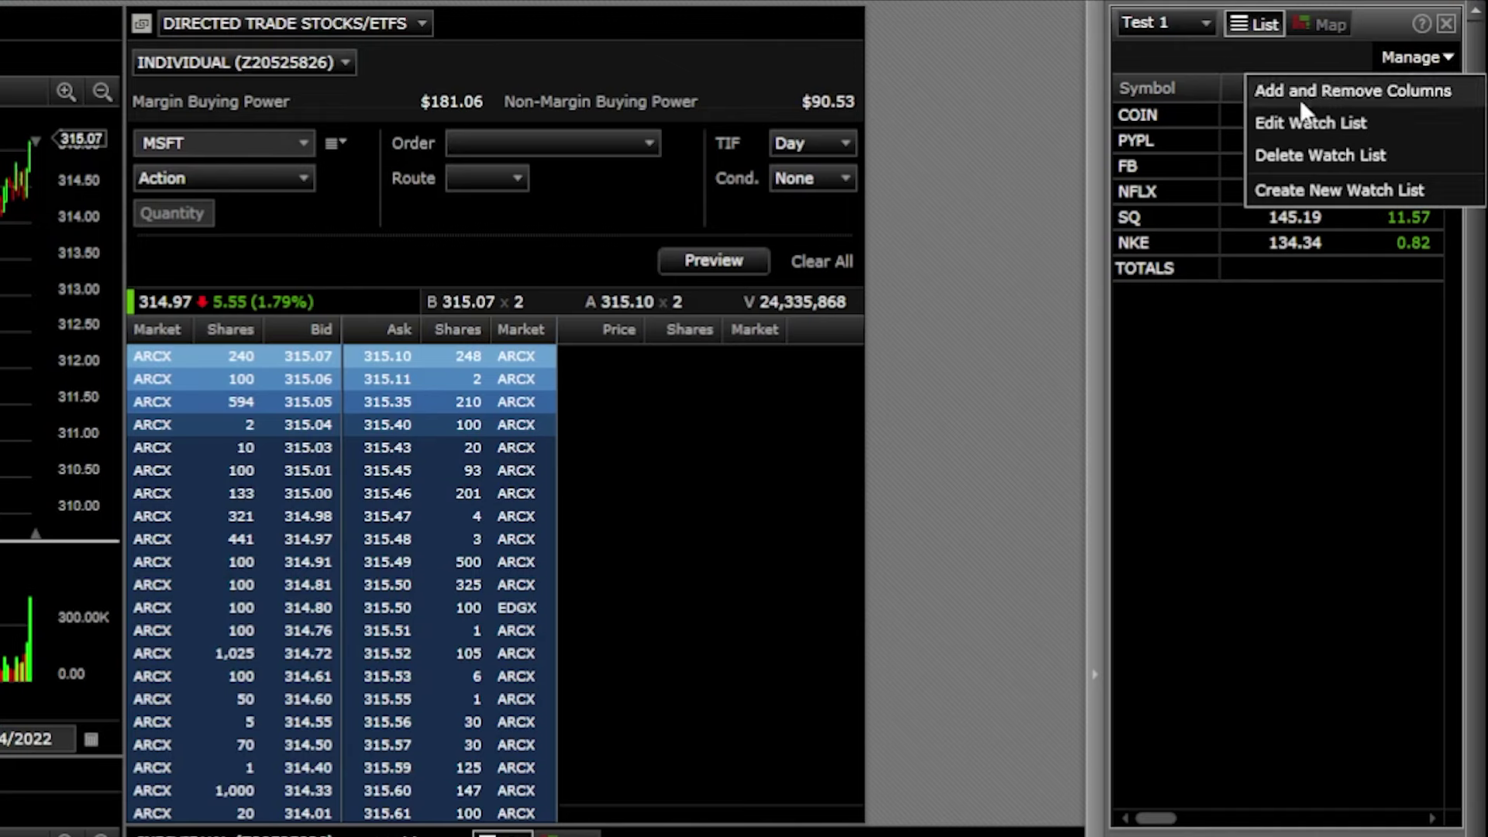
pyautogui.click(1326, 93)
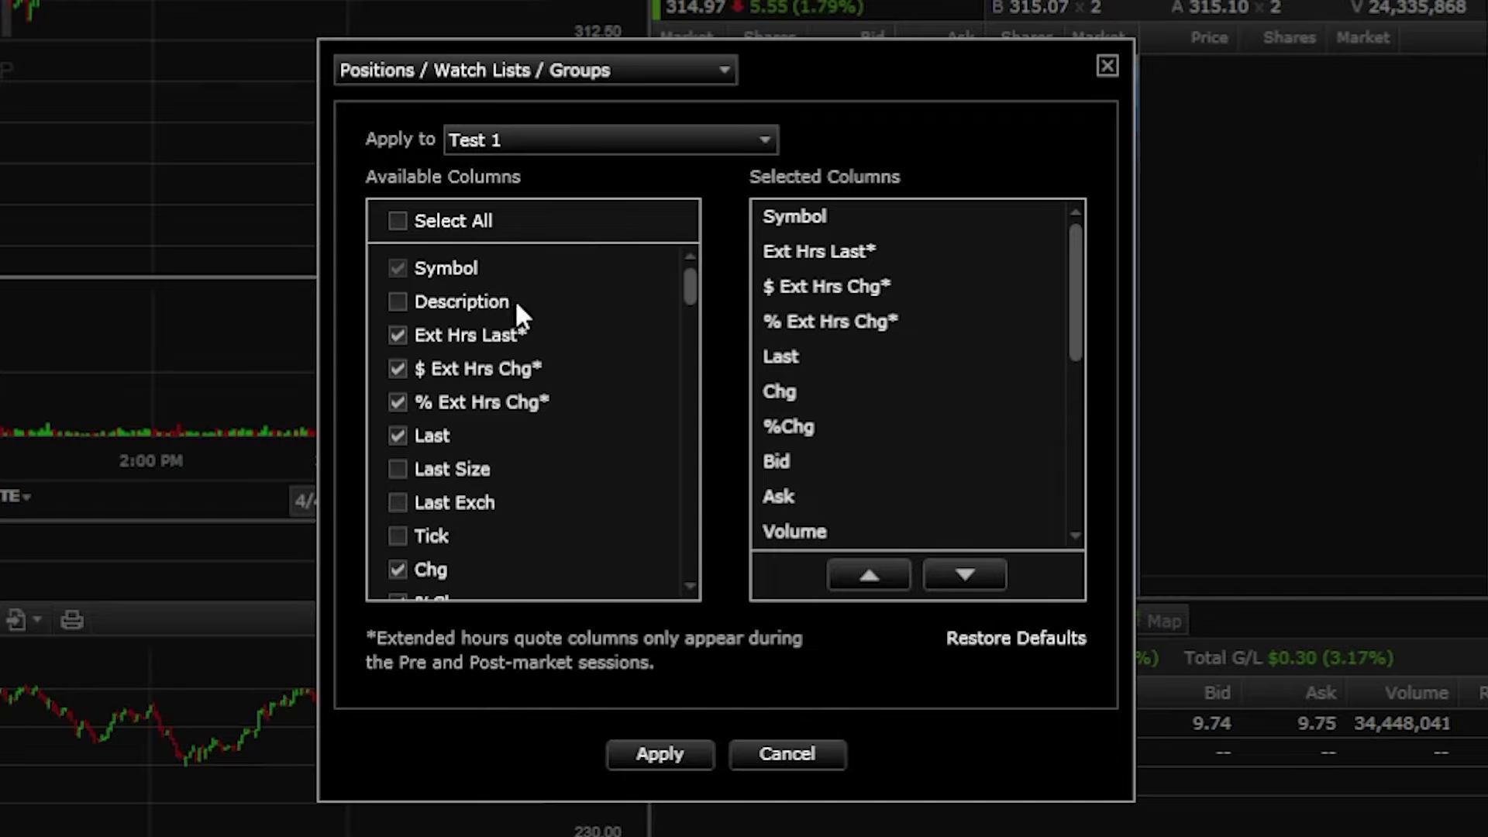
pyautogui.scroll(-2, 517, 306)
pyautogui.scroll(-2, 518, 310)
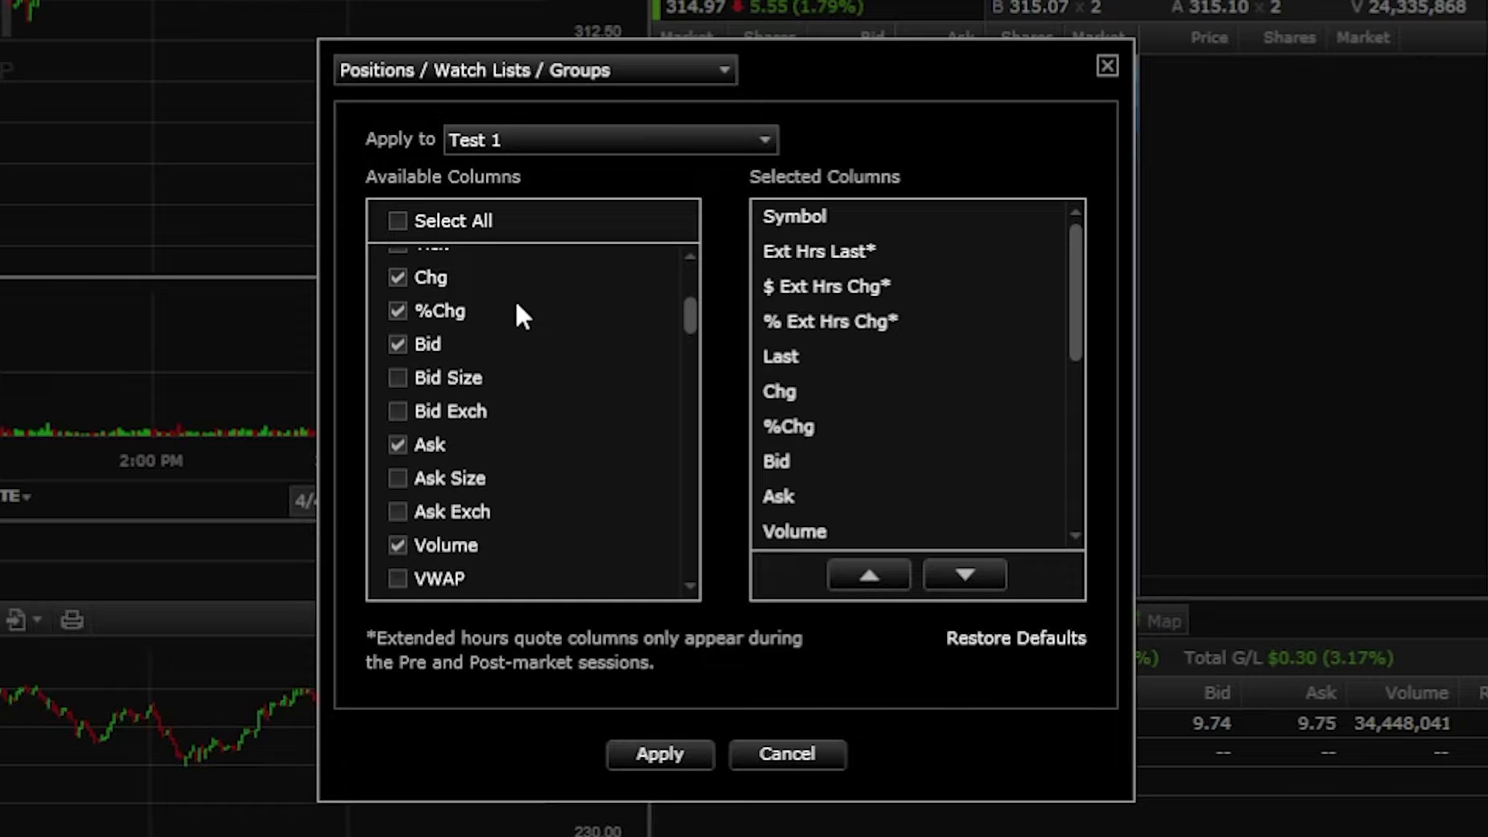
pyautogui.scroll(2, 534, 341)
pyautogui.scroll(-4, 555, 361)
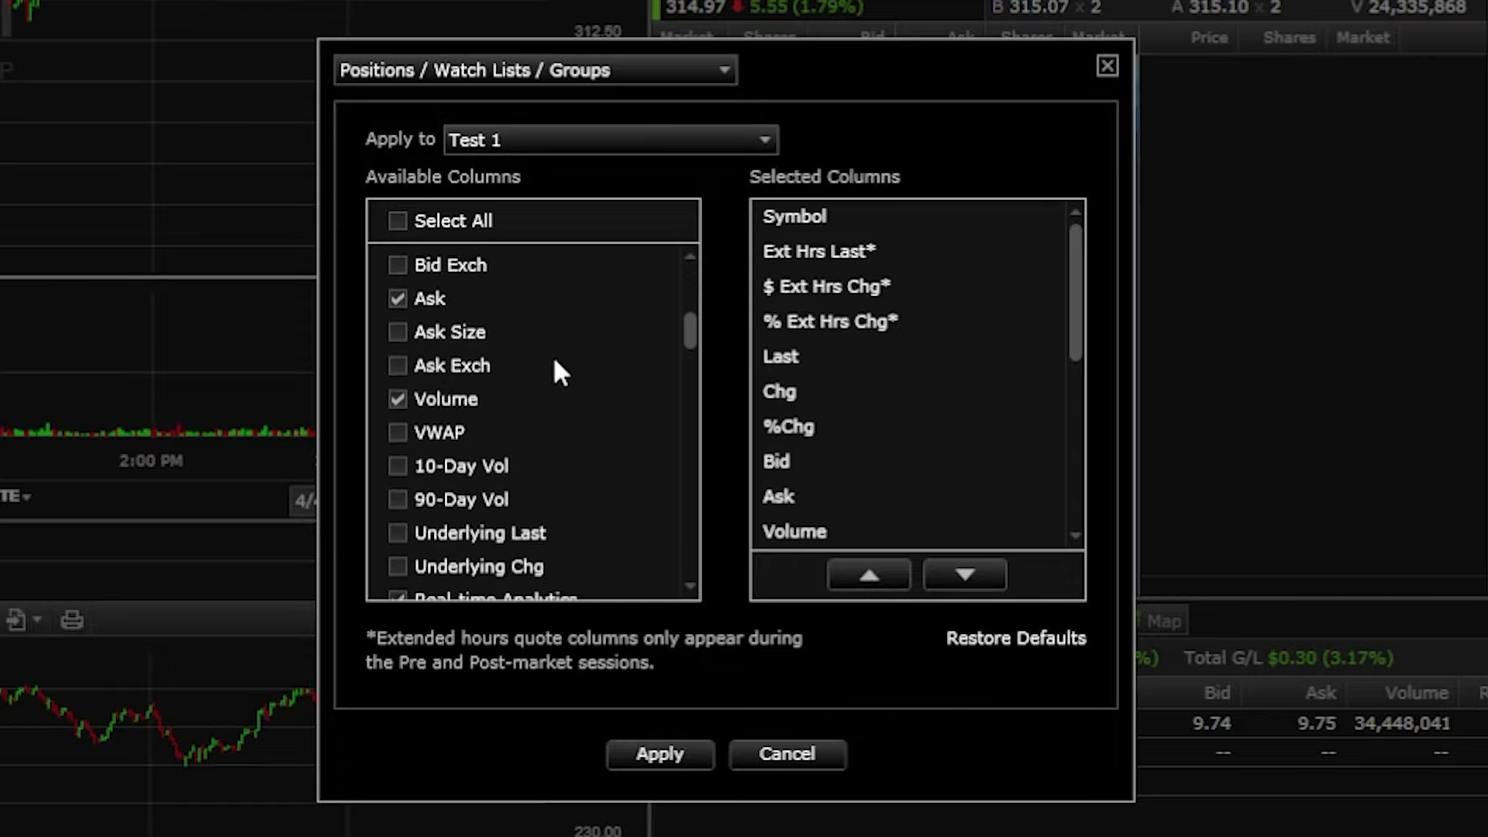
pyautogui.scroll(-15, 554, 361)
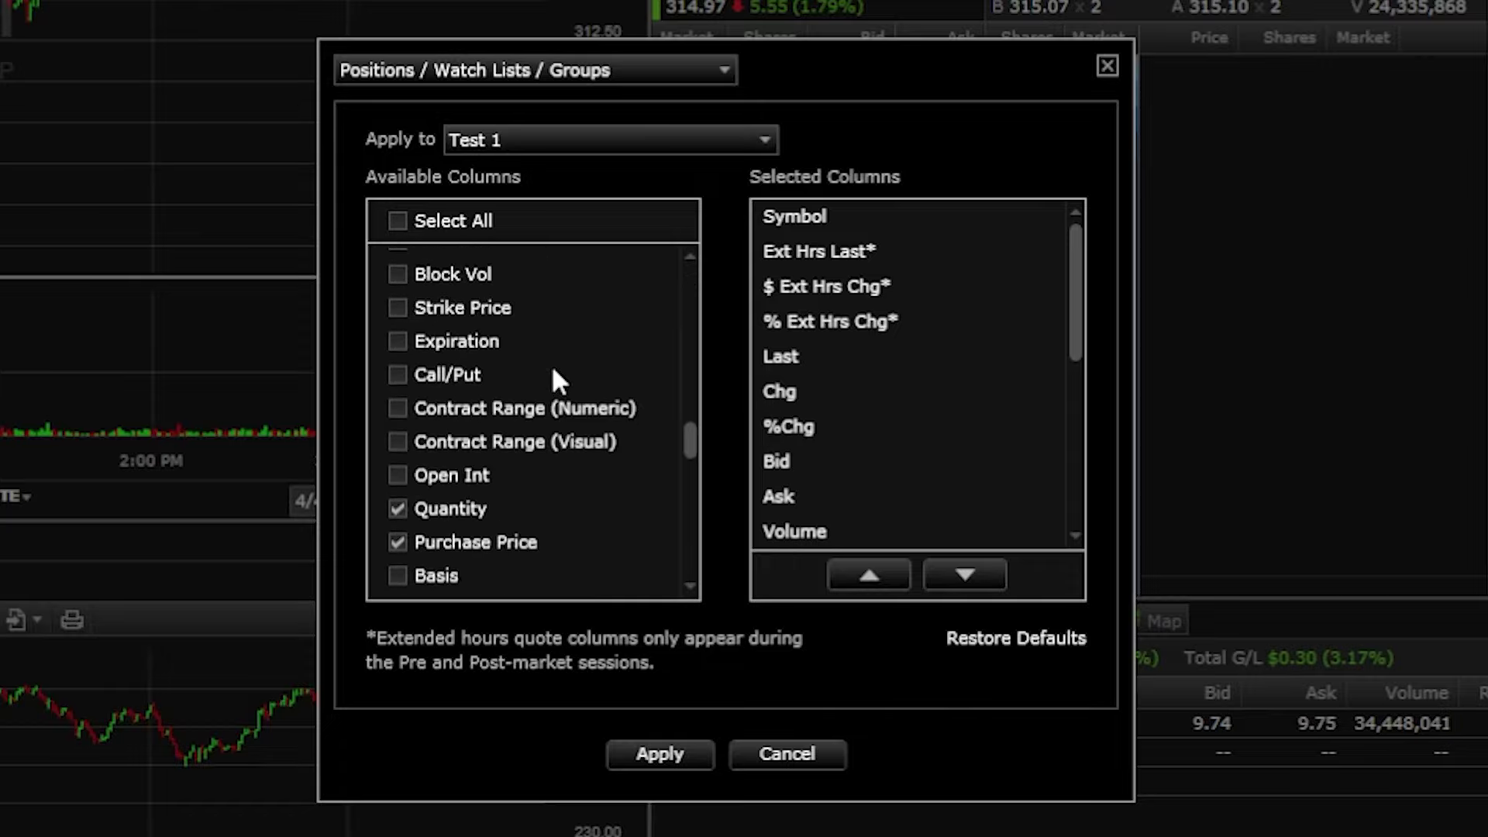
pyautogui.scroll(-5, 551, 364)
pyautogui.scroll(3, 547, 364)
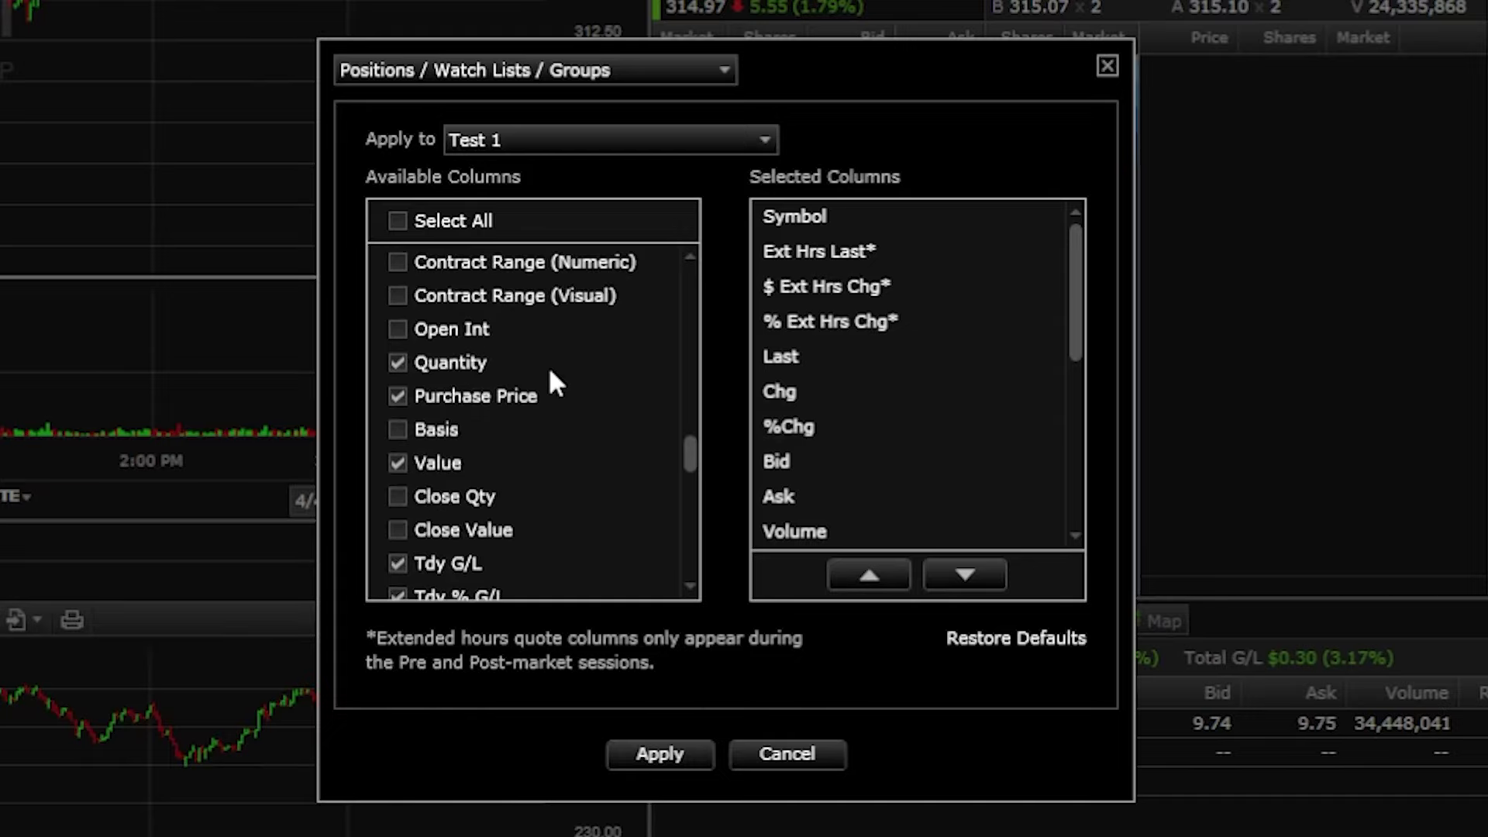
pyautogui.scroll(4, 551, 381)
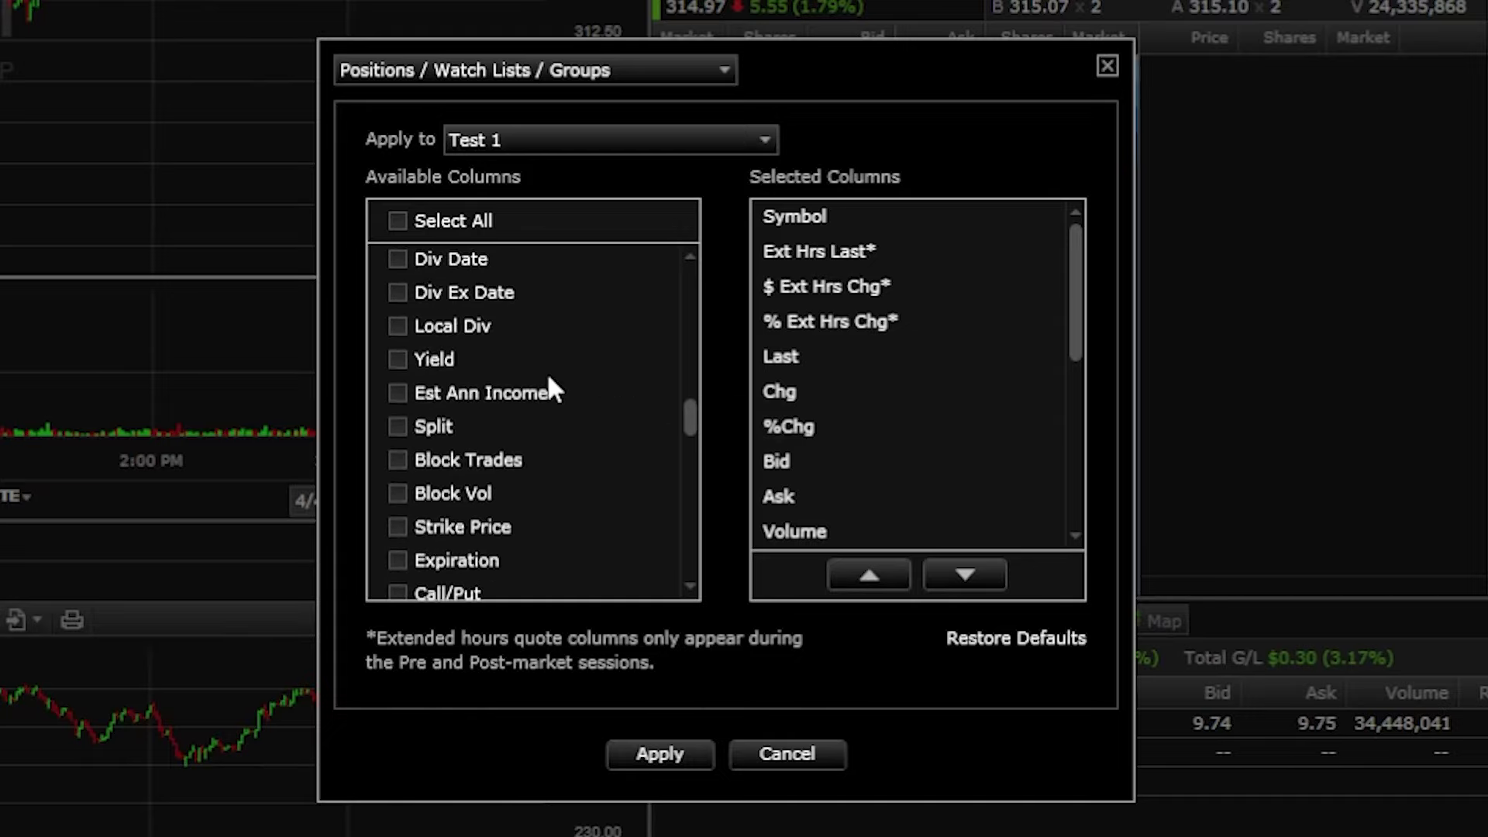
pyautogui.scroll(1, 547, 372)
pyautogui.click(397, 334)
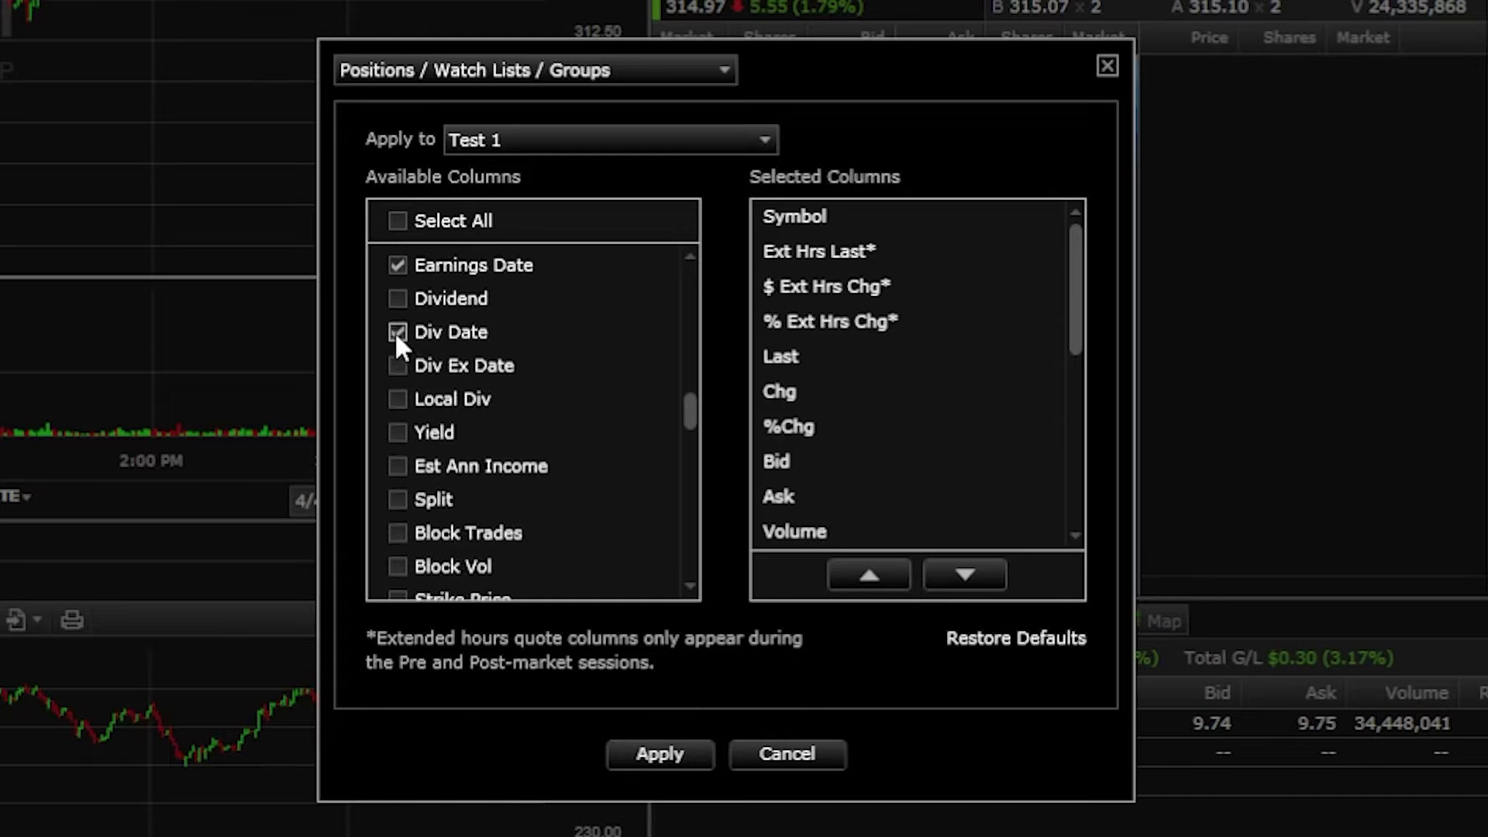
# Step: Move Div Date to the first place in the selected columns, ahead of Symbol, and apply the column settings
pyautogui.scroll(-5, 886, 331)
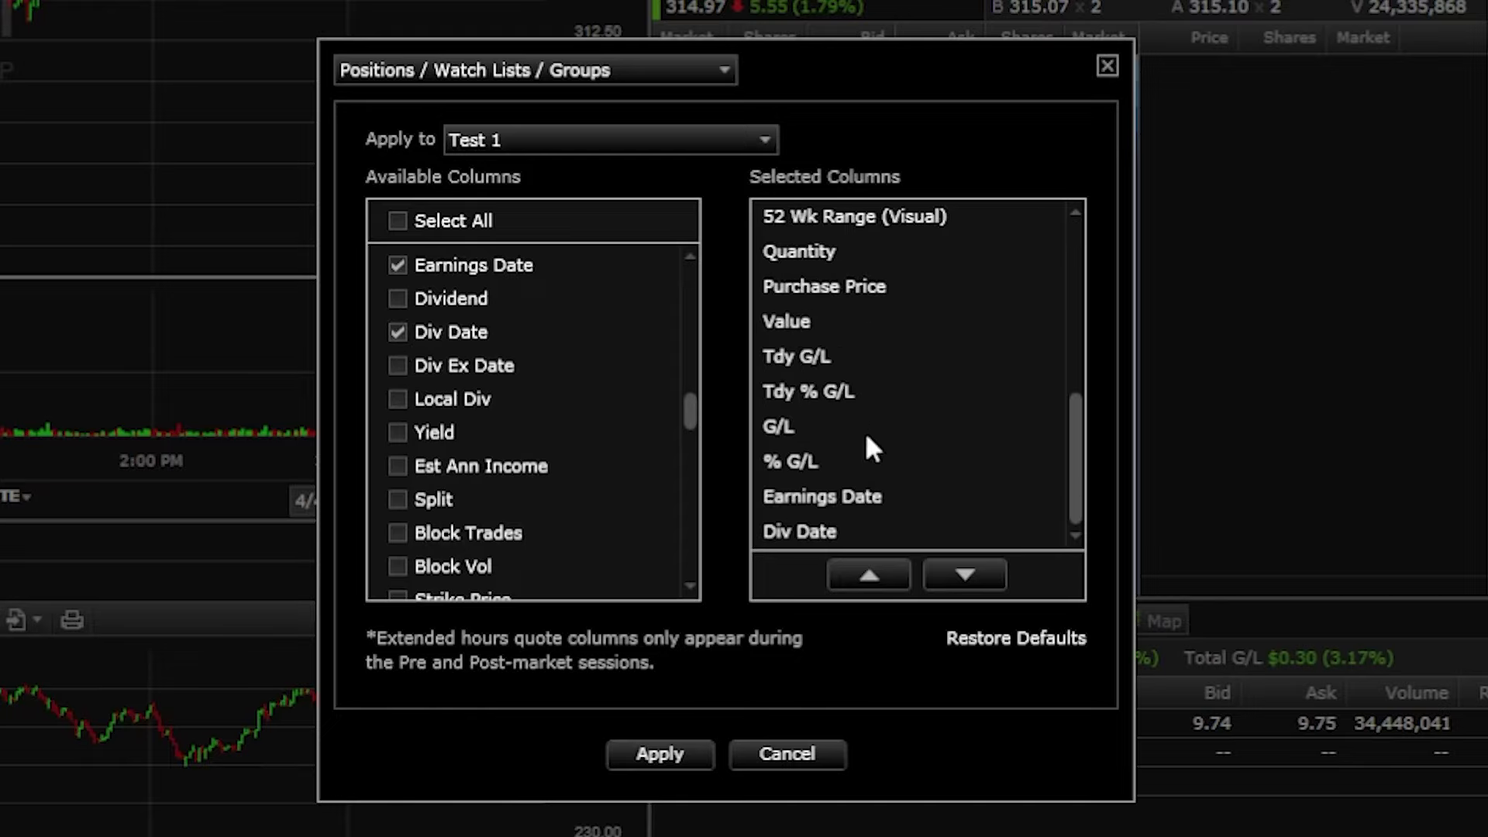
pyautogui.click(823, 531)
pyautogui.click(869, 575)
pyautogui.click(868, 575)
pyautogui.click(869, 574)
pyautogui.click(869, 574)
pyautogui.click(868, 575)
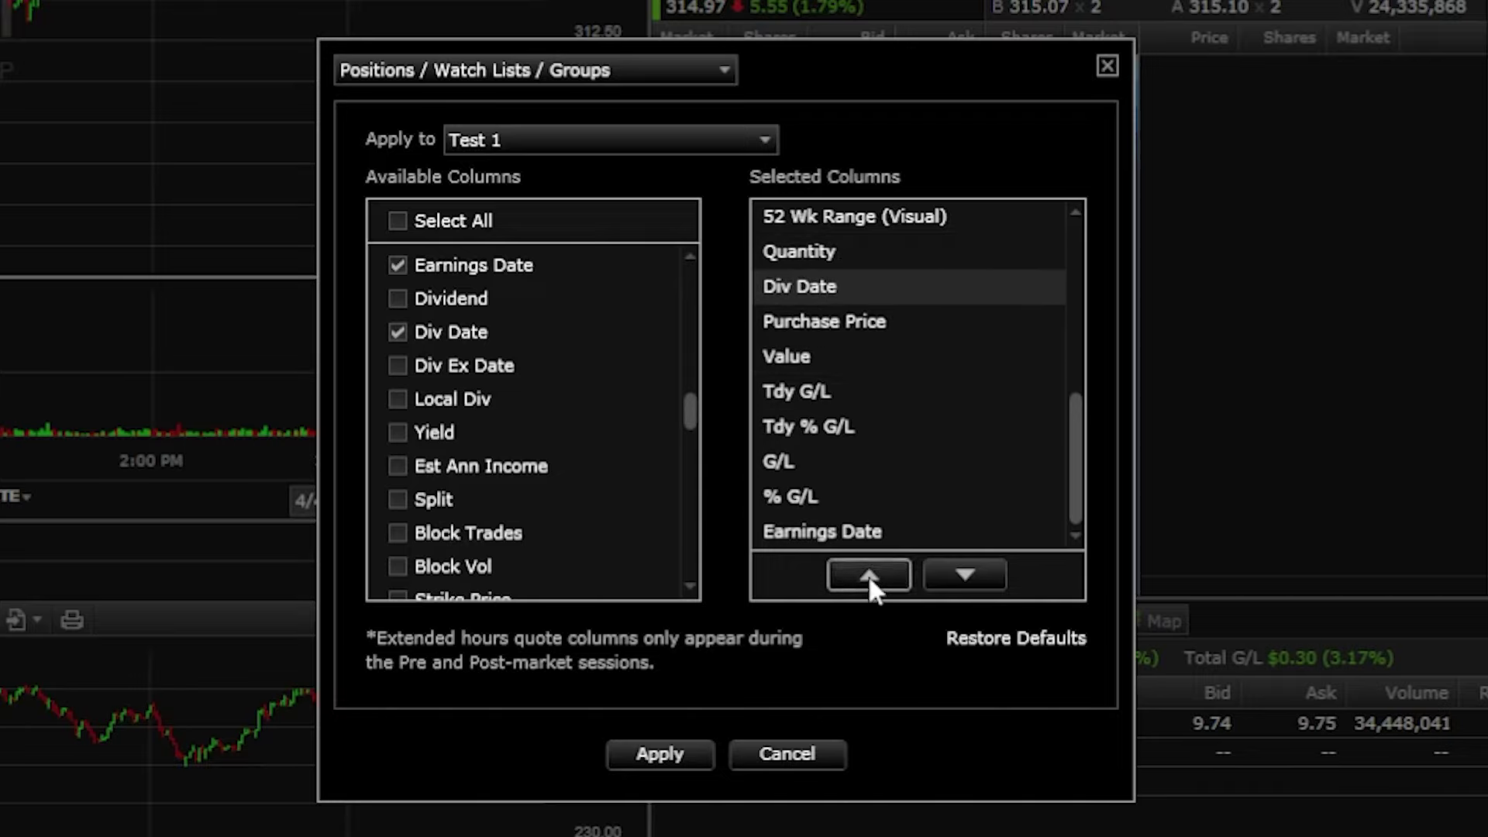
pyautogui.click(867, 575)
pyautogui.click(872, 573)
pyautogui.click(872, 573)
pyautogui.click(873, 575)
pyautogui.click(873, 575)
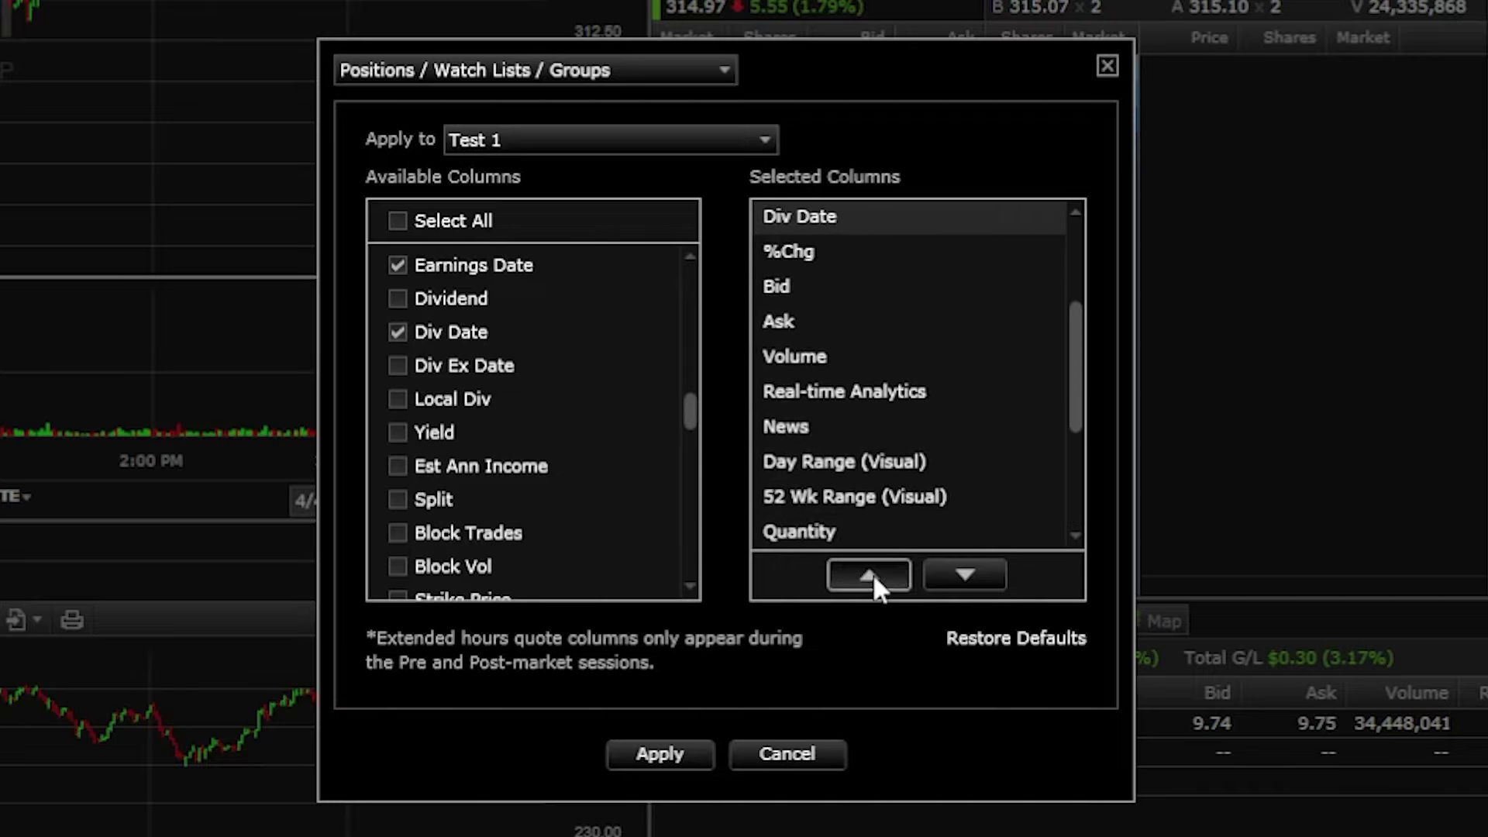
pyautogui.click(873, 575)
pyautogui.click(872, 575)
pyautogui.click(872, 575)
pyautogui.click(872, 575)
pyautogui.click(873, 574)
pyautogui.click(873, 575)
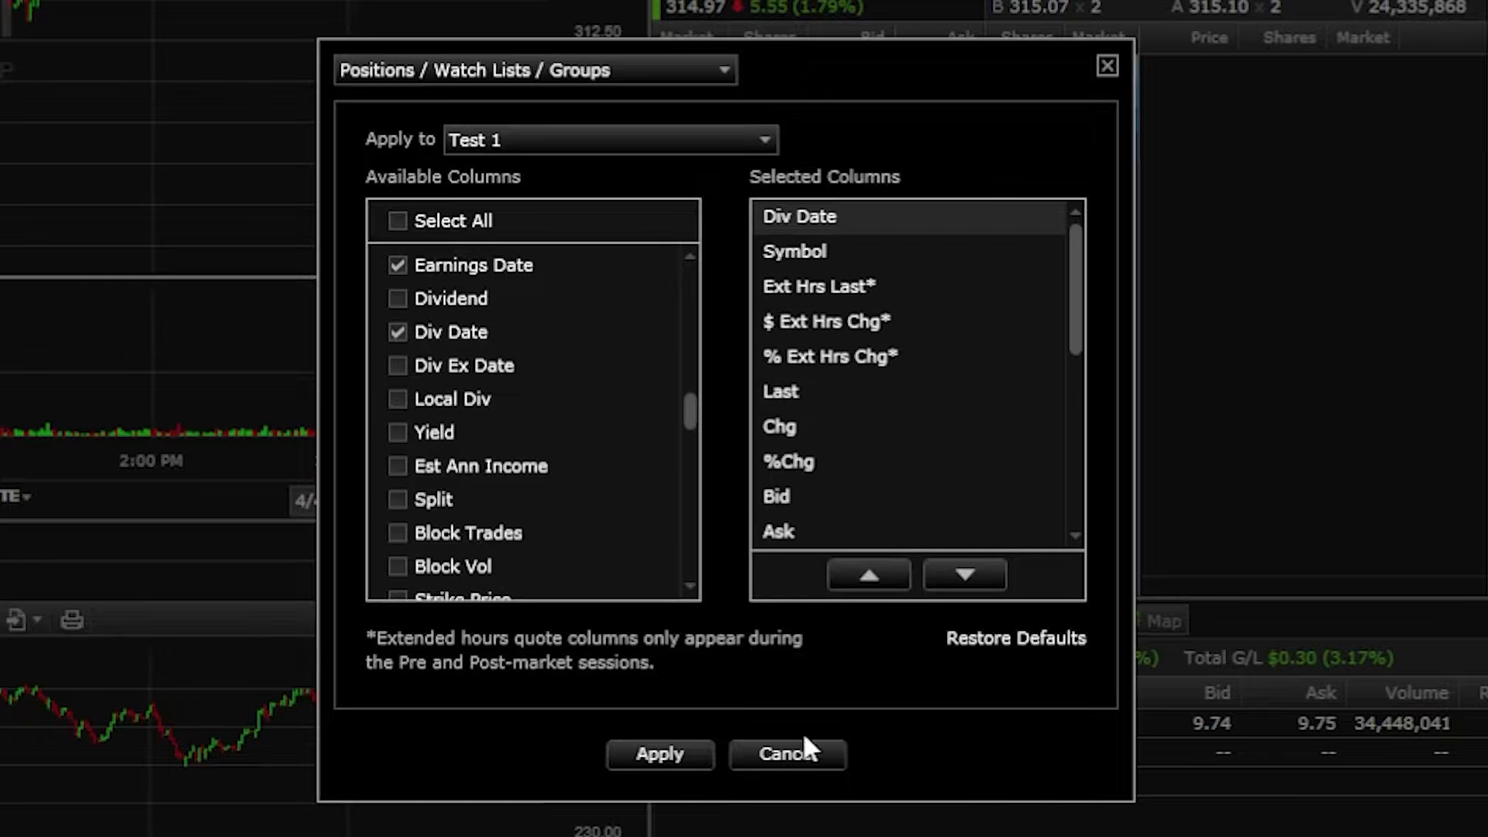
pyautogui.click(669, 755)
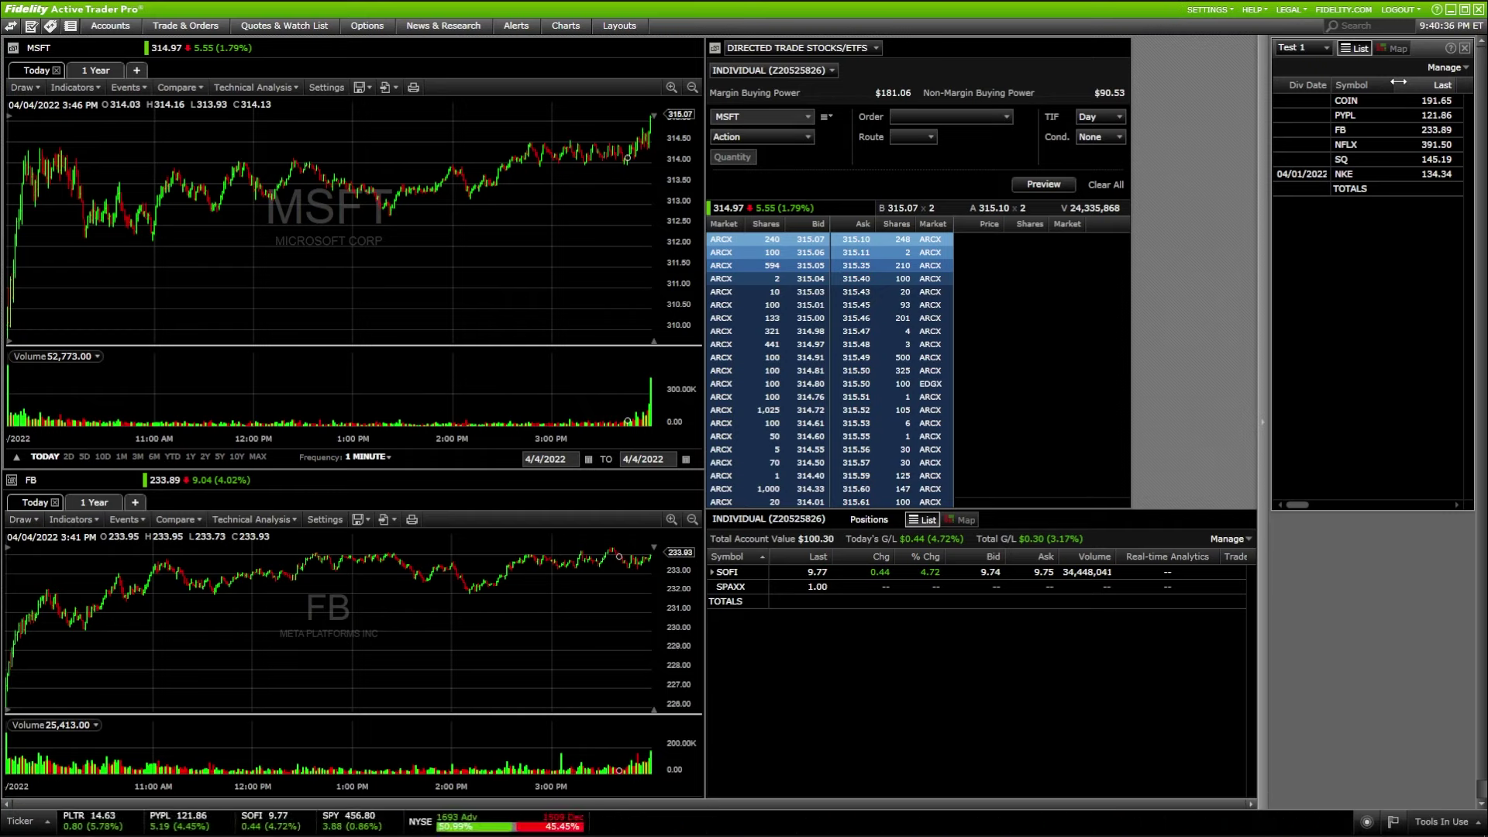
# Step: Switch to the Day Trade layout, saving the changes made to the Practice Layout
pyautogui.click(634, 28)
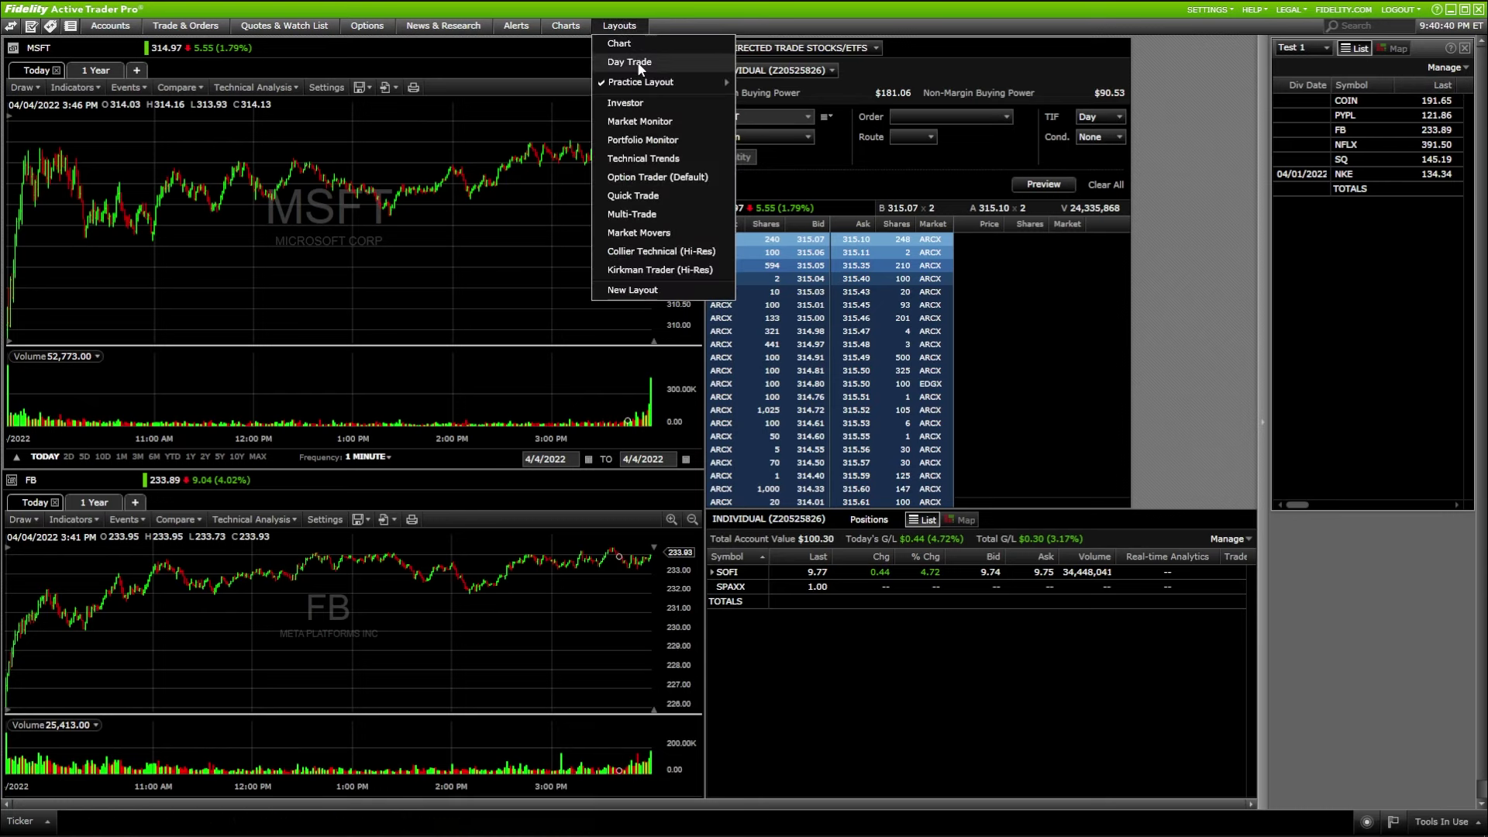
pyautogui.click(636, 63)
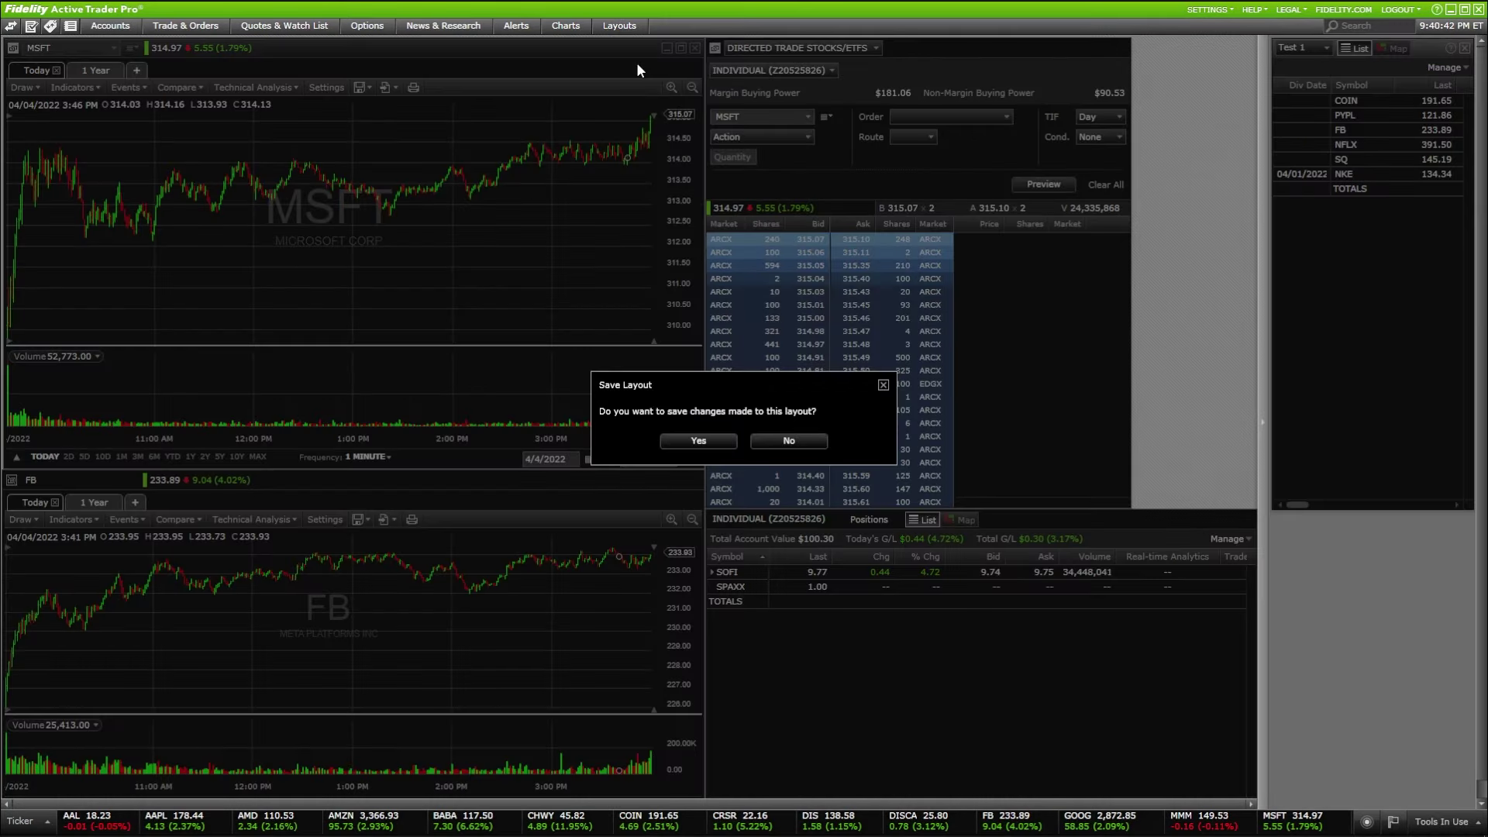
pyautogui.click(702, 442)
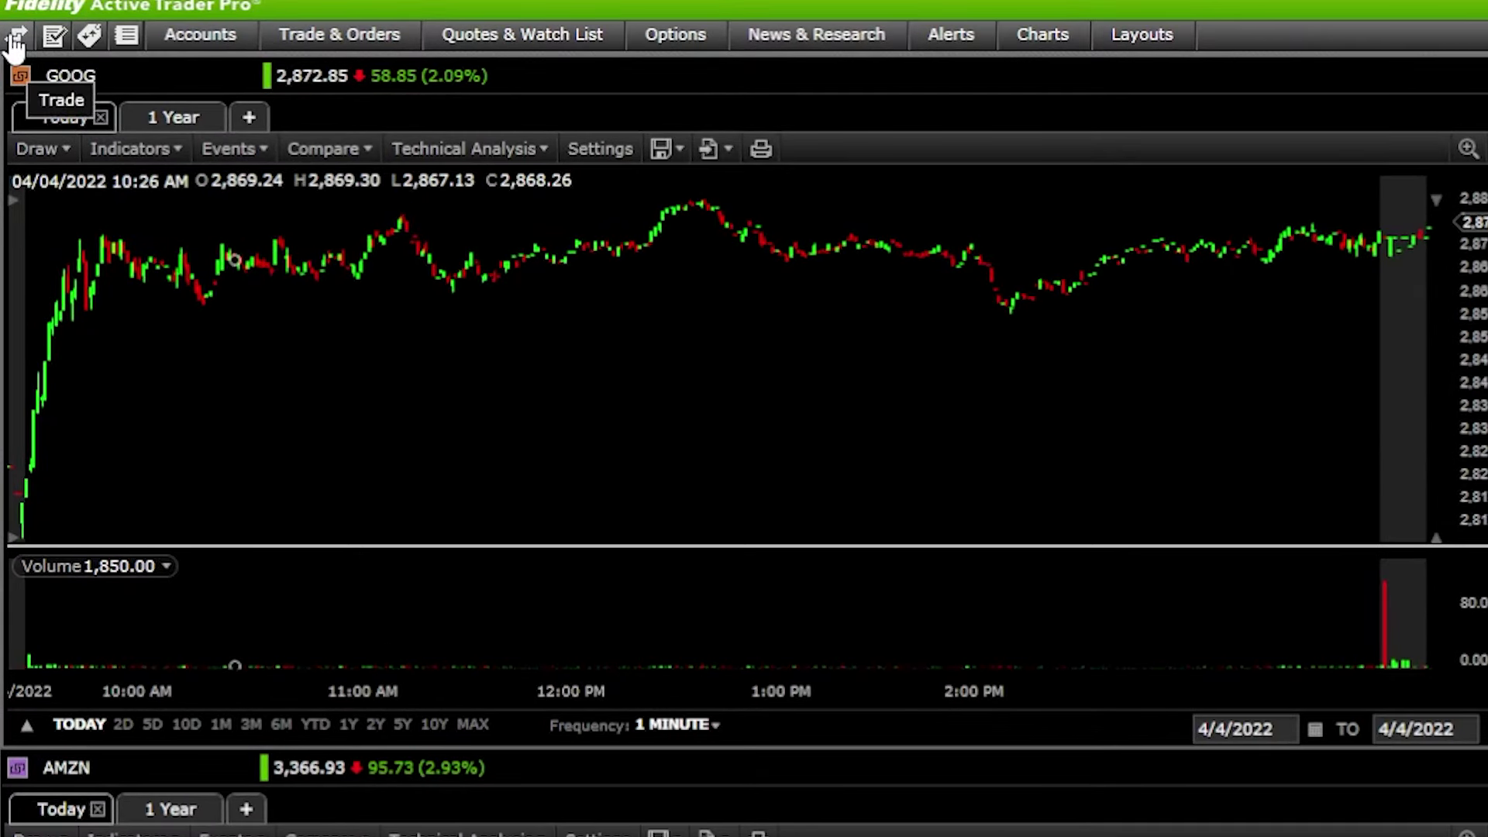
# Step: Open a floating trade ticket and load the symbol PYPL in it
pyautogui.click(15, 39)
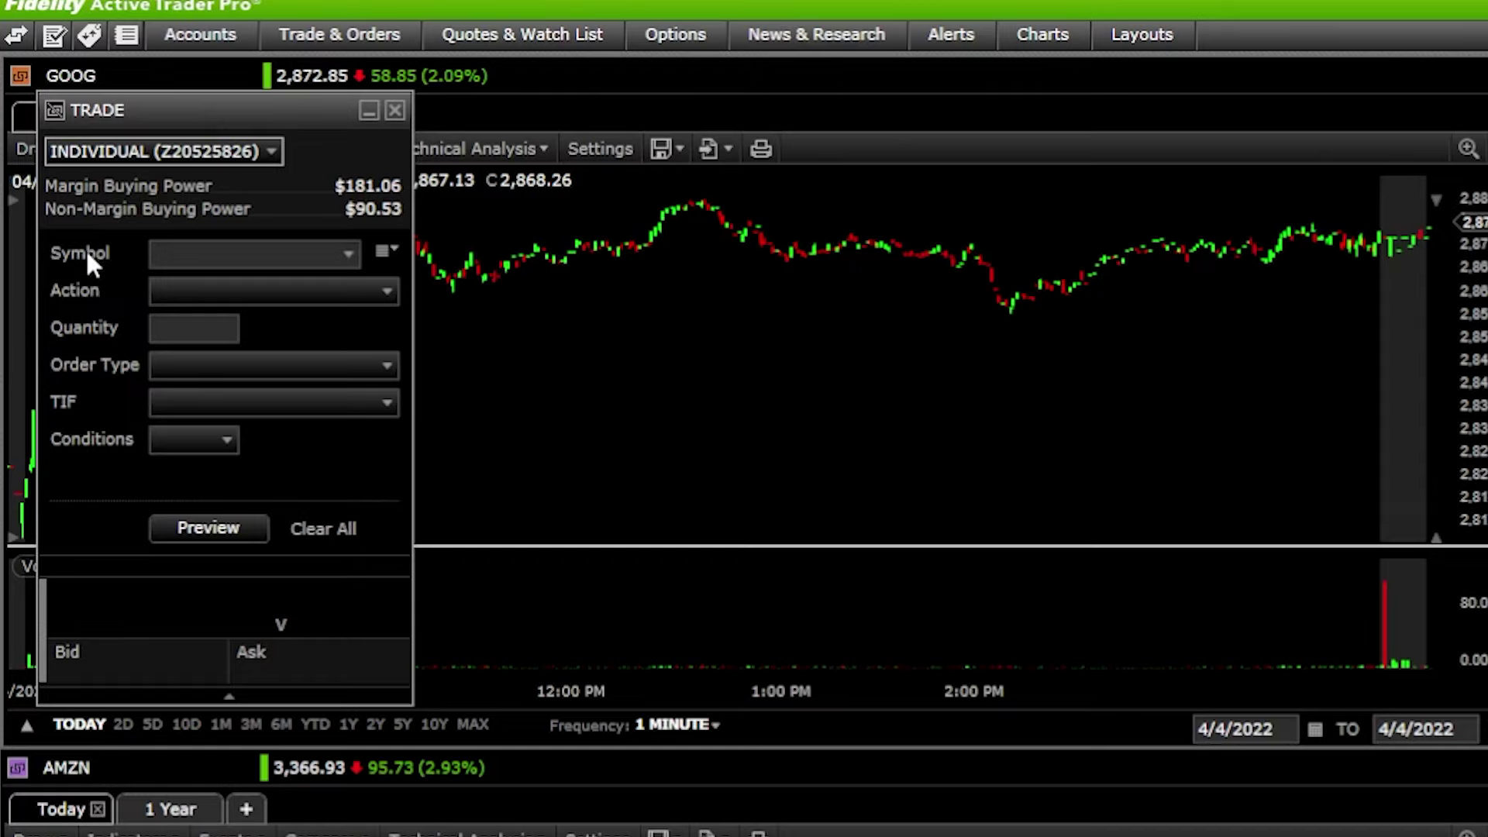
pyautogui.click(171, 252)
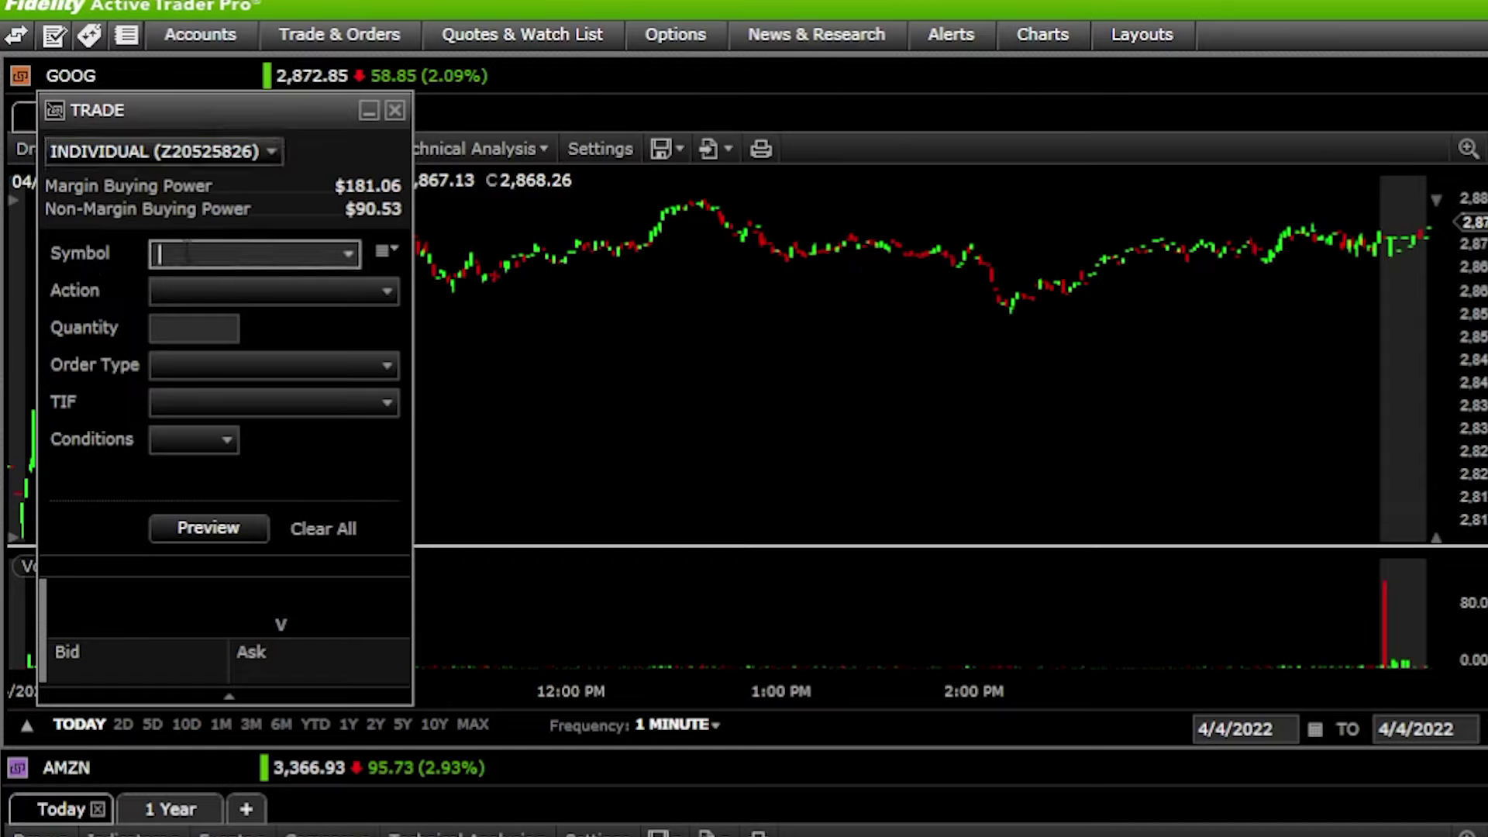
pyautogui.write('PYPL')
pyautogui.press('Return')
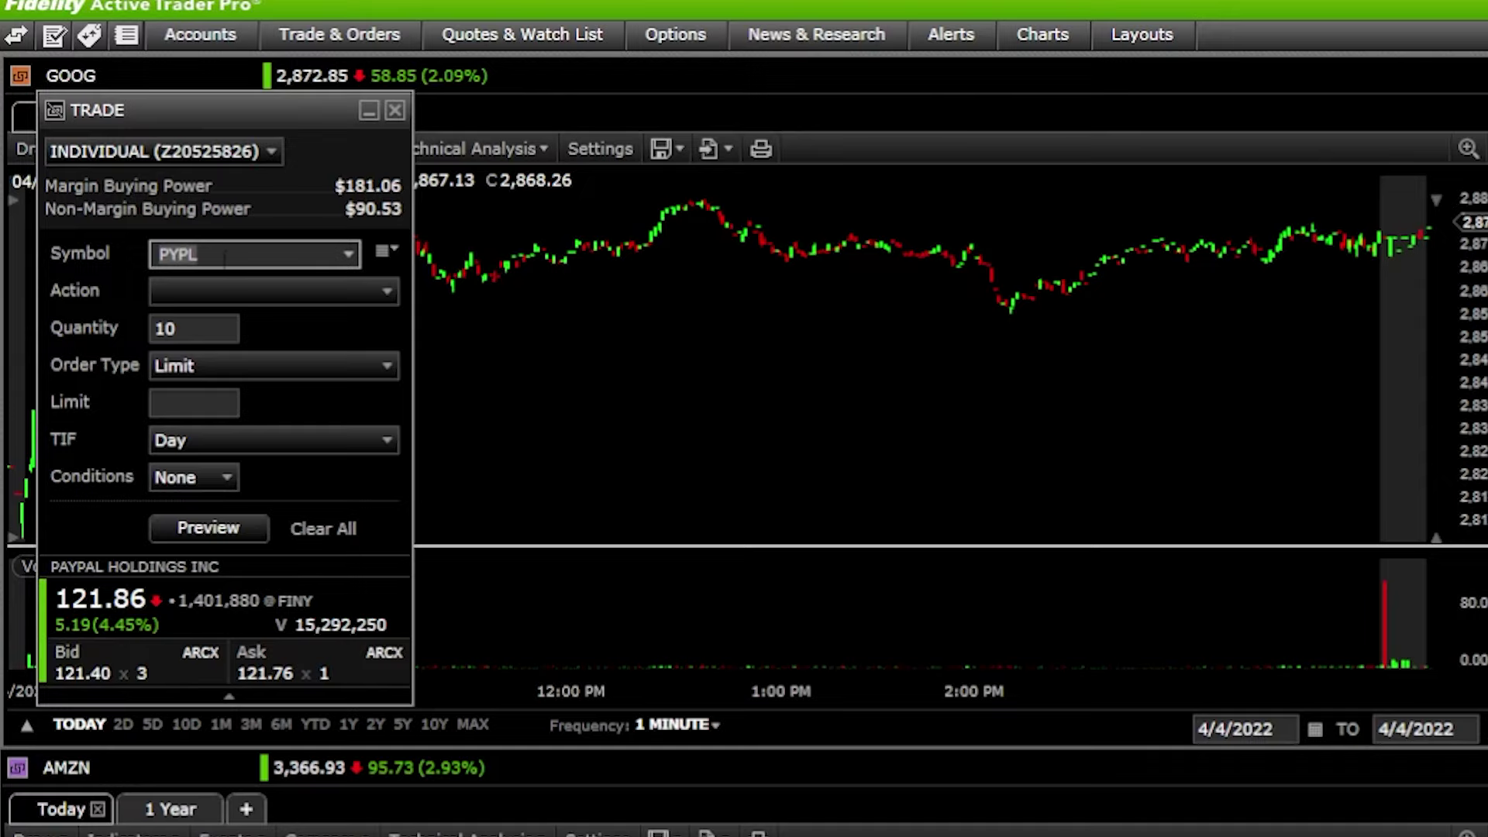
# Step: Set the PYPL trade ticket's action to Buy and its quantity to 2
pyautogui.click(310, 294)
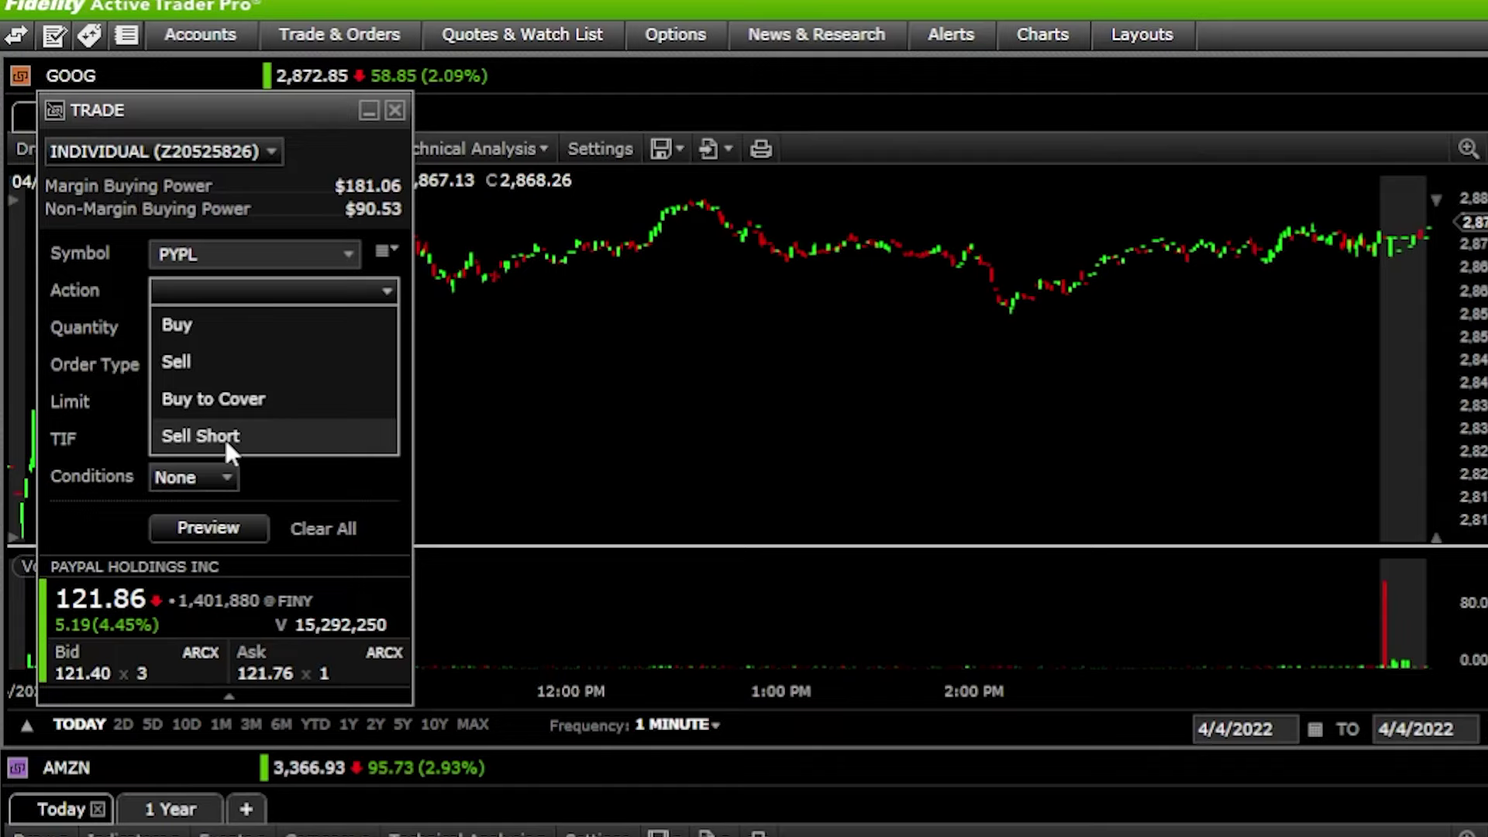
pyautogui.click(221, 327)
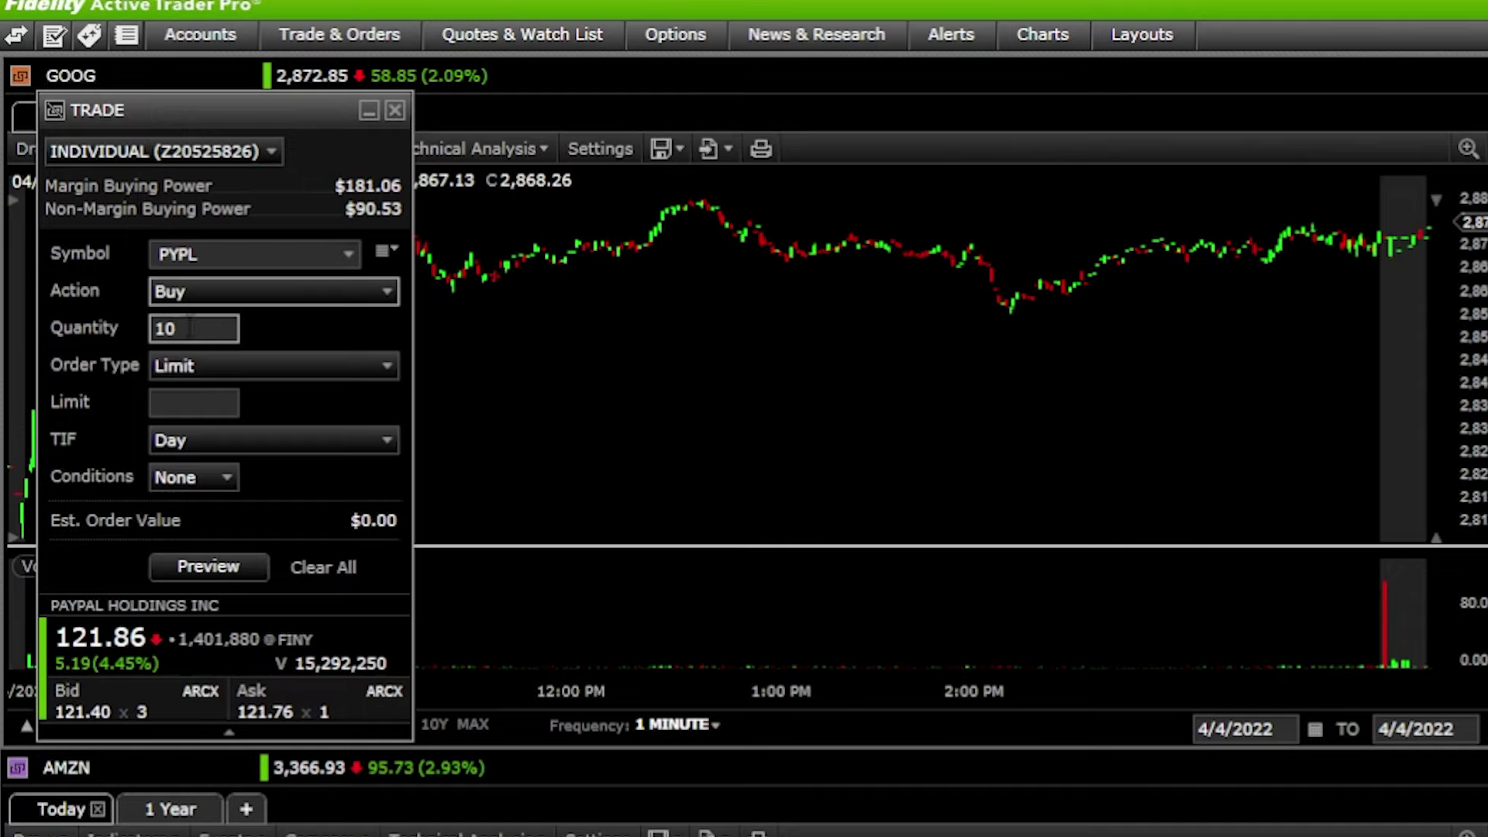
pyautogui.press('Tab')
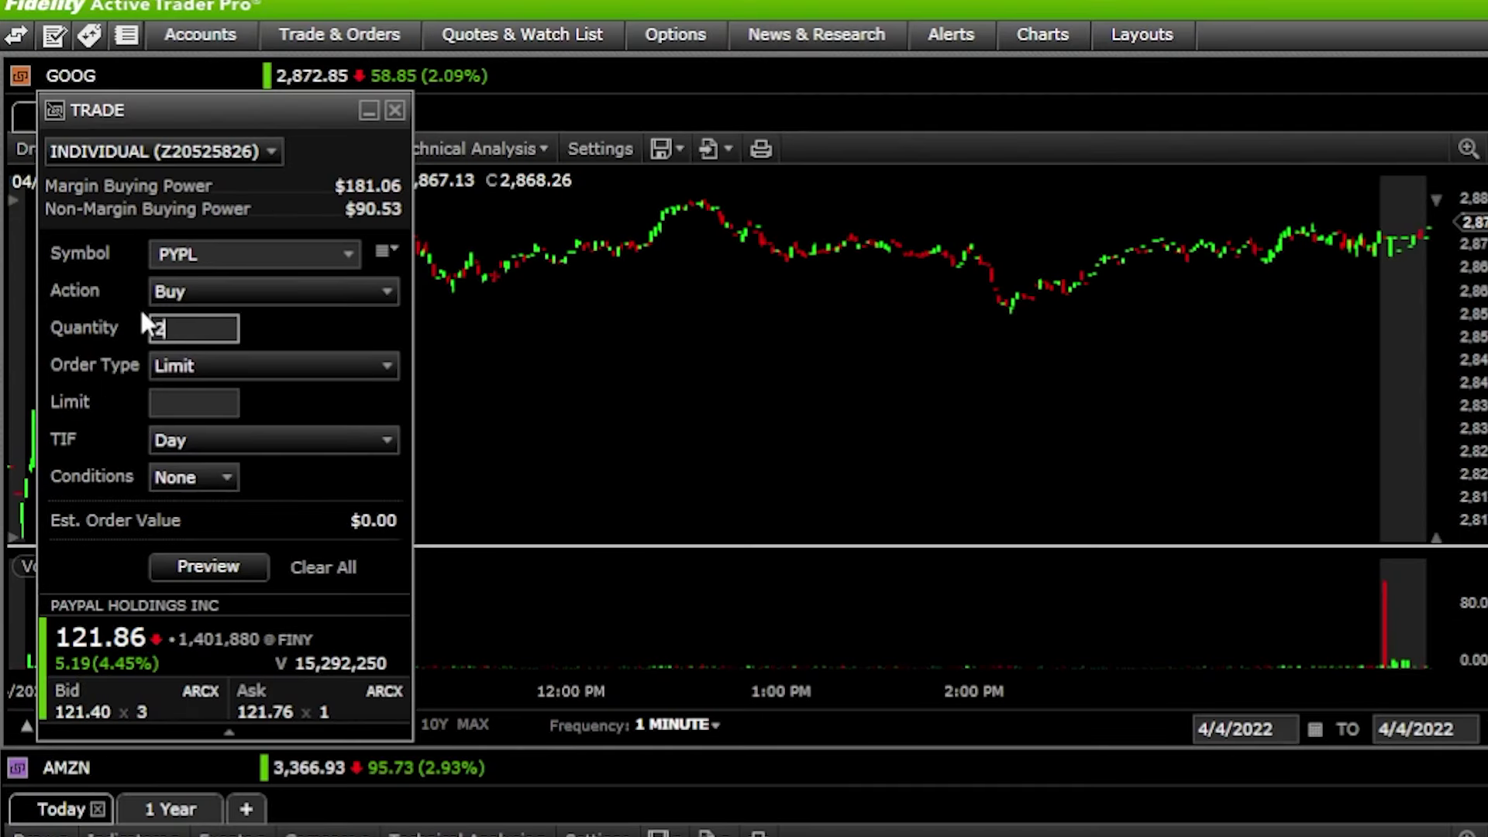
# Step: Choose the Limit order type for the PYPL order and set the limit price to 105
pyautogui.click(236, 372)
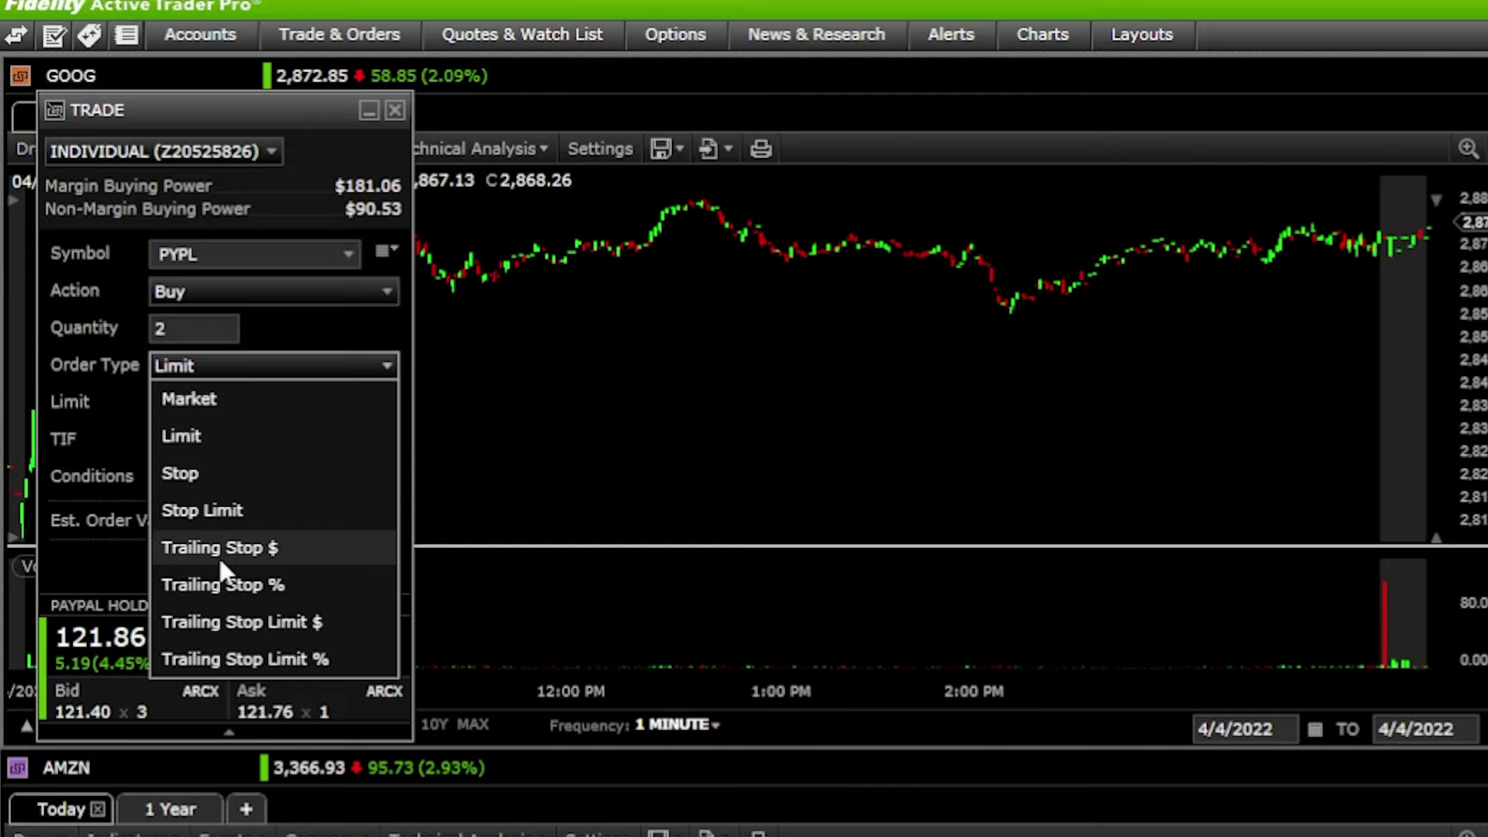
pyautogui.click(240, 435)
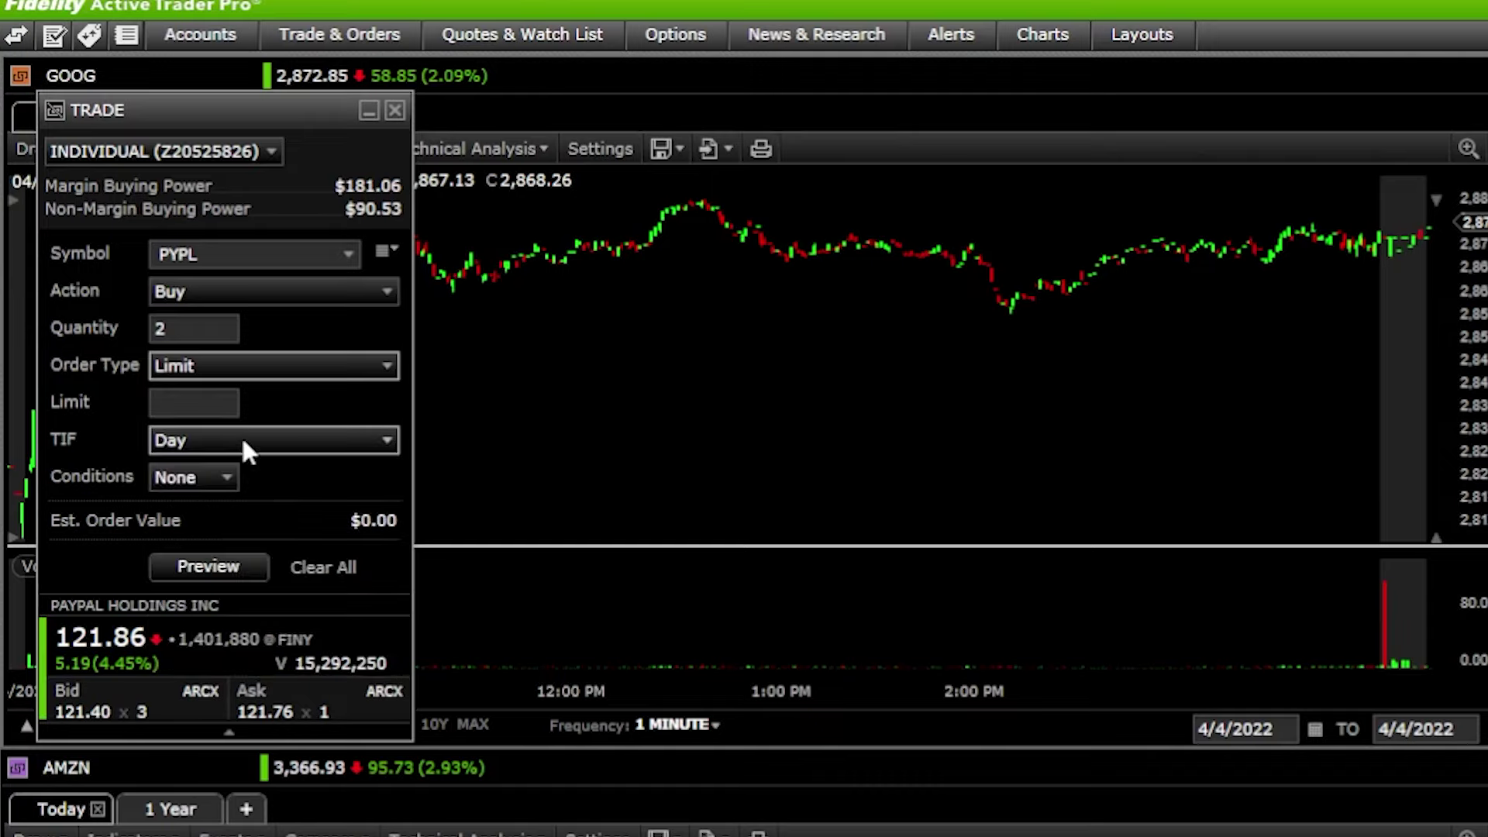
pyautogui.click(184, 406)
pyautogui.write('1')
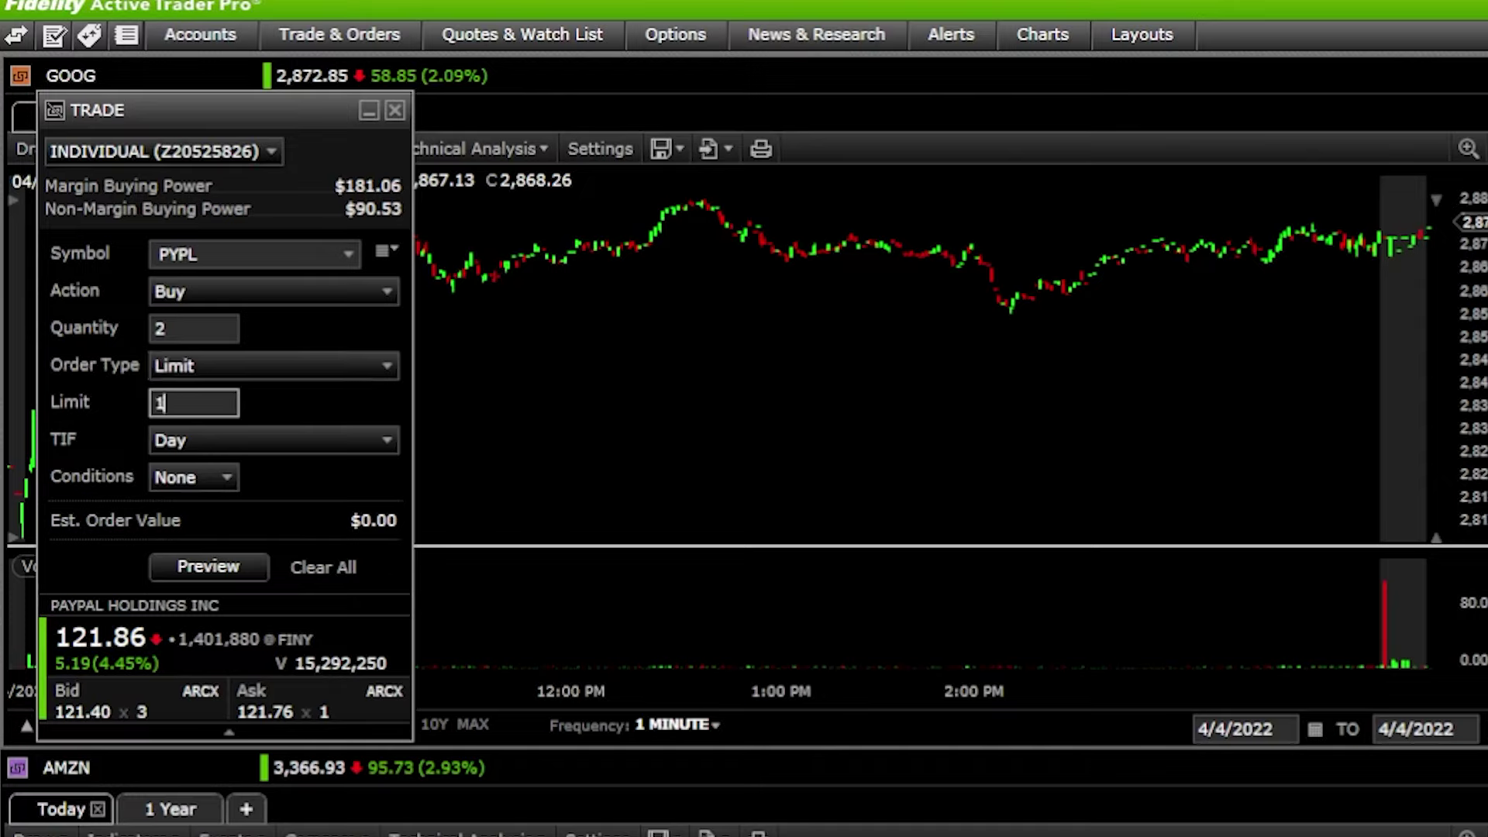
pyautogui.write('05')
# Step: Set the PYPL order's time in force to Good 'til Canceled and its conditions to None
pyautogui.click(314, 441)
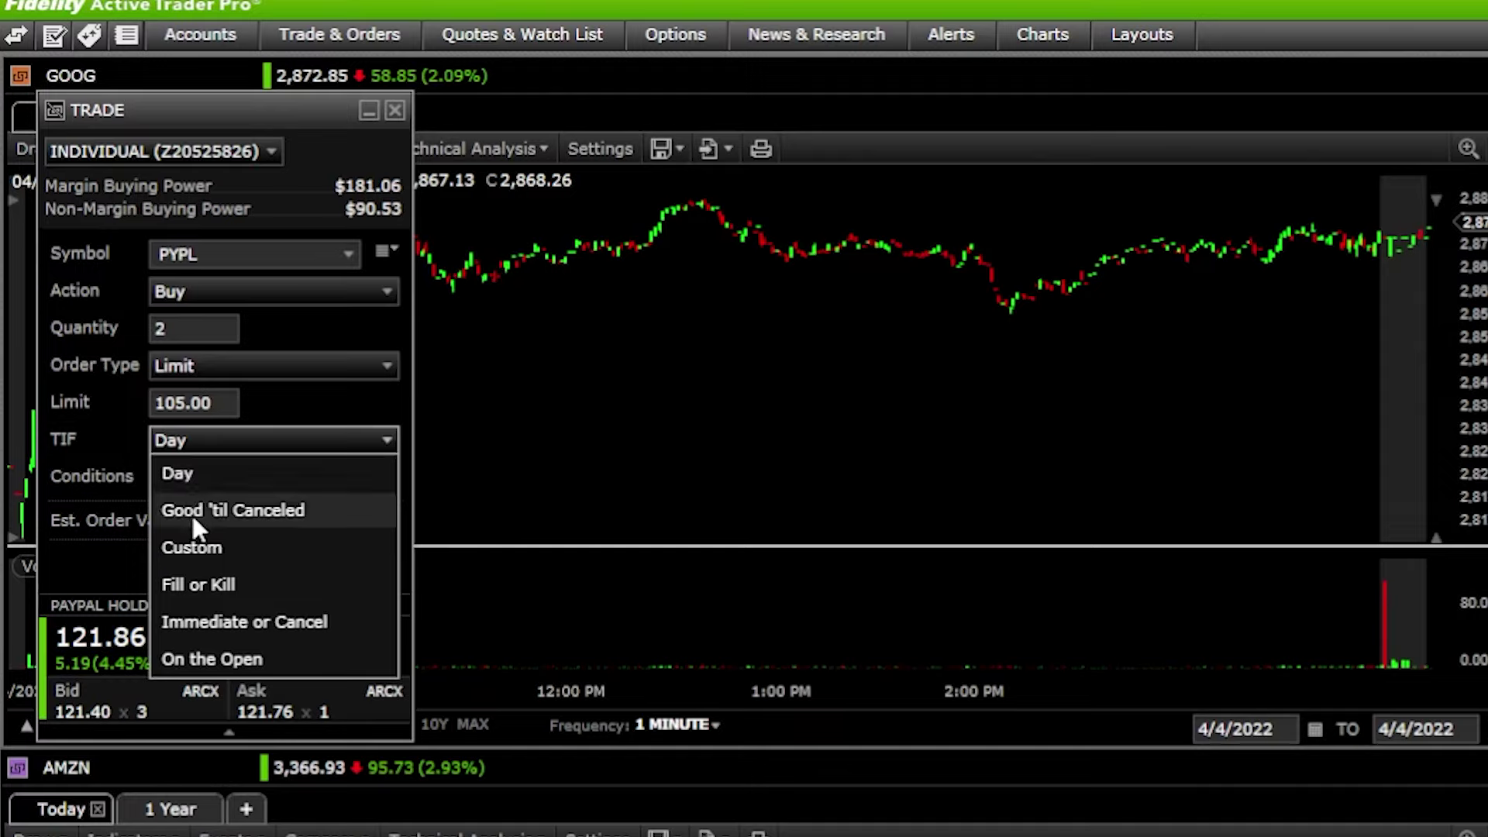
pyautogui.click(273, 512)
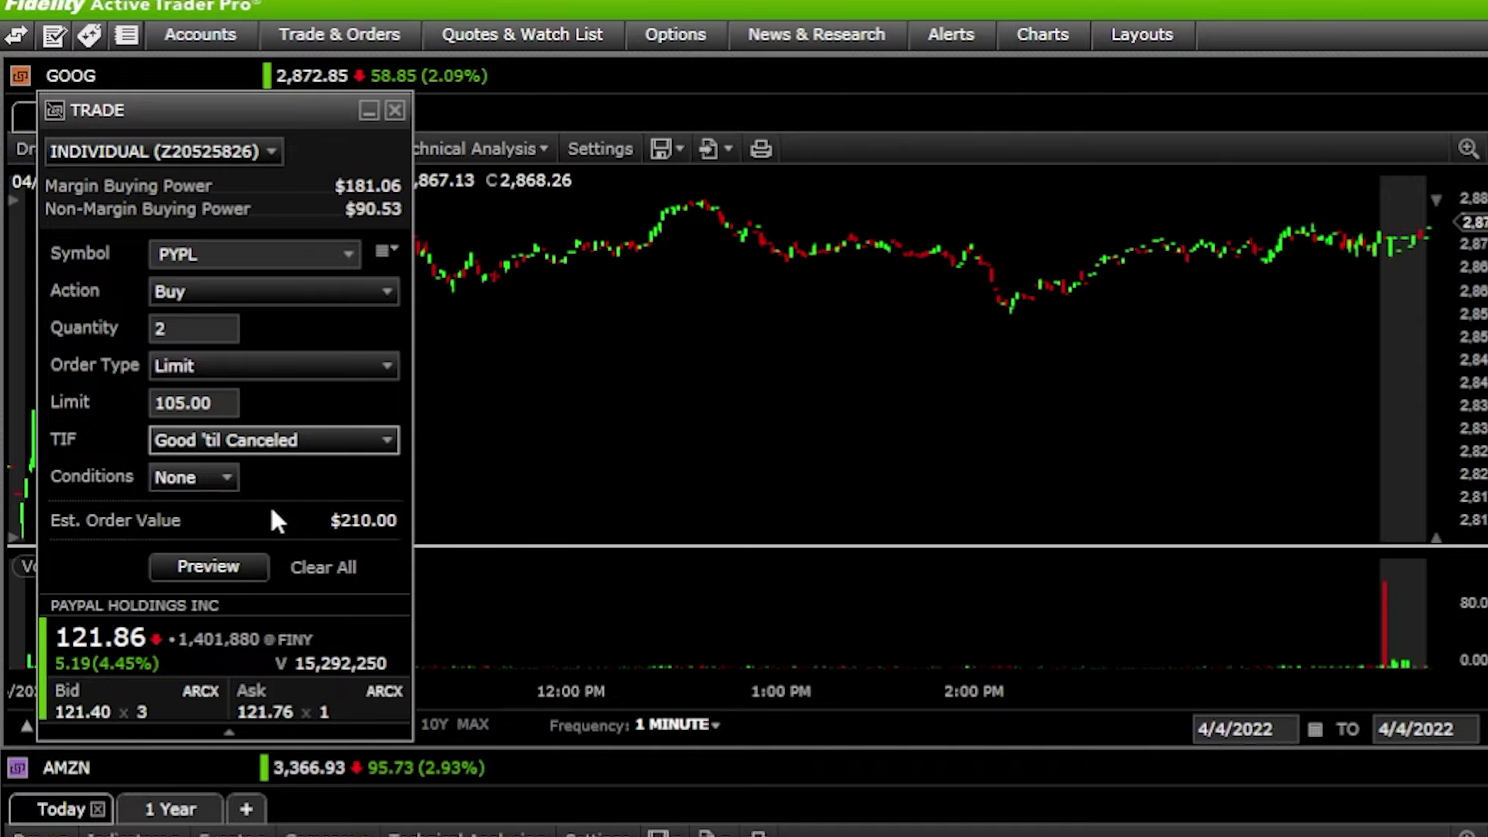
pyautogui.click(184, 479)
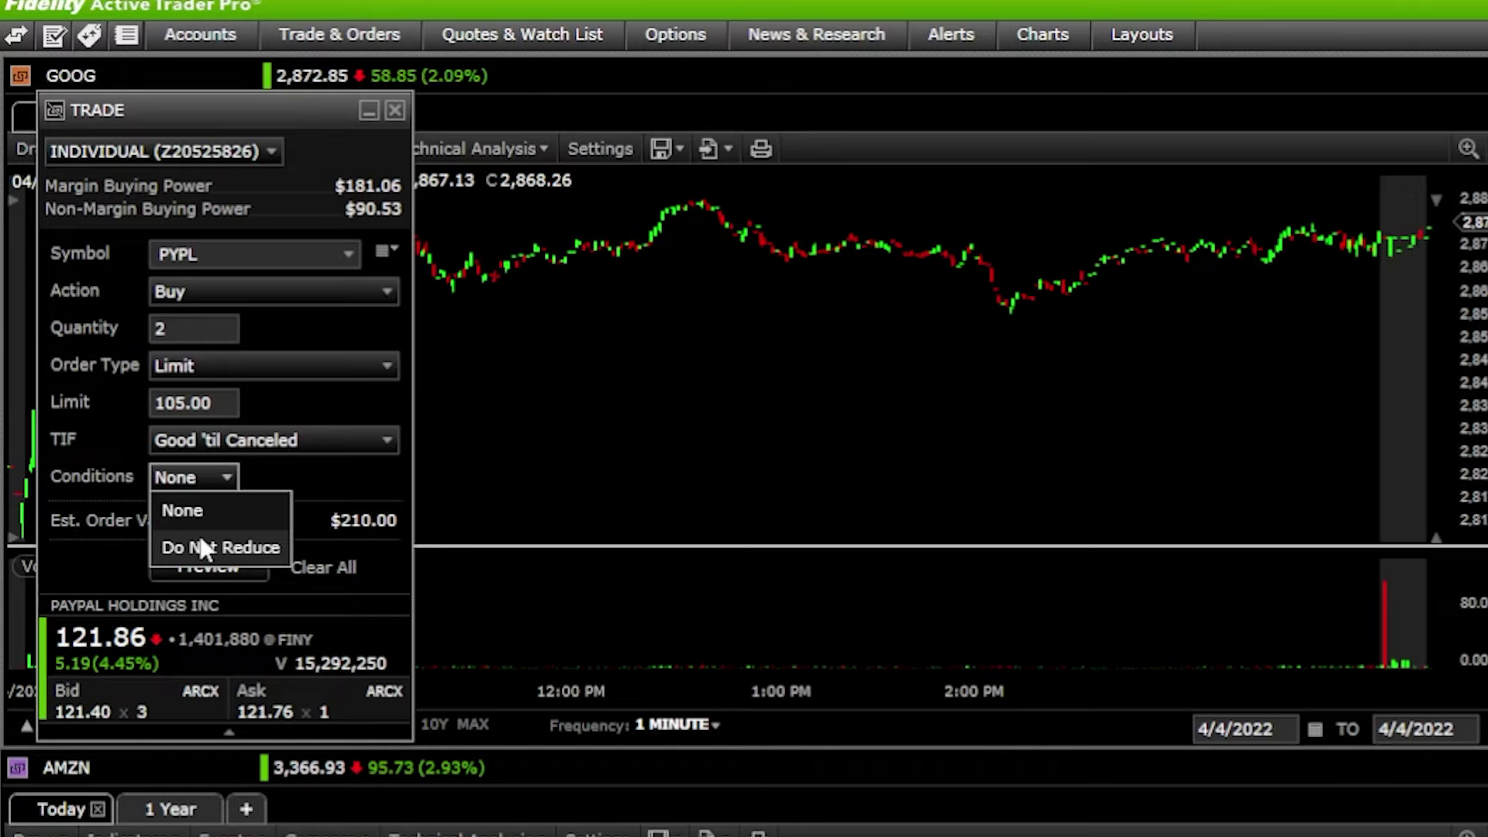
pyautogui.click(207, 514)
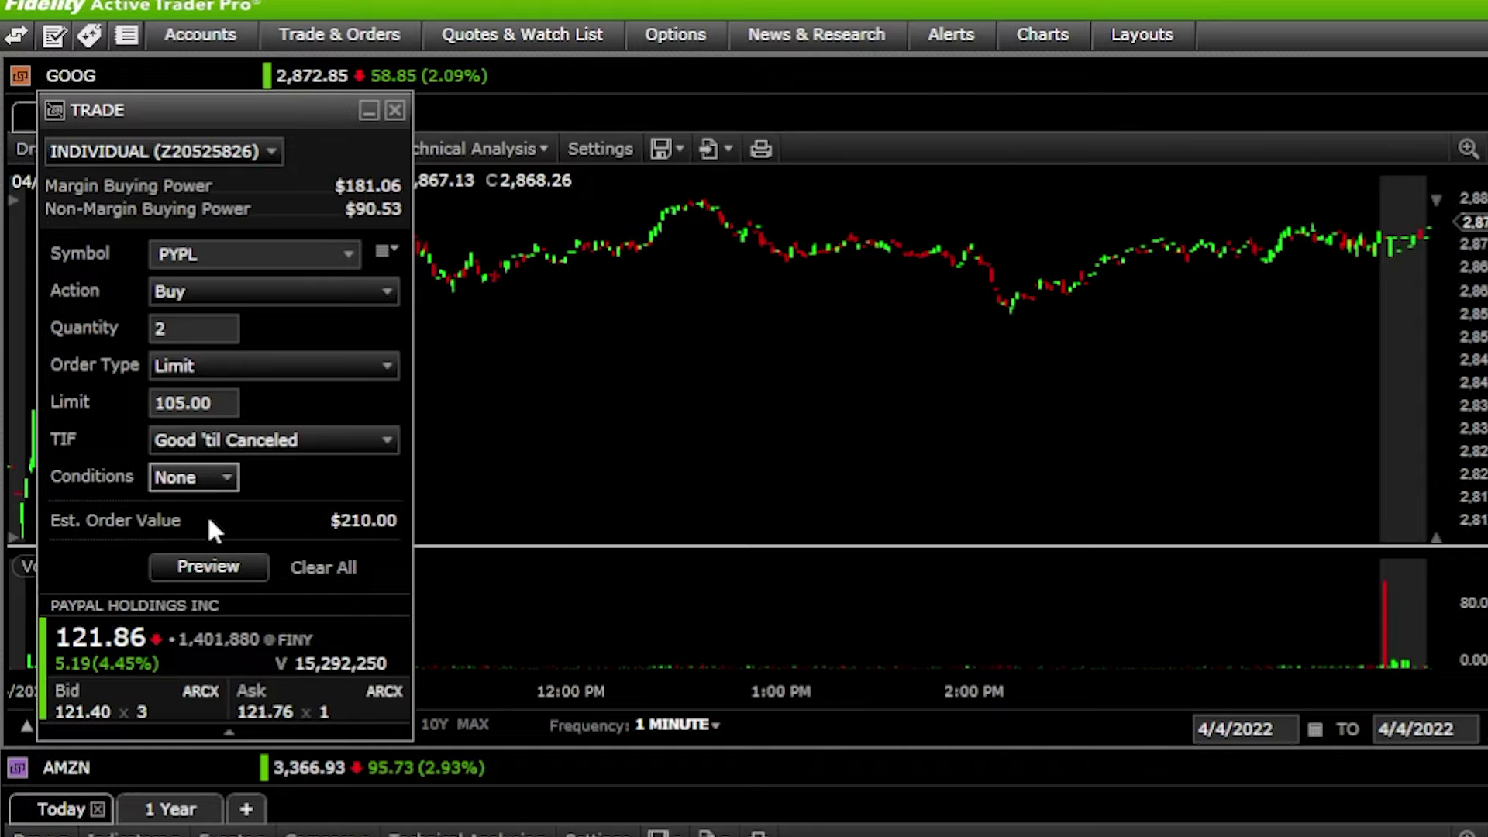
# Step: Preview the PYPL buy order and close the floating trade ticket
pyautogui.click(208, 567)
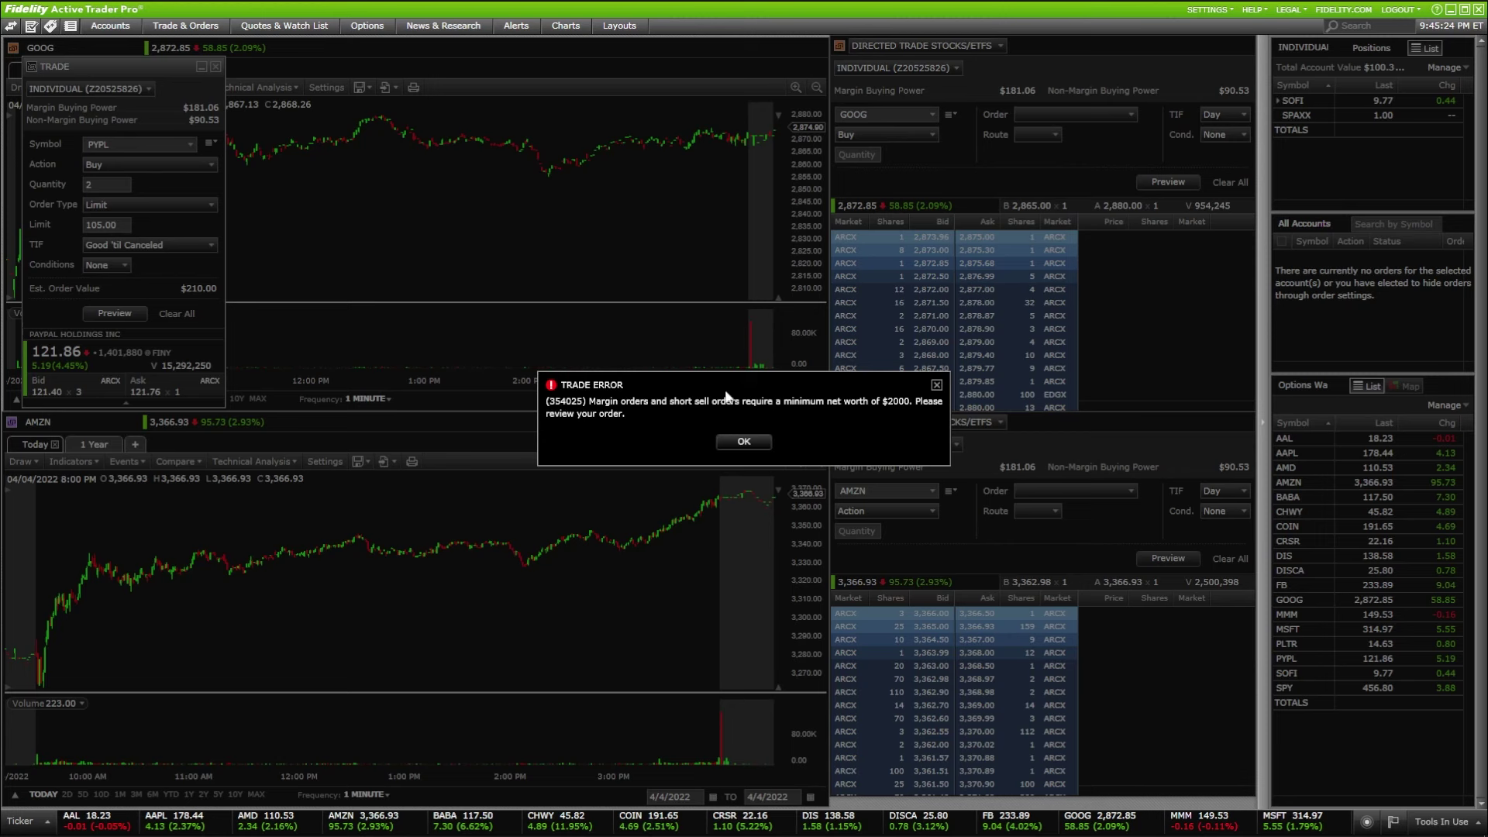
pyautogui.click(743, 442)
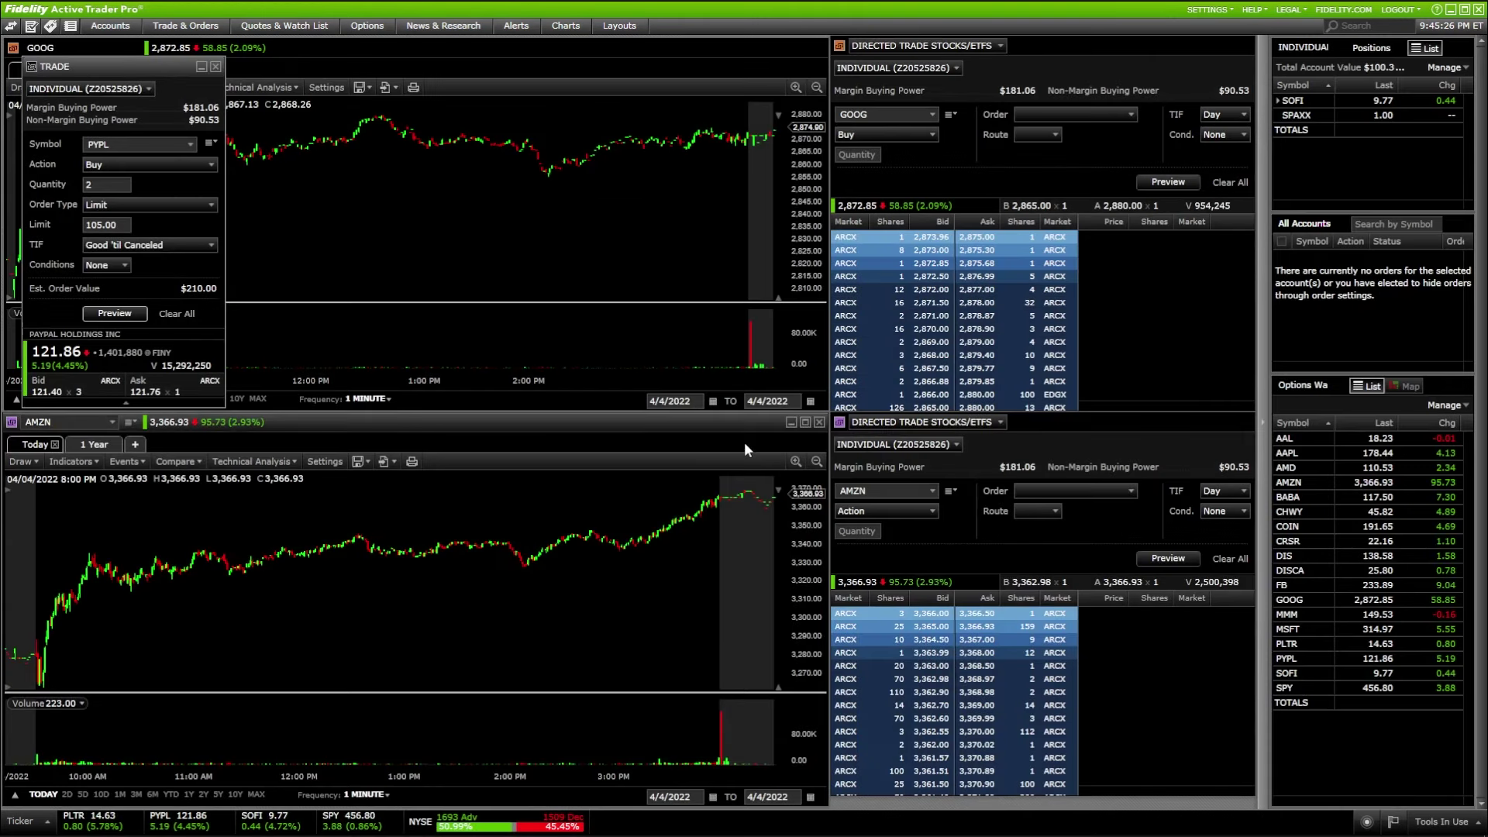
pyautogui.click(215, 66)
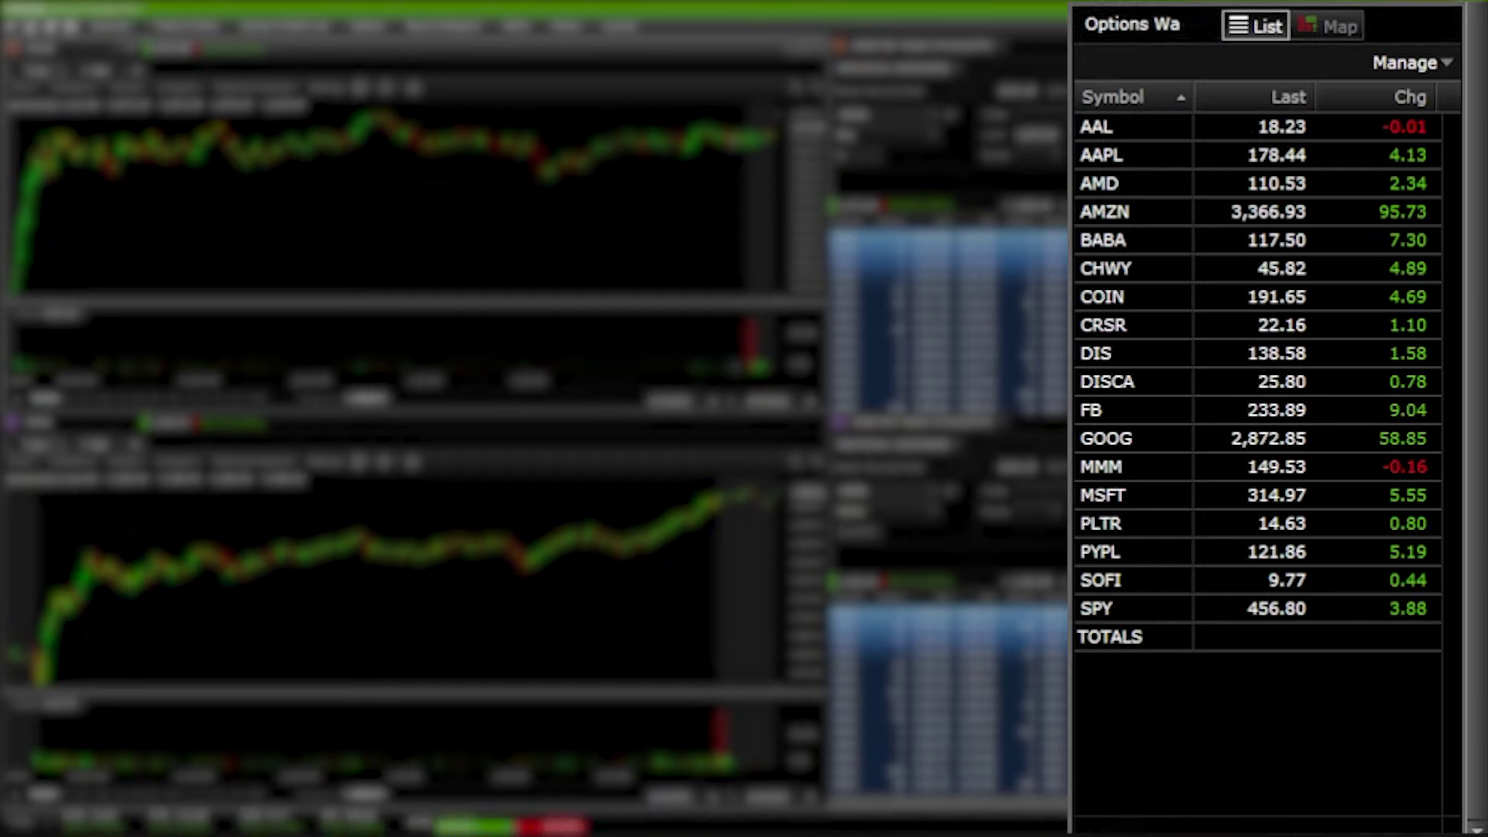
# Step: Open a prefilled buy ticket for AAPL from its ask price in the Options watch list, and close it without submitting
pyautogui.moveTo(1122, 826); pyautogui.dragTo(1166, 829)
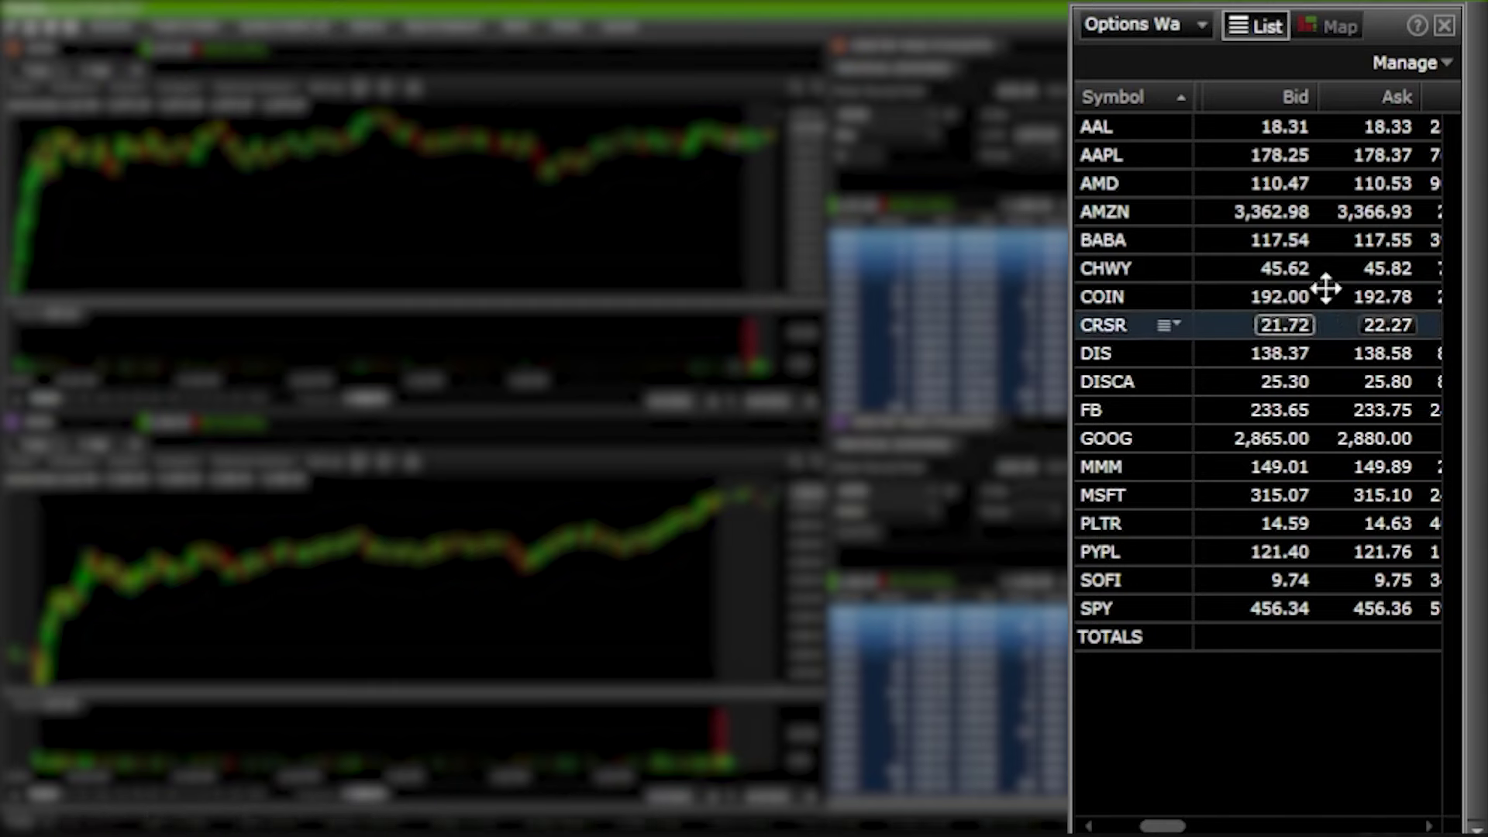
pyautogui.click(1383, 159)
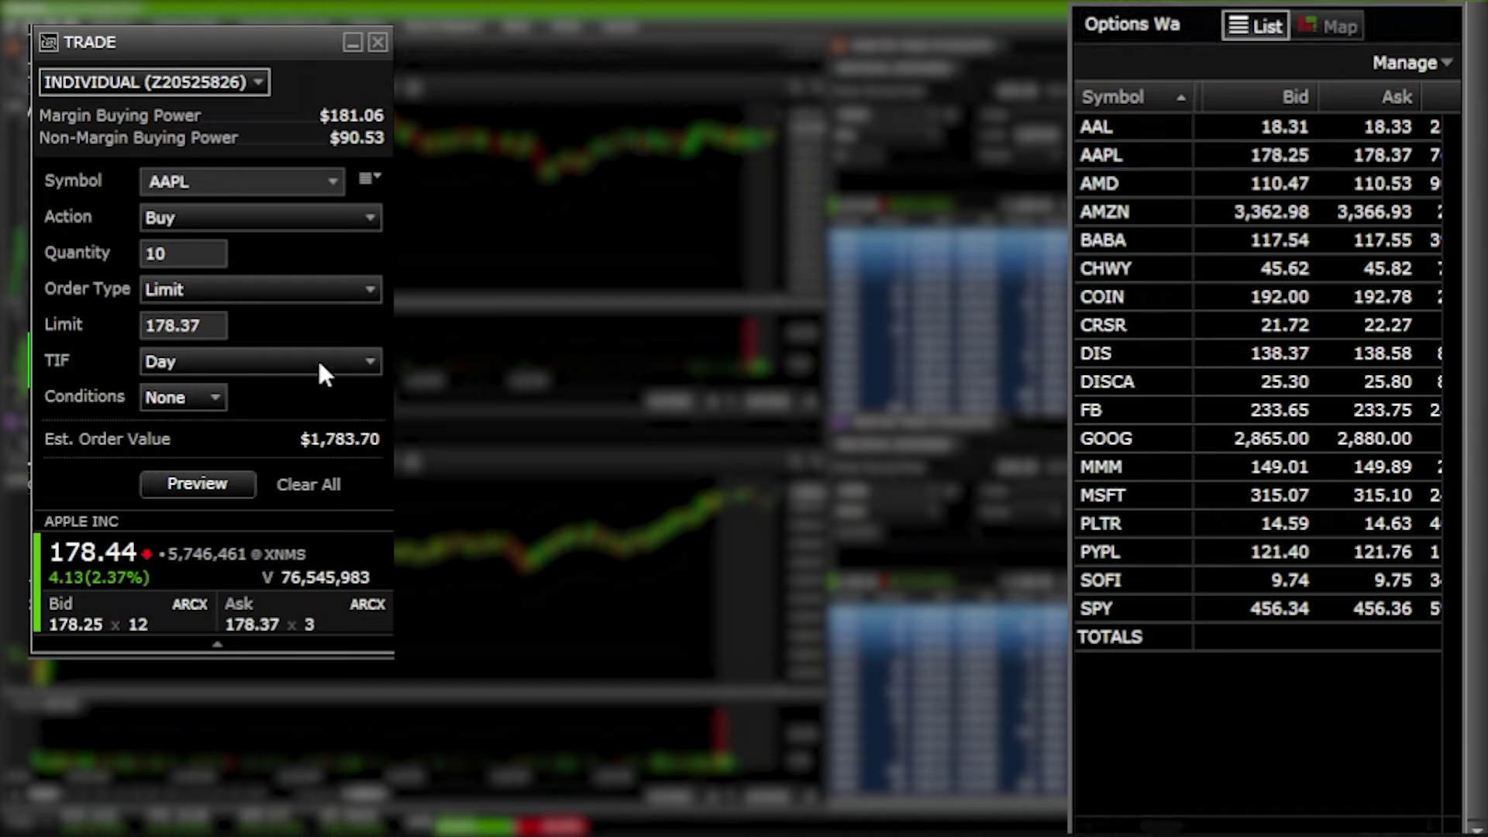
pyautogui.click(193, 325)
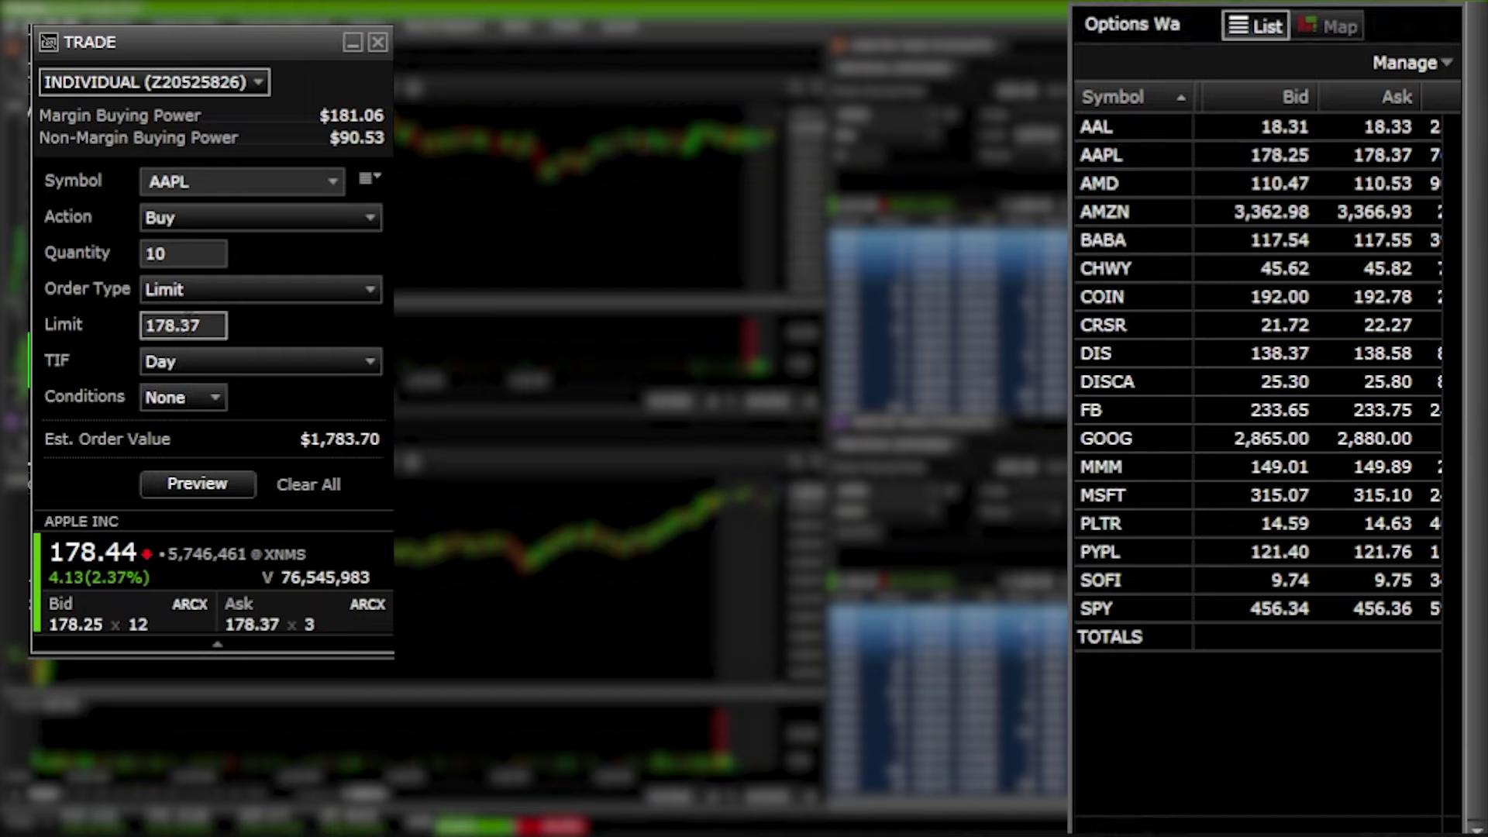
pyautogui.click(1273, 162)
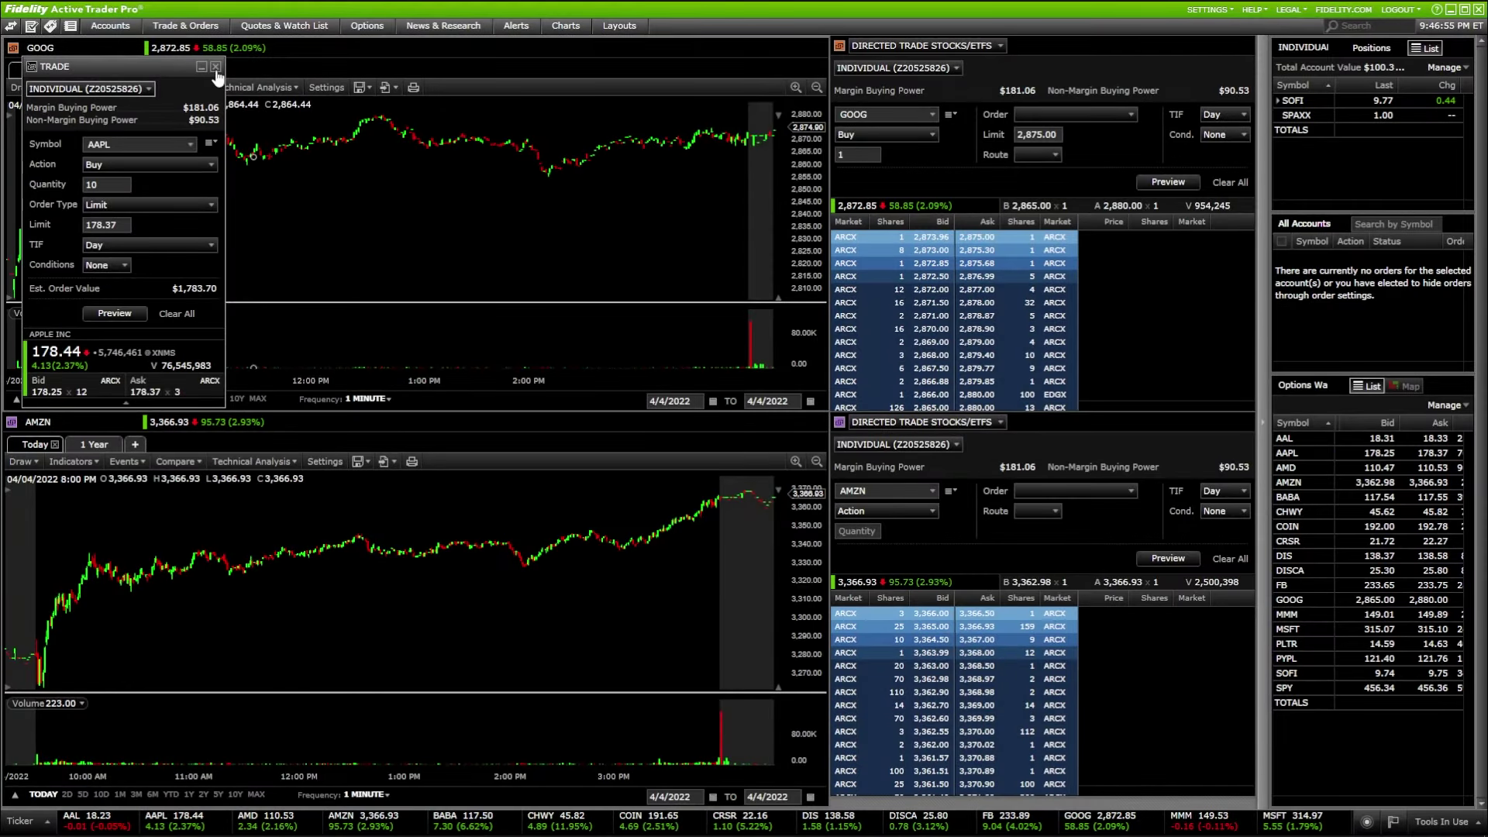
pyautogui.click(215, 68)
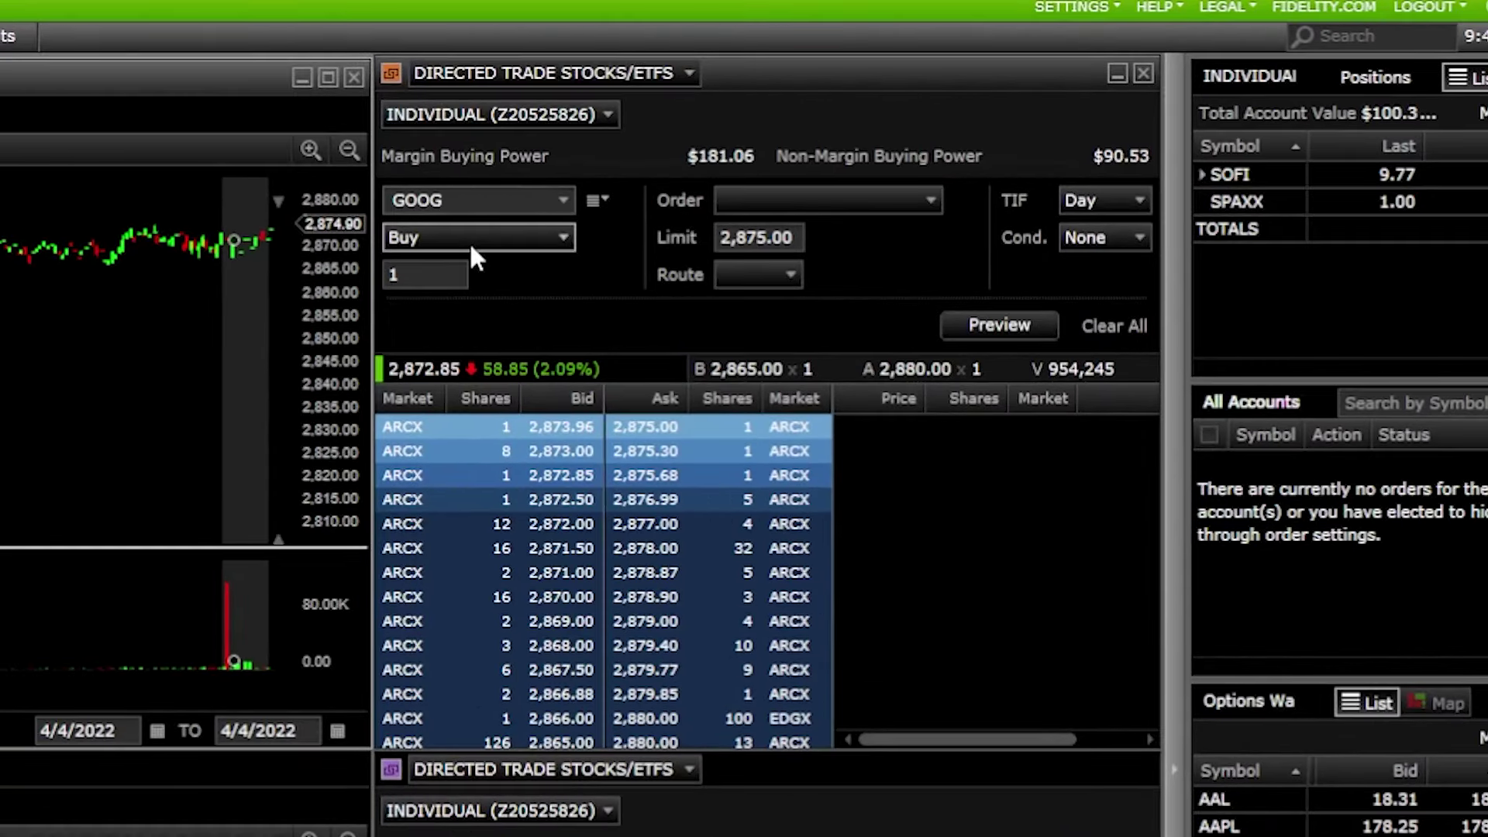
# Step: Set the quantity to 5 and the limit price to 2800 in the GOOG directed trade ticket
pyautogui.click(867, 155)
pyautogui.press('Tab')
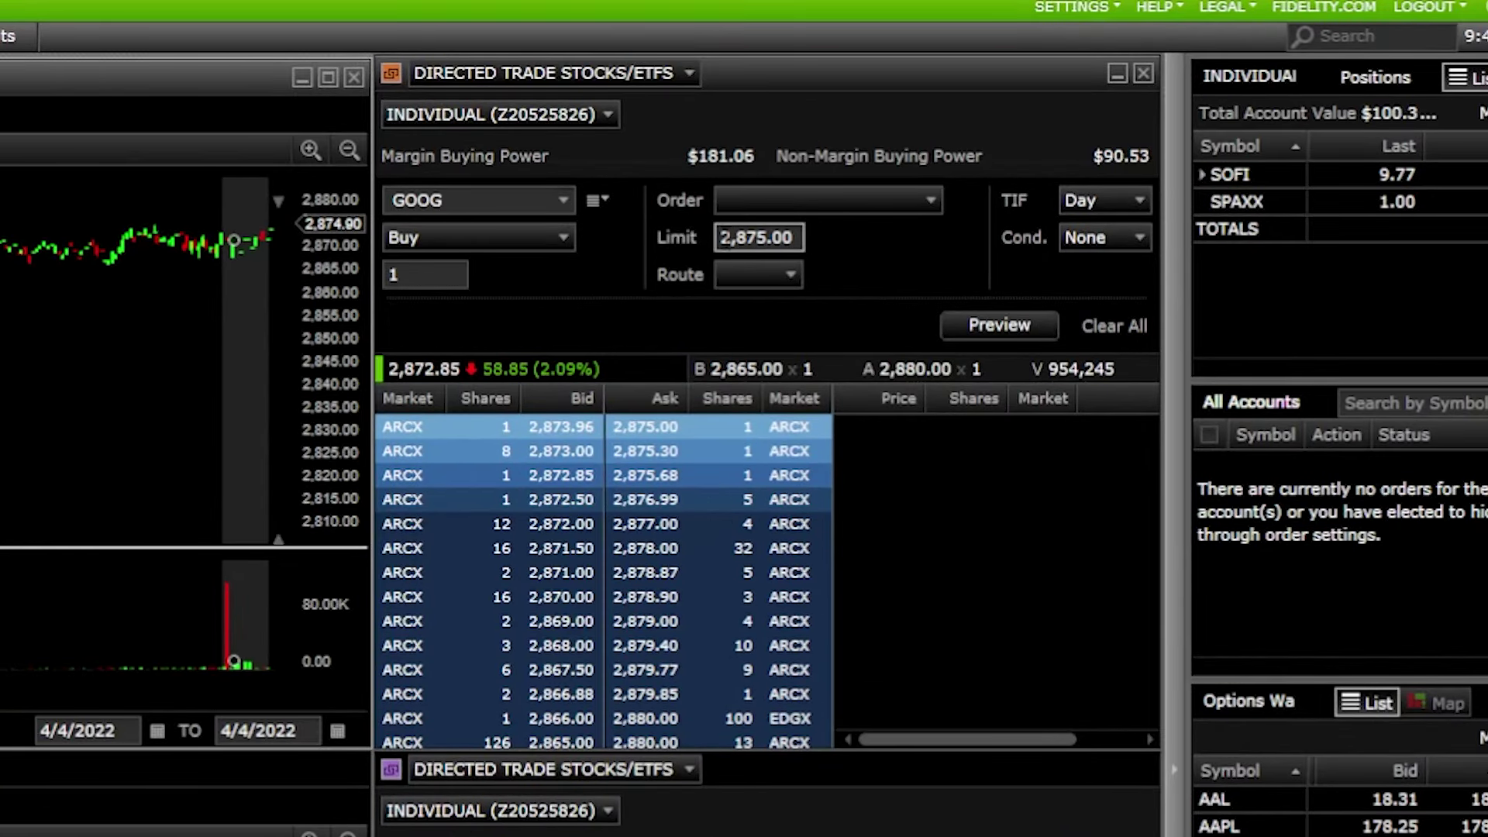
pyautogui.click(776, 249)
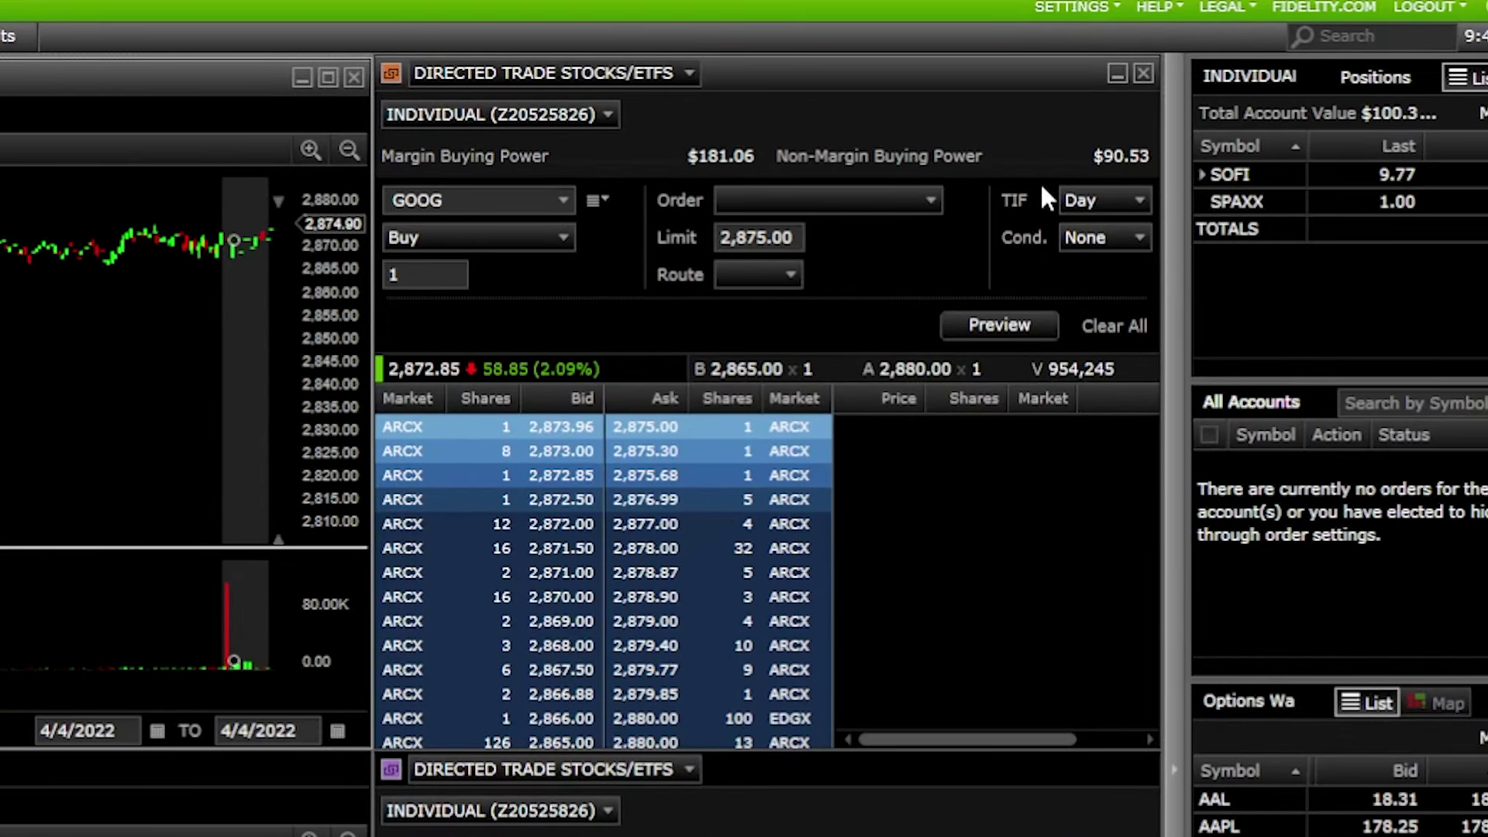
pyautogui.hotkey('shift', 'Tab')
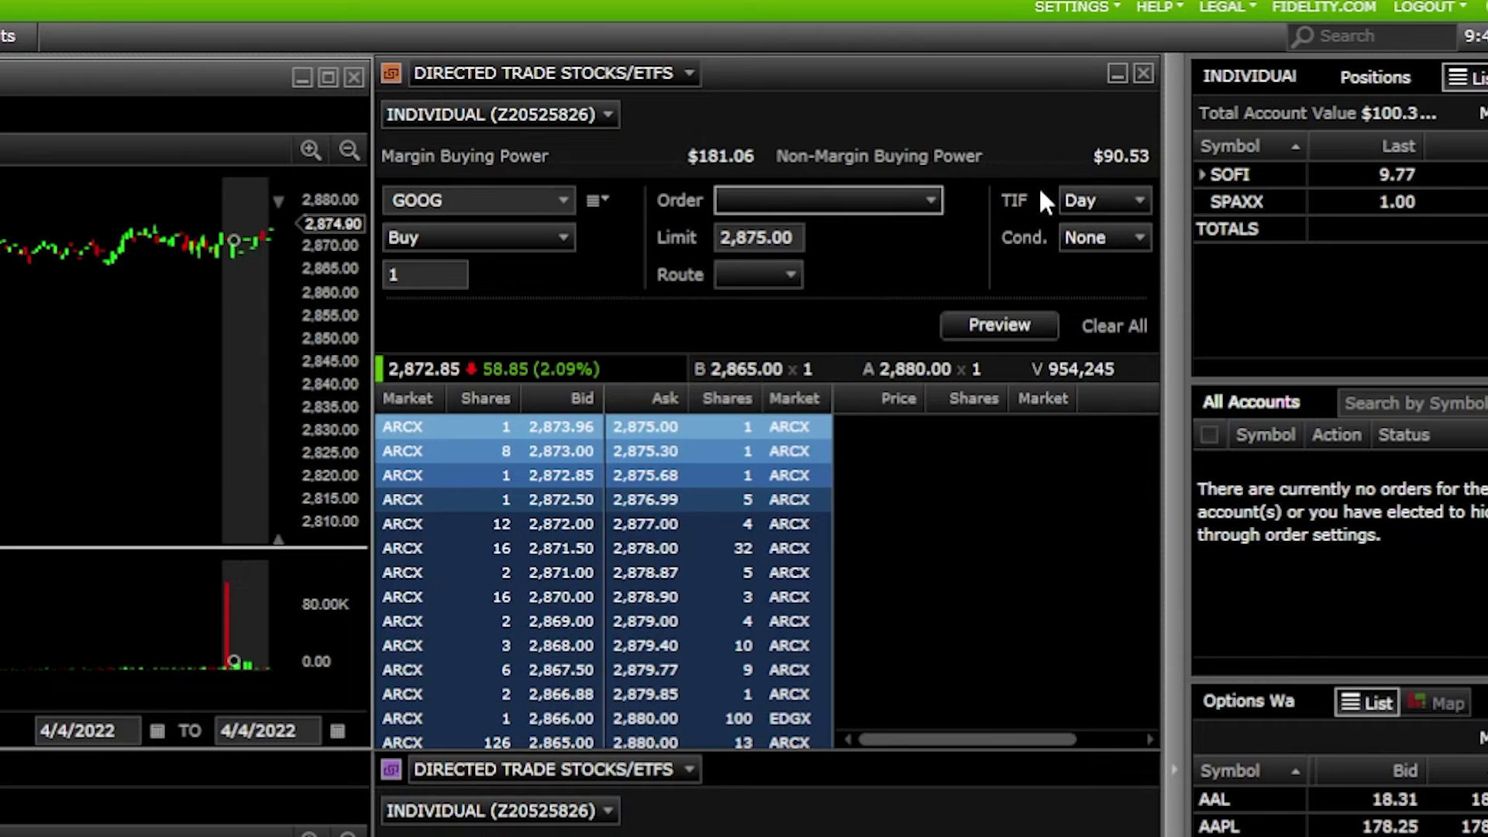
pyautogui.click(461, 278)
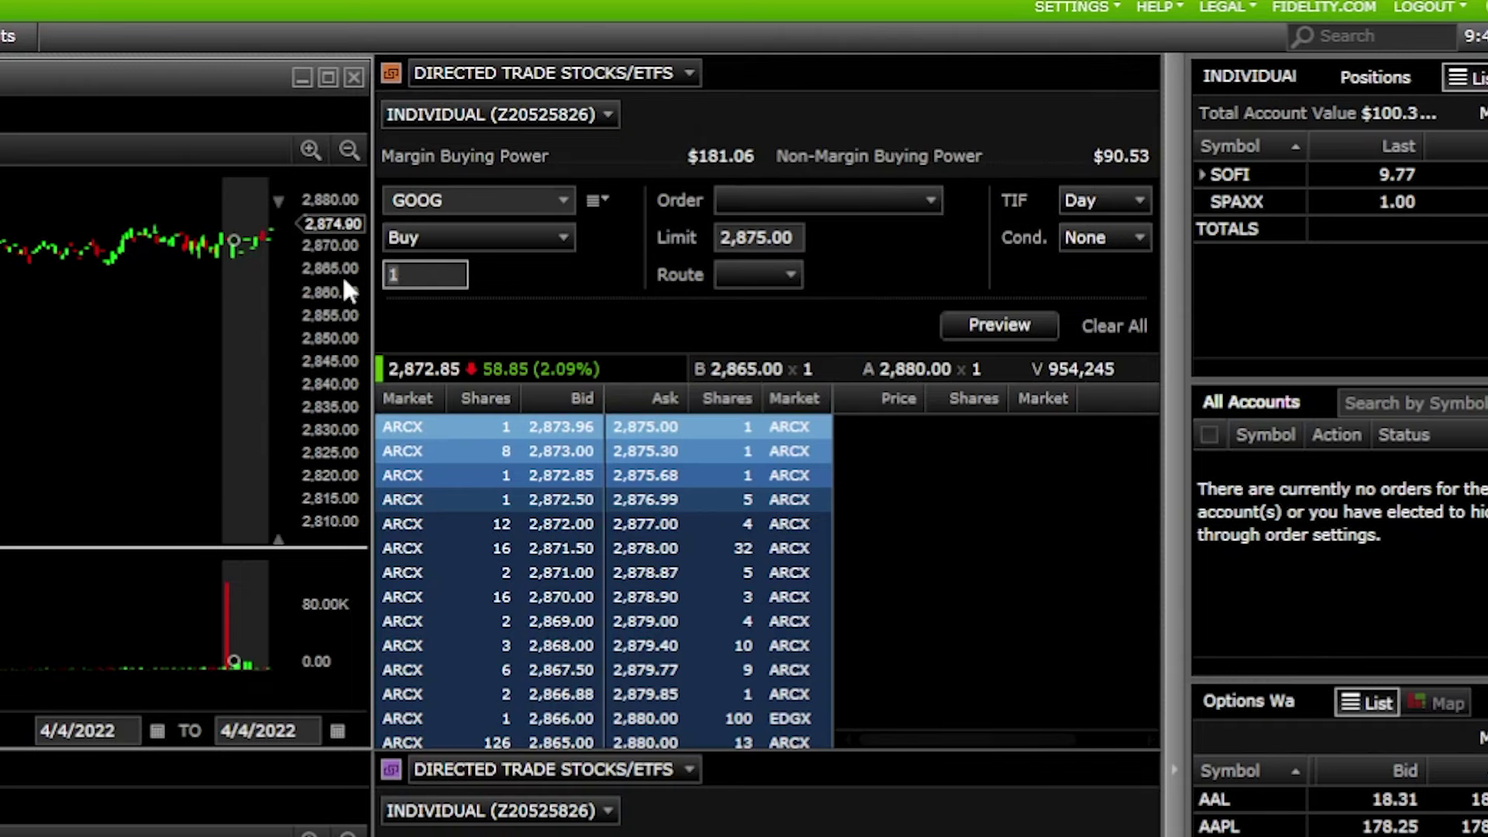
pyautogui.write('5')
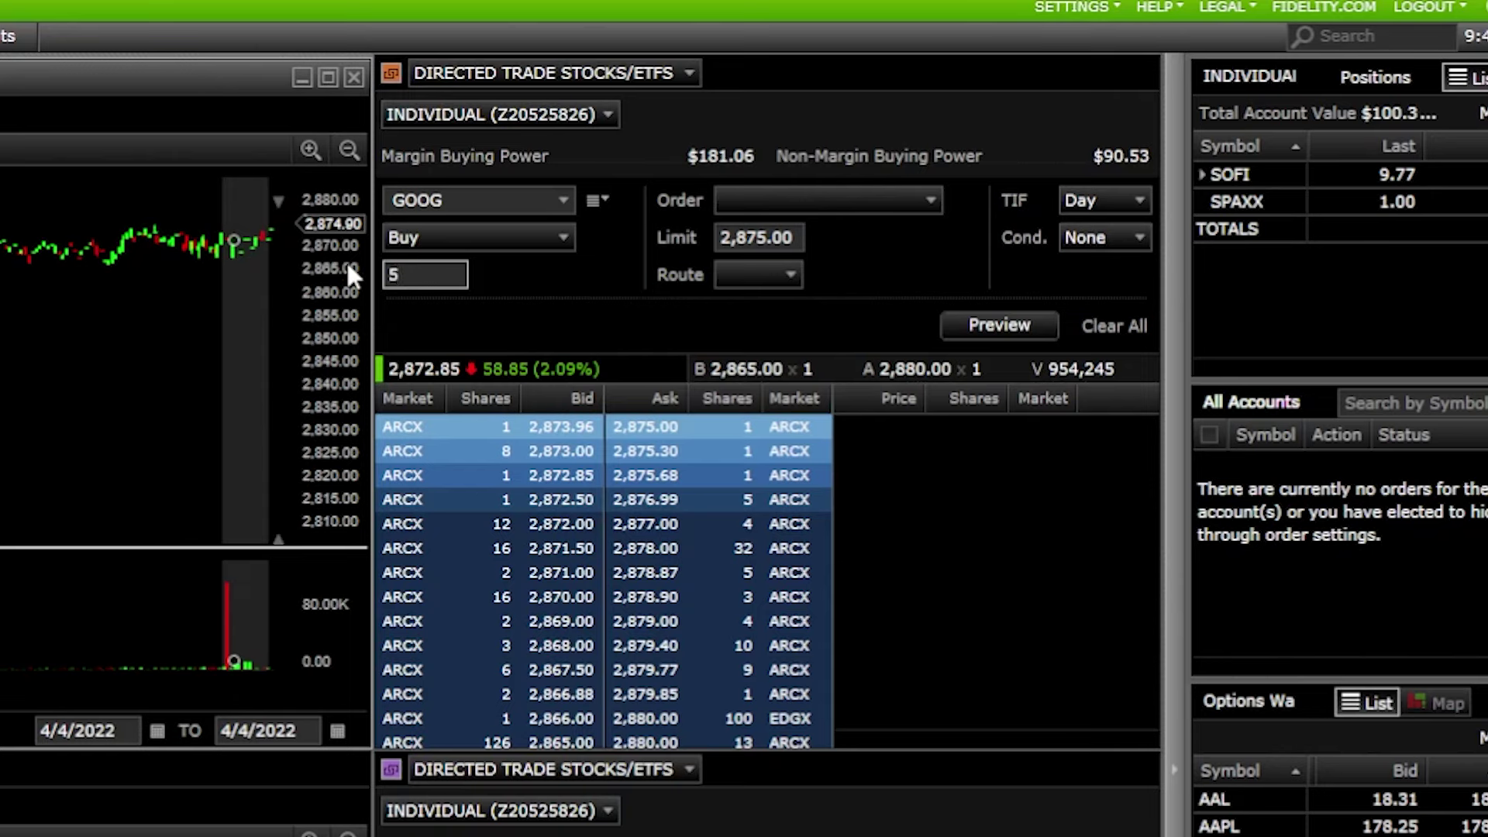
pyautogui.click(727, 245)
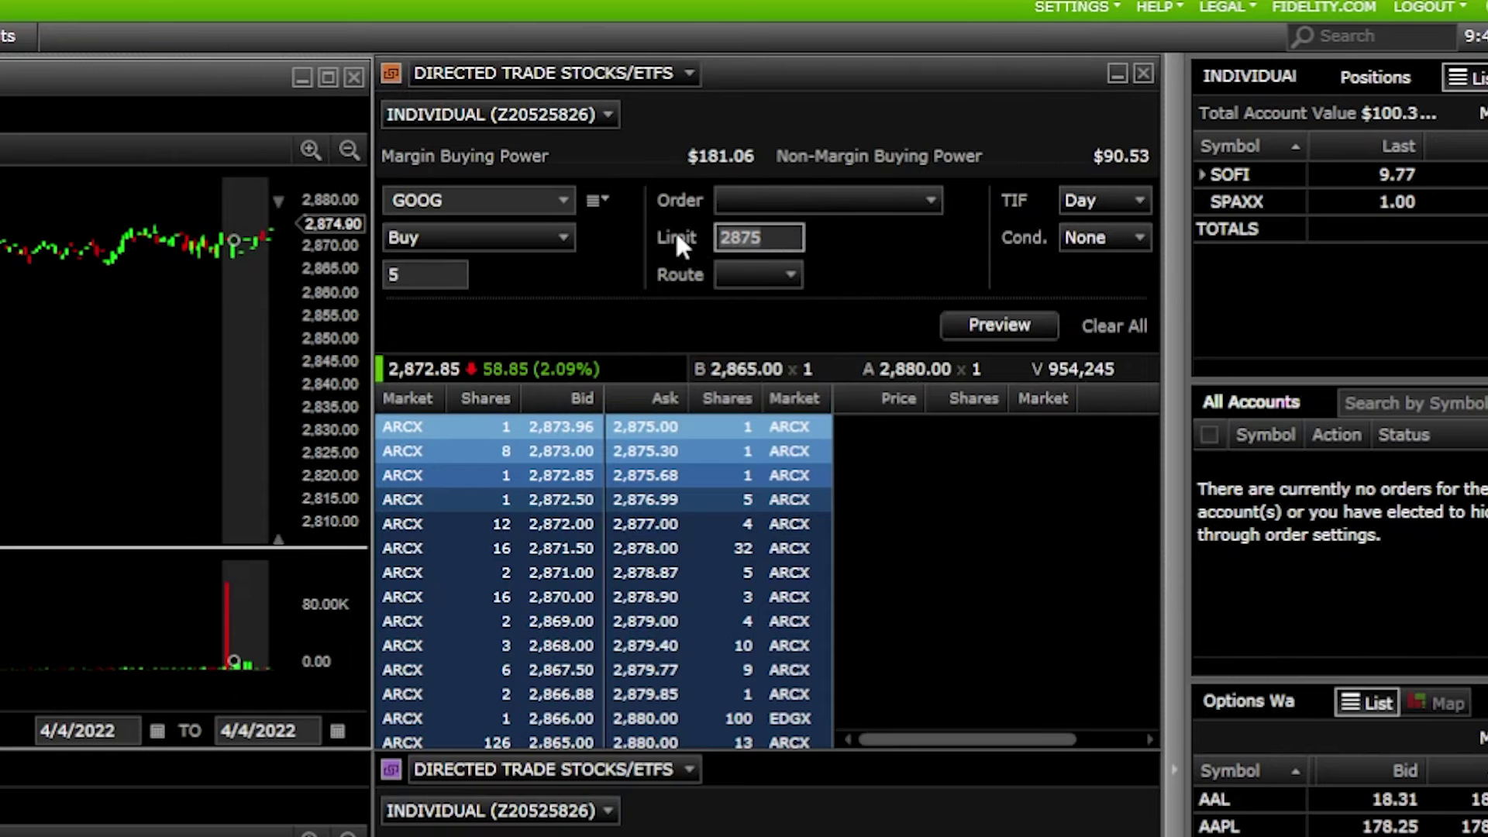
pyautogui.write('2800')
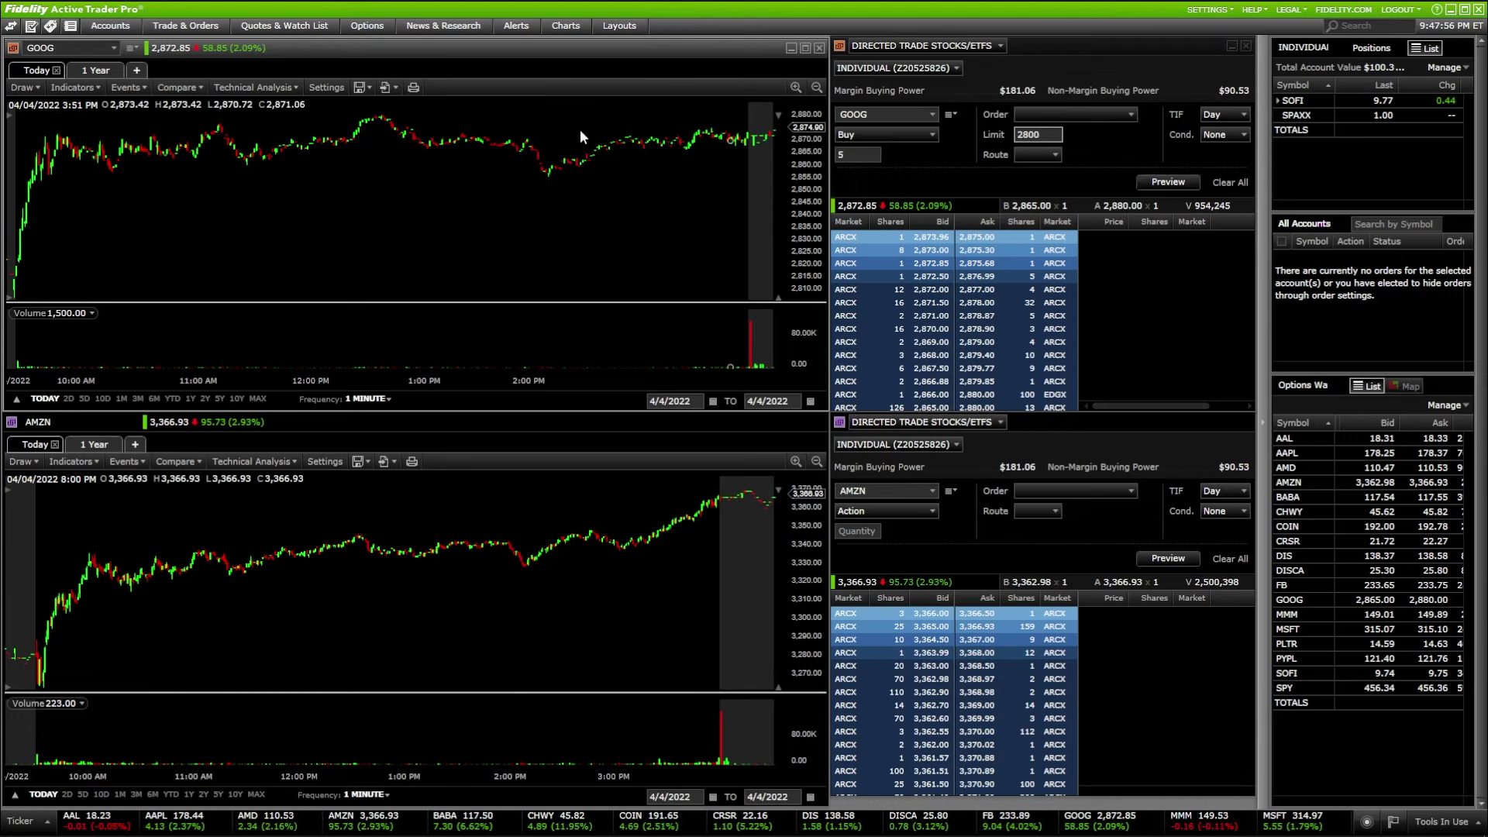
# Step: Fill in a Sell Short ticket opened from the GOOG chart with a limit of 3000, and close it without submitting
pyautogui.rightClick(346, 169)
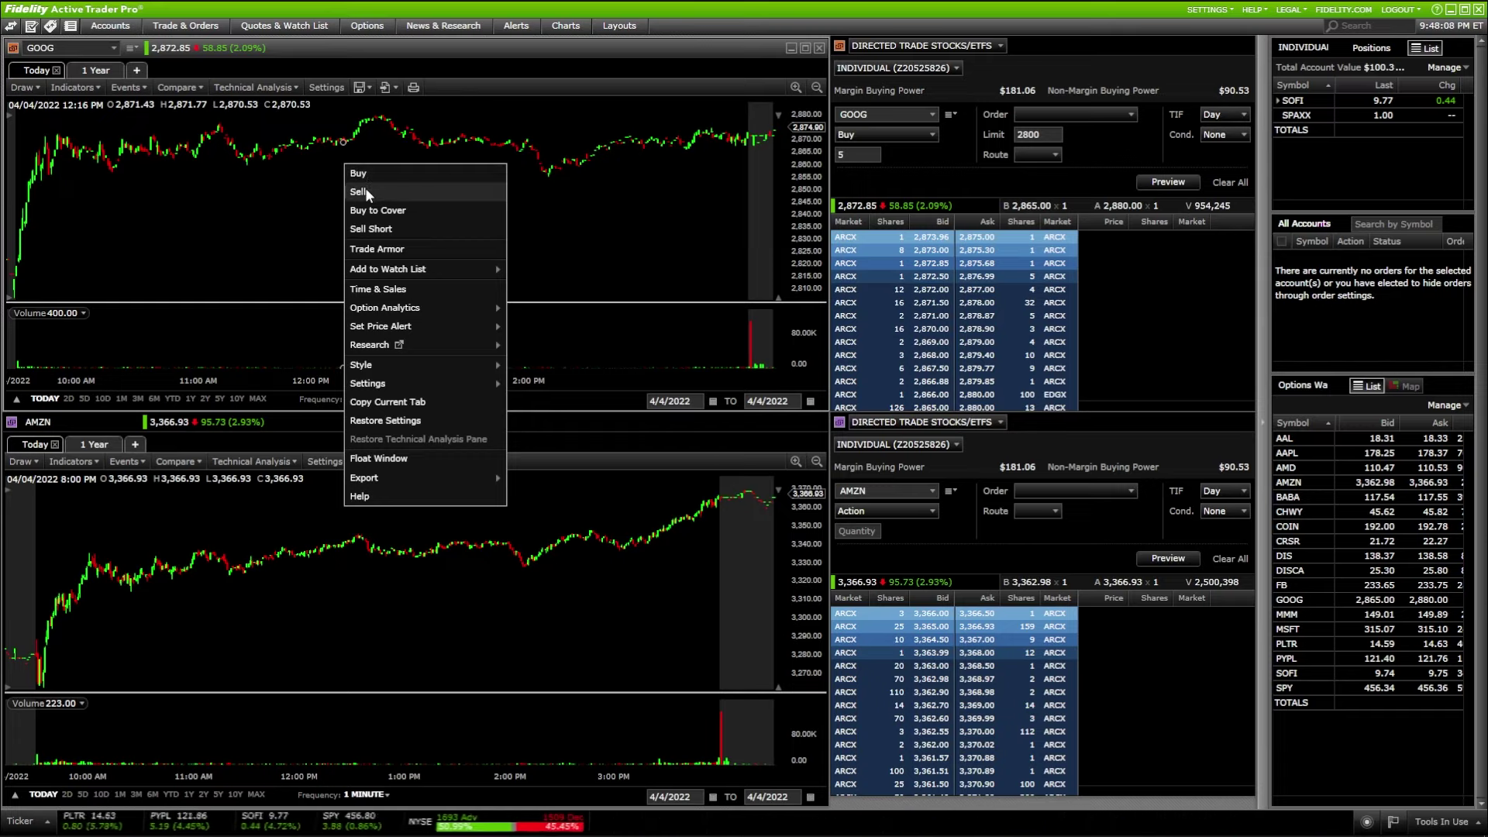
pyautogui.click(378, 227)
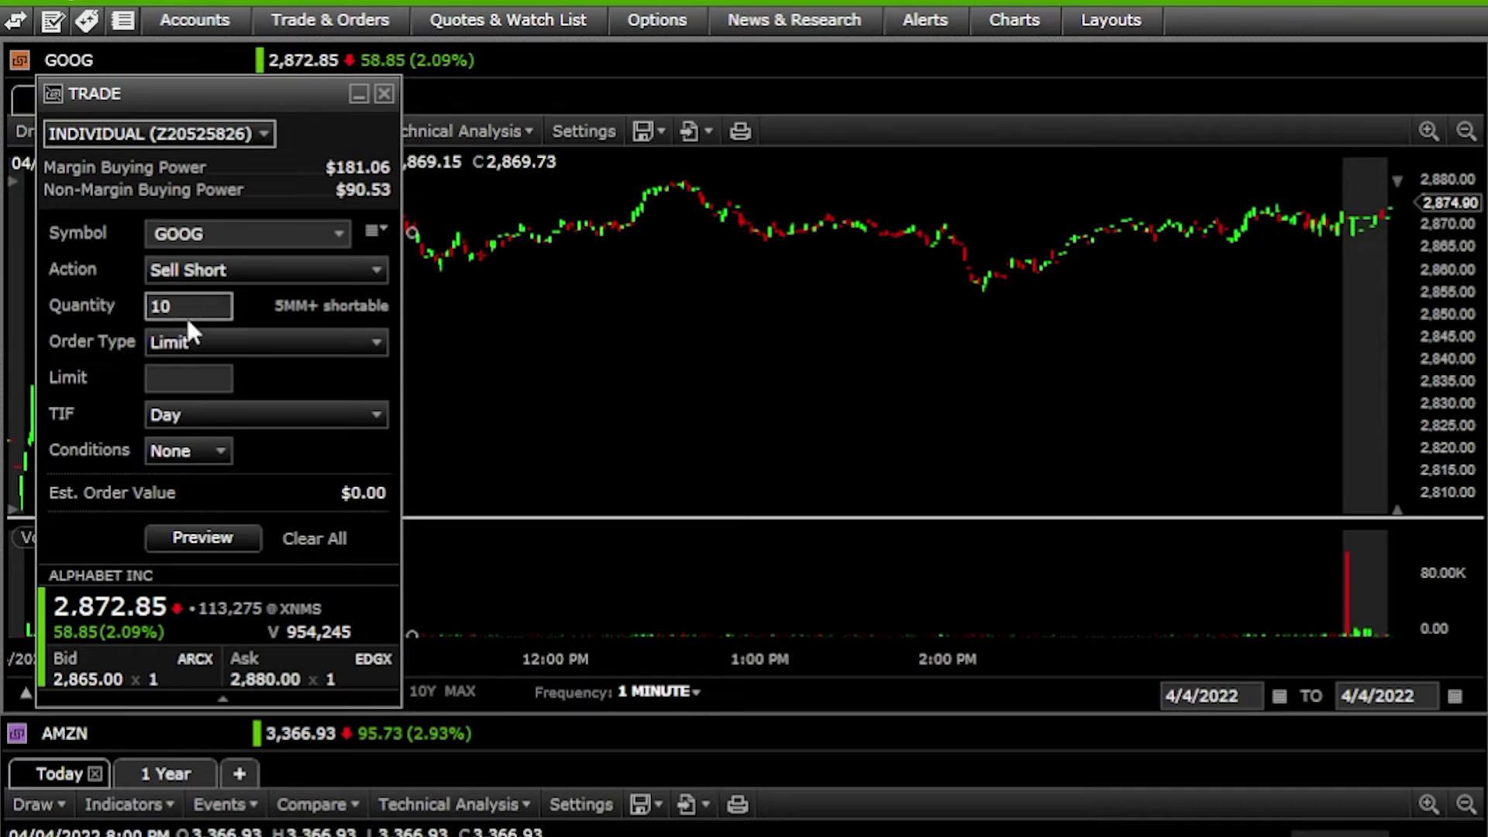
pyautogui.click(188, 380)
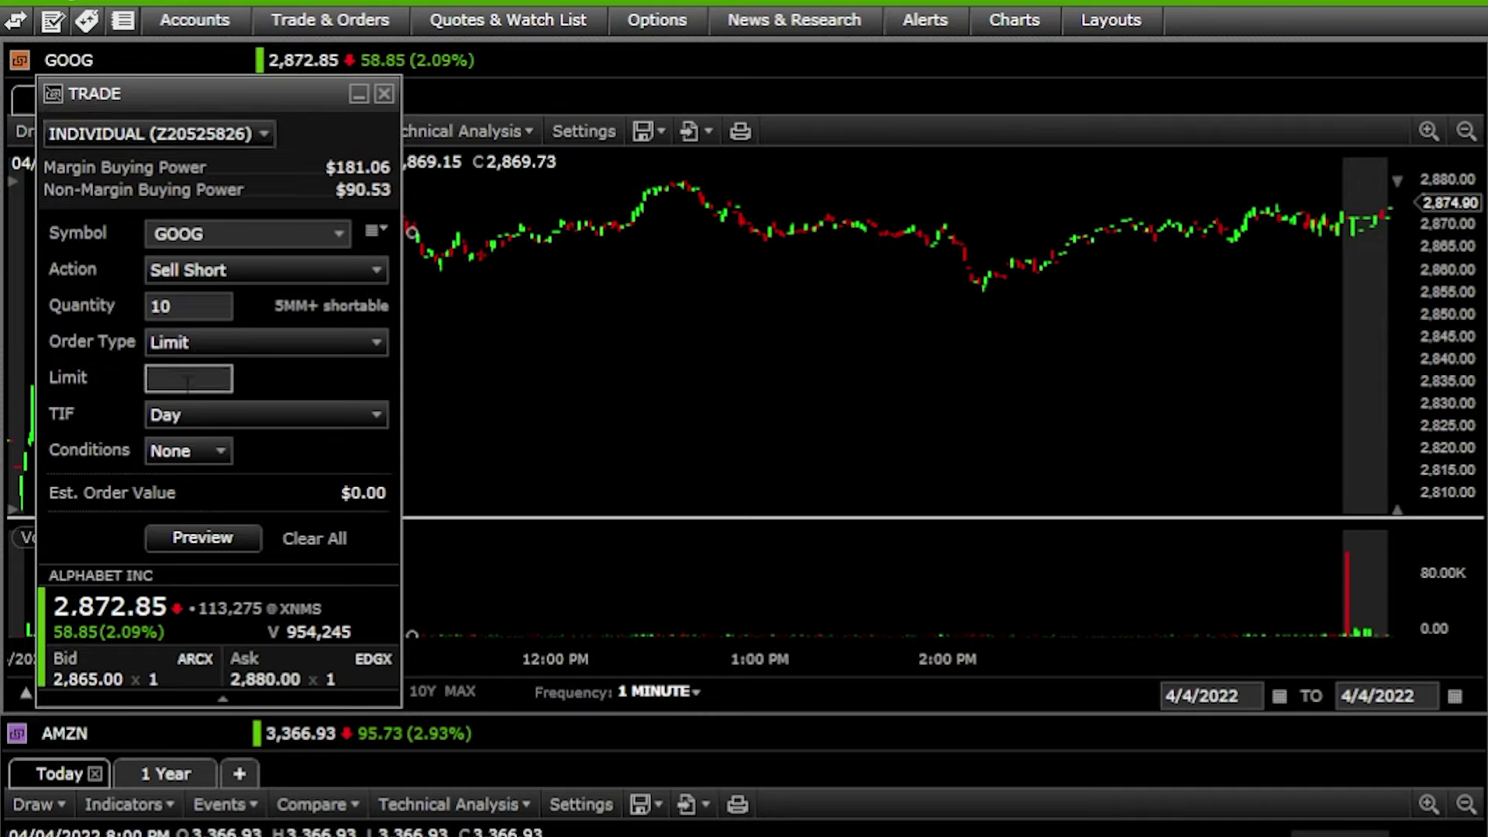
pyautogui.write('3000')
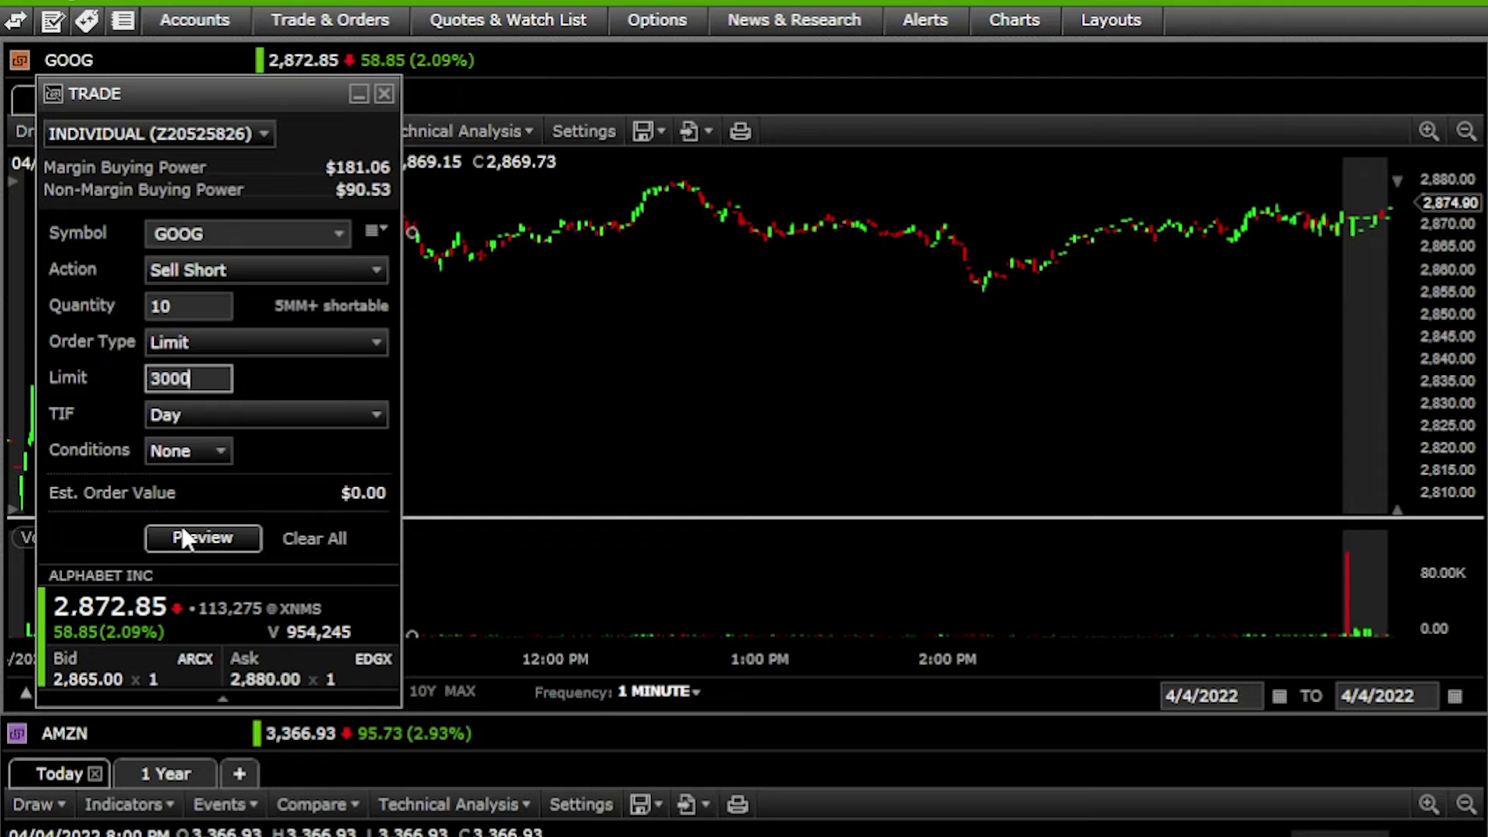
pyautogui.click(382, 94)
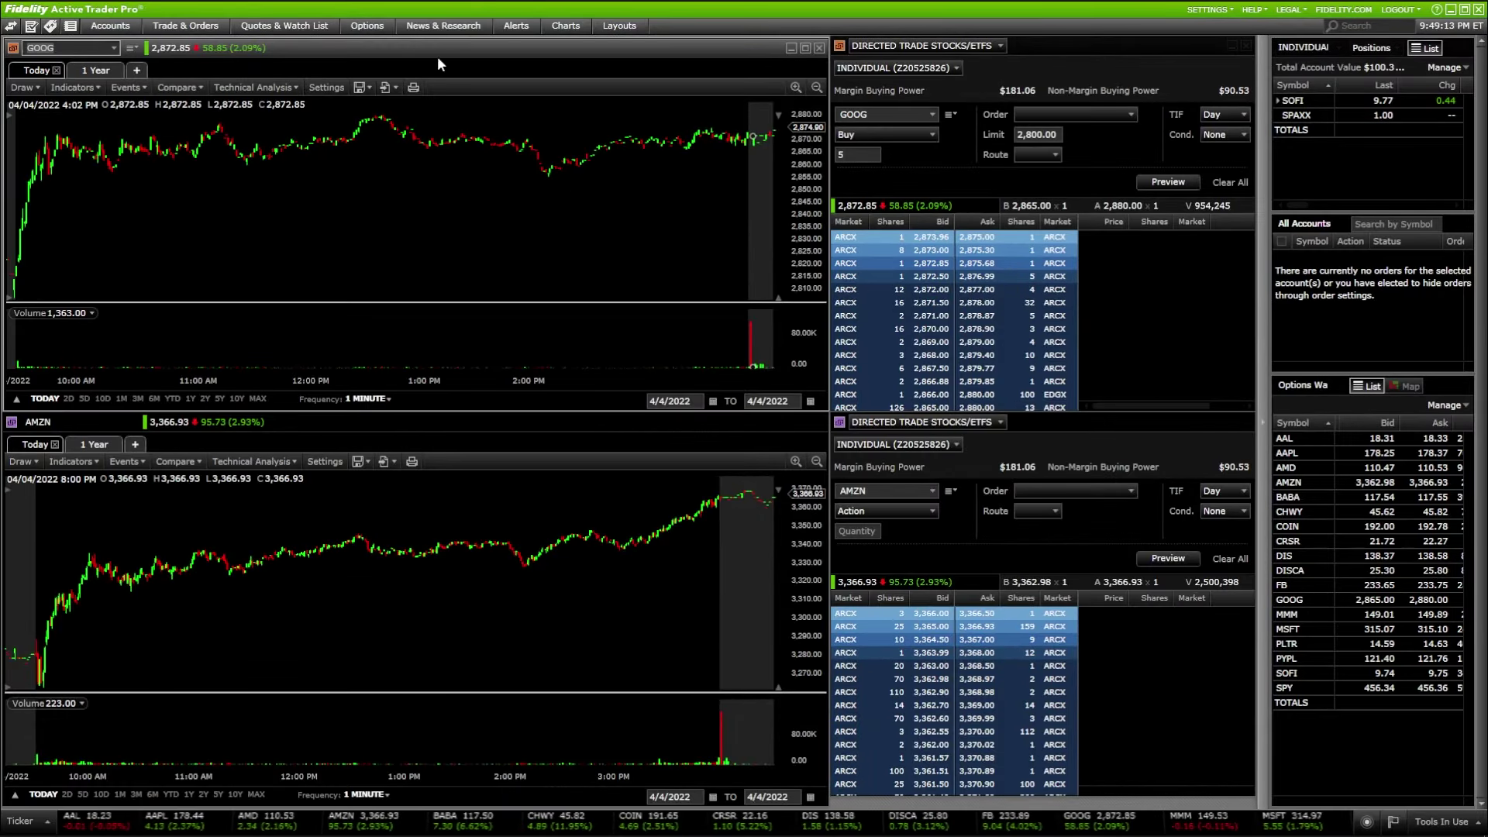
# Step: Open the account's Positions in a floating window and reposition it over the GOOG chart
pyautogui.click(115, 26)
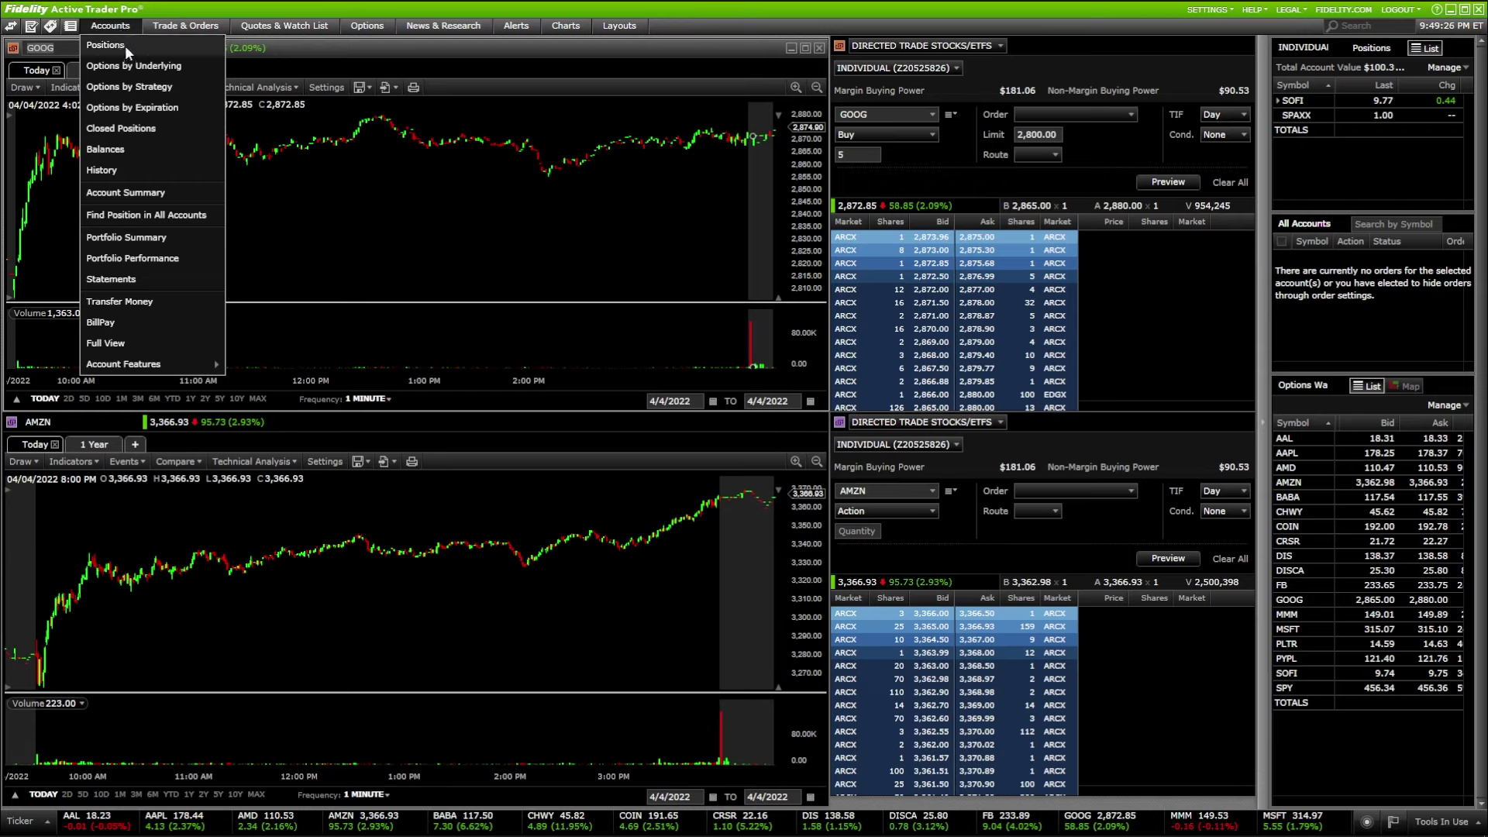
pyautogui.click(124, 45)
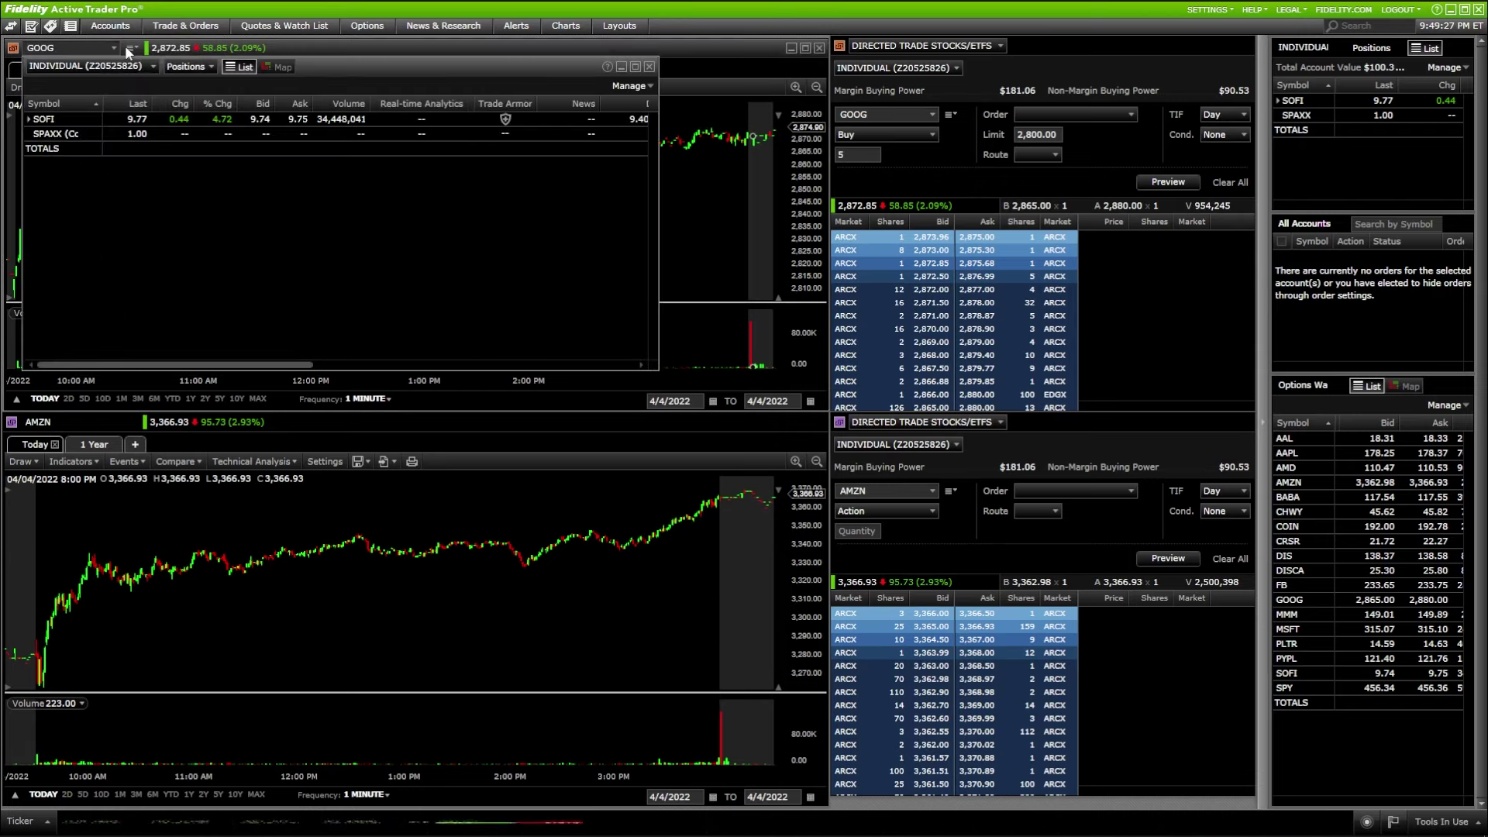
pyautogui.moveTo(324, 64); pyautogui.dragTo(482, 93)
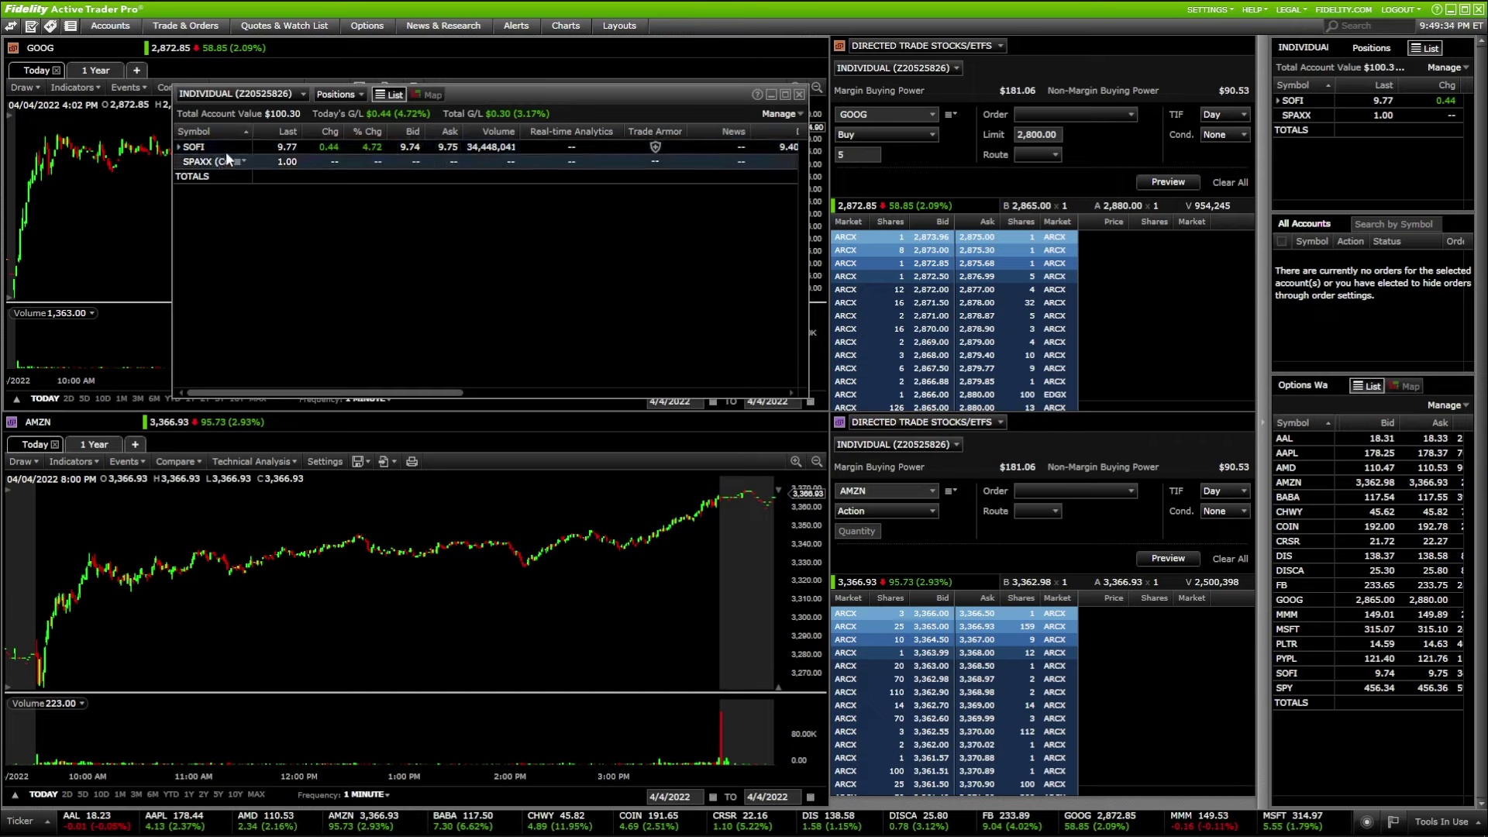
# Step: Expand the SOFI position's lots, then open a prefilled Sell ticket for the position and close it without submitting
pyautogui.click(179, 147)
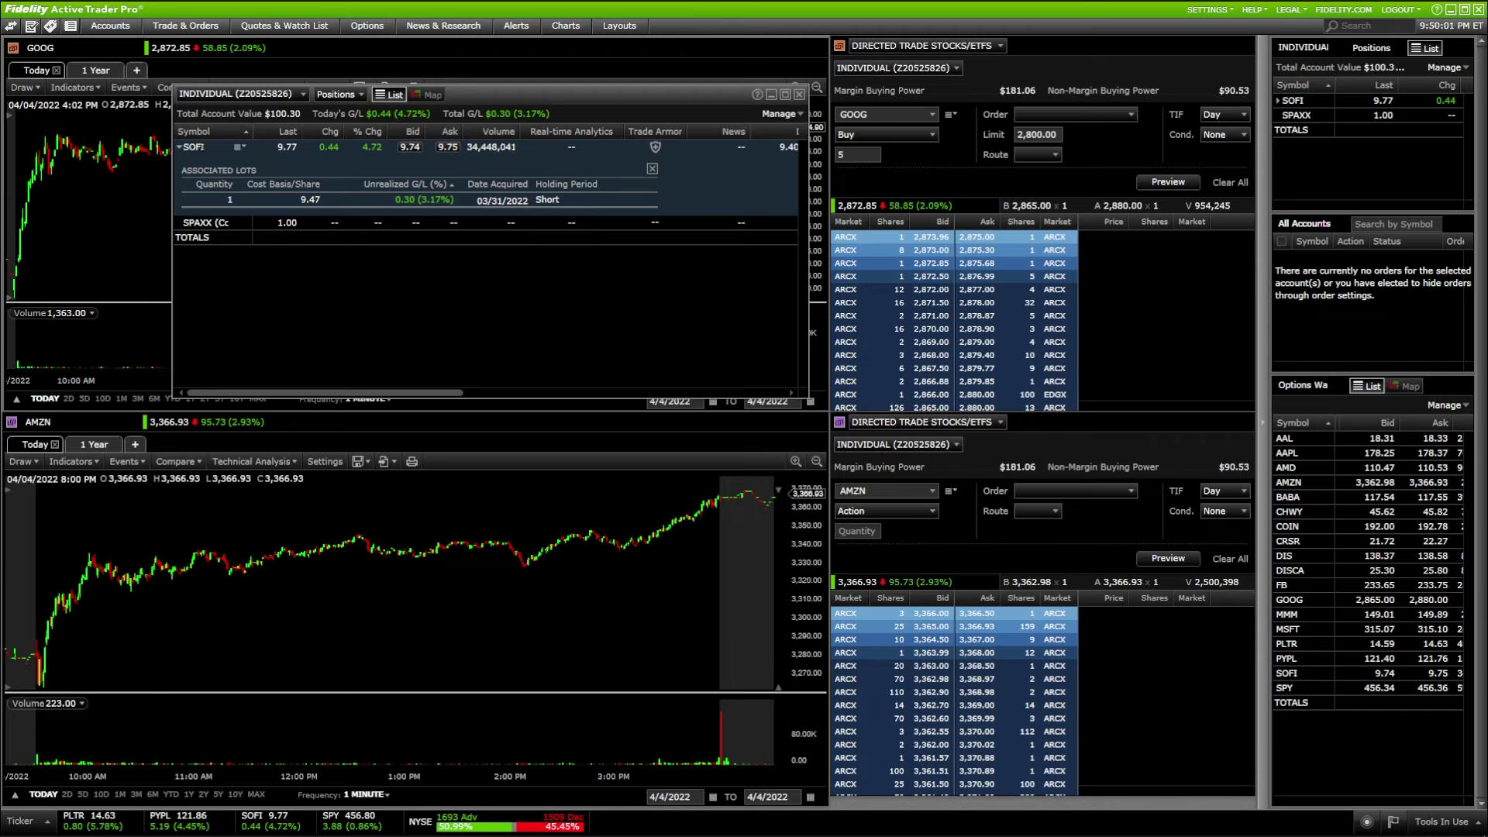
pyautogui.rightClick(200, 148)
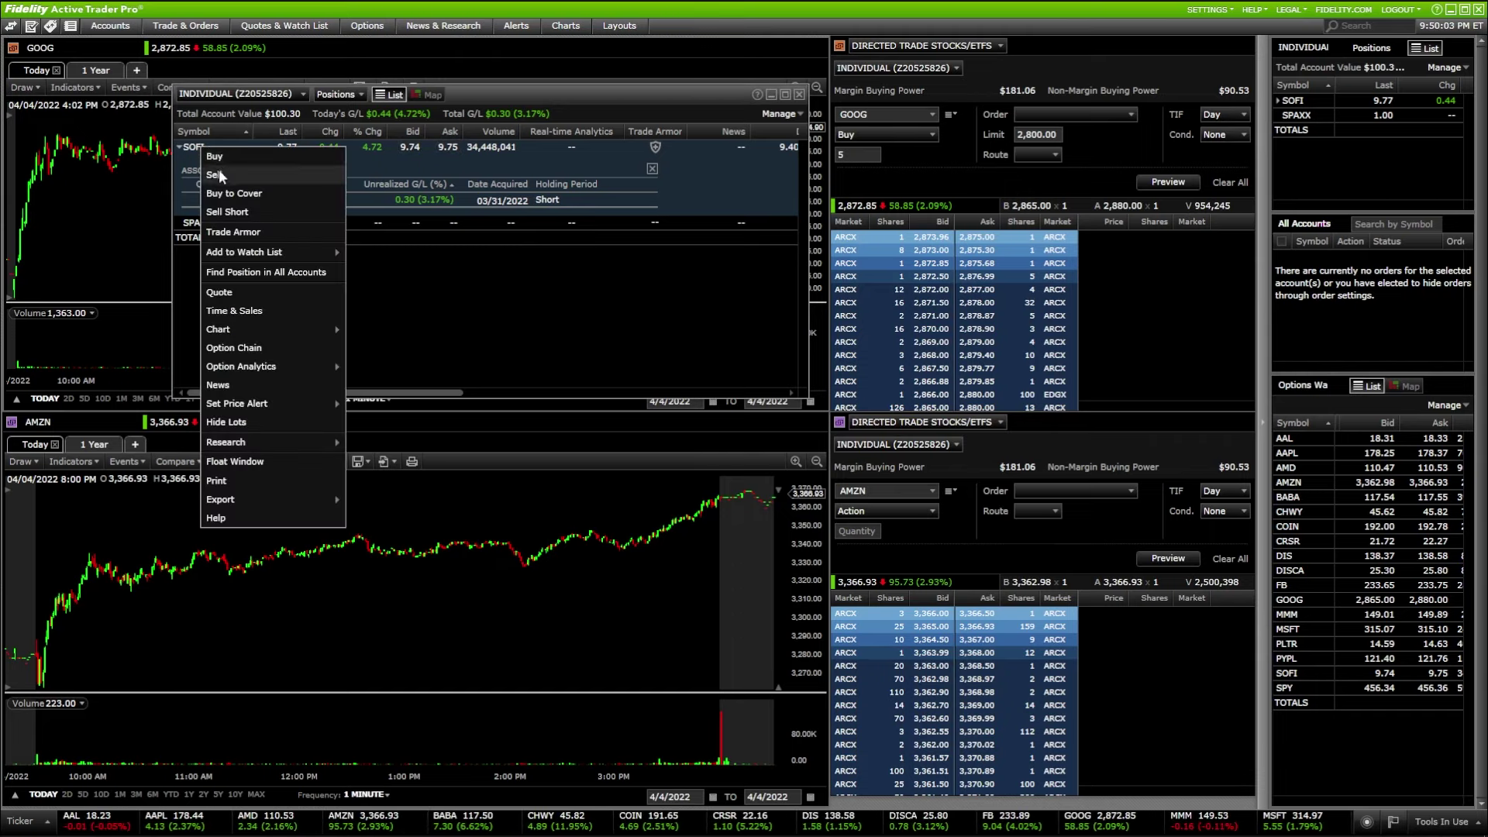
pyautogui.click(217, 175)
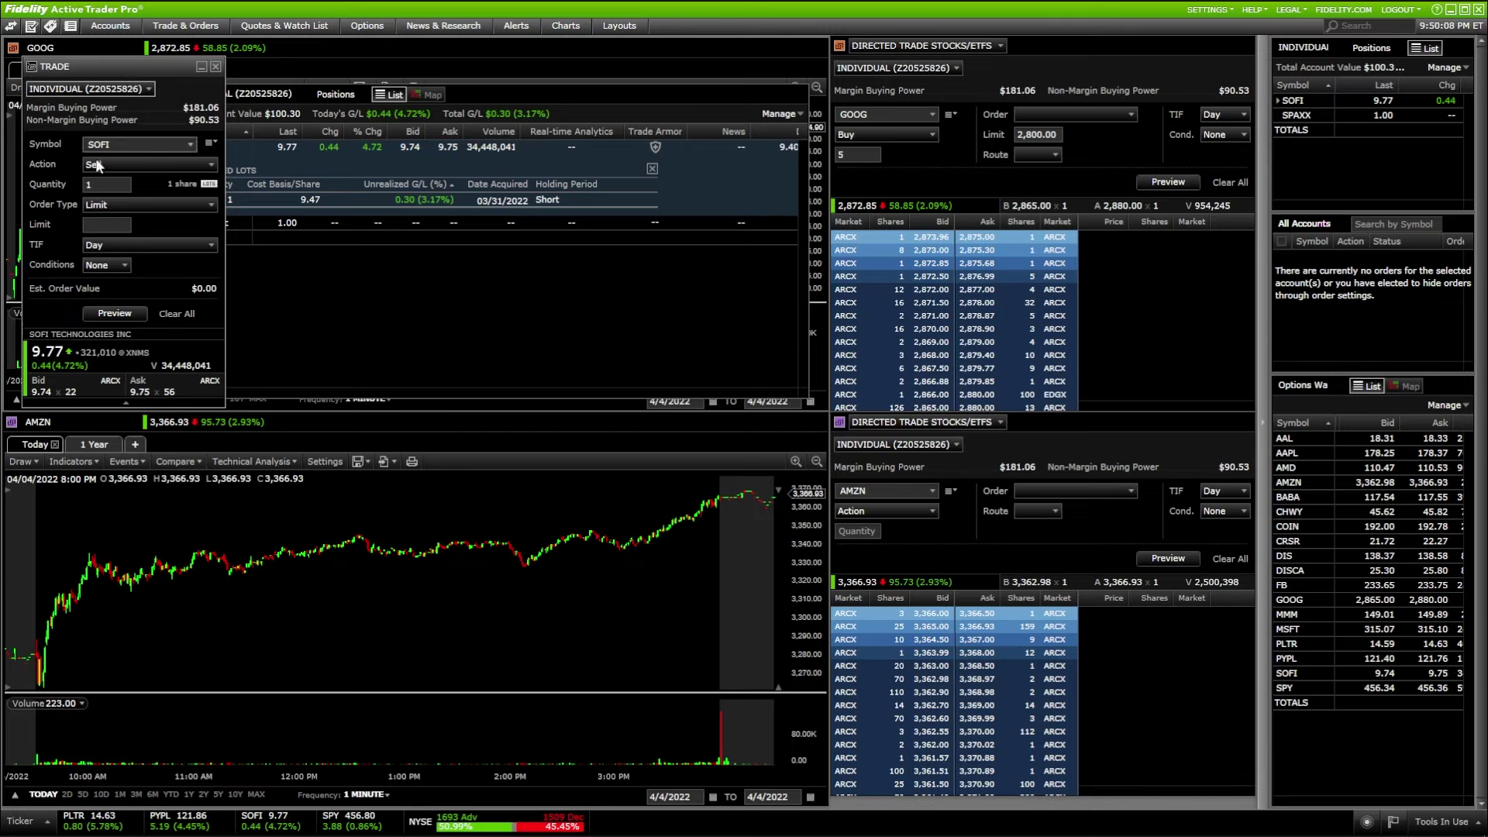
pyautogui.click(97, 184)
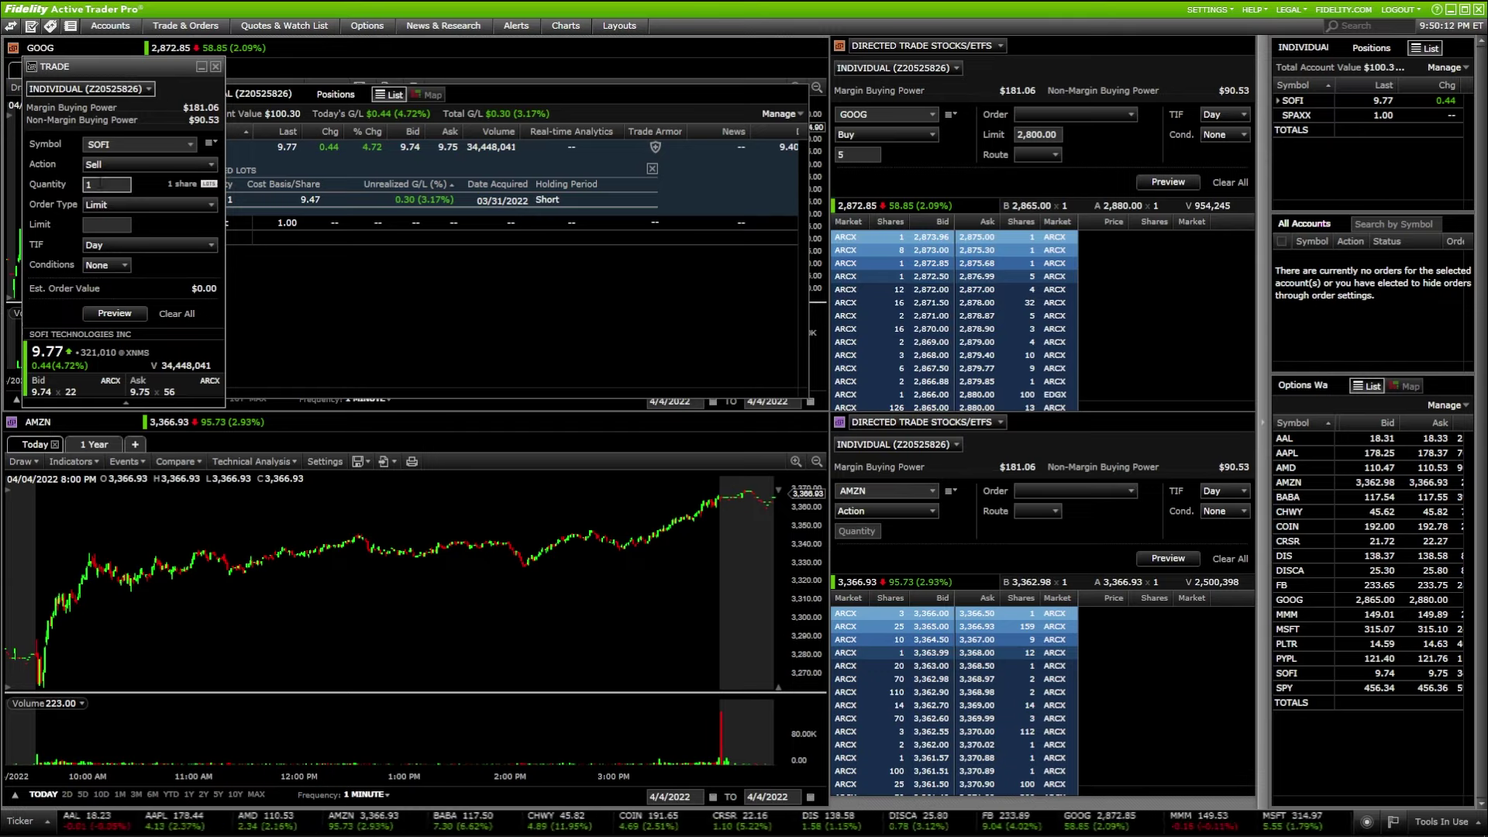
pyautogui.click(216, 68)
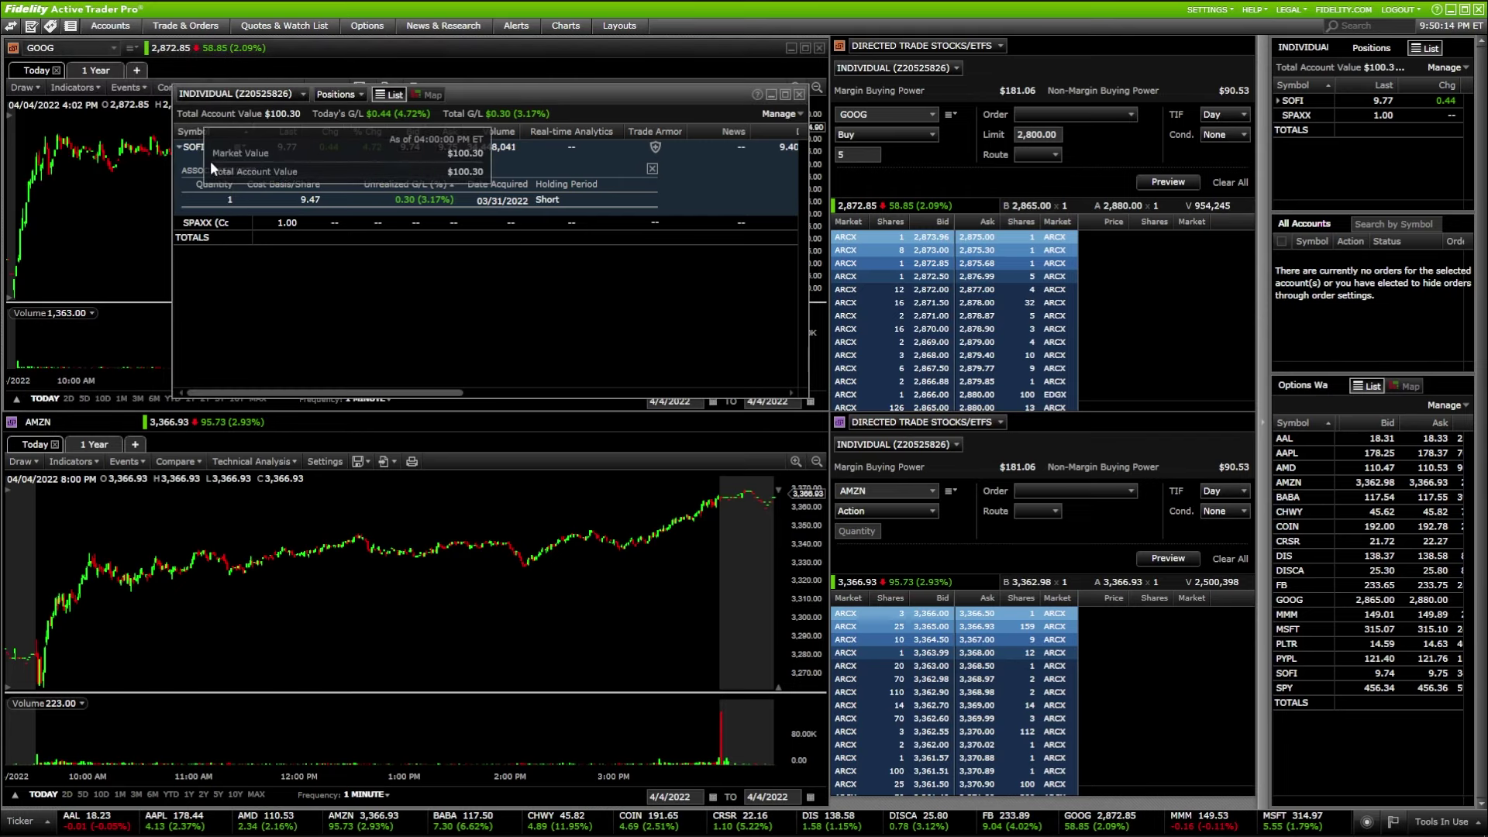
# Step: Fill in a Sell ticket from the SOFI position with a limit of 20 and Good 'til Canceled as time in force
pyautogui.click(240, 147)
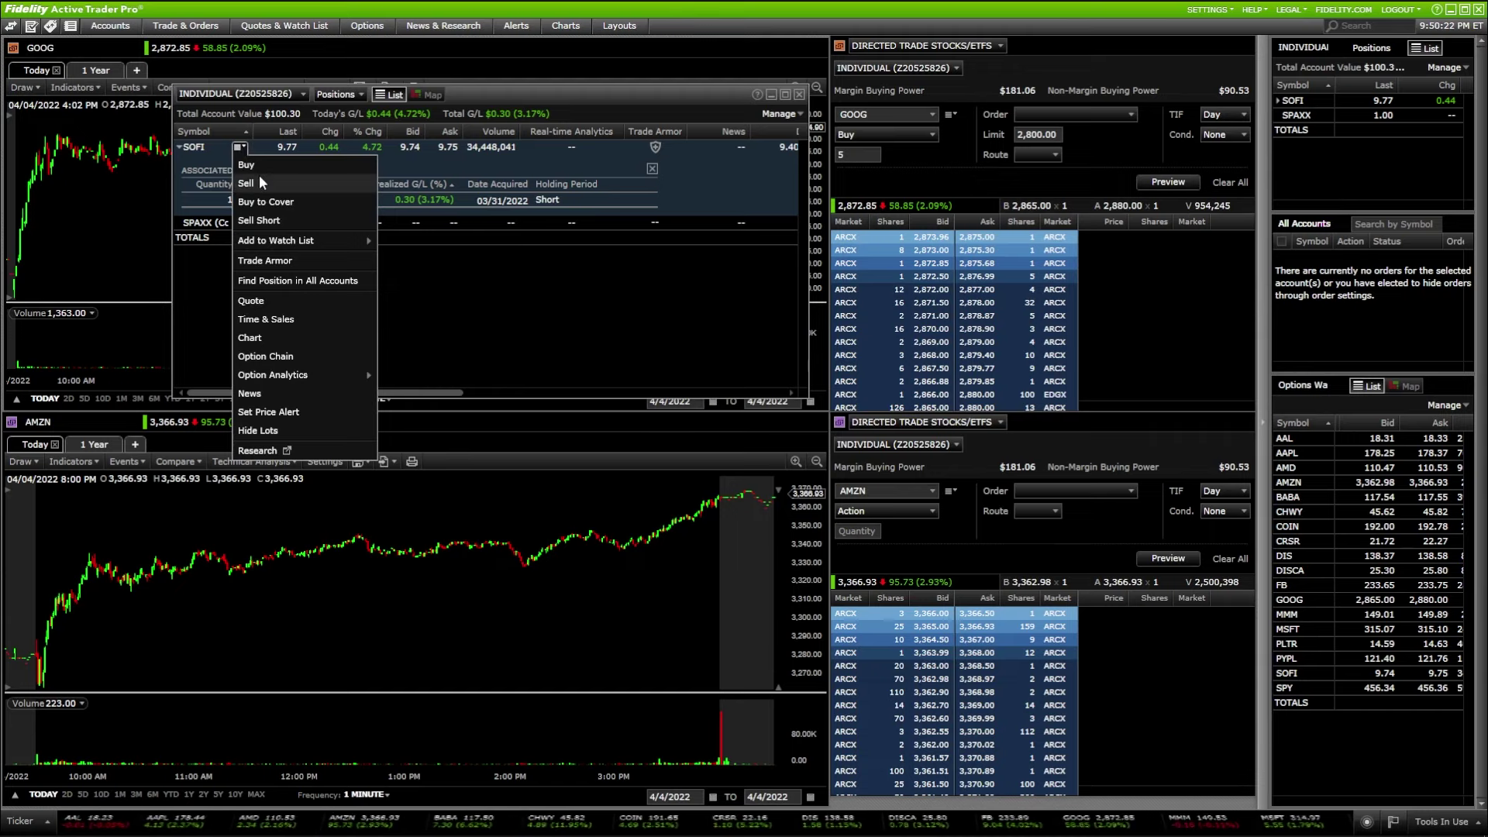
pyautogui.click(246, 183)
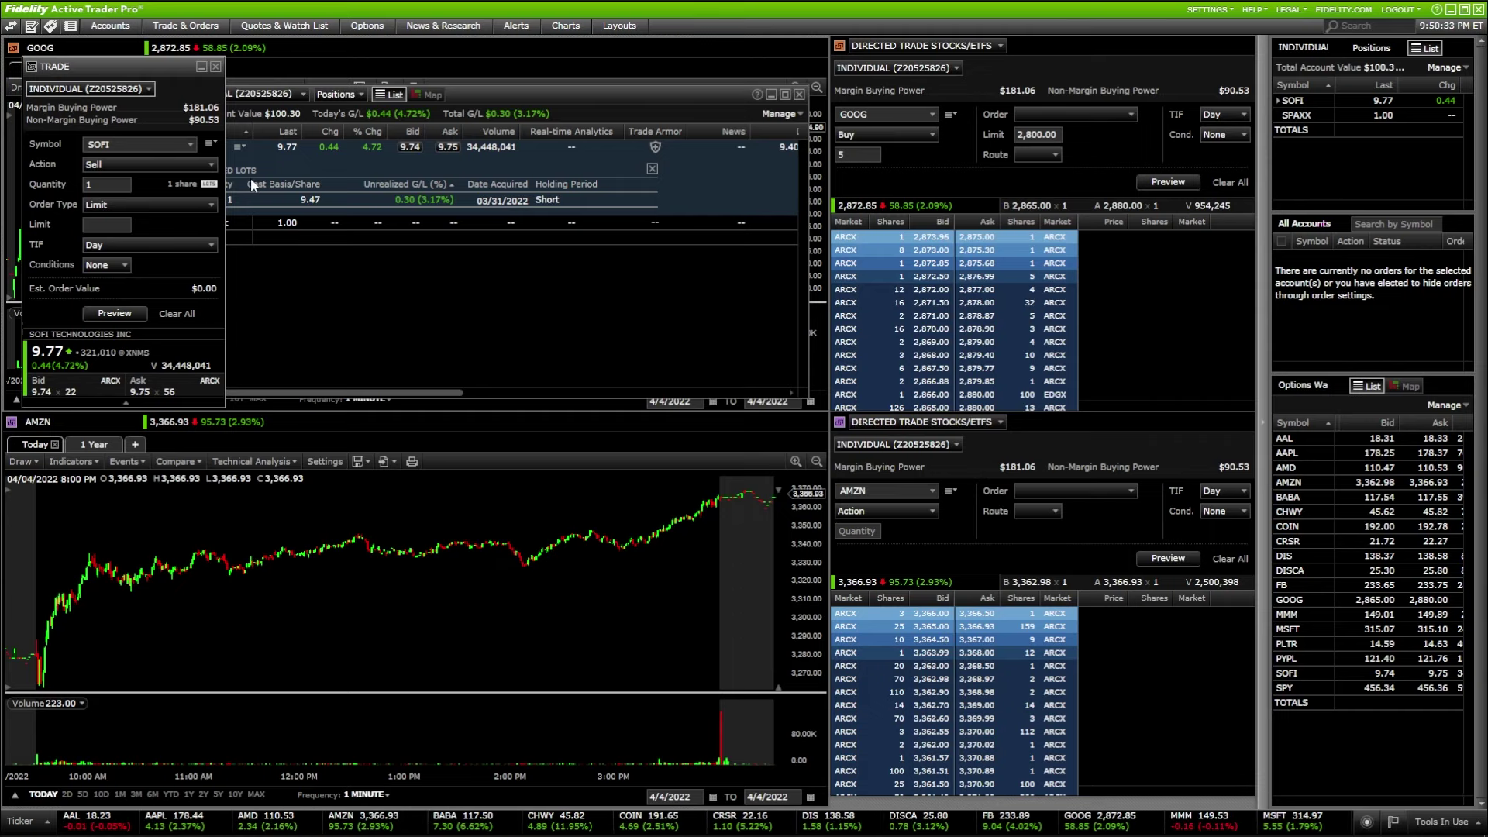
pyautogui.click(109, 225)
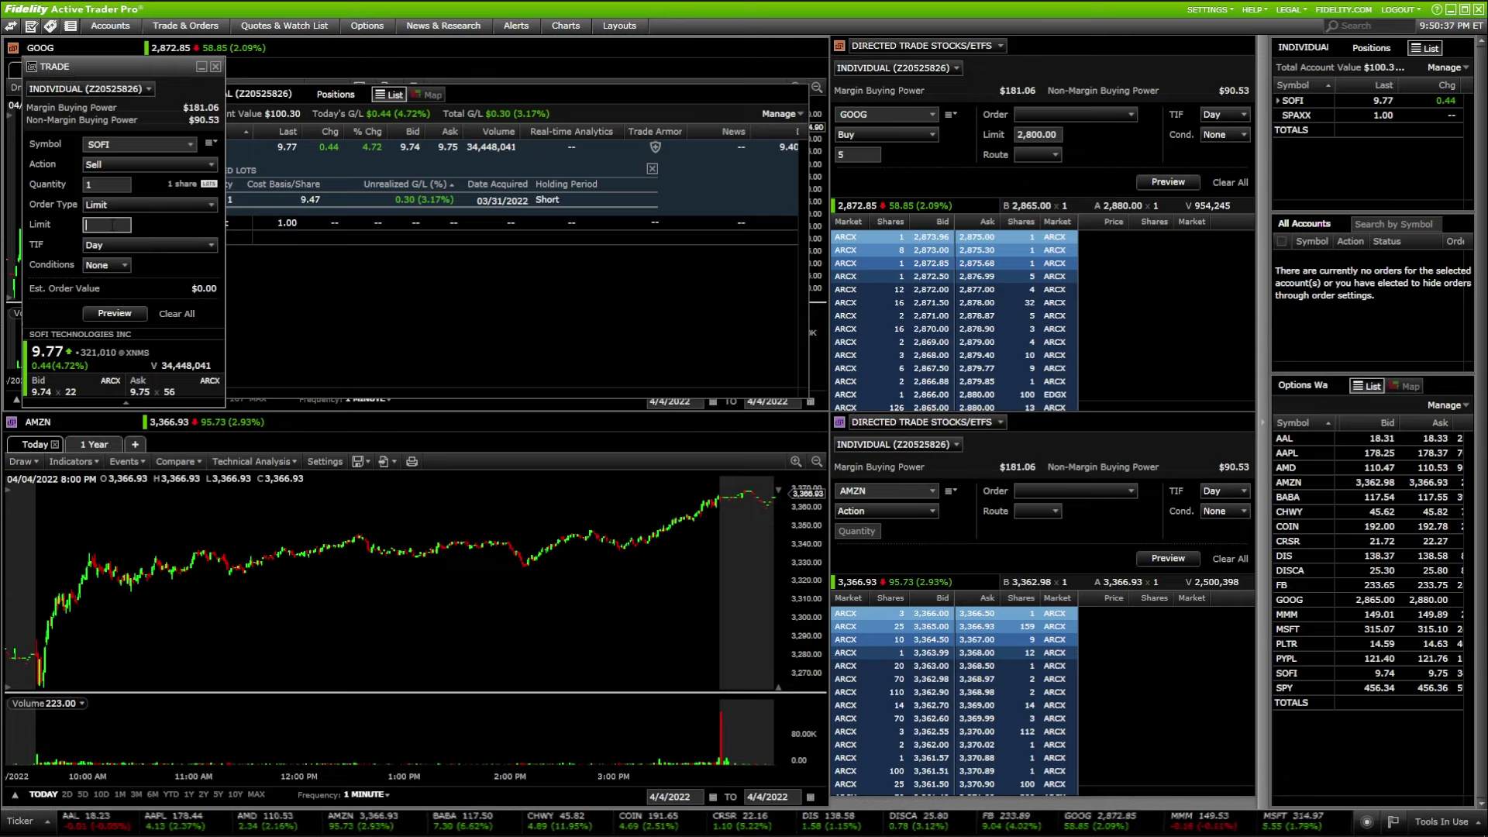
pyautogui.write('20')
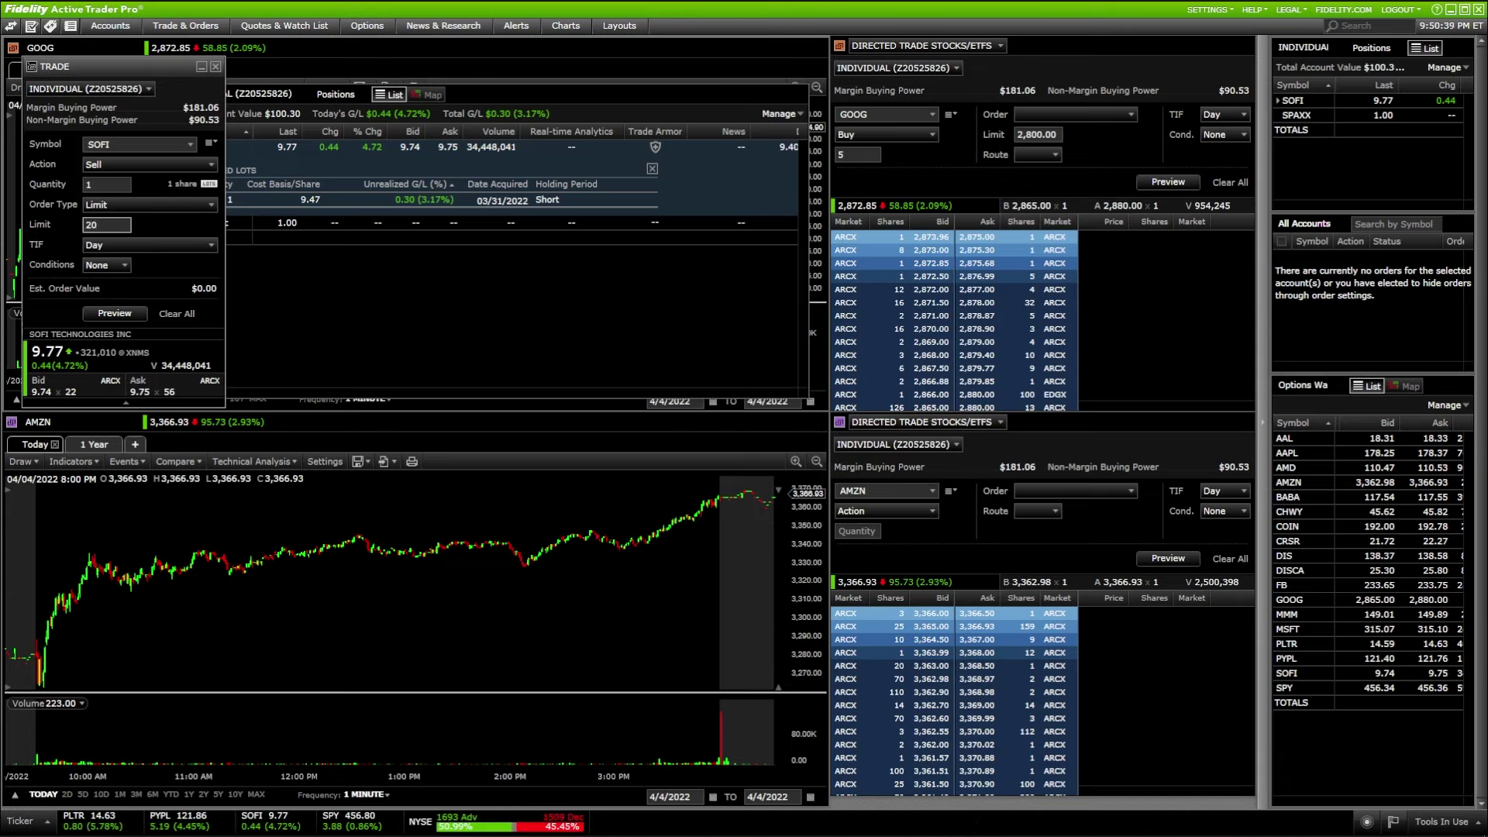
pyautogui.click(110, 242)
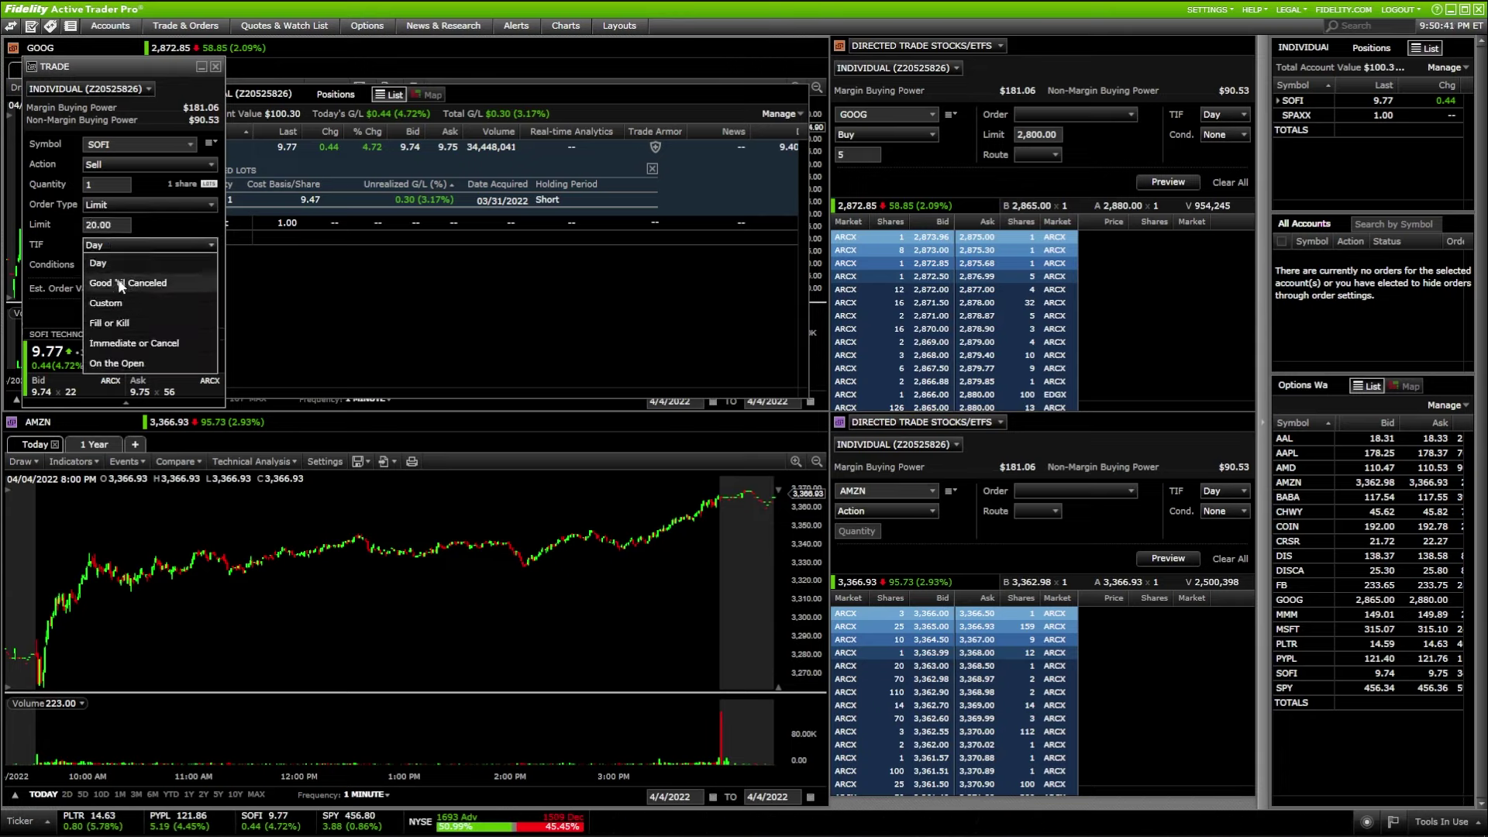
pyautogui.click(118, 284)
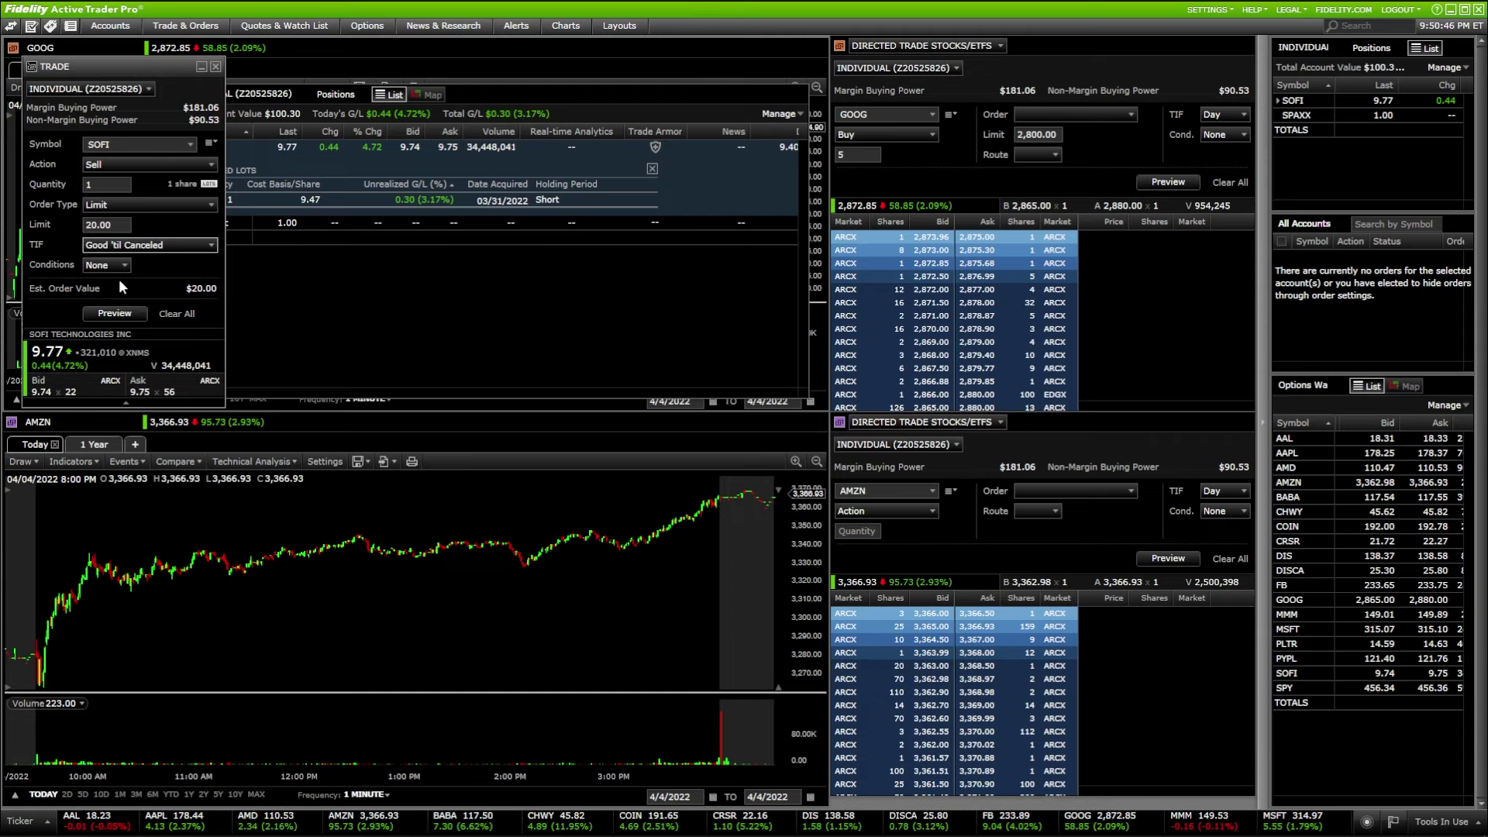
# Step: Preview and place the SOFI sell order, and close its trade confirmation
pyautogui.click(102, 313)
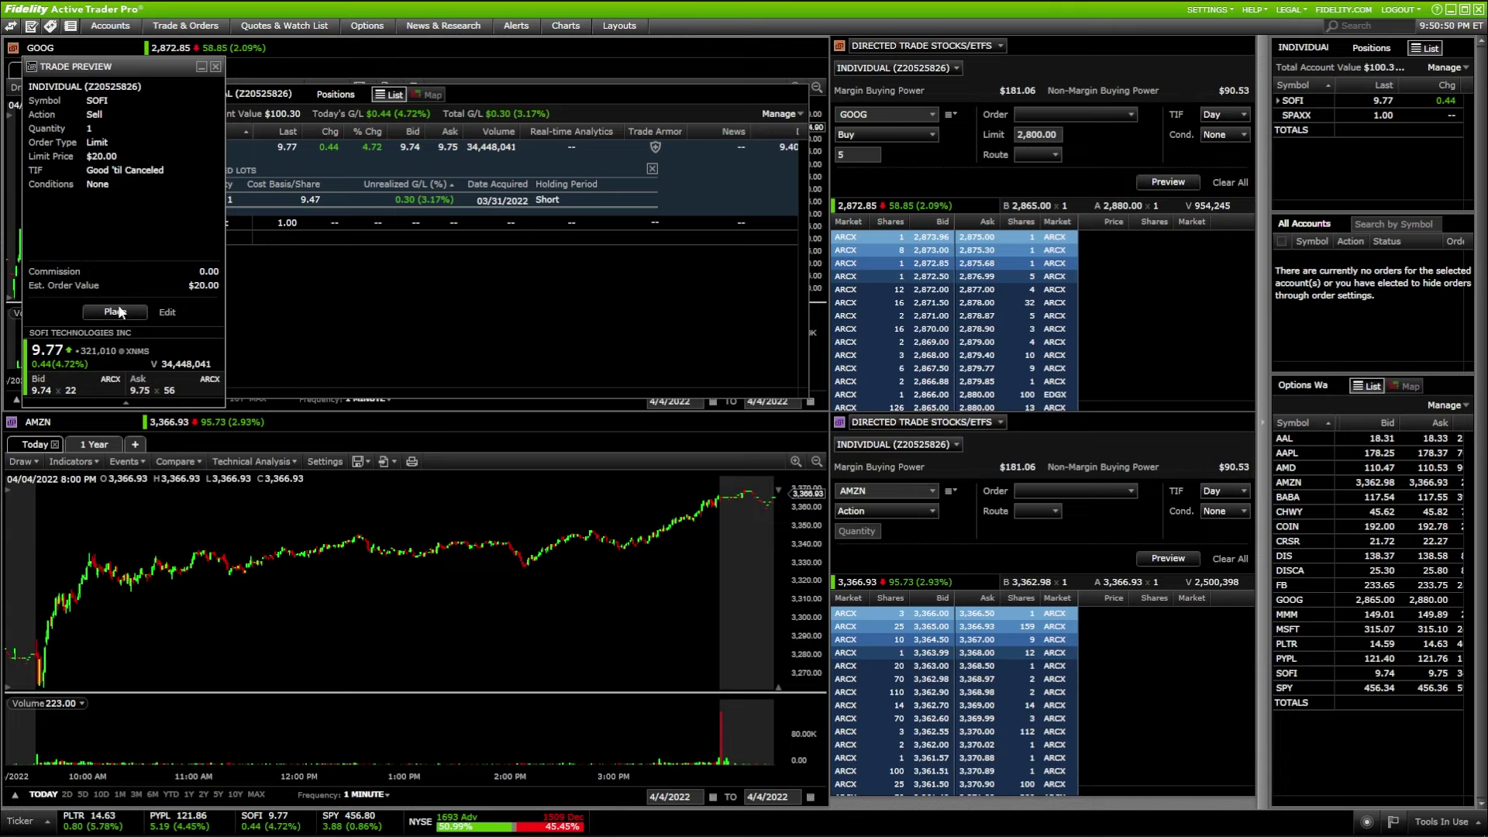
pyautogui.click(117, 313)
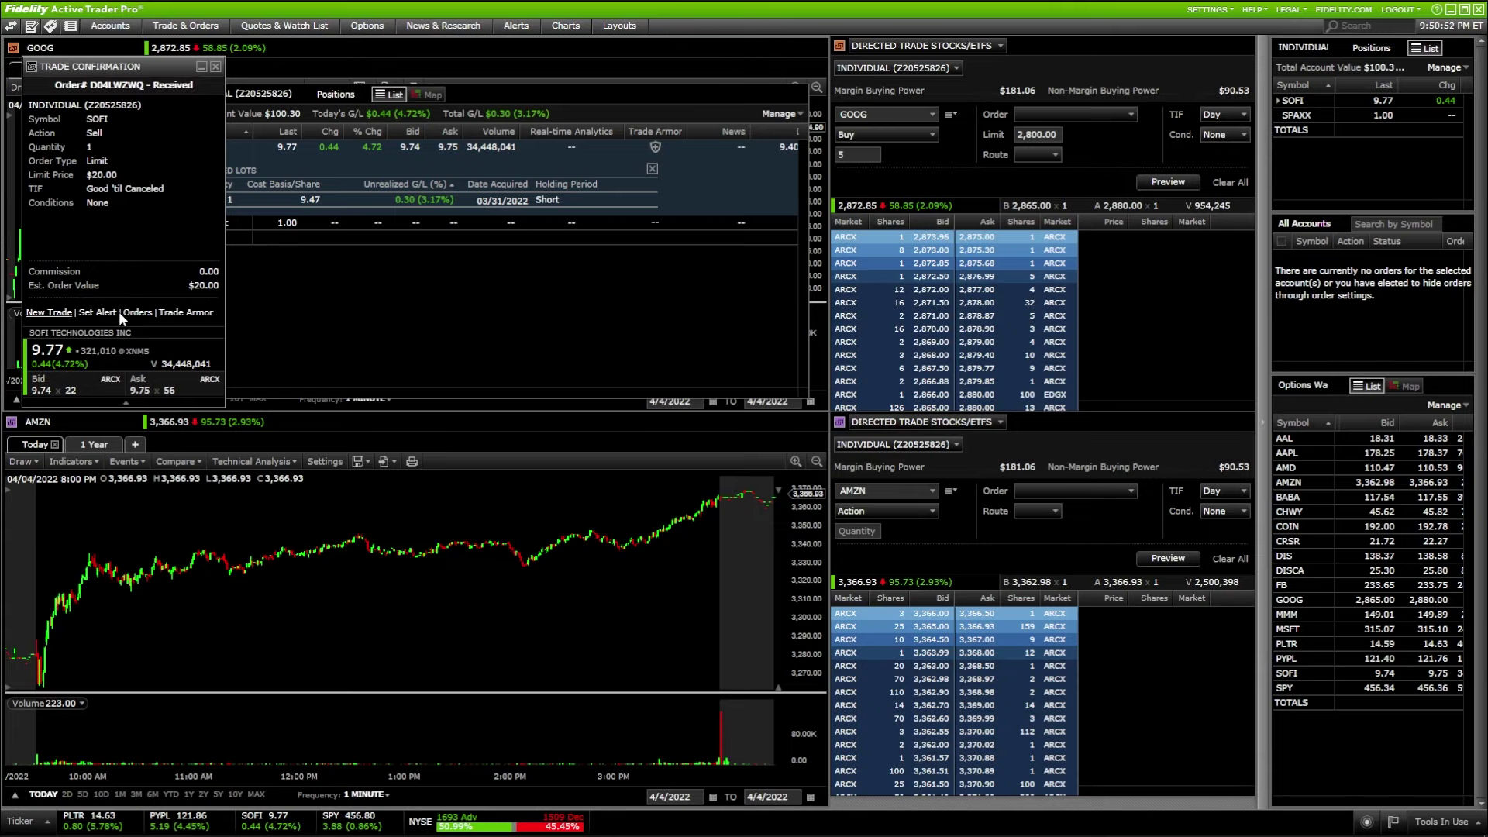
pyautogui.click(215, 67)
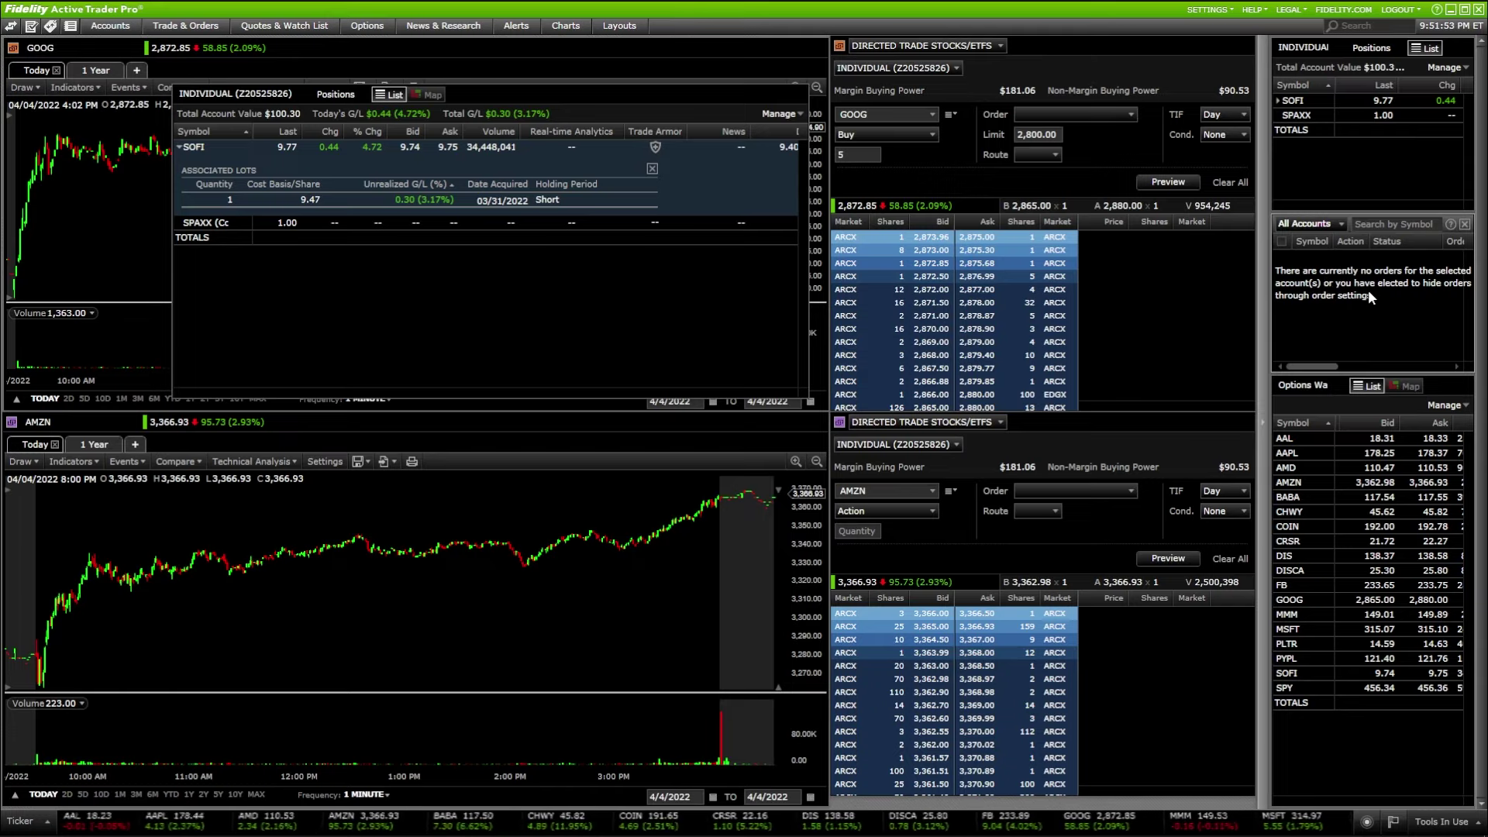
pyautogui.click(199, 26)
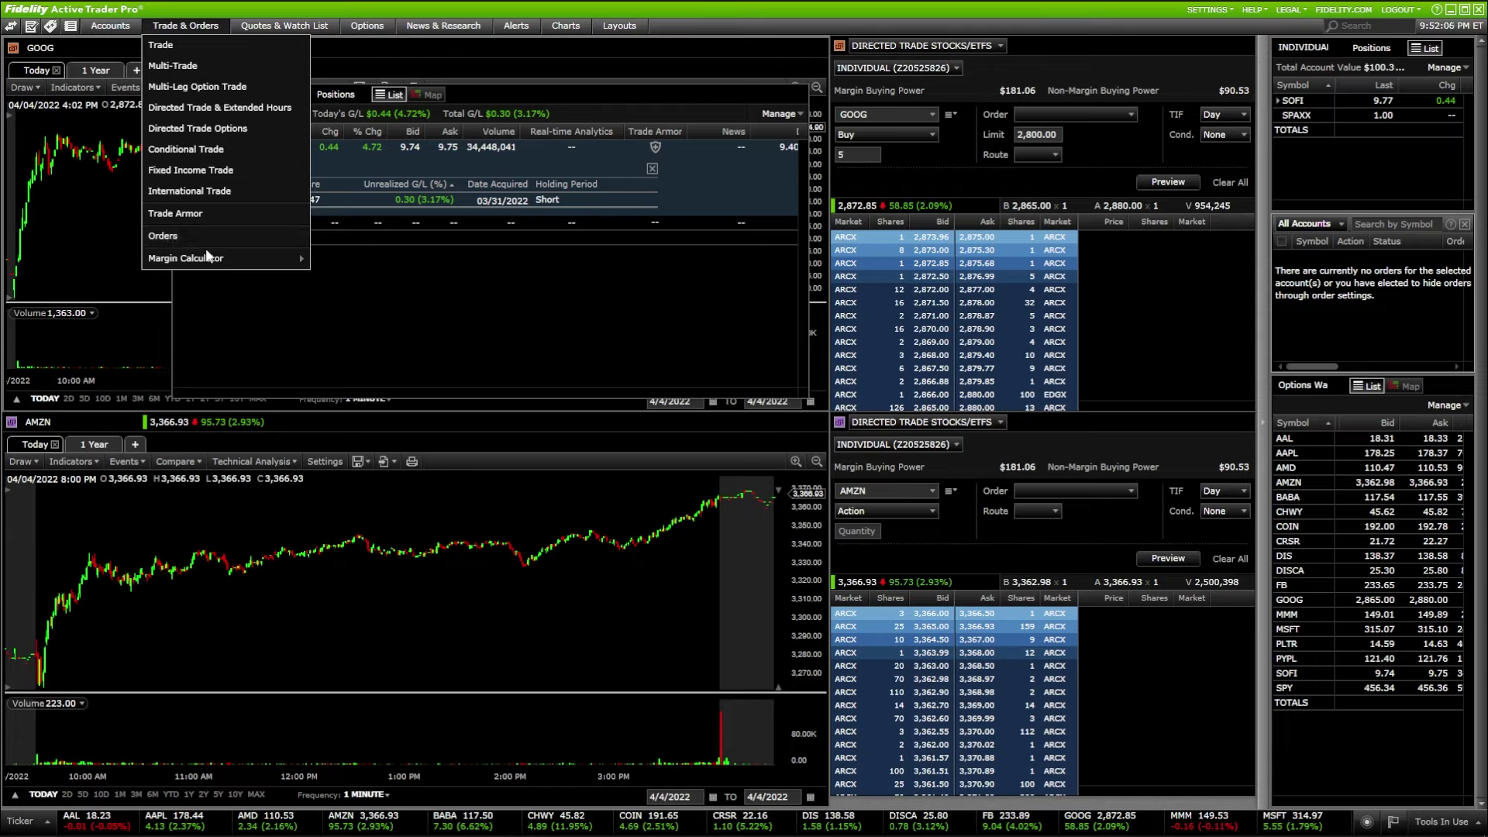
pyautogui.click(1344, 289)
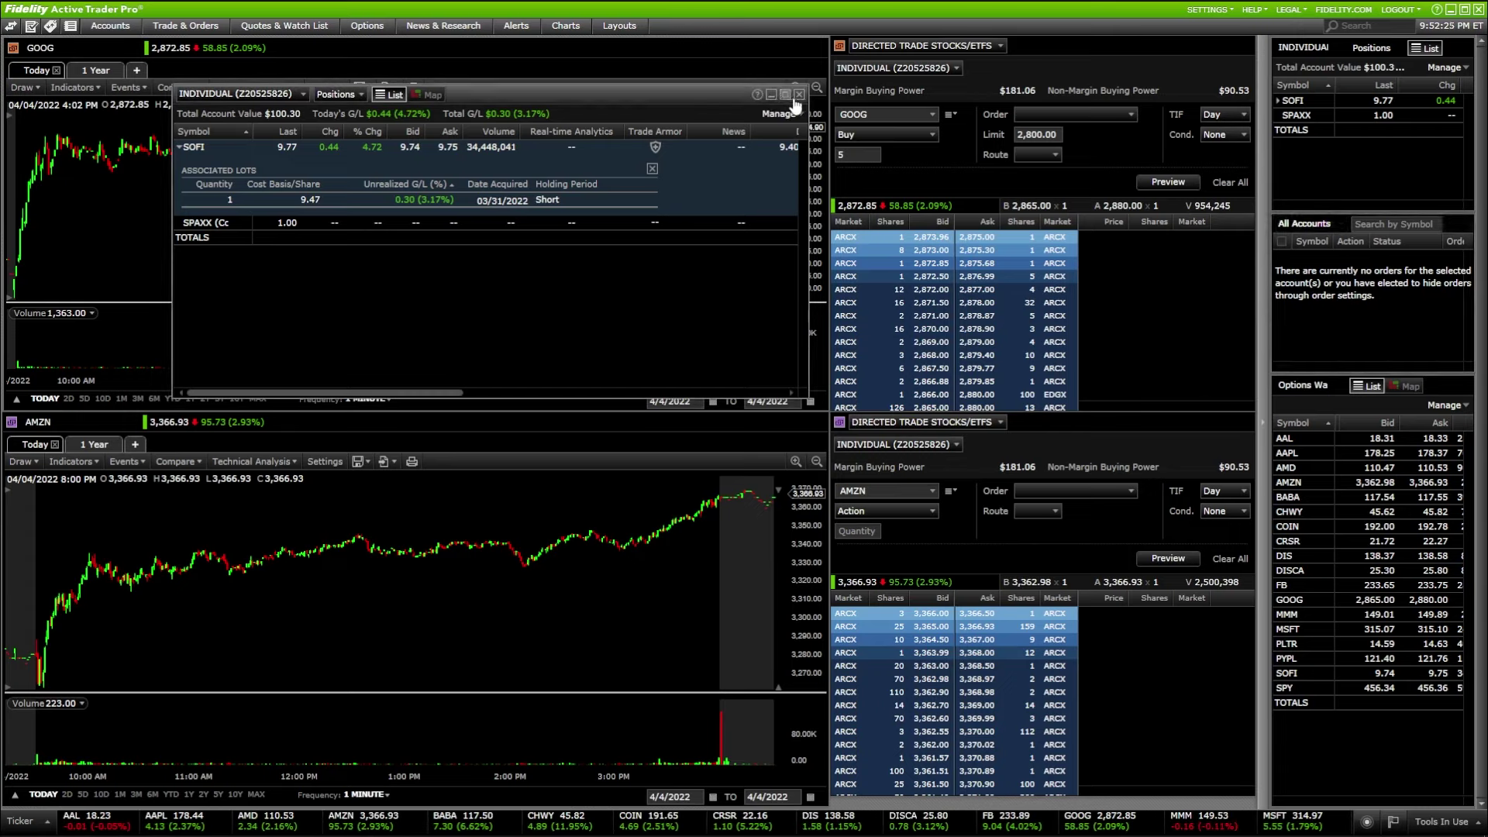
# Step: Close the floating Positions window and switch to the Option Trader (Default) layout, saving the changes to the Day Trade layout
pyautogui.click(799, 94)
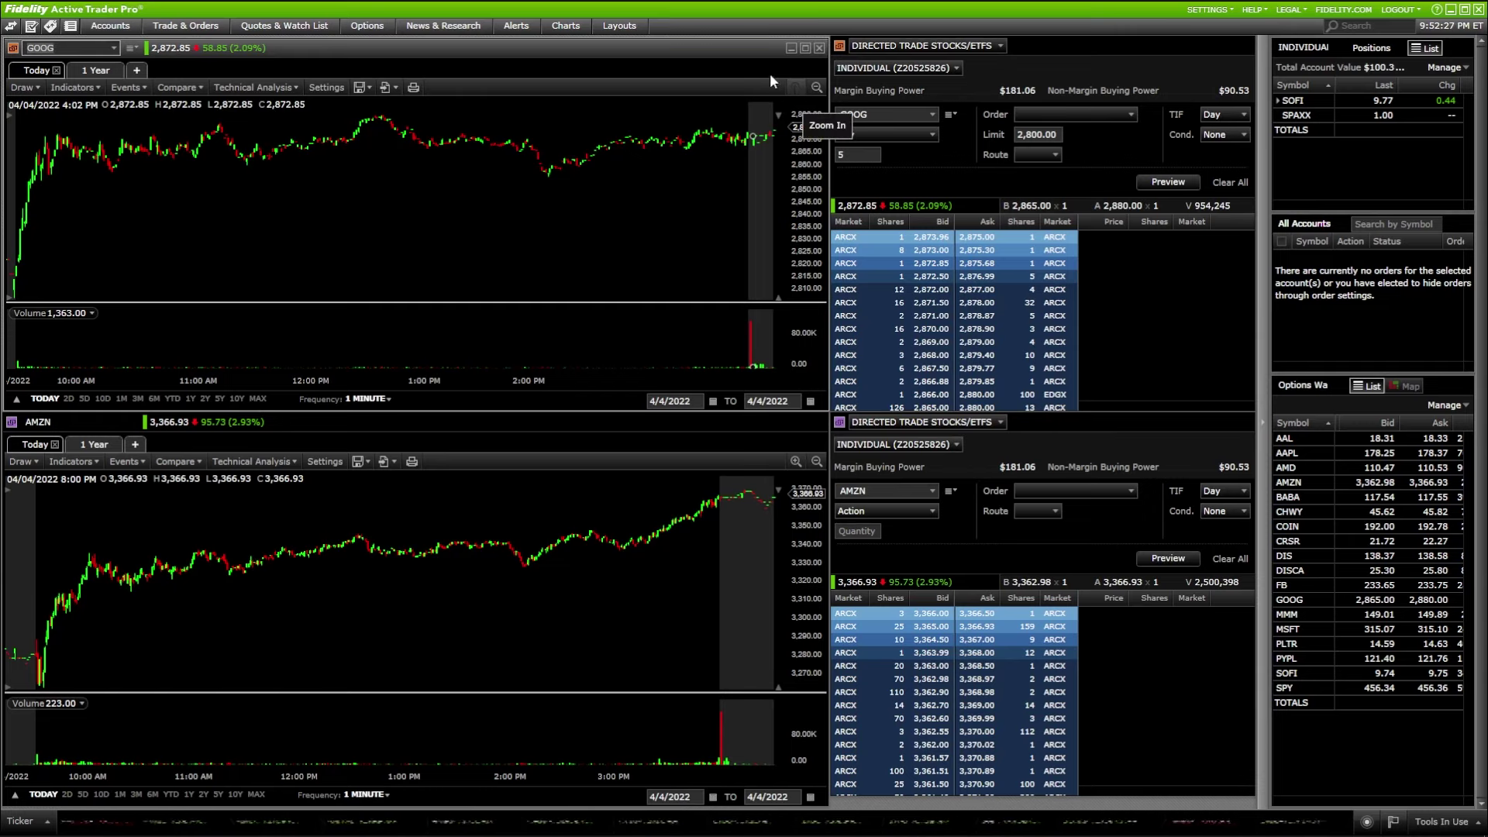
pyautogui.click(629, 28)
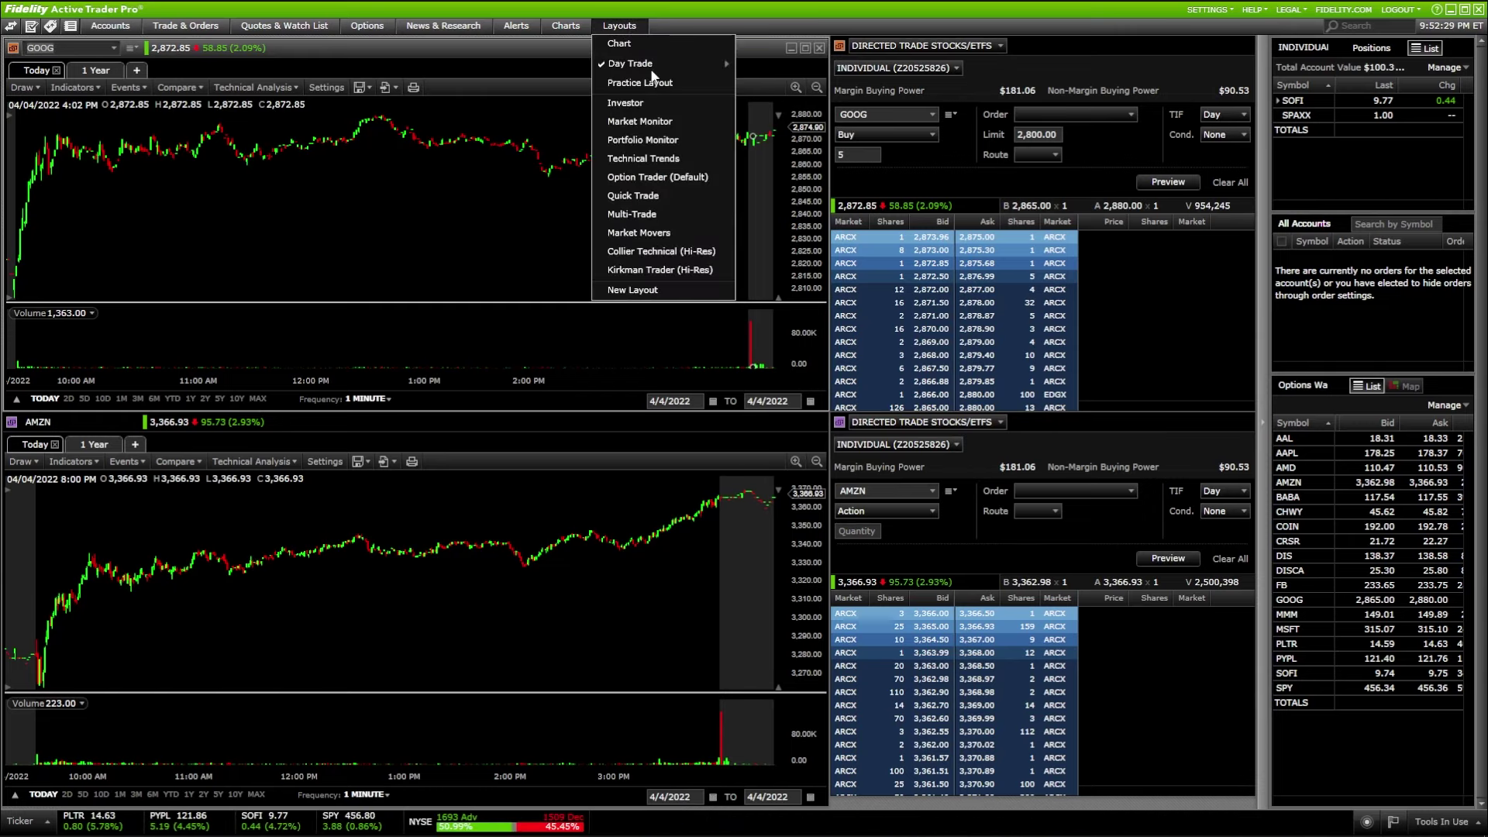
pyautogui.click(637, 175)
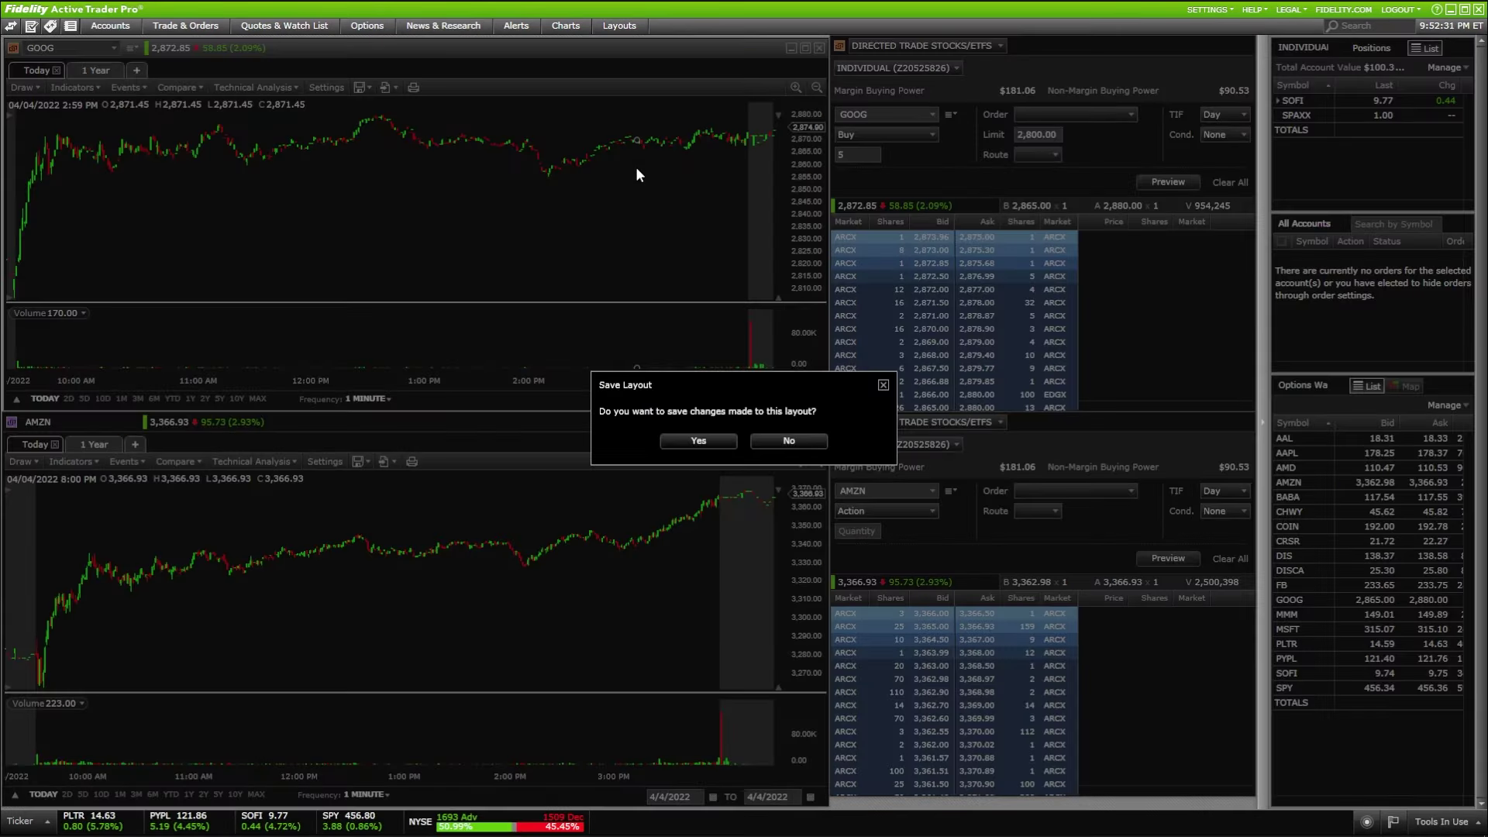
pyautogui.click(697, 438)
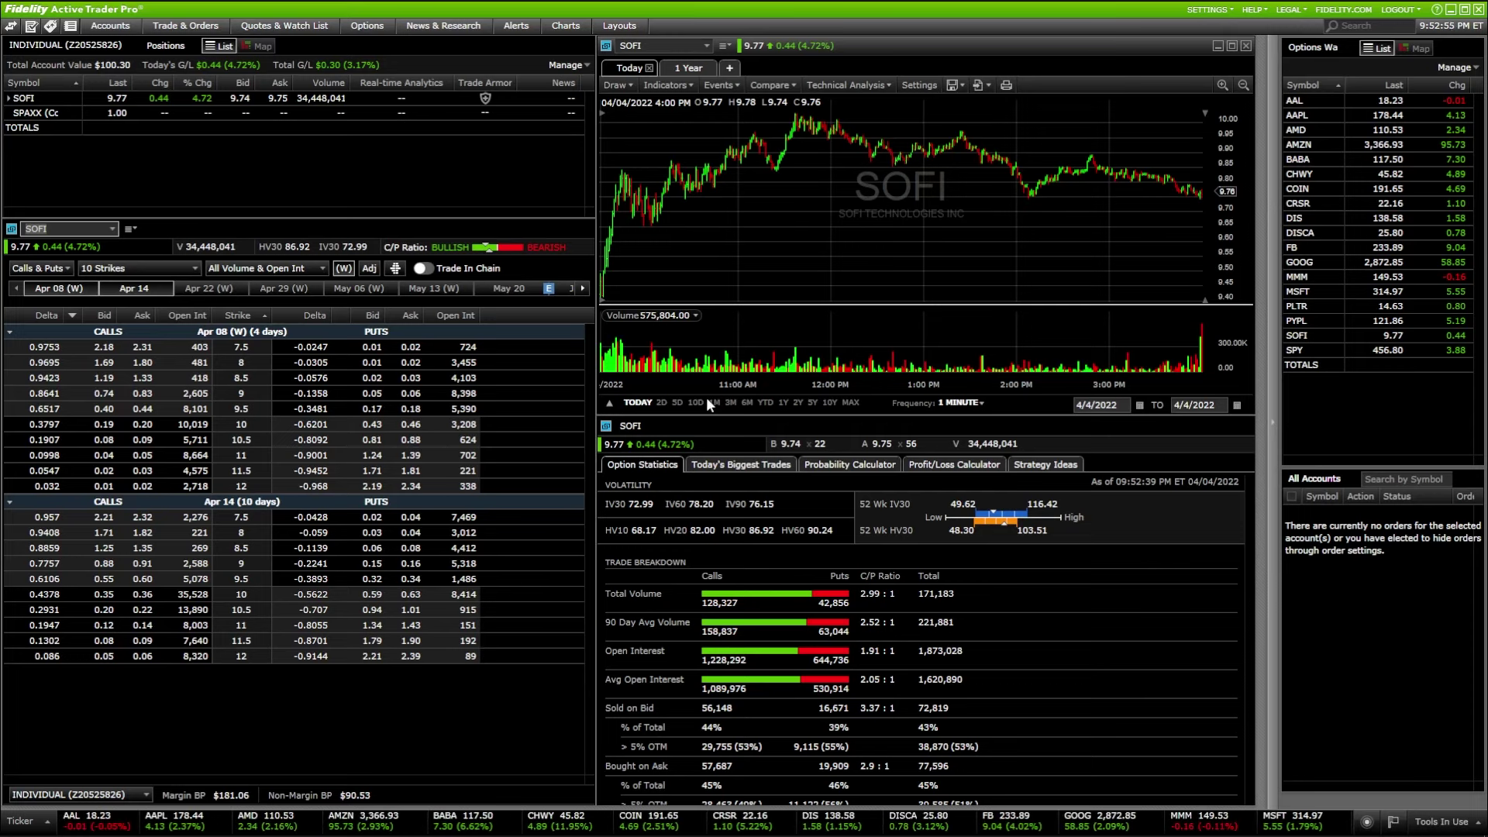
# Step: Open a separate blank Option Chain window and close it
pyautogui.click(370, 27)
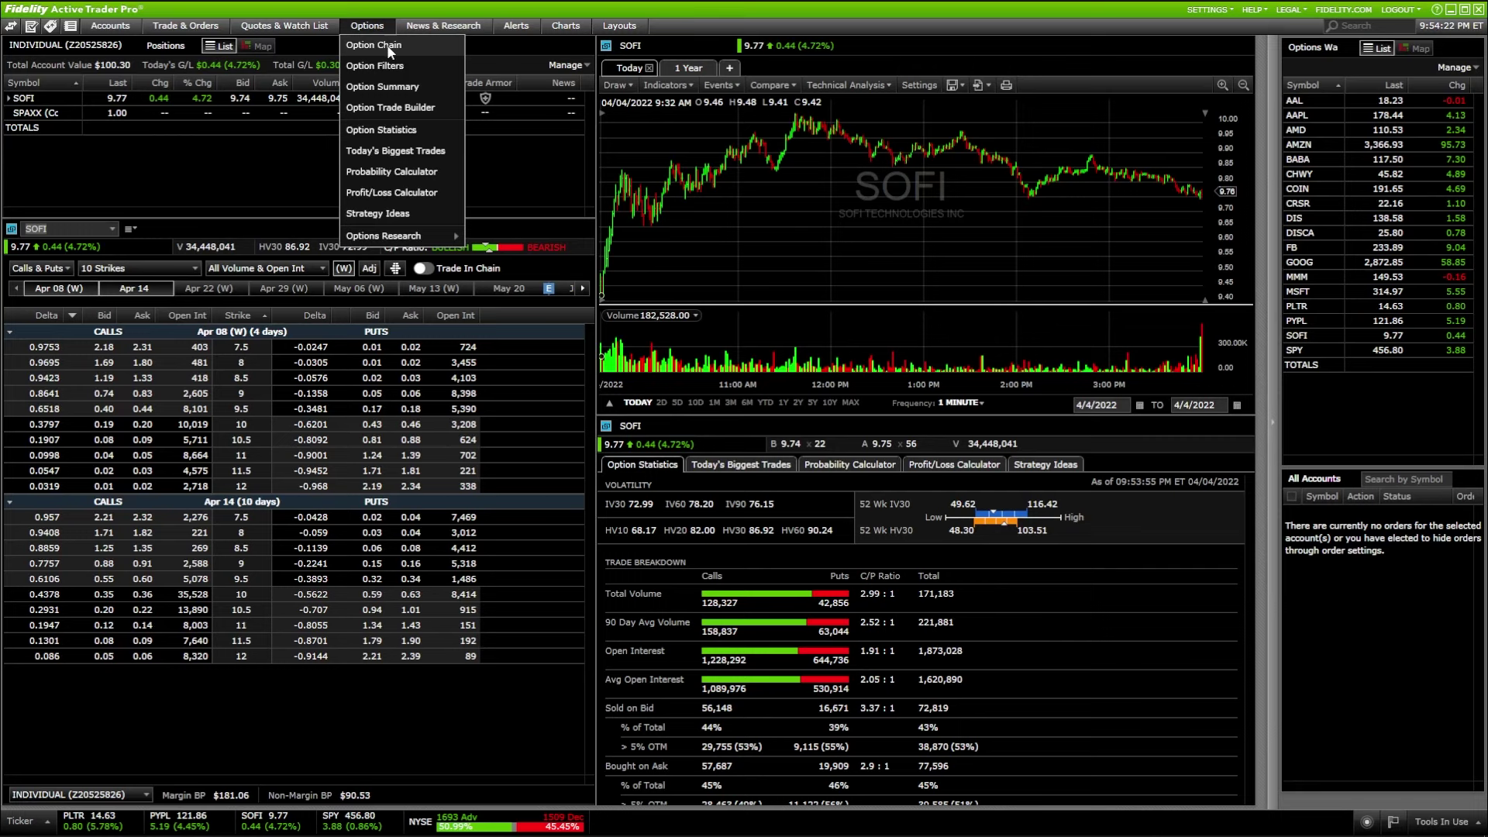
pyautogui.click(388, 44)
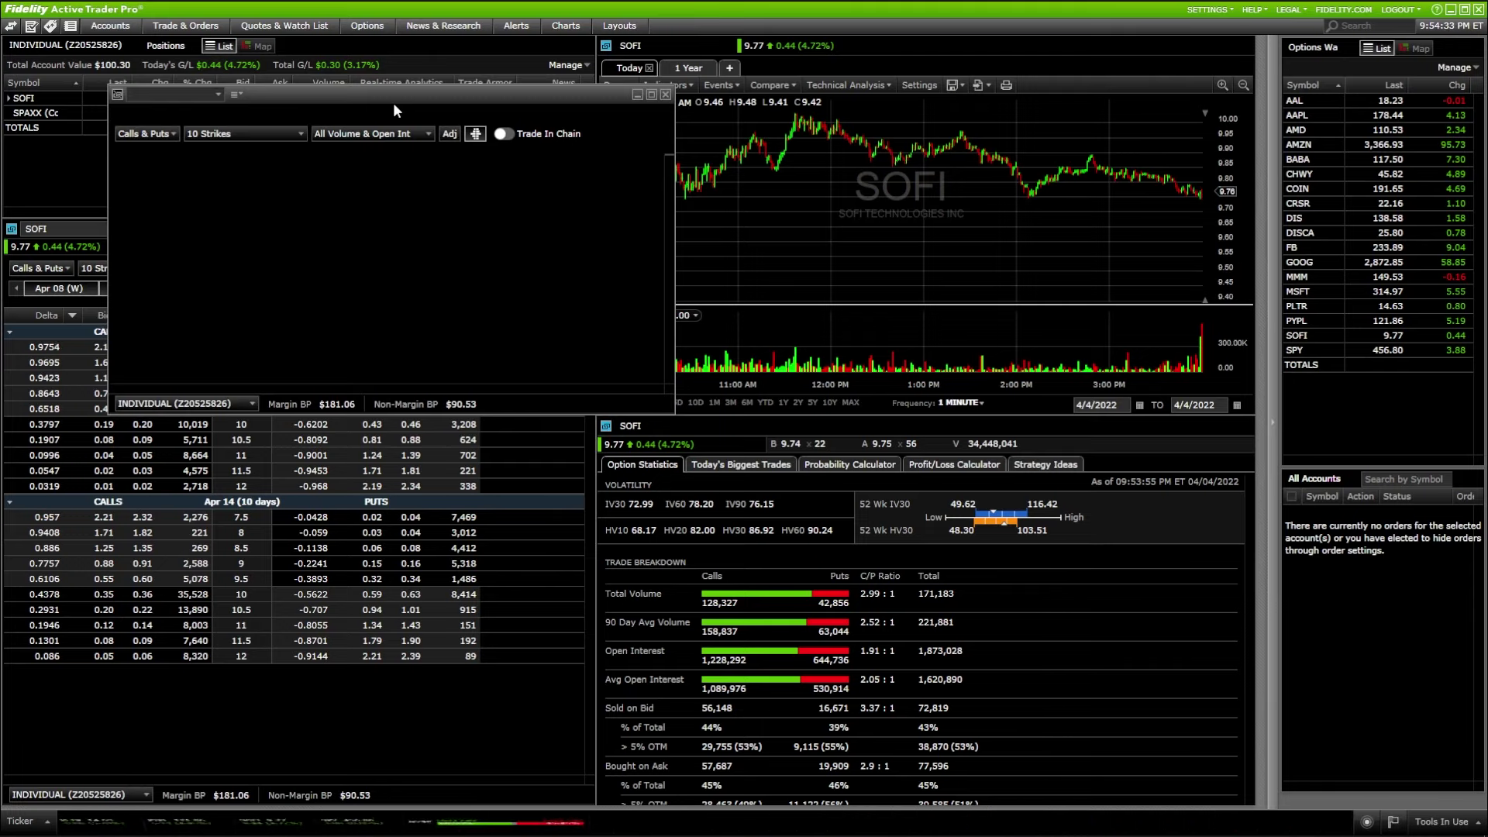
pyautogui.click(667, 95)
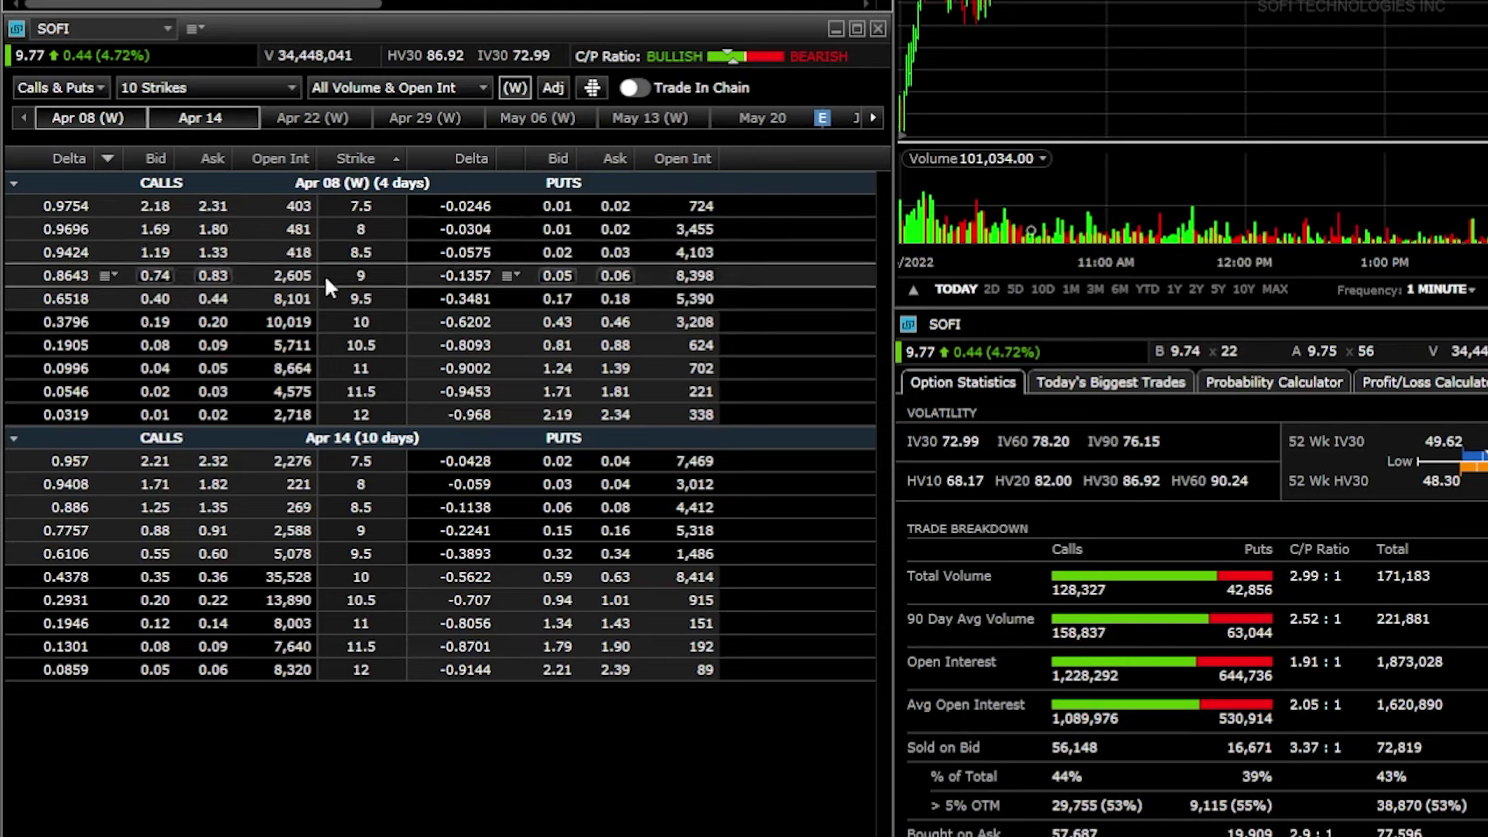
# Step: Add the Jun 17 expiration to the SOFI option chain, and remove it again
pyautogui.click(874, 113)
pyautogui.click(871, 118)
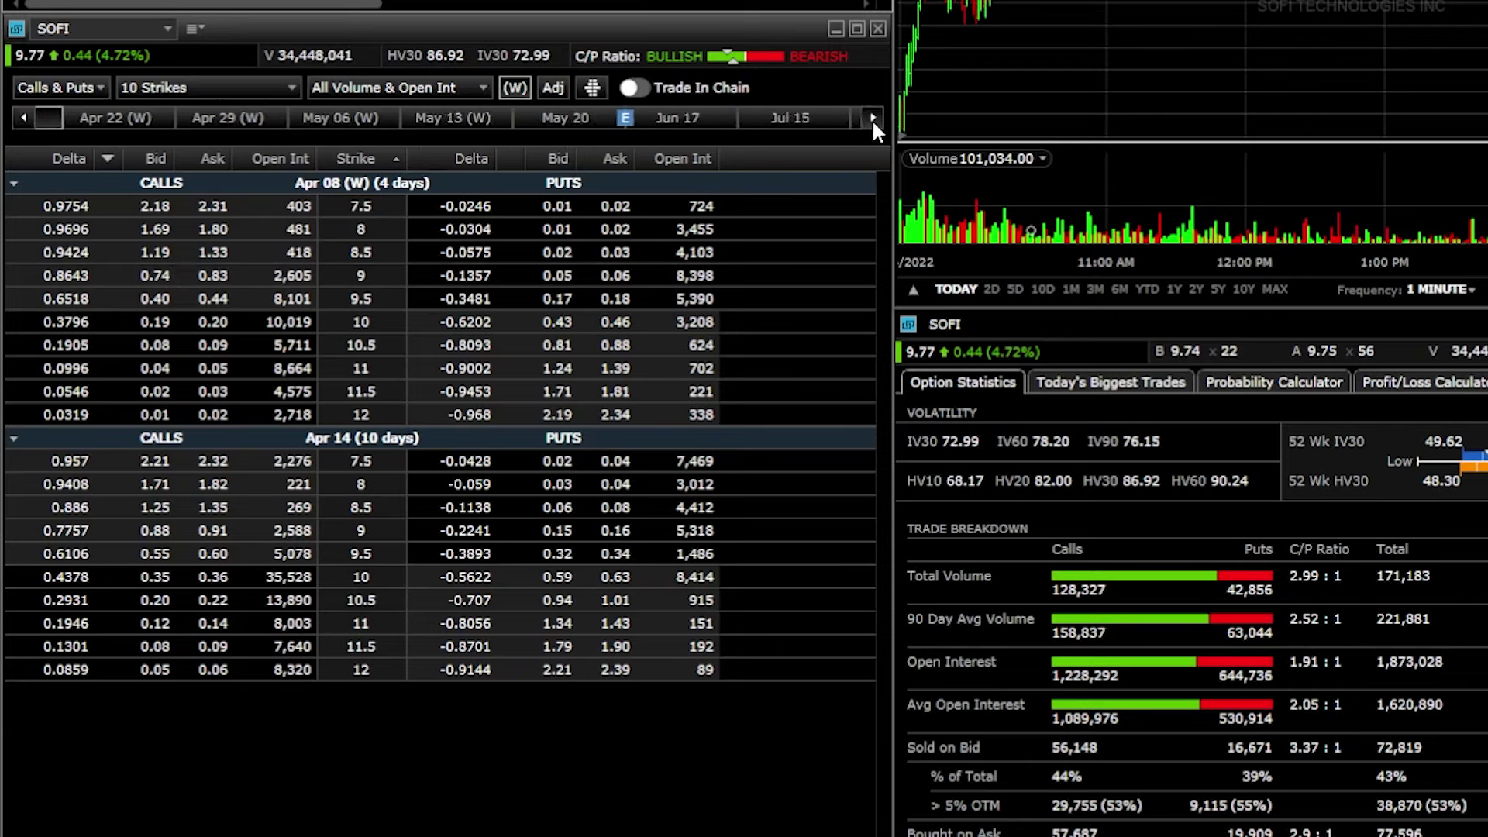
pyautogui.click(700, 124)
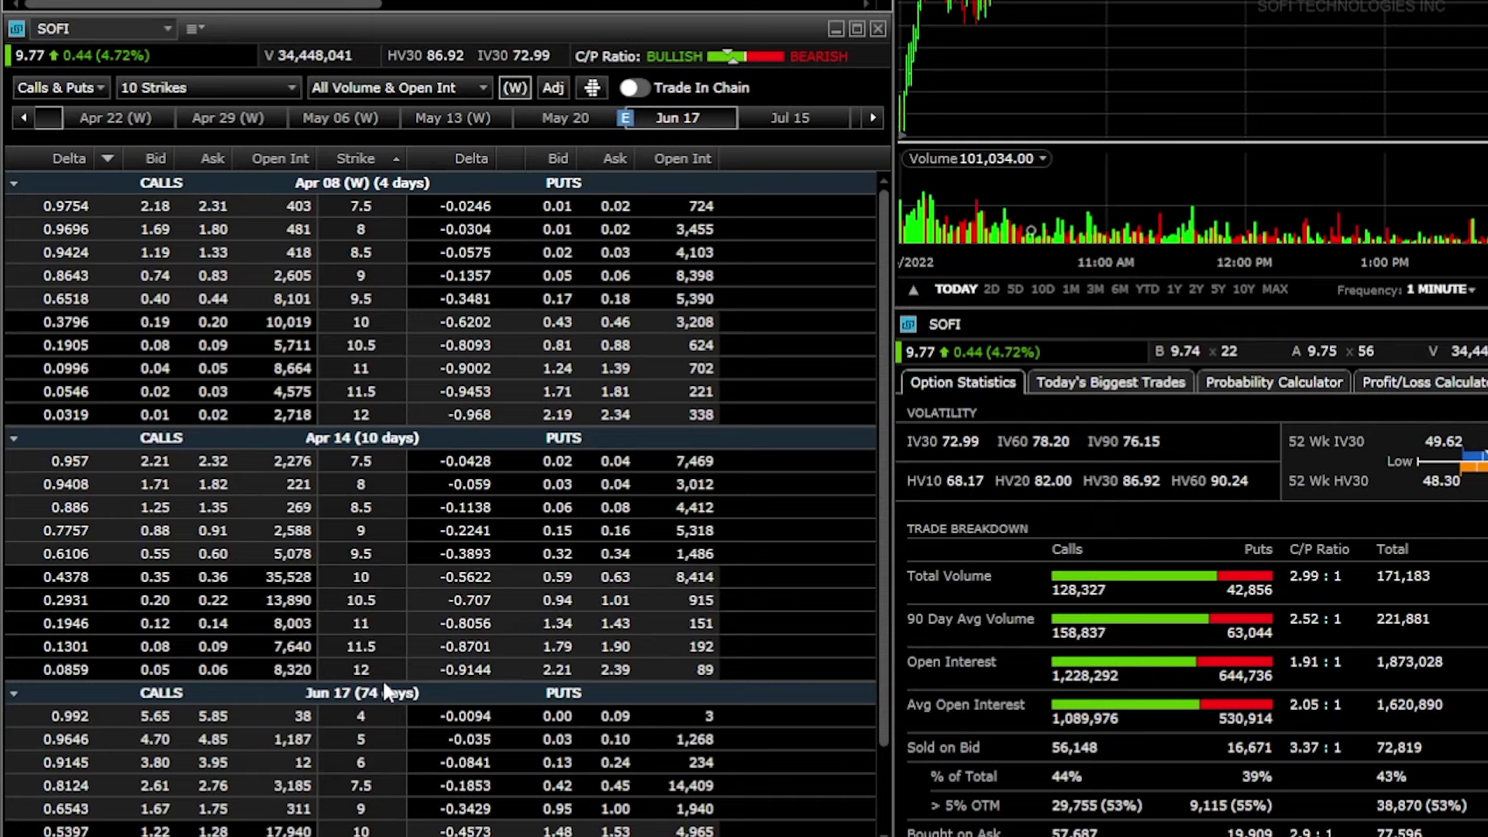
pyautogui.click(677, 118)
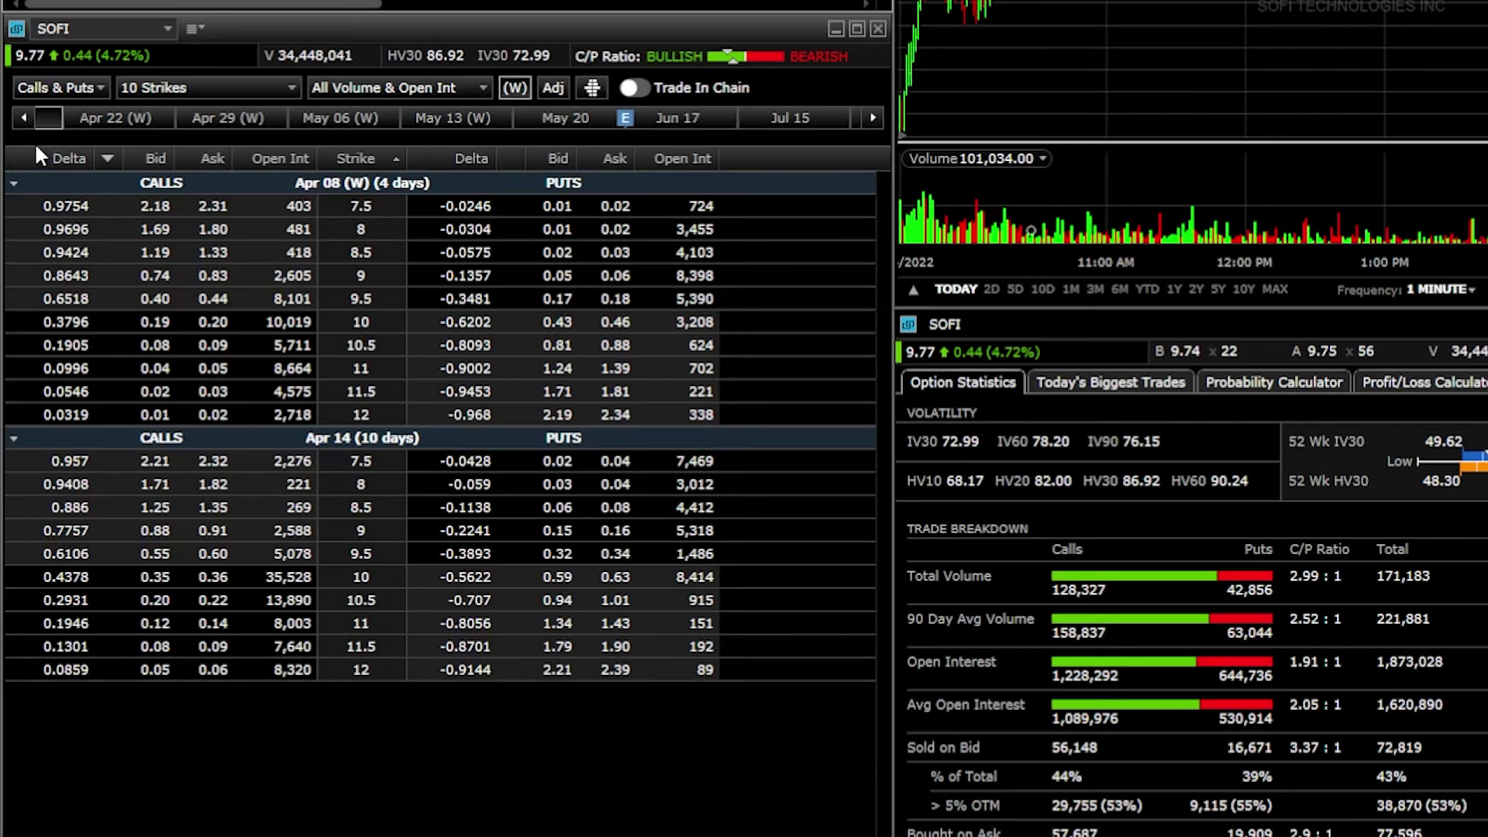
pyautogui.click(23, 114)
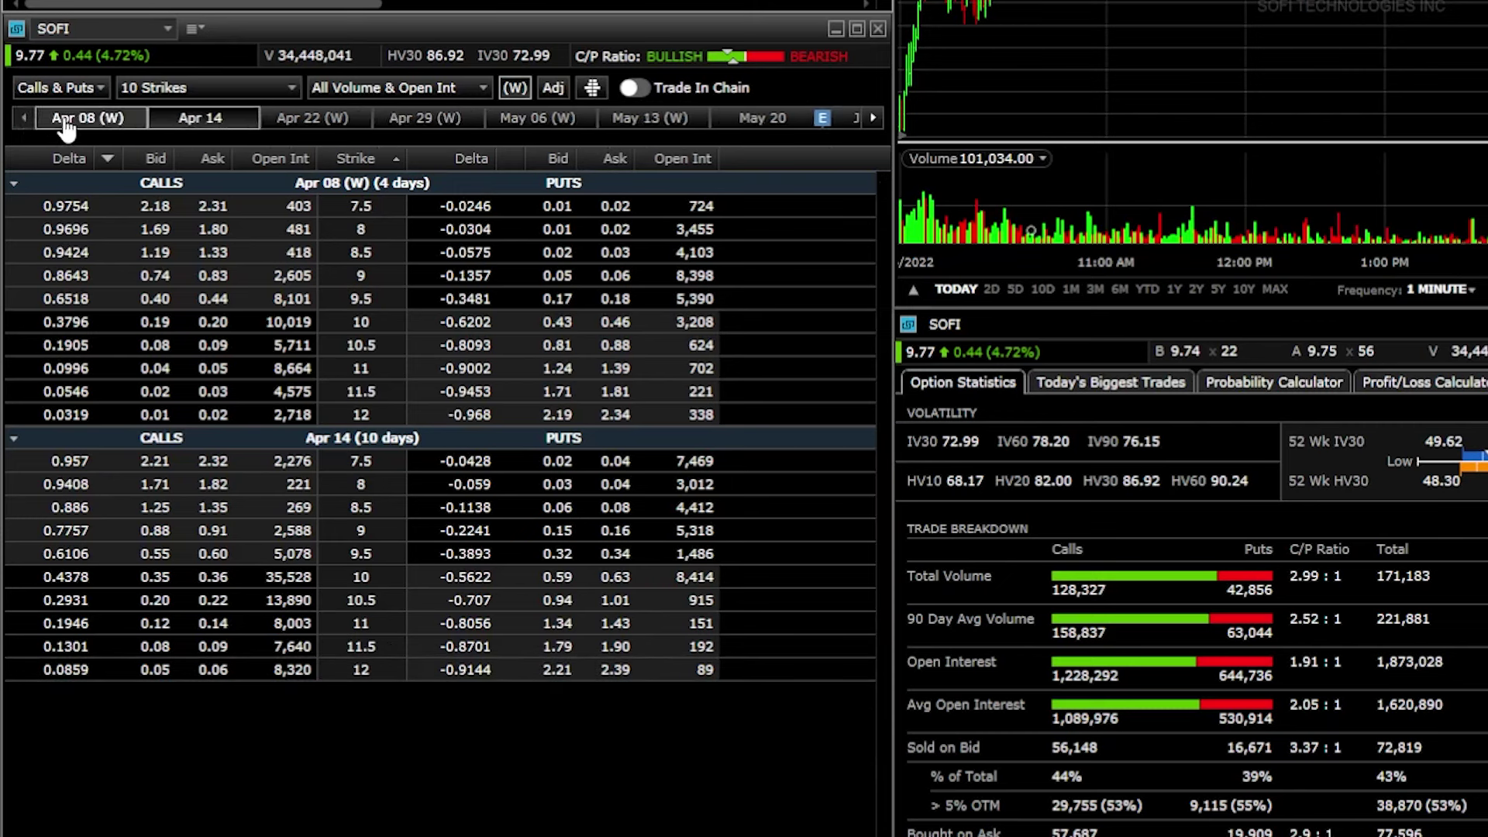
# Step: Remove the Apr 08 (W) expiration from the SOFI option chain and show 20 strikes
pyautogui.click(93, 120)
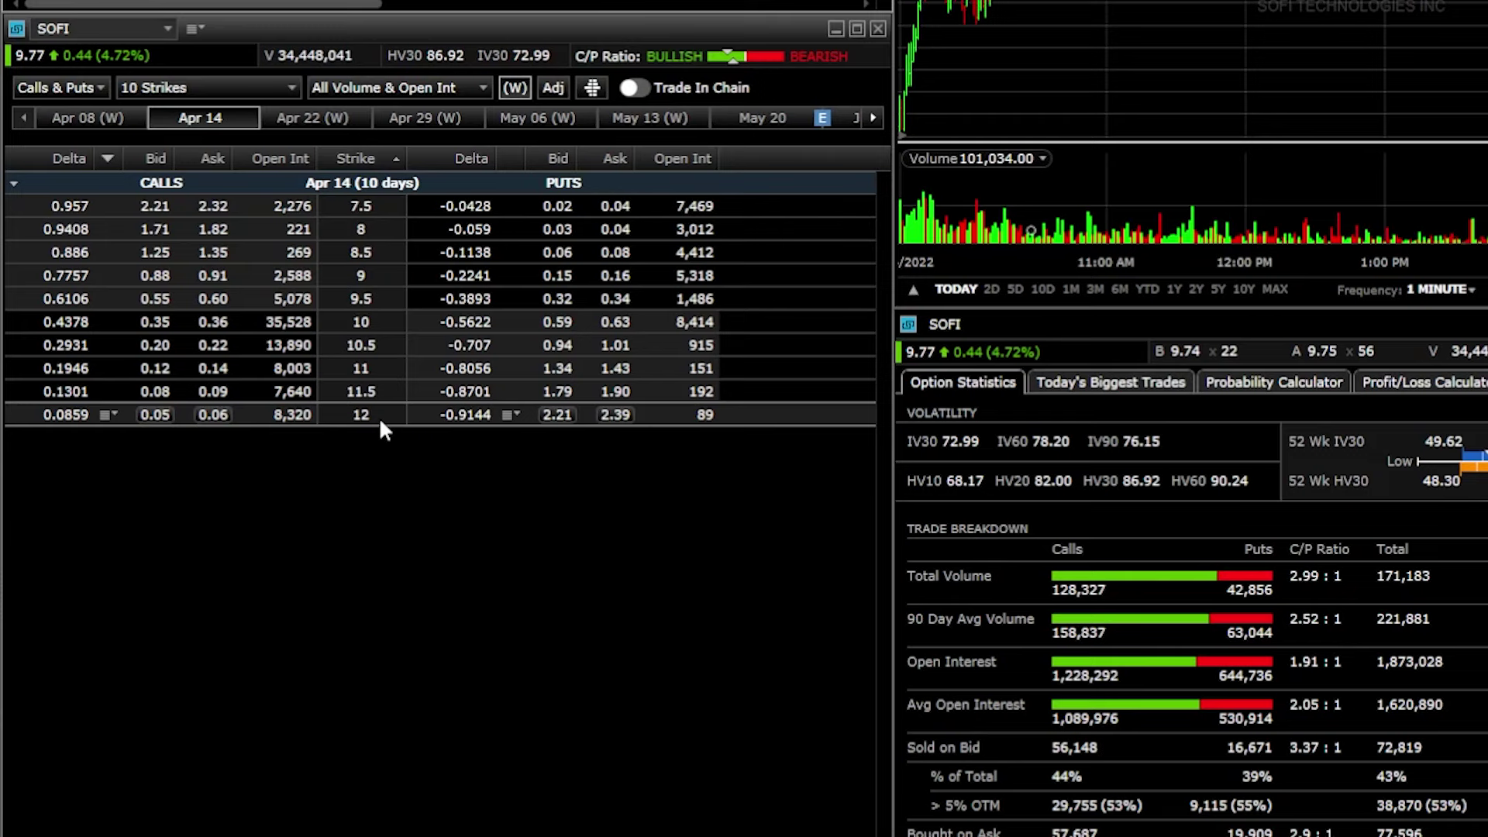
pyautogui.click(207, 95)
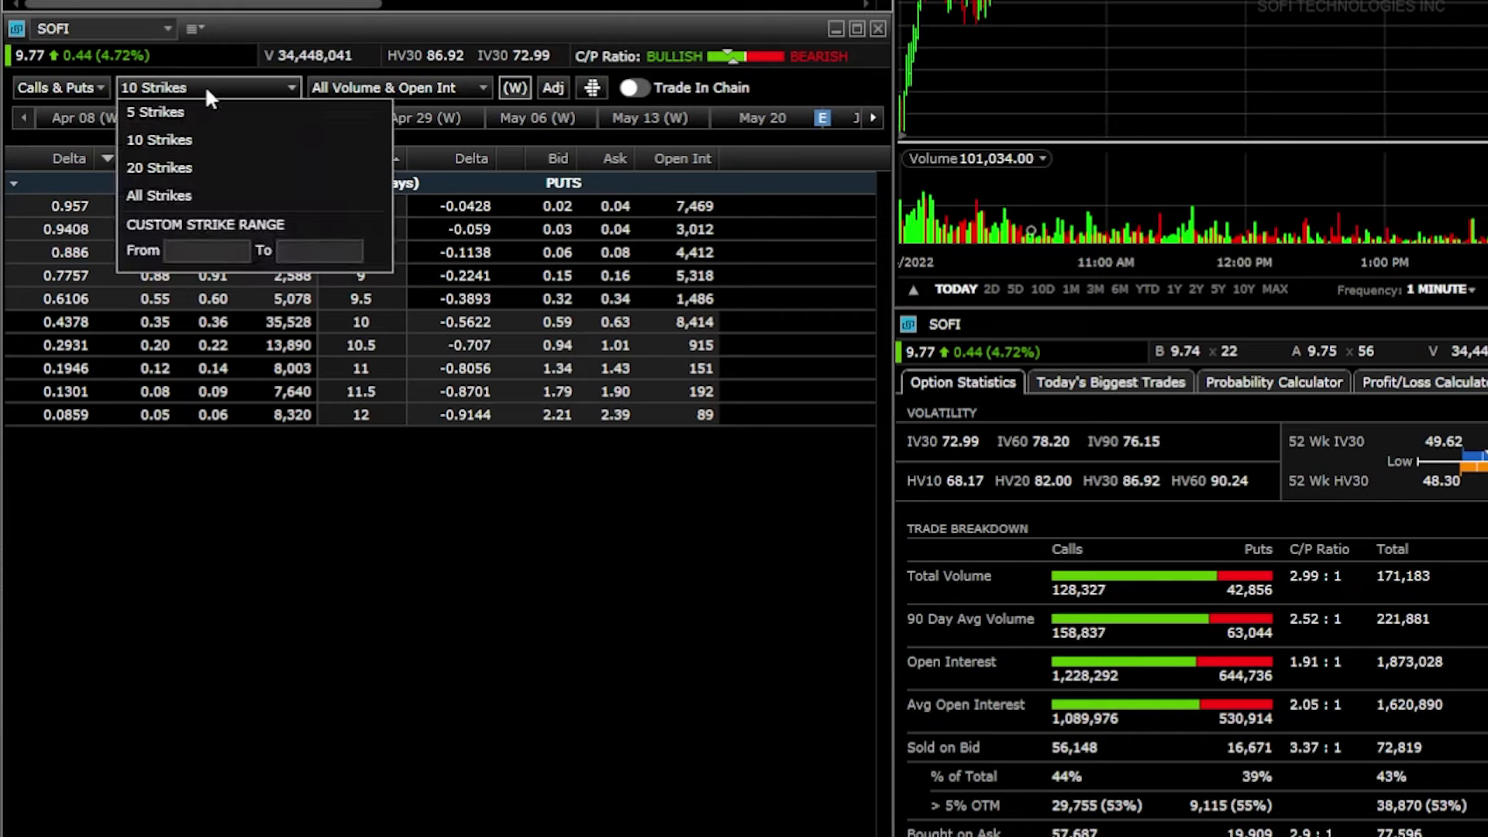
pyautogui.click(183, 169)
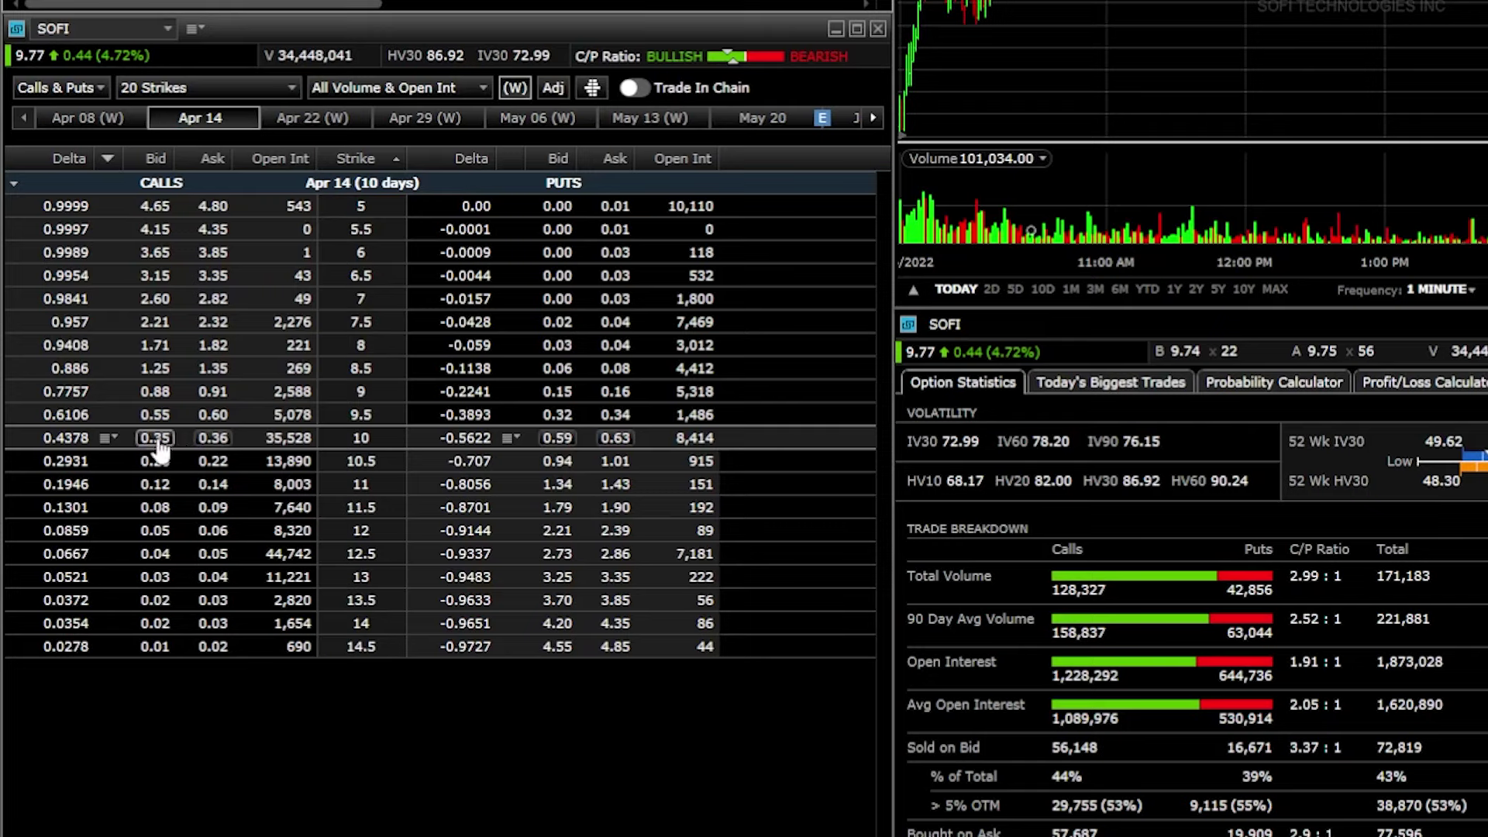
# Step: Fill in a Buy to Open ticket from the SOFI Apr 14 $10 call's ask with quantity 5, limit 0.30 and Good 'til Canceled
pyautogui.click(213, 439)
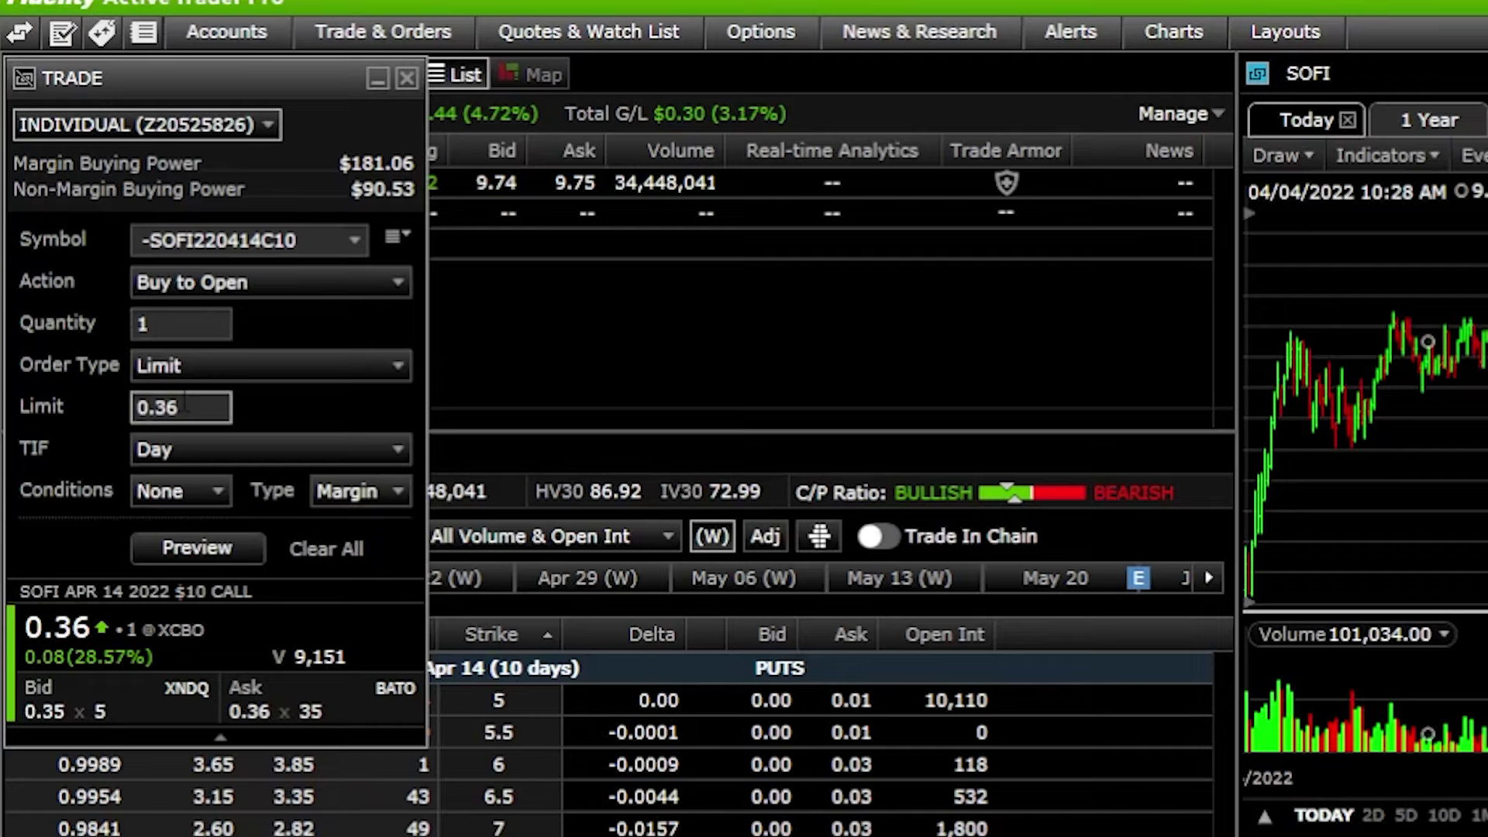
pyautogui.click(155, 324)
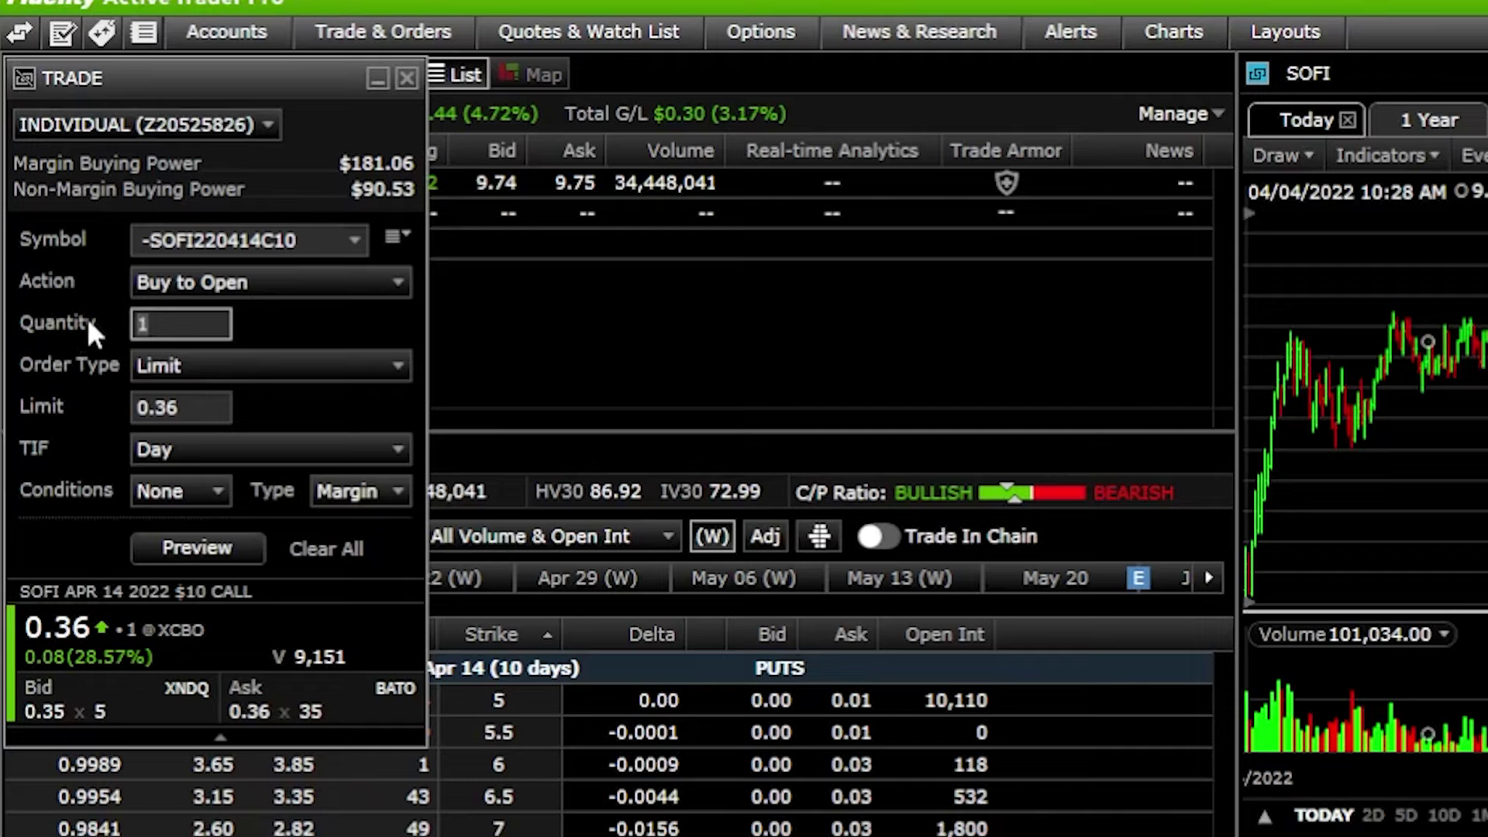
pyautogui.write('5')
pyautogui.click(143, 407)
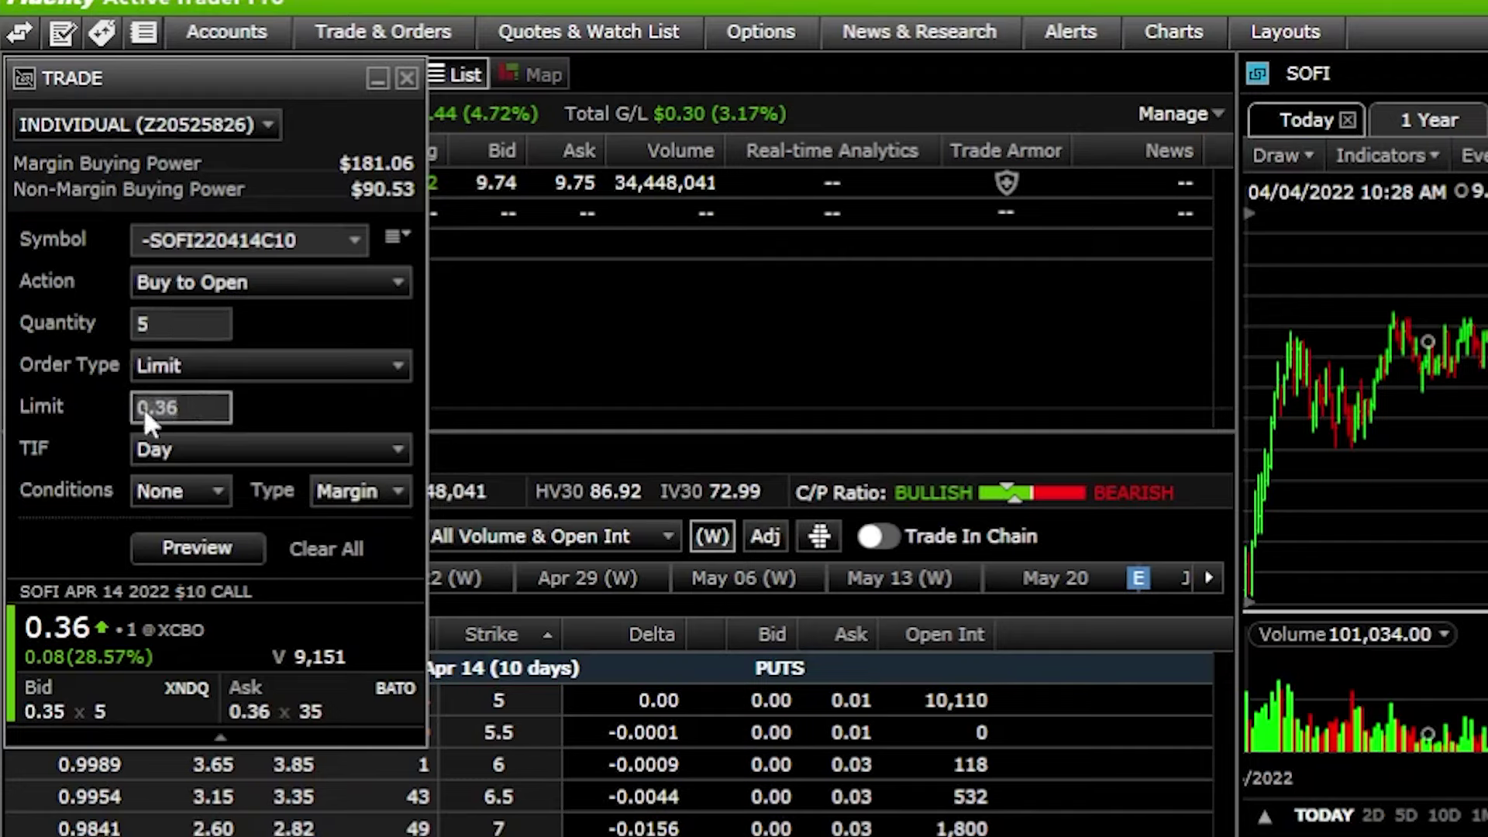
pyautogui.press('BackSpace')
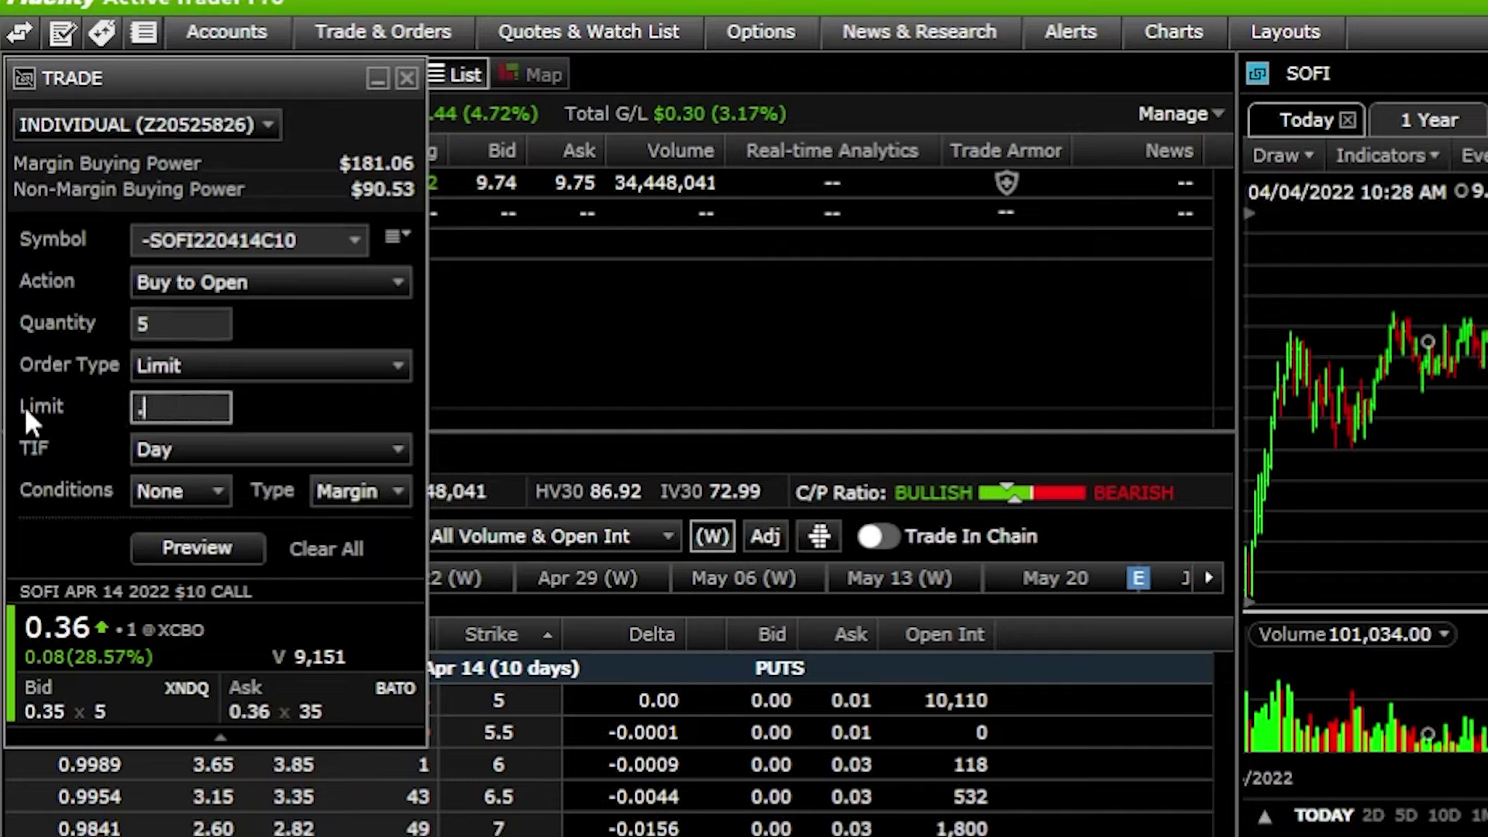
pyautogui.write('.30')
pyautogui.click(196, 455)
pyautogui.click(192, 527)
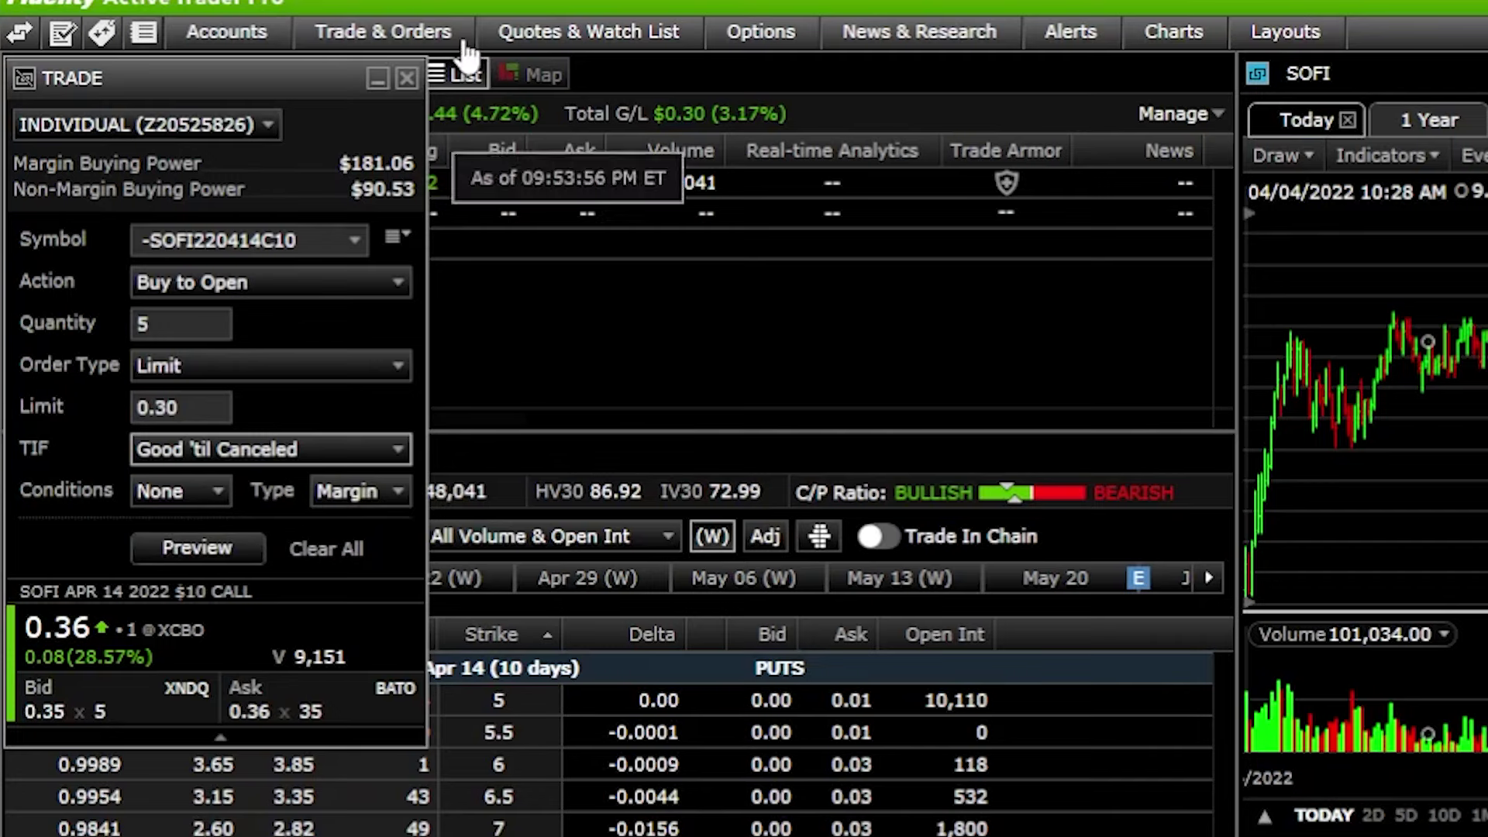
# Step: Close the $10 call ticket, and open and discard a Buy to Open ticket from the SOFI Apr 14 $7.50 put's ask
pyautogui.click(406, 78)
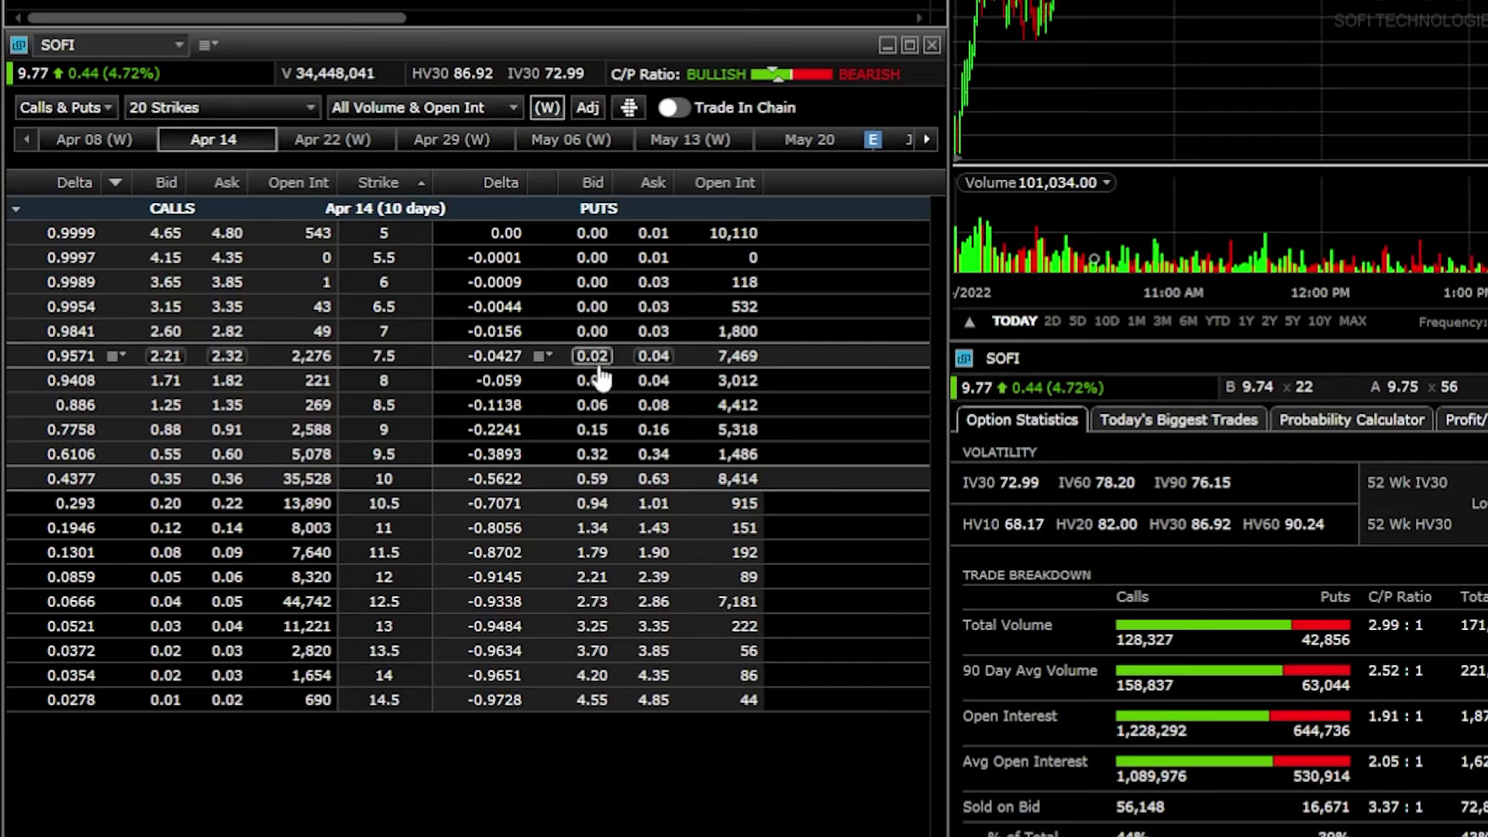
pyautogui.click(658, 357)
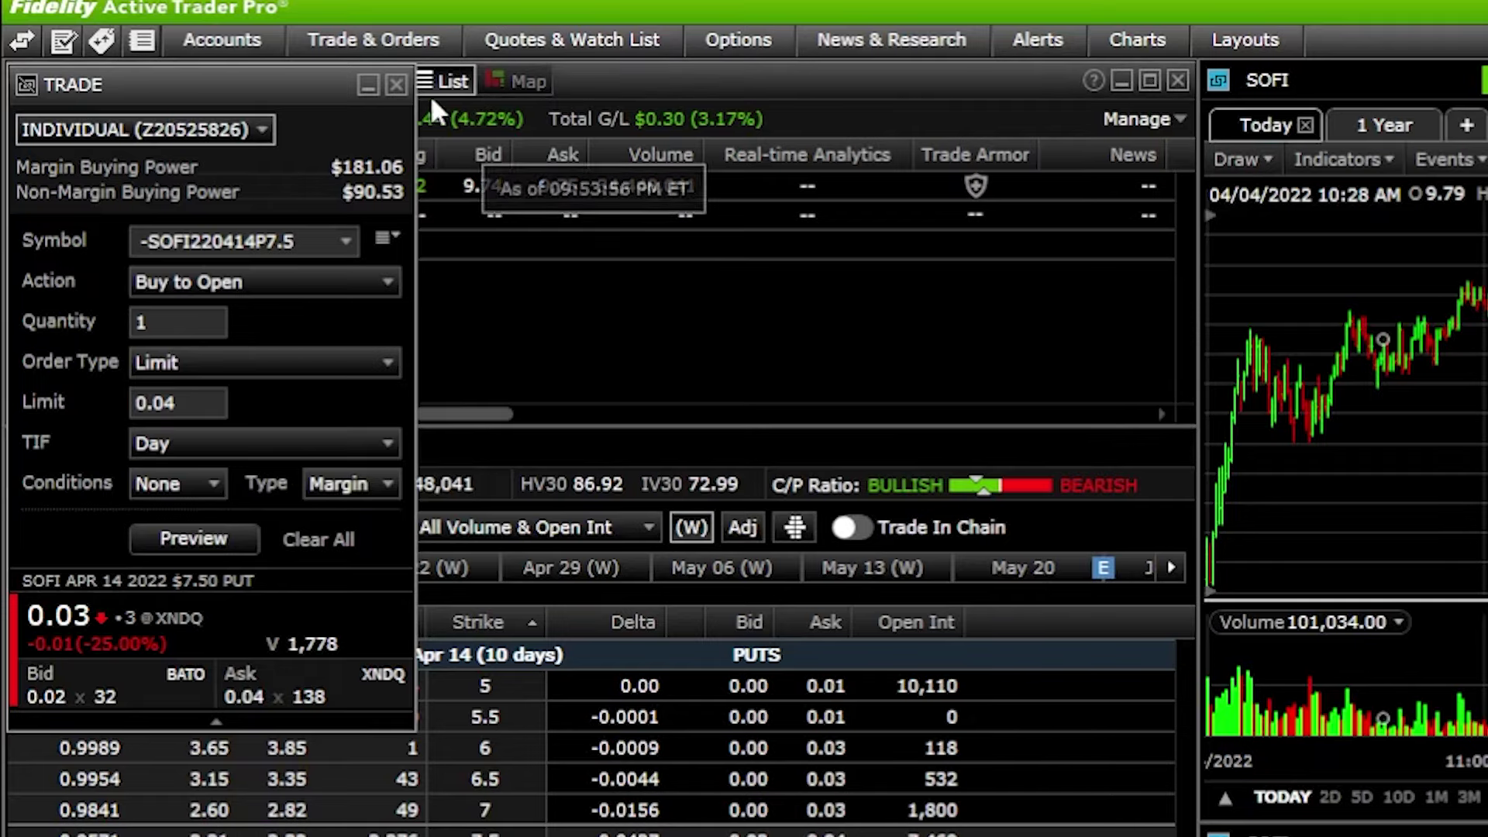
pyautogui.click(395, 85)
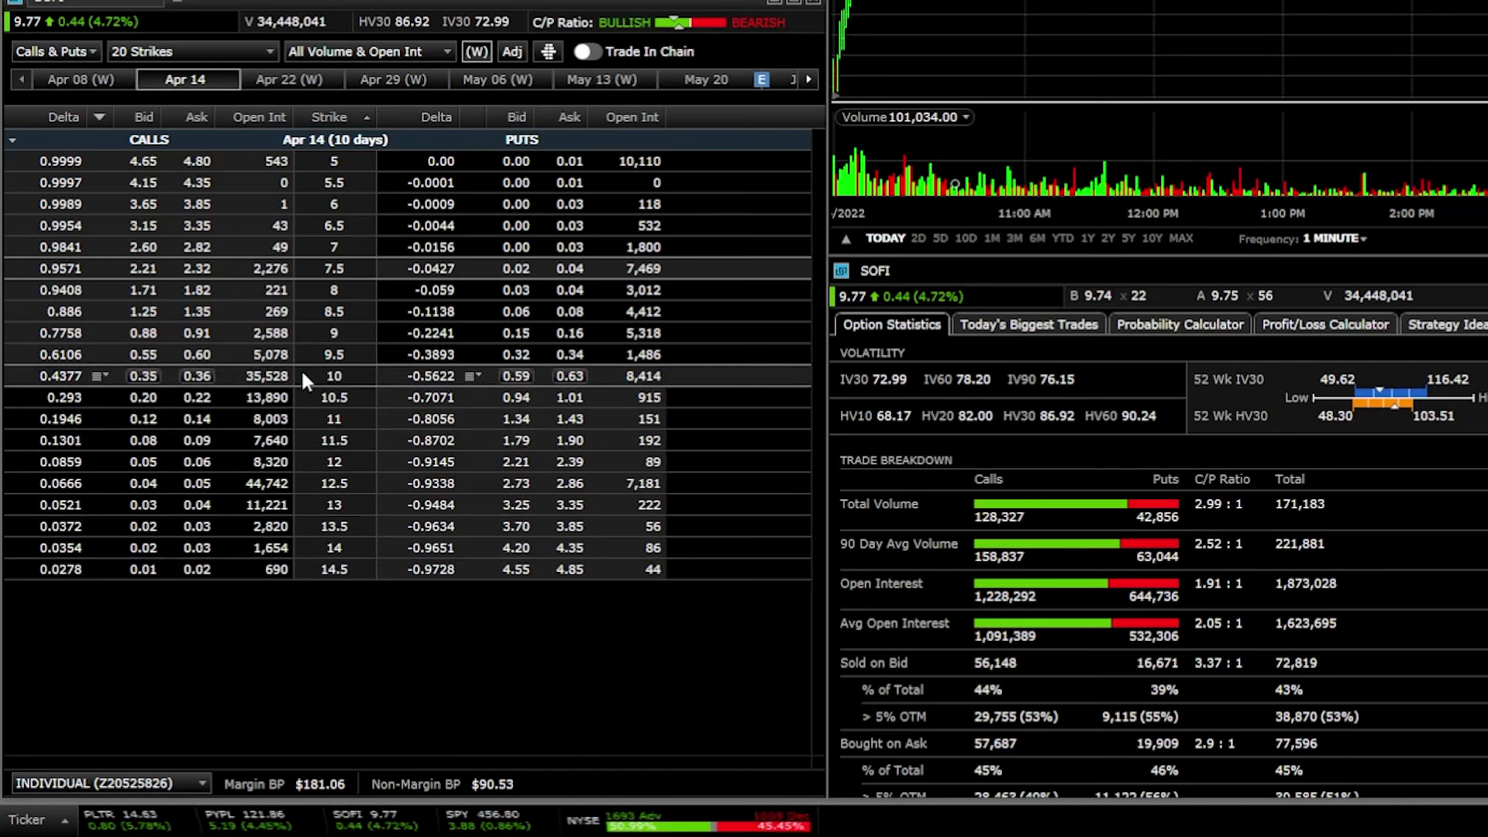
# Step: Start a Spread trade from the SOFI Apr 14 $10 call and set Leg 2 to Apr 14 2022 with strike 14.5
pyautogui.rightClick(197, 377)
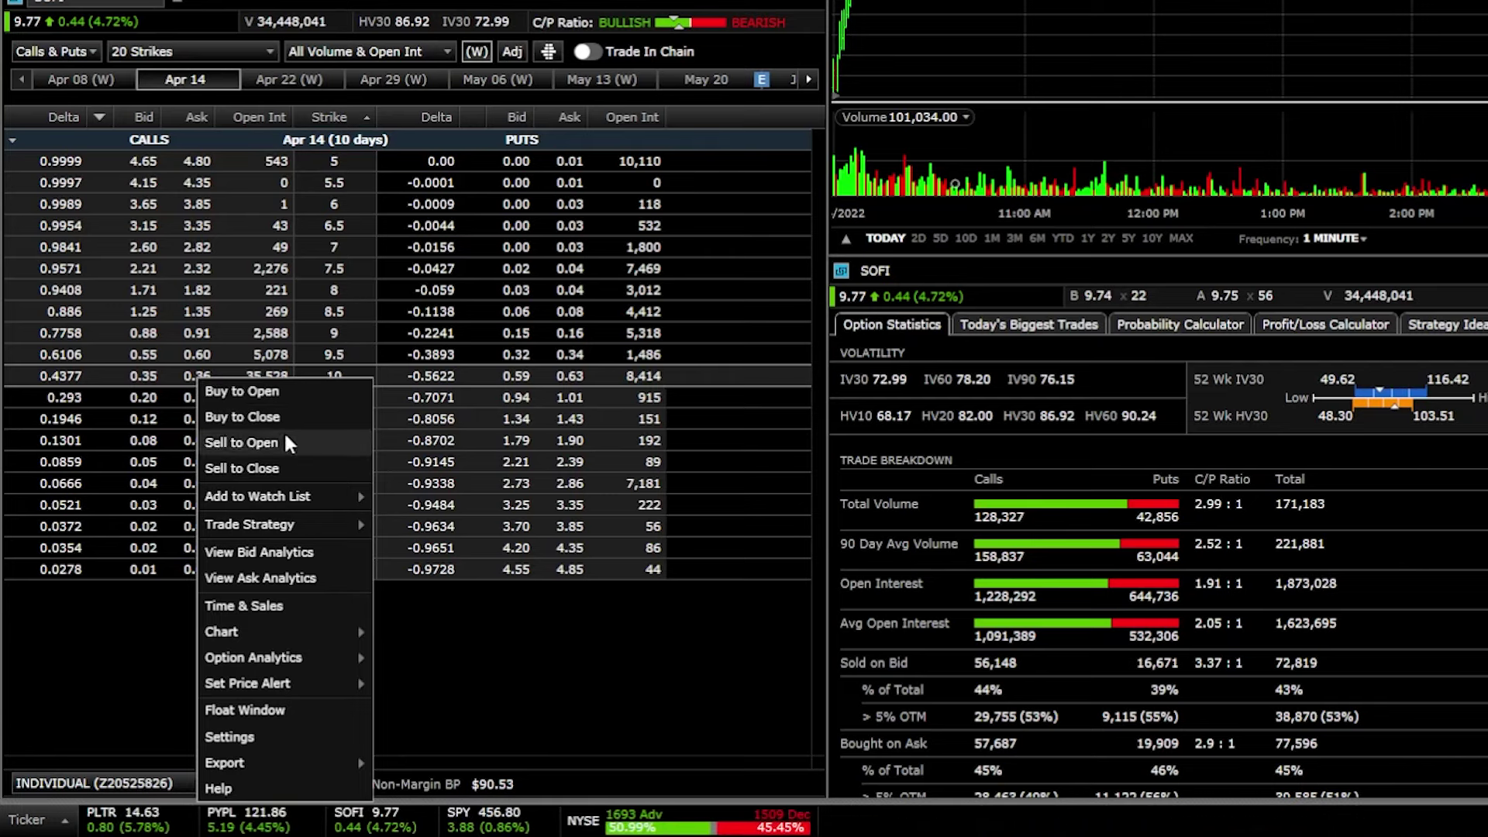
pyautogui.moveTo(276, 528)
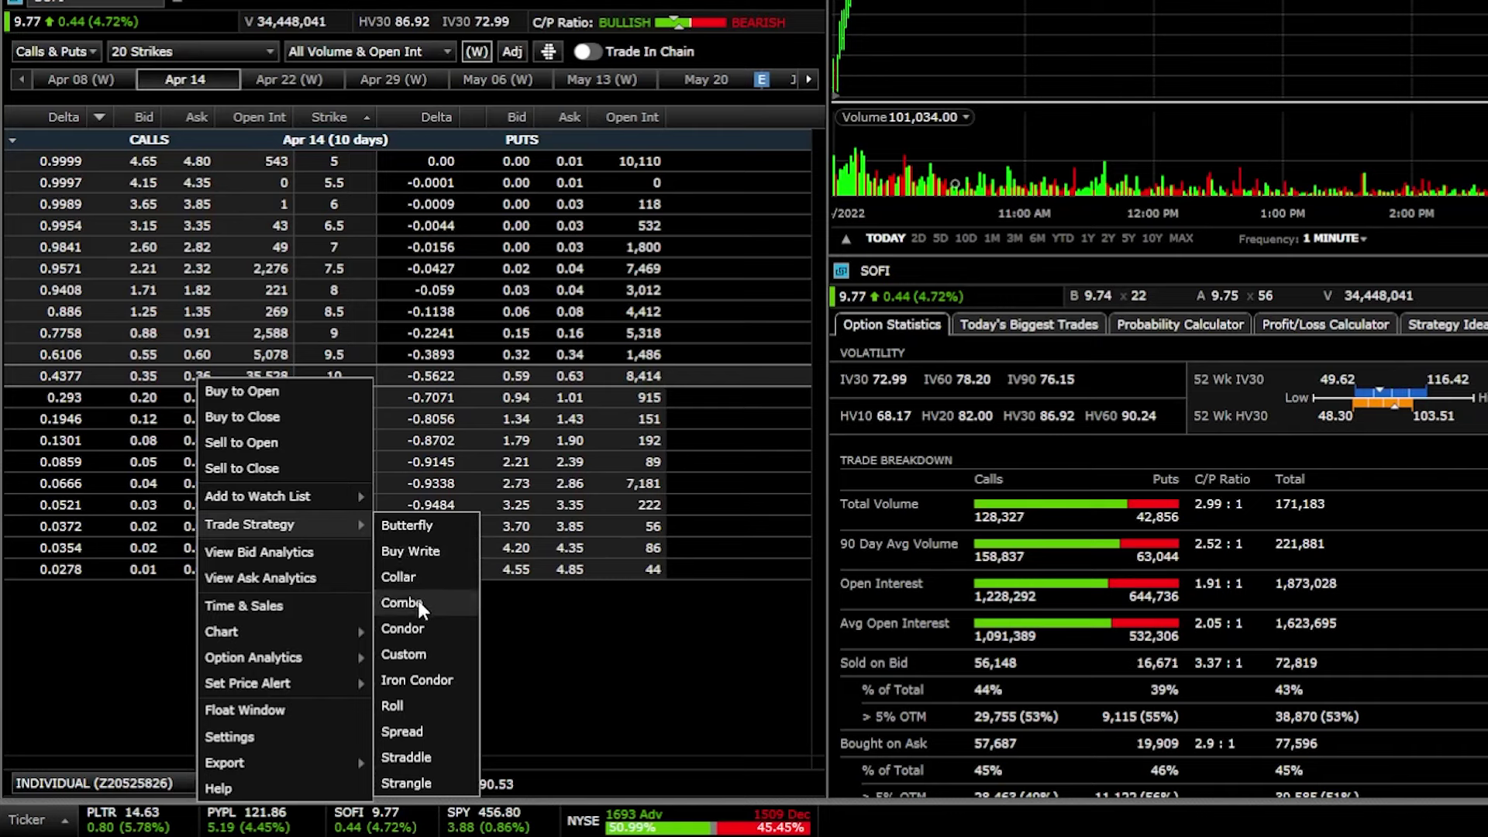
pyautogui.click(402, 732)
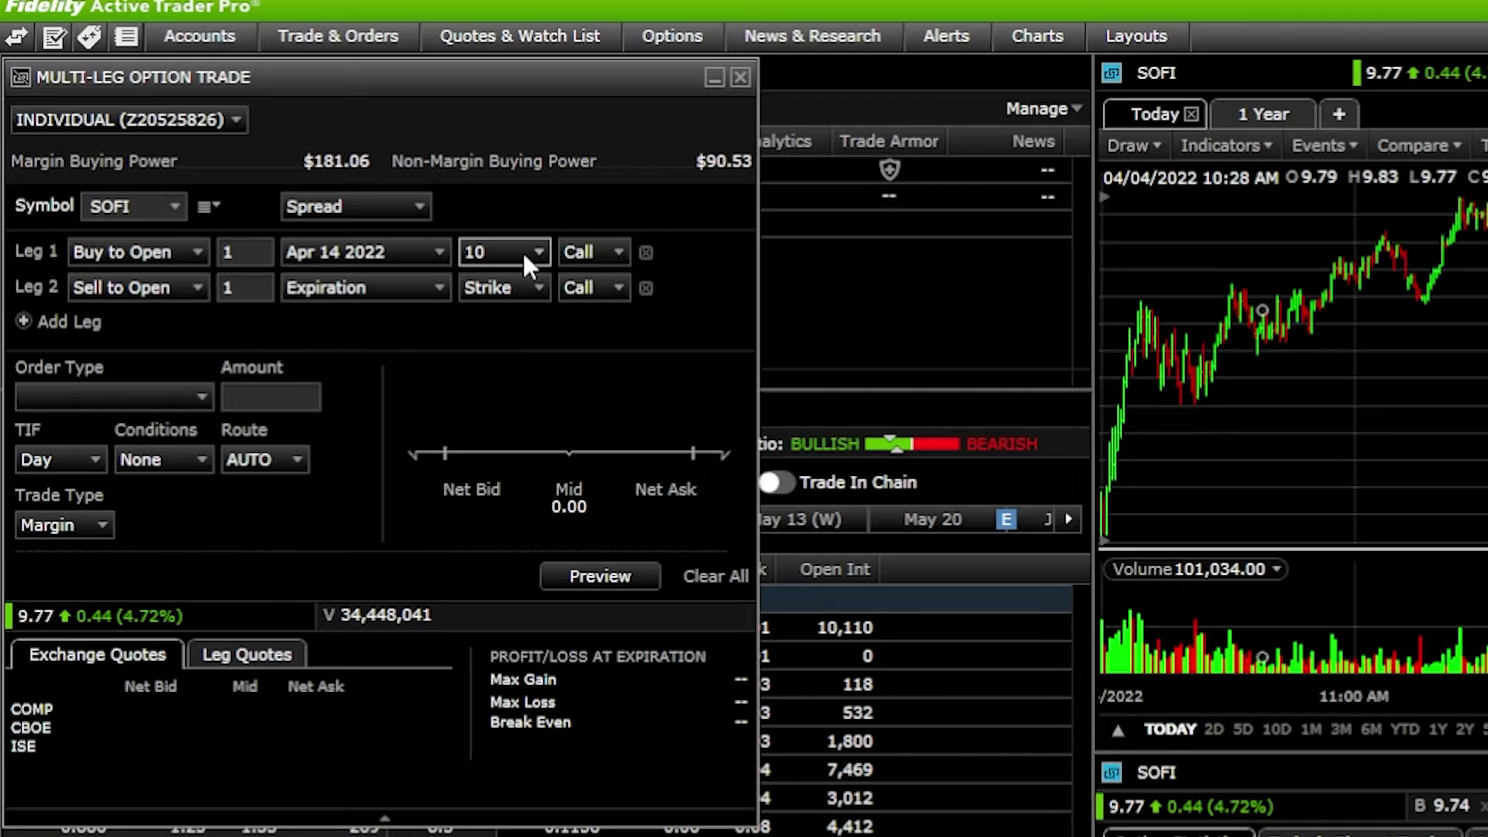
pyautogui.click(394, 303)
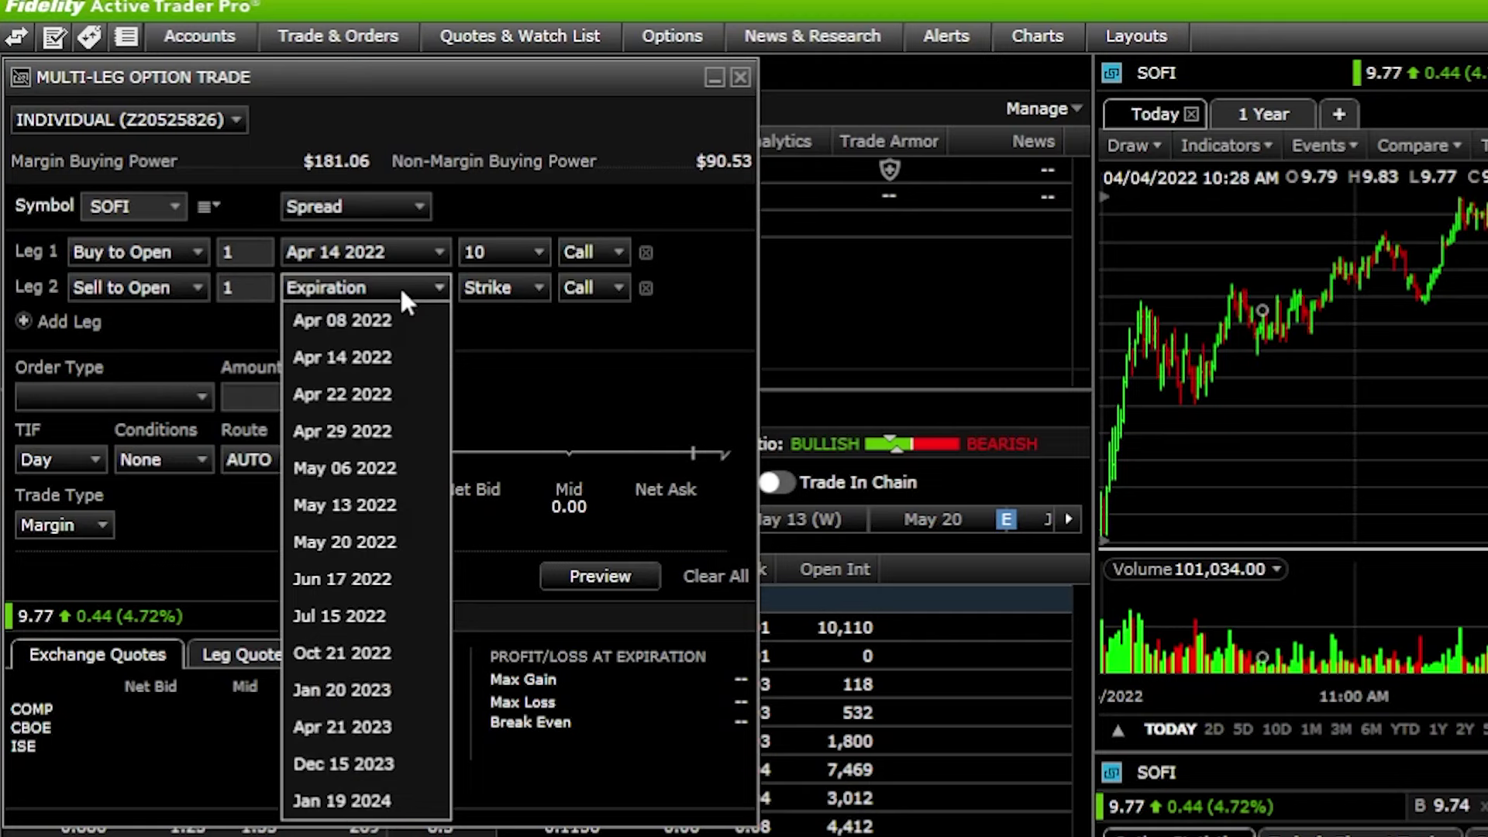
pyautogui.click(391, 377)
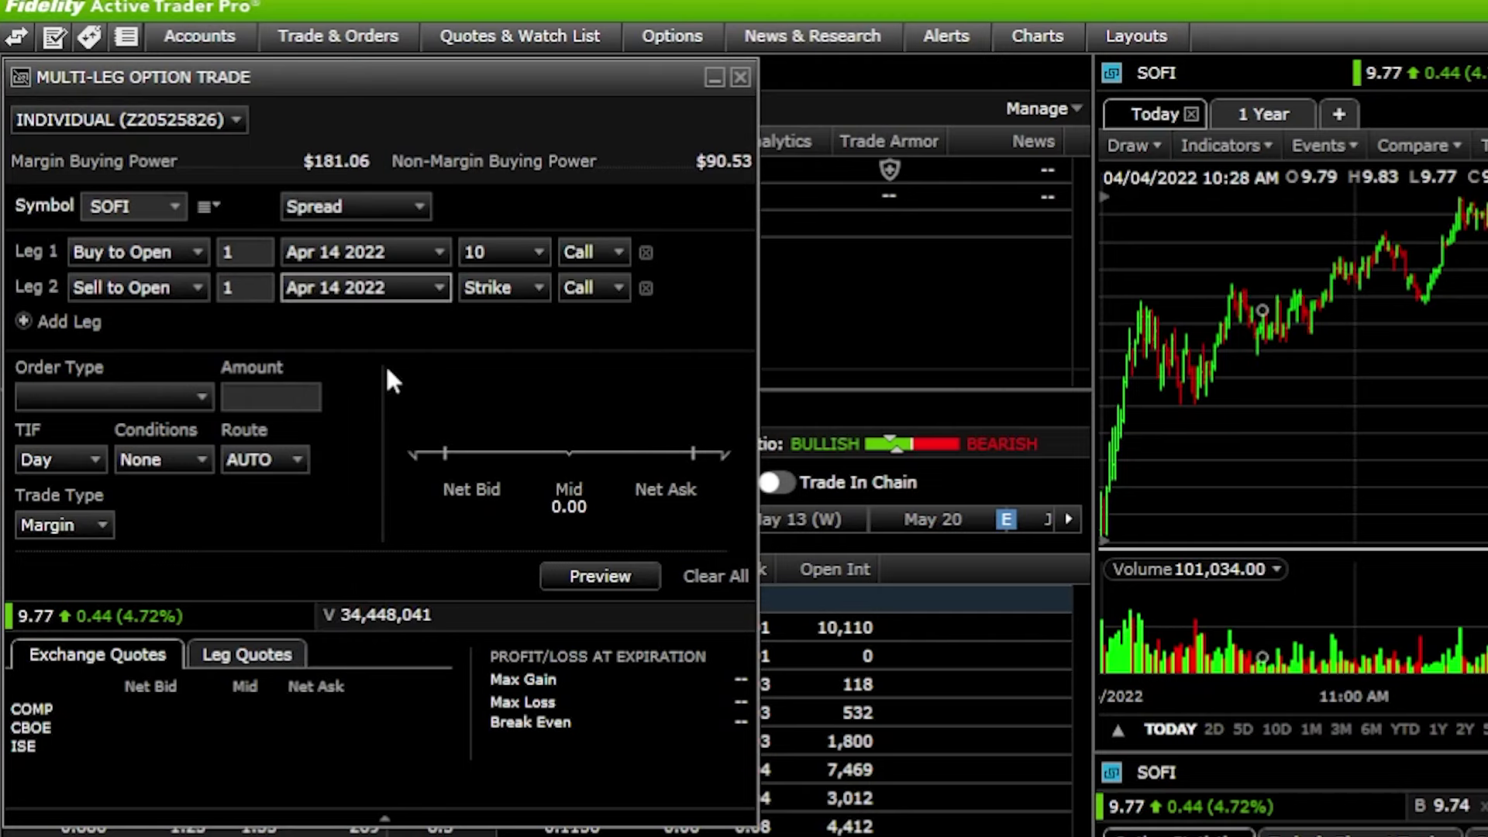
pyautogui.click(509, 294)
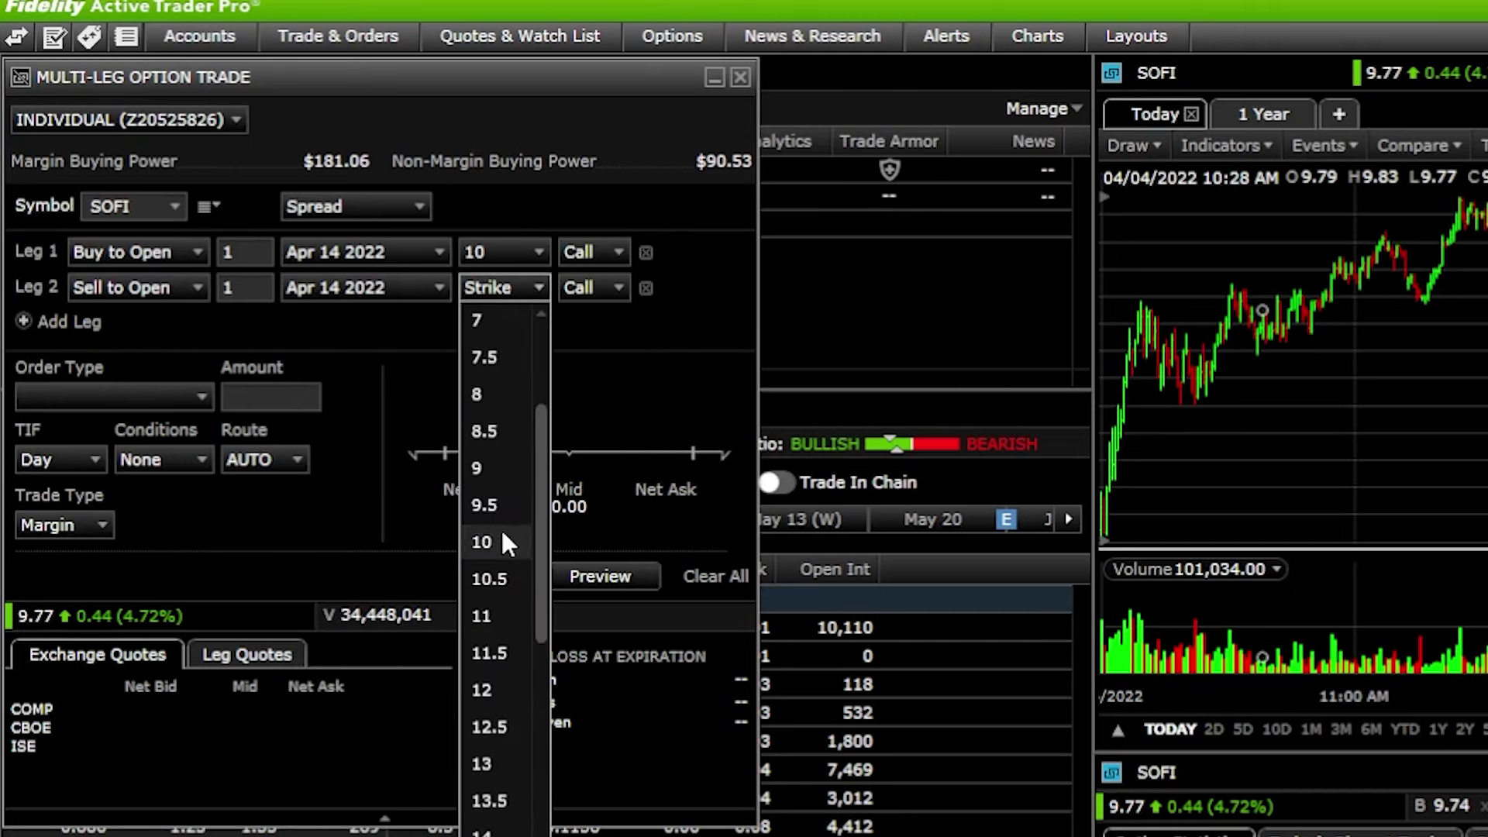
pyautogui.scroll(-1, 511, 620)
pyautogui.click(500, 753)
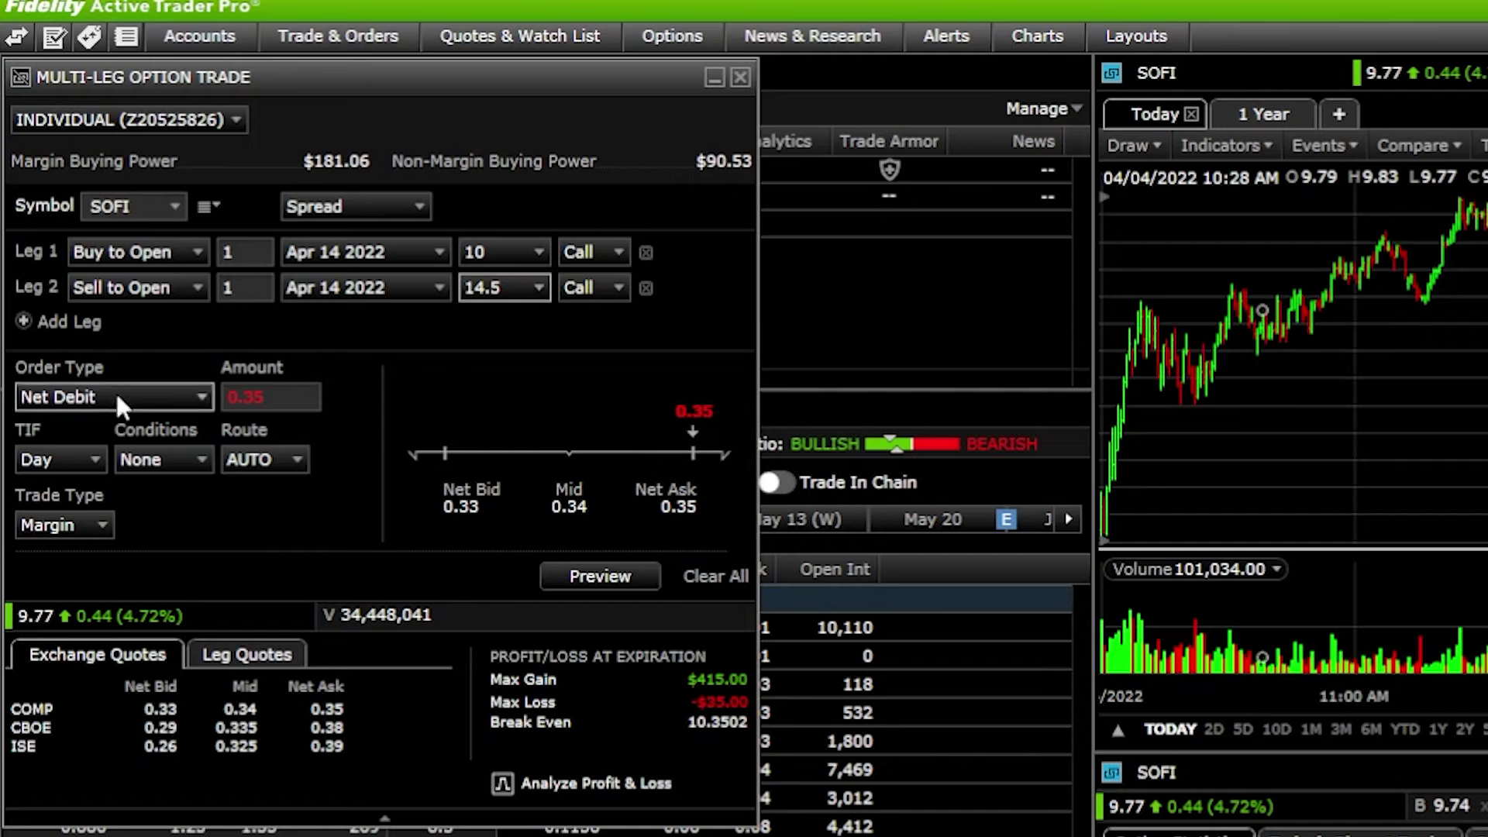
# Step: Set the spread's net debit amount to 0.30 with time in force GTC, and close the ticket without previewing it
pyautogui.click(225, 395)
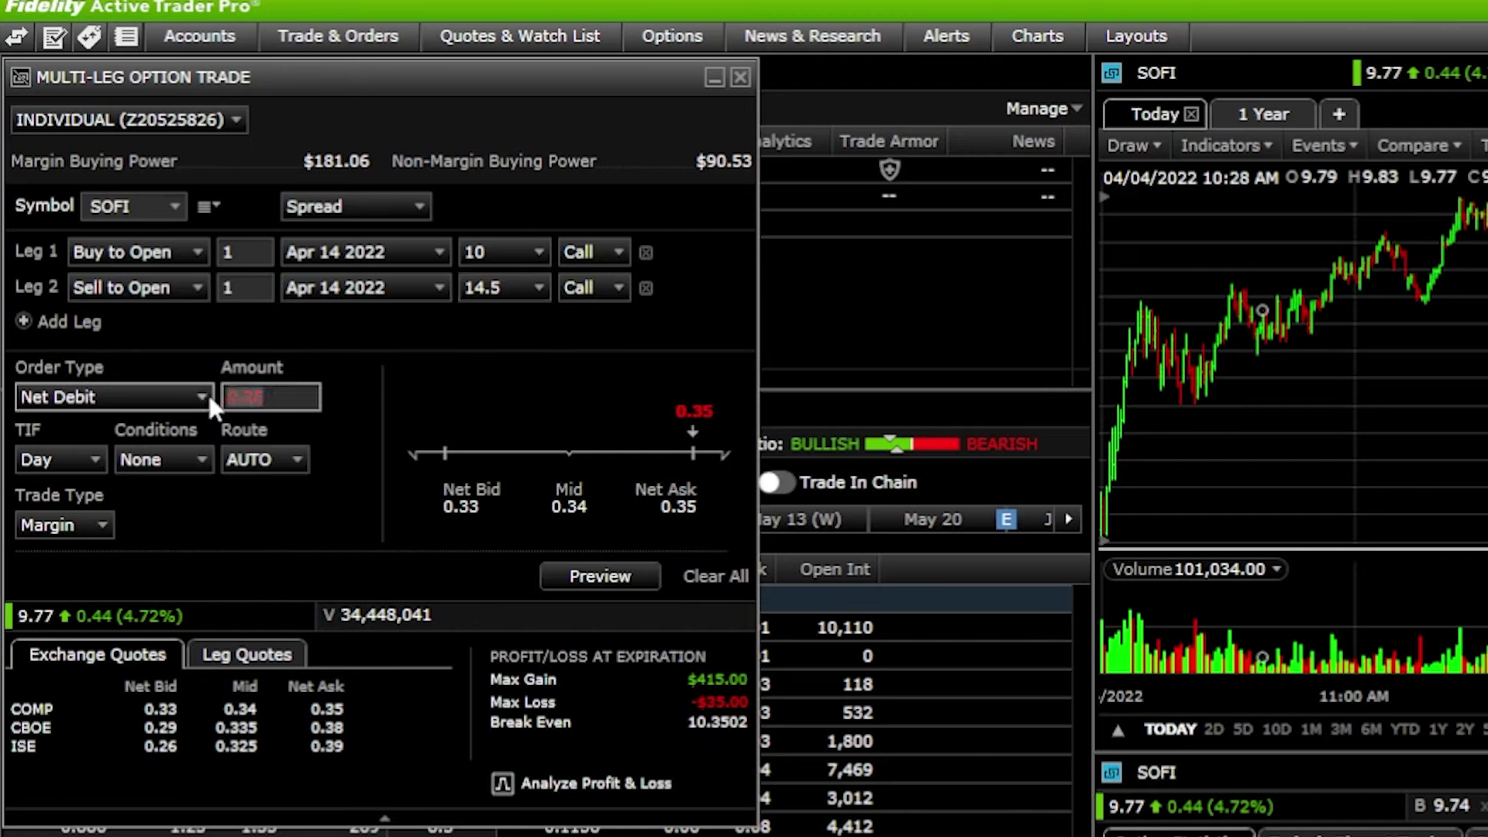
pyautogui.press('BackSpace')
pyautogui.click(84, 457)
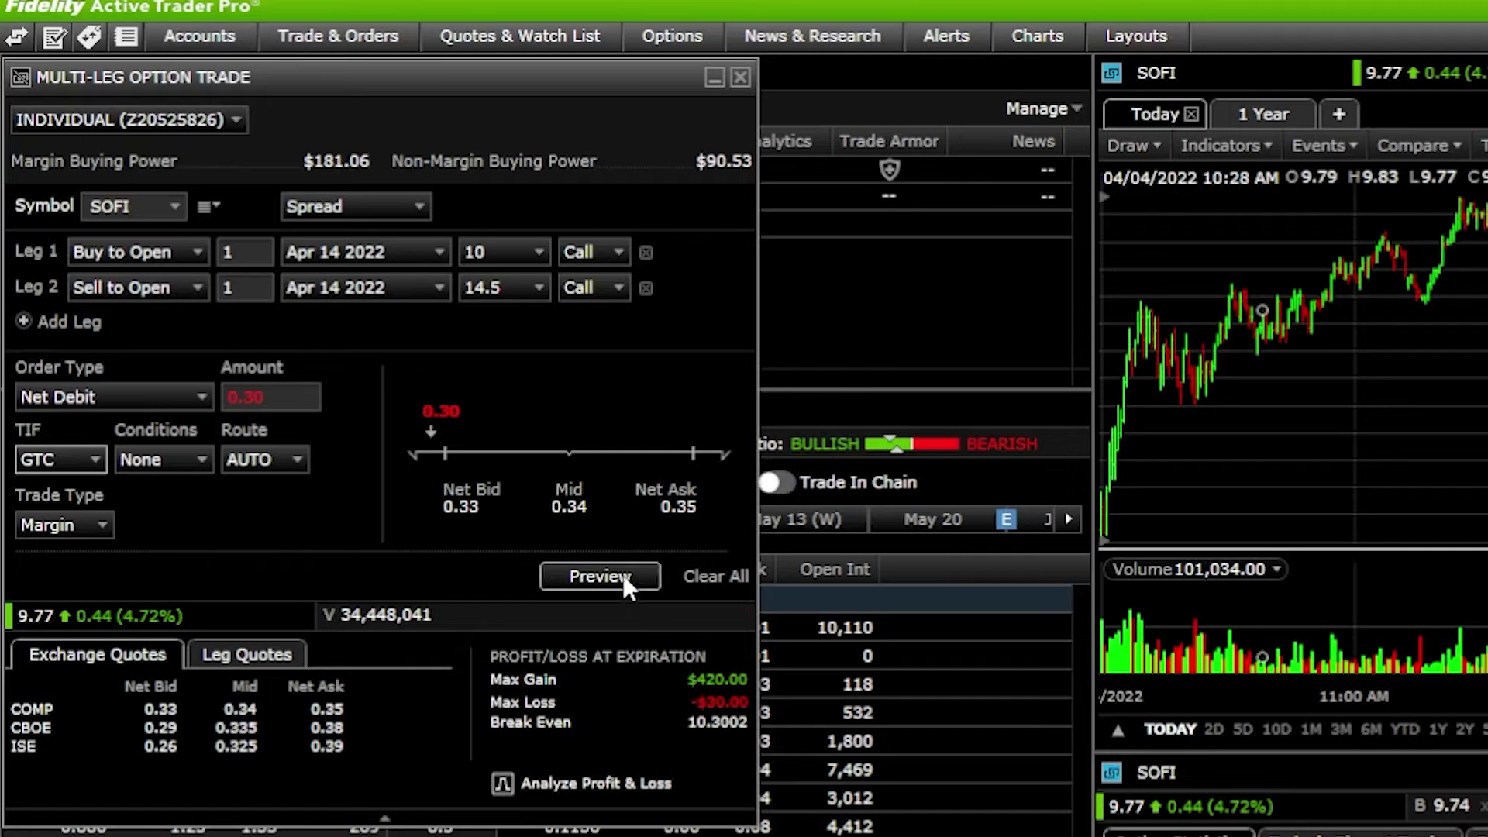
pyautogui.click(740, 77)
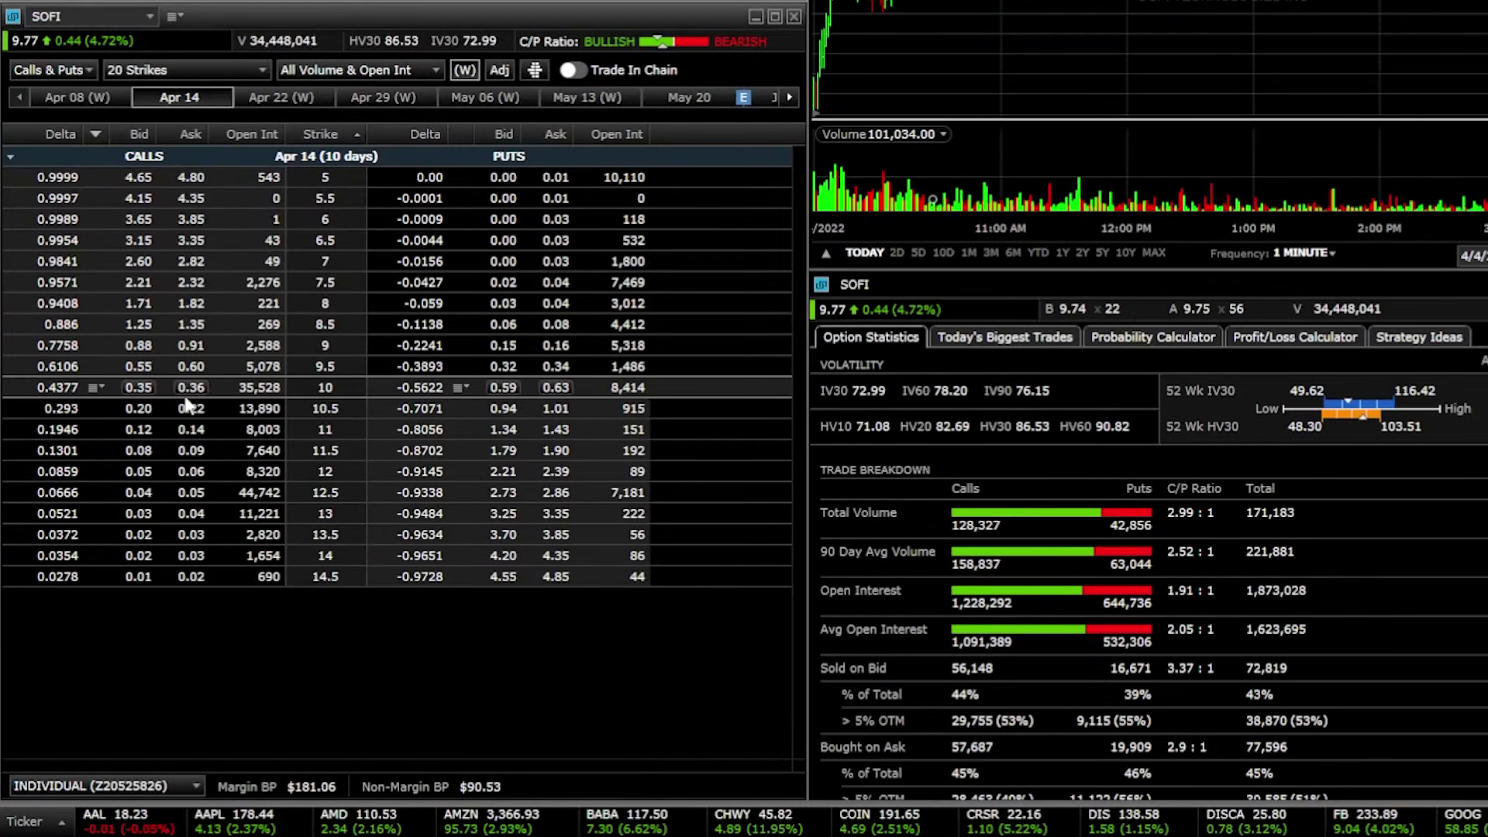
# Step: Start an Iron Condor trade from the SOFI Apr 14 $12 call and set the Leg 4 call strike to 14
pyautogui.rightClick(191, 477)
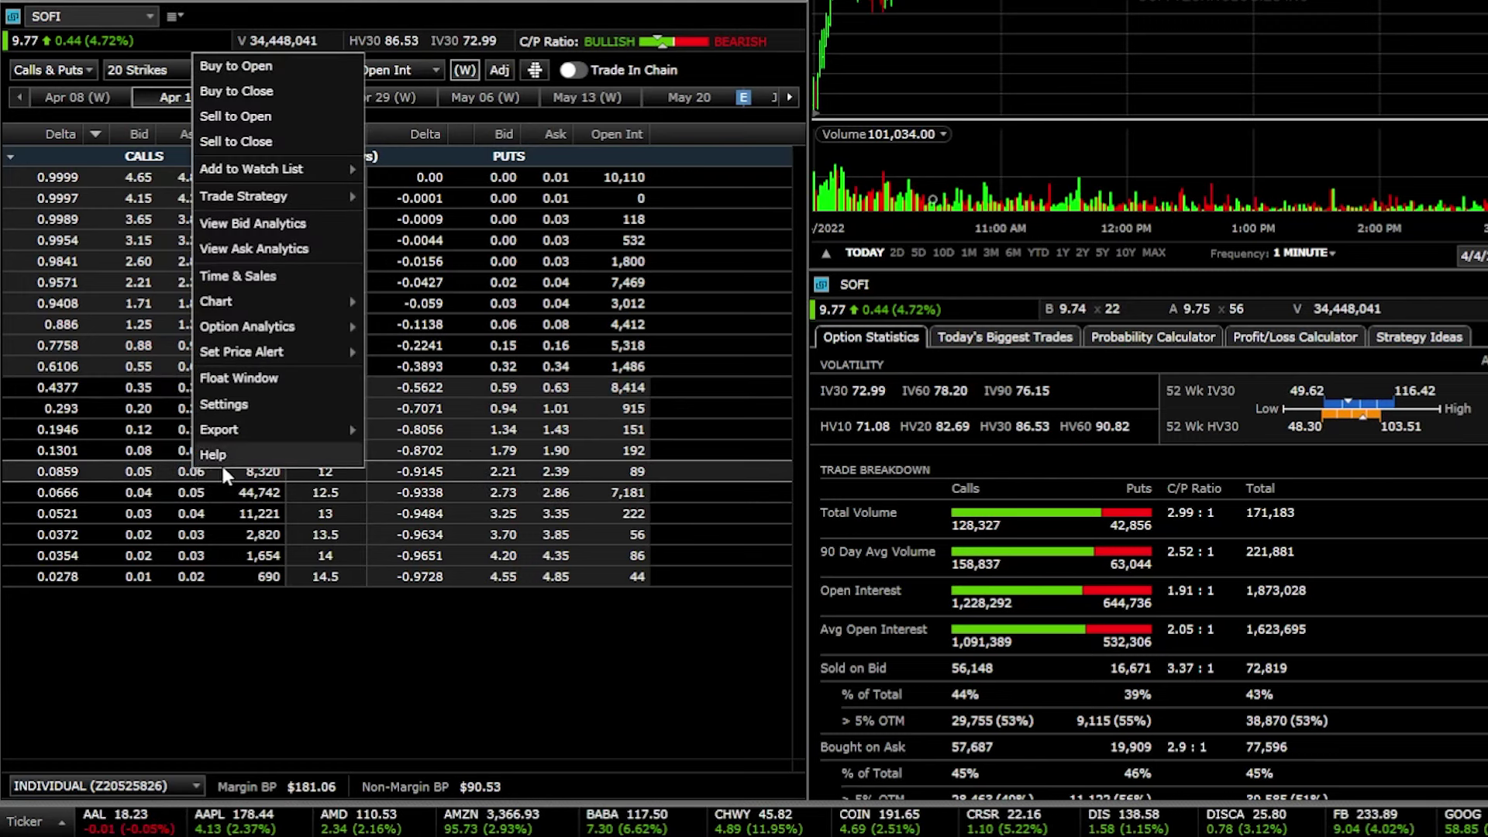
pyautogui.moveTo(269, 205)
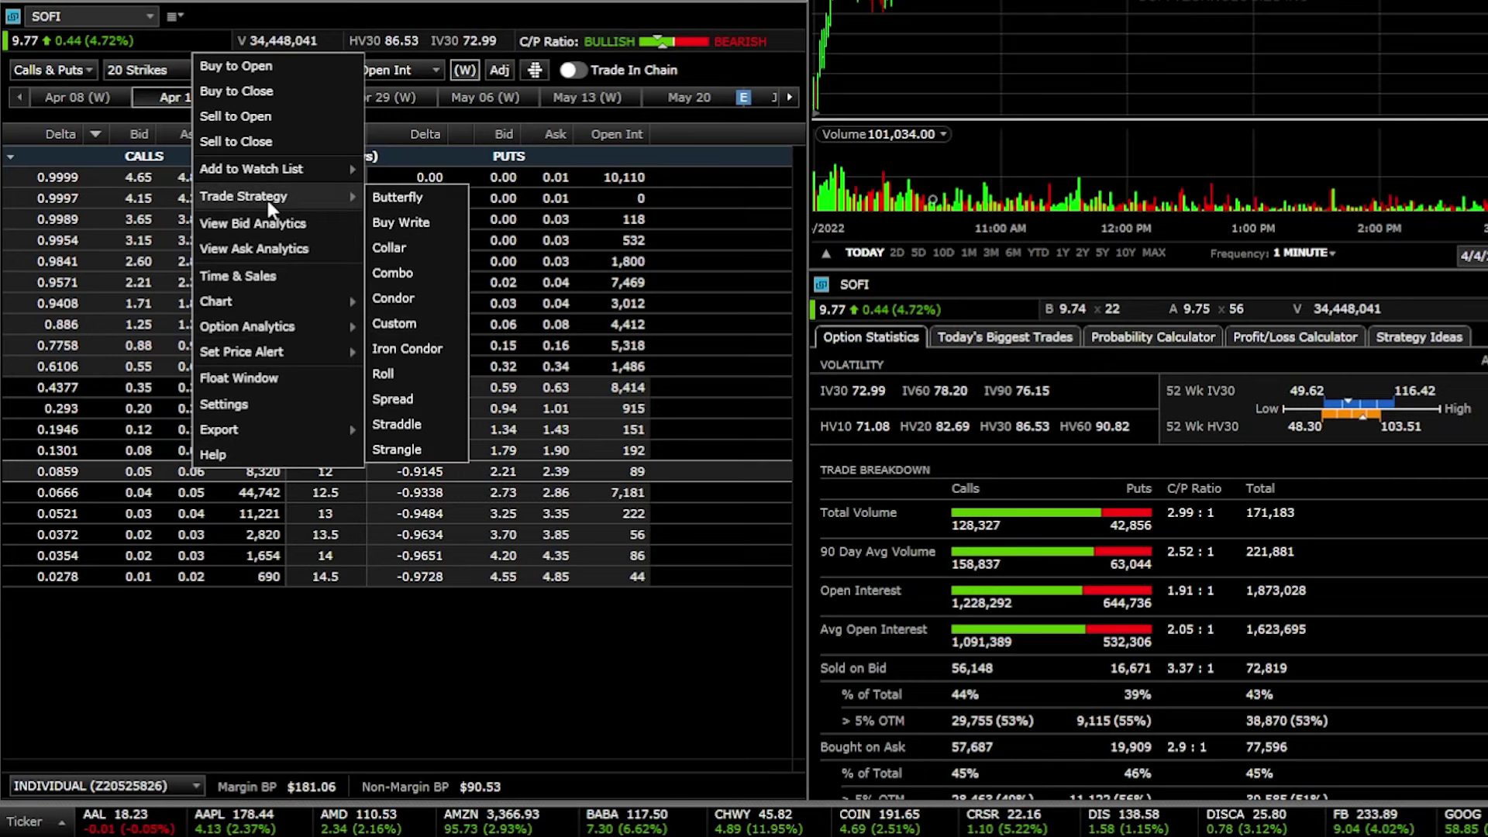
pyautogui.click(409, 355)
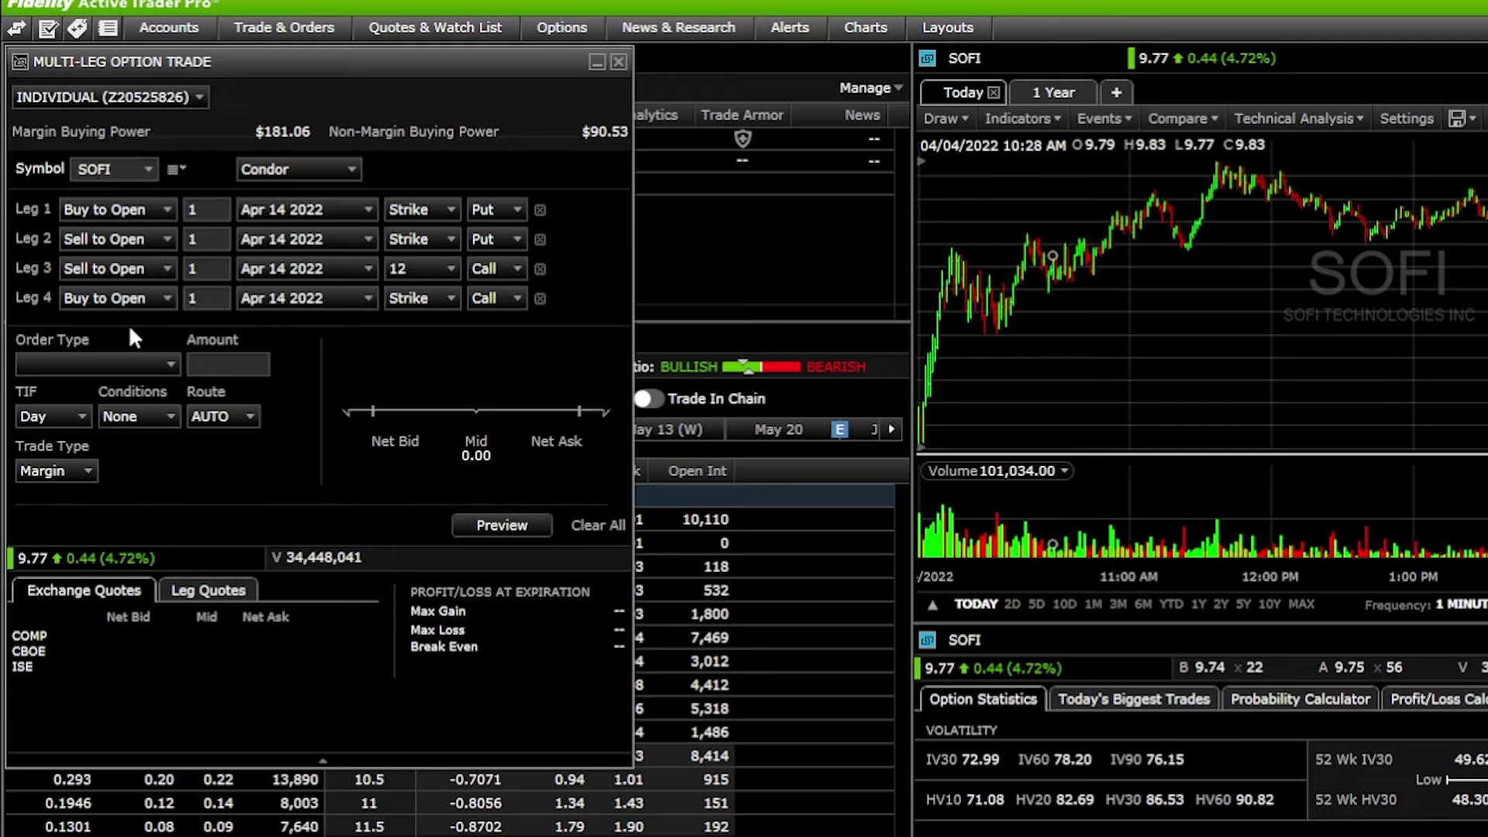
pyautogui.click(443, 297)
pyautogui.scroll(-1, 423, 565)
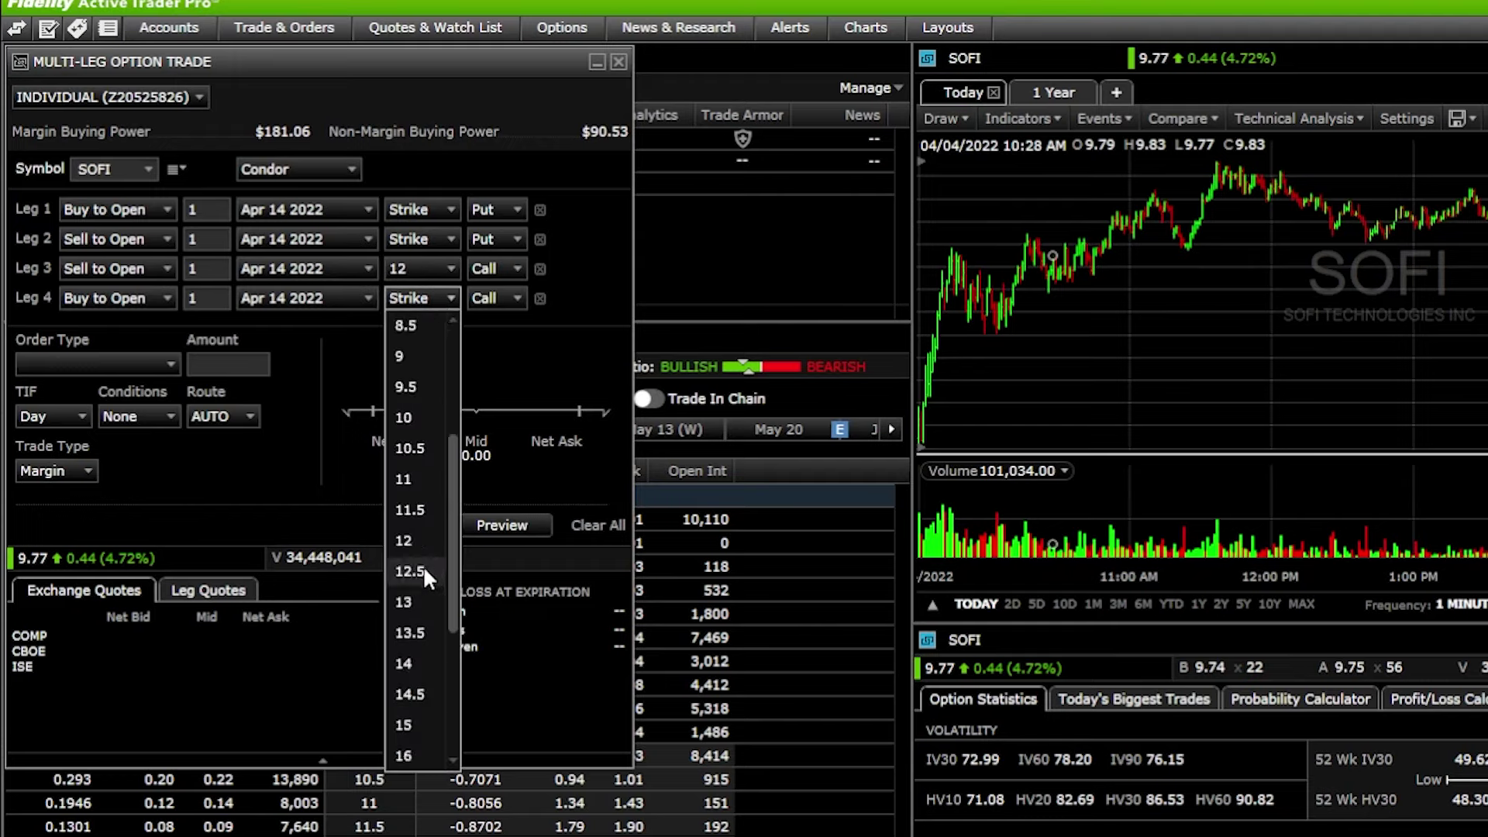
pyautogui.click(419, 671)
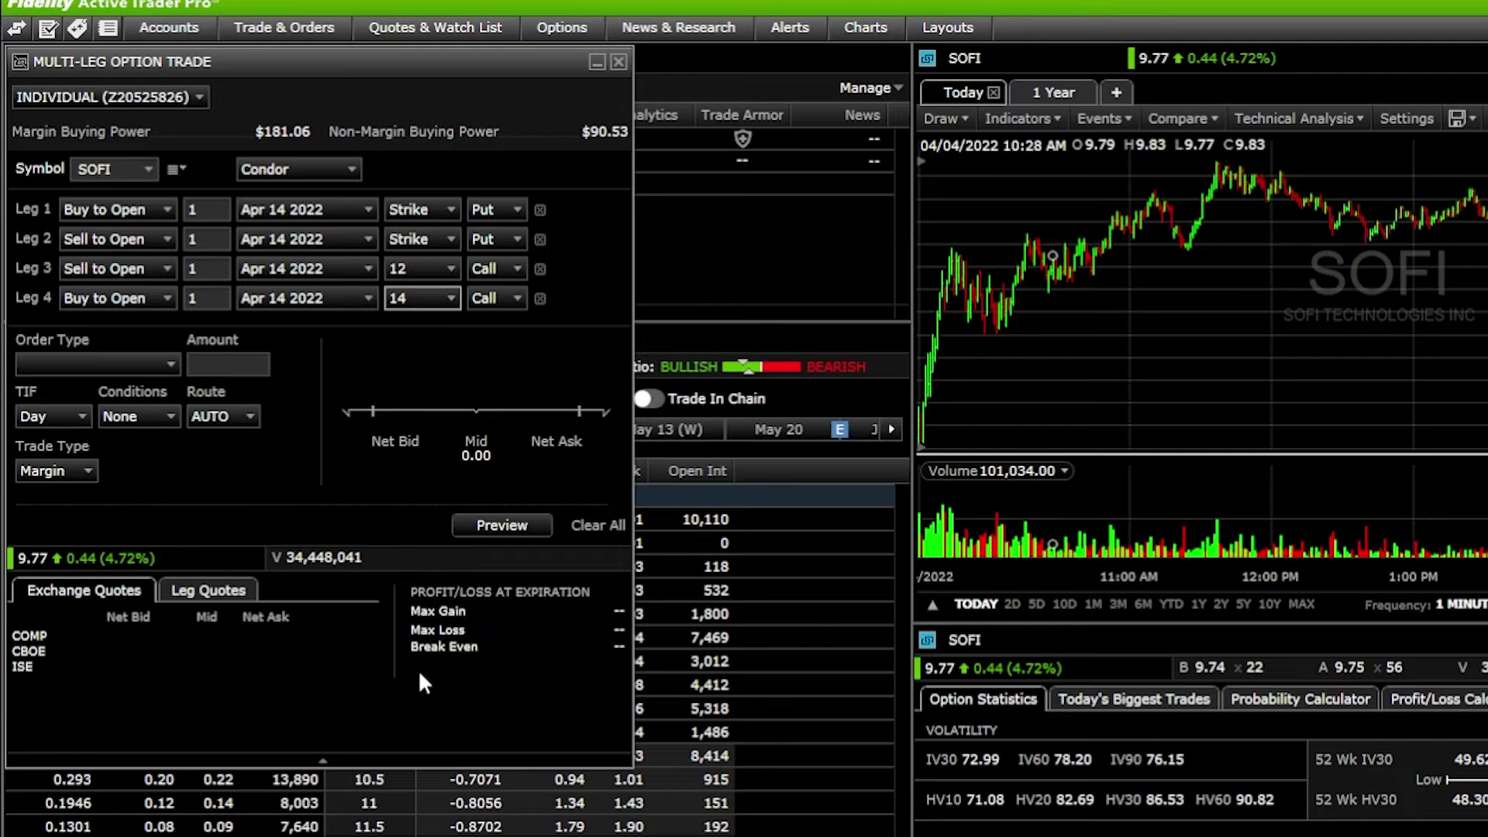
# Step: Set the iron condor's Leg 2 put strike to 8 and Leg 1 put strike to 6, and close the ticket
pyautogui.click(430, 239)
pyautogui.click(421, 356)
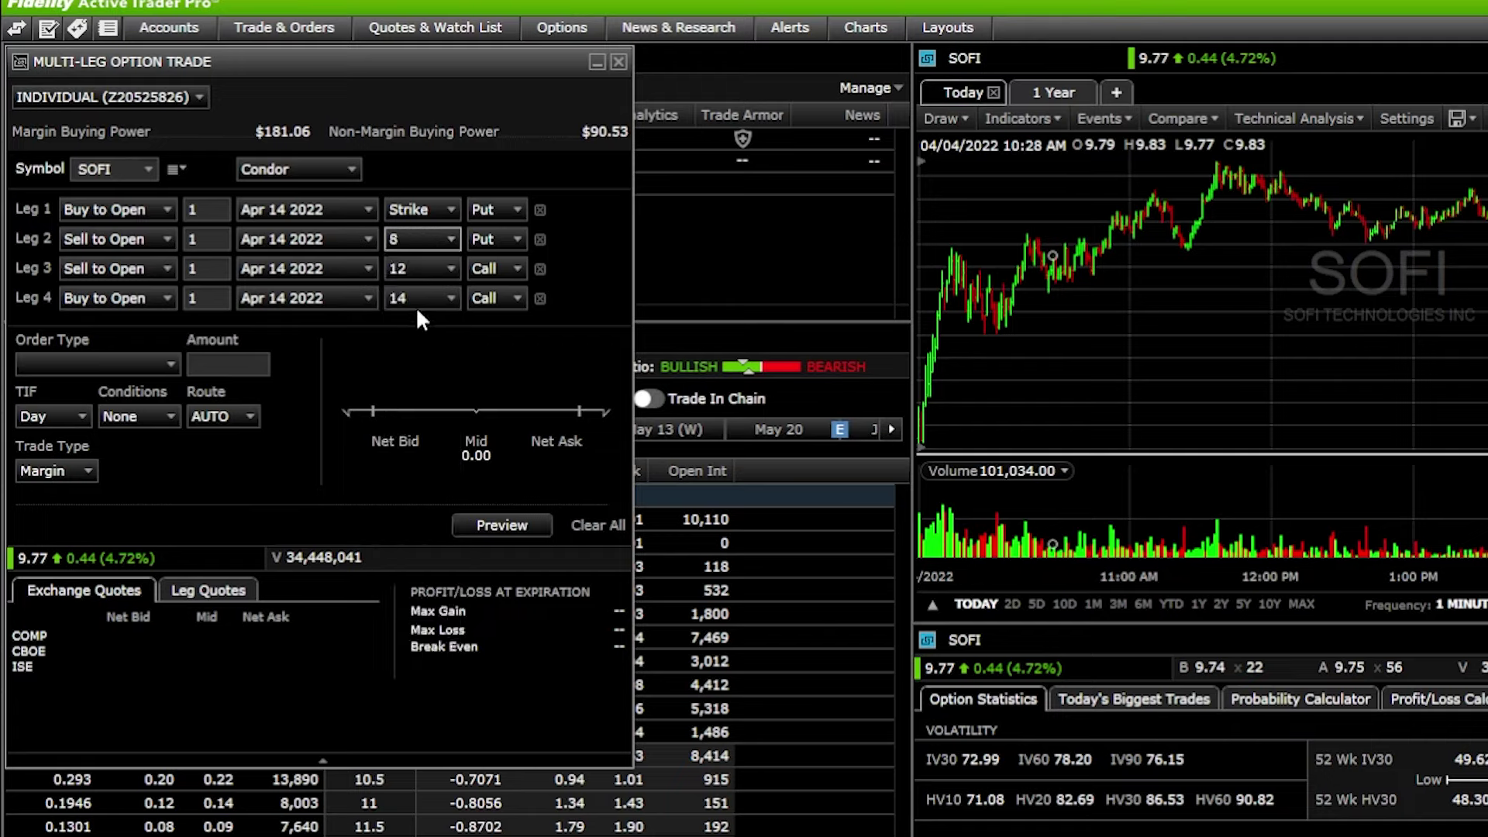
pyautogui.click(422, 210)
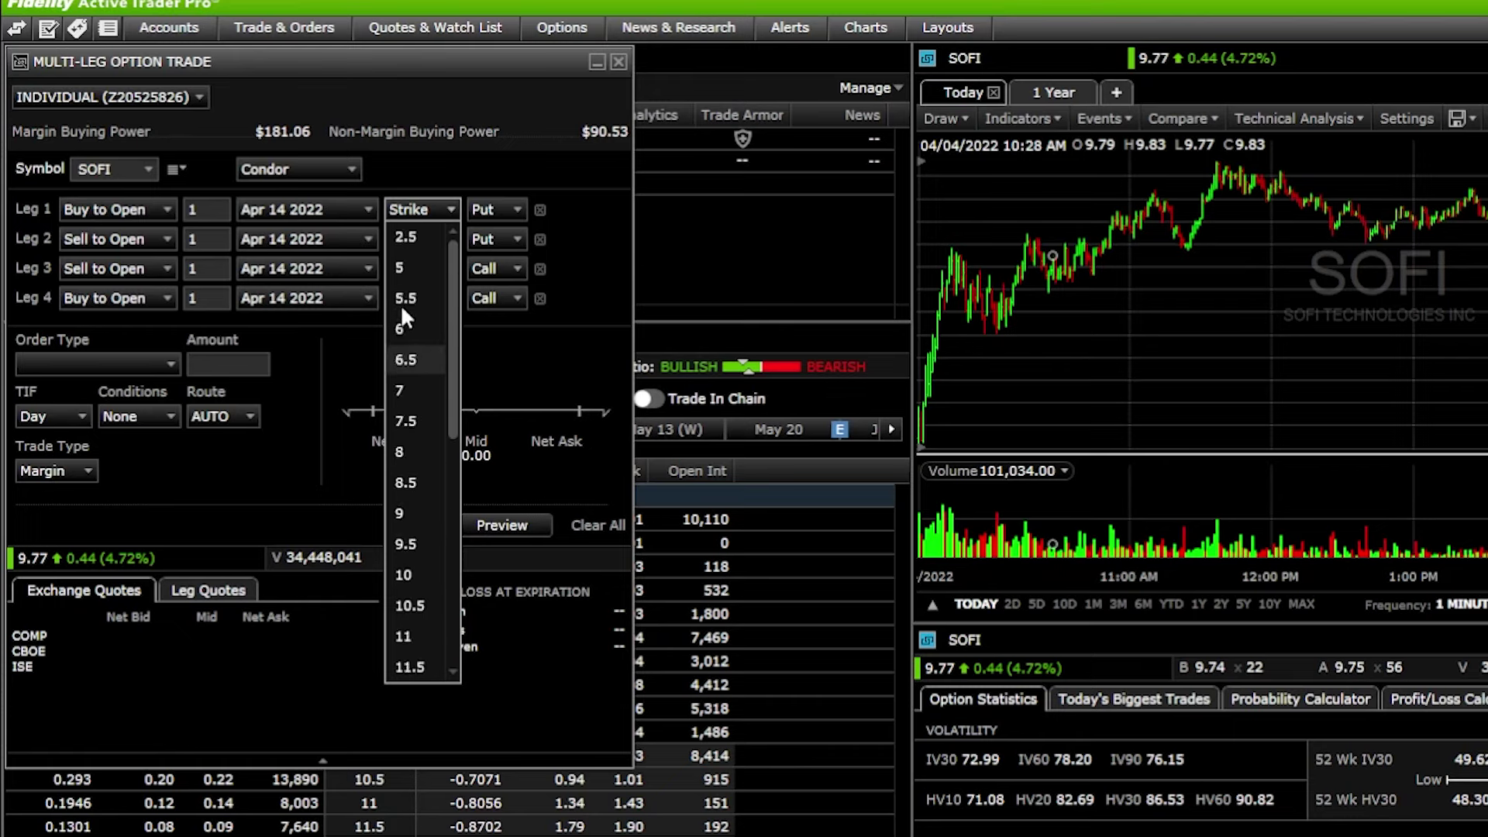
pyautogui.click(403, 318)
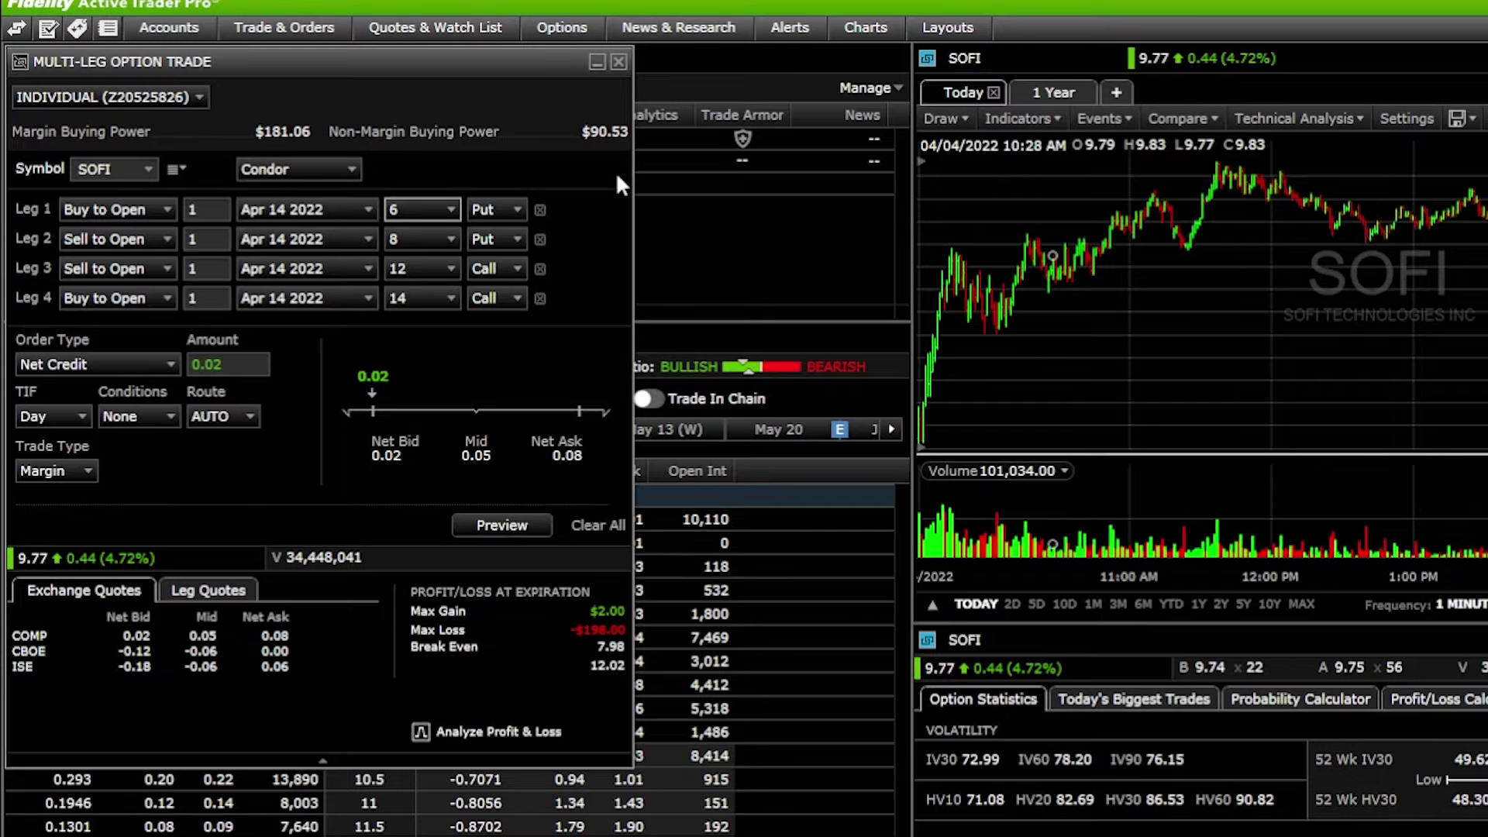
pyautogui.click(618, 62)
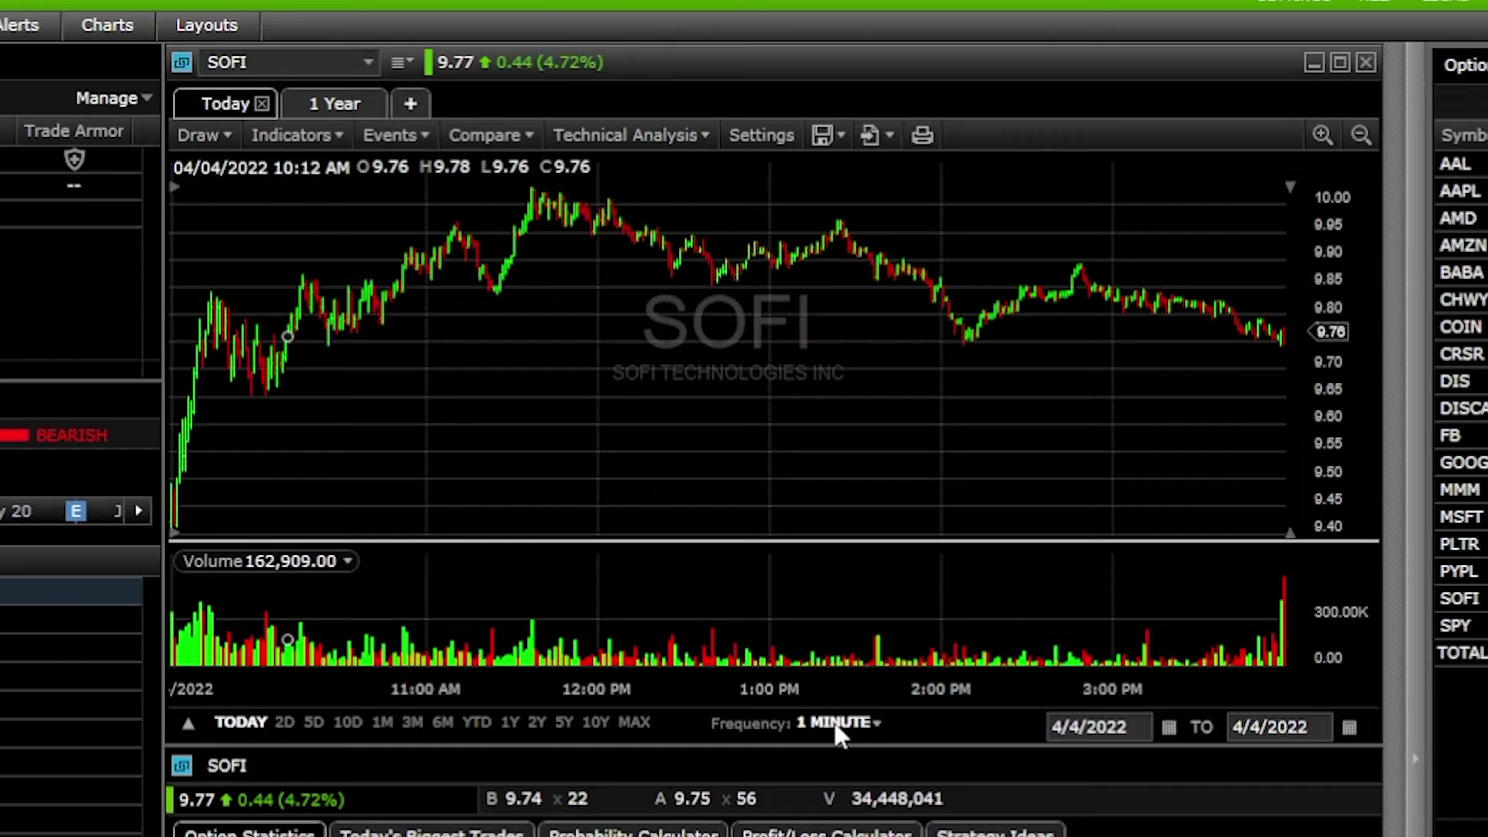
# Step: View the SOFI chart over one year at weekly frequency, and return it to the Today range
pyautogui.click(510, 723)
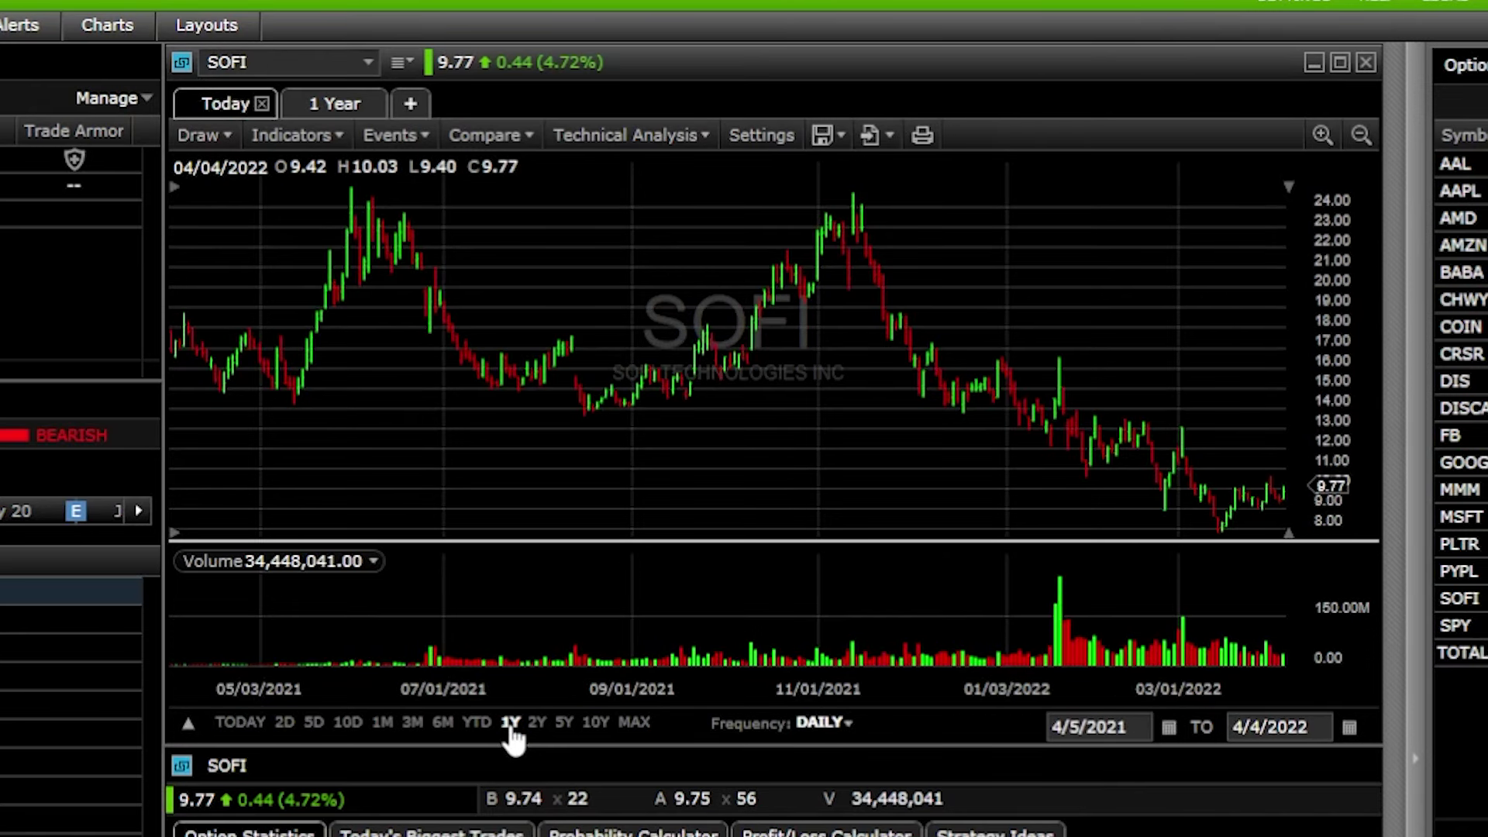
pyautogui.click(823, 727)
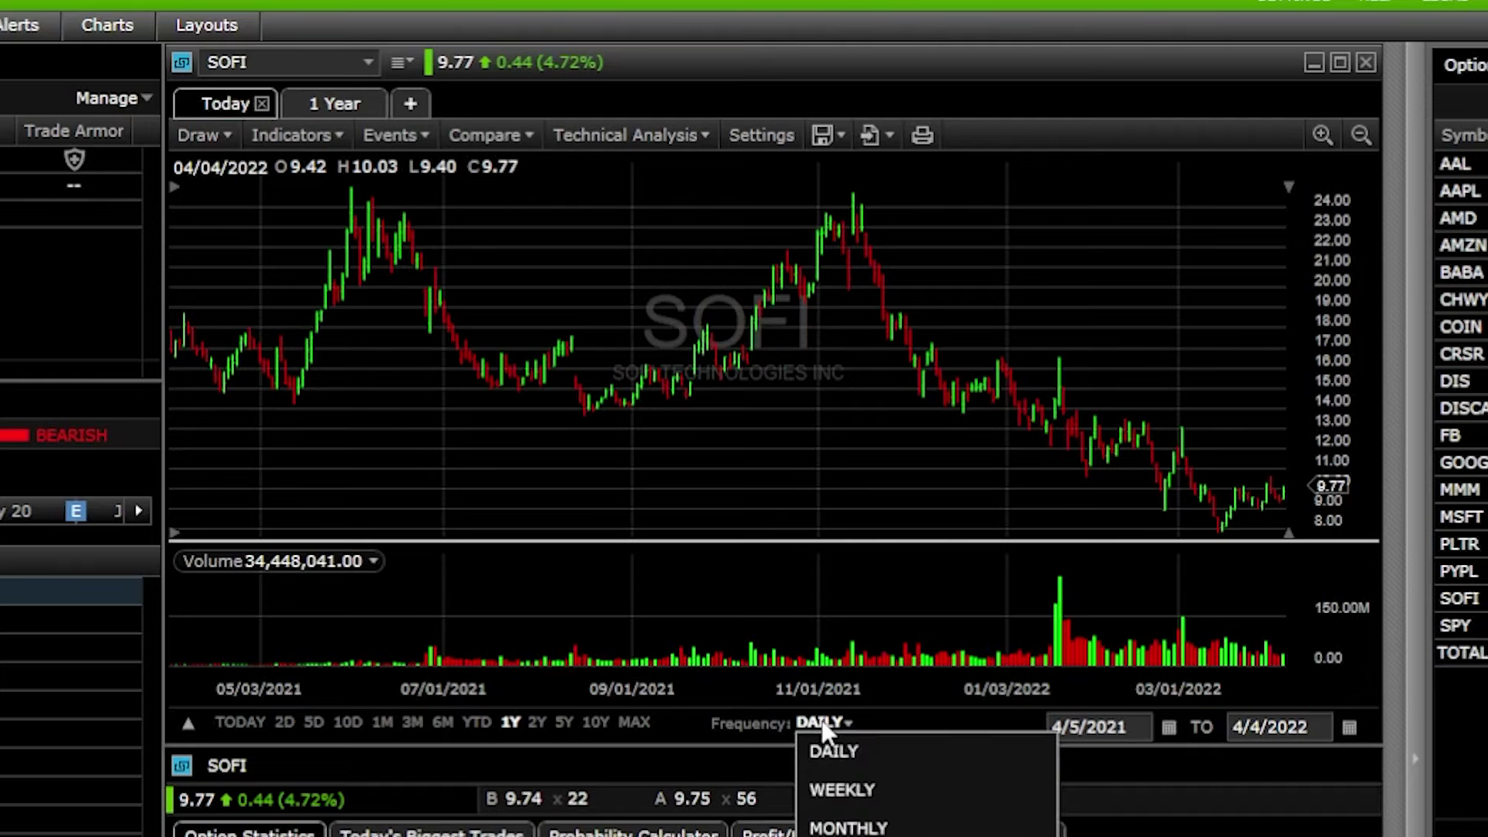
pyautogui.click(823, 789)
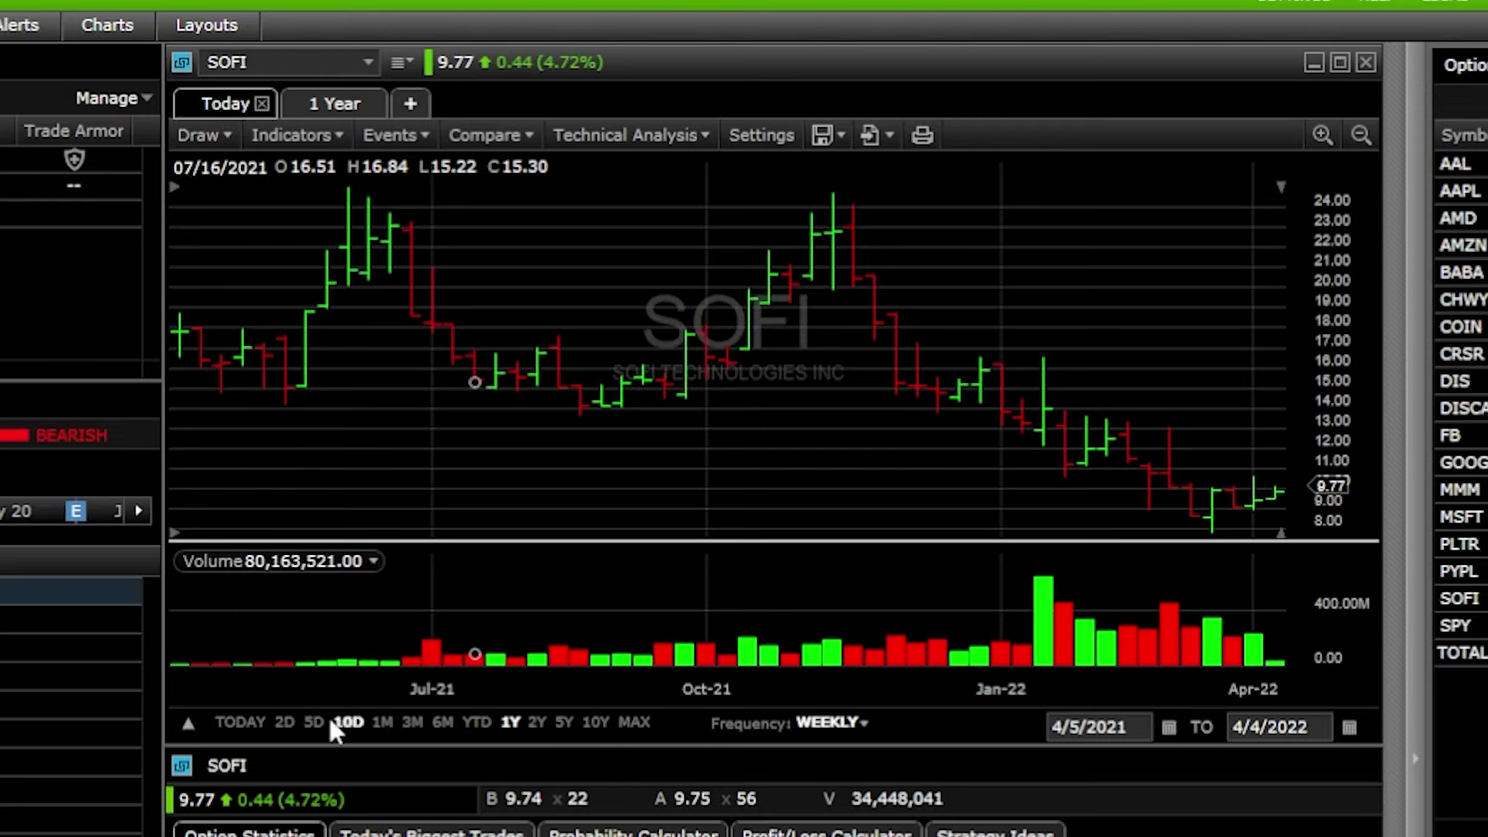
pyautogui.click(236, 723)
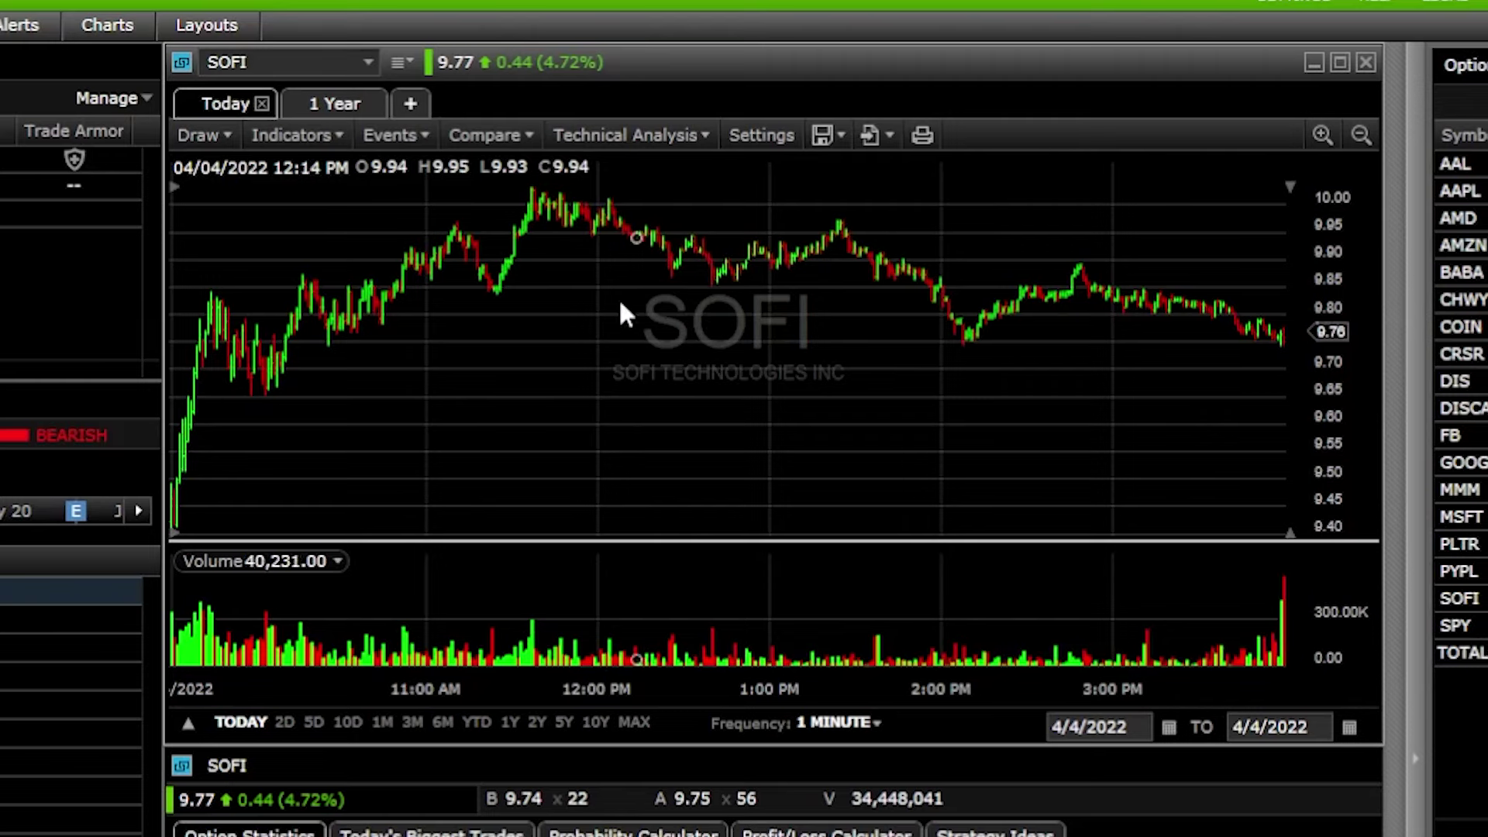
# Step: Add a Simple Moving Average (SMA) indicator to the SOFI chart
pyautogui.click(329, 143)
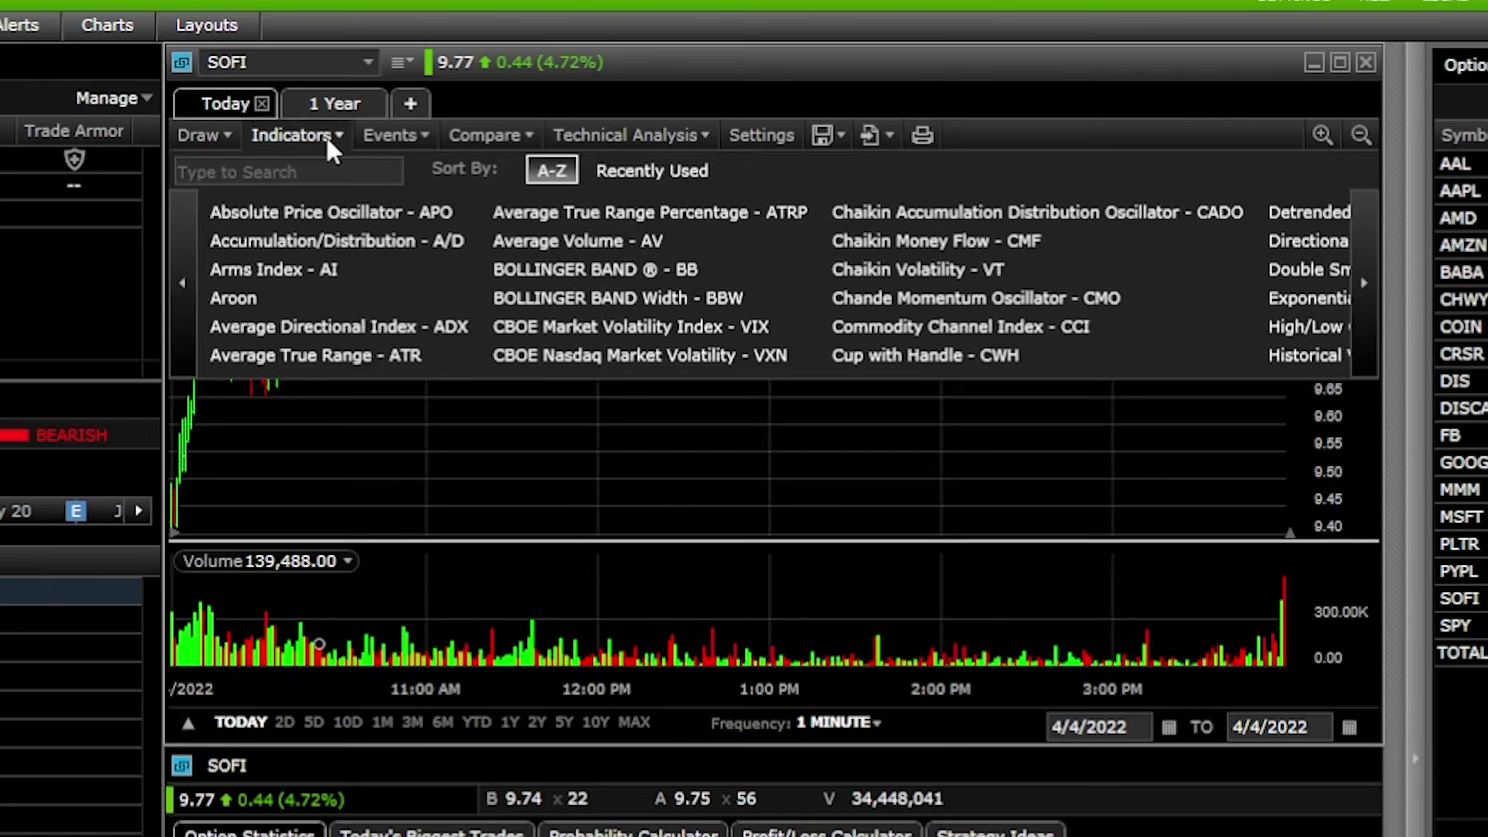
pyautogui.write('simple')
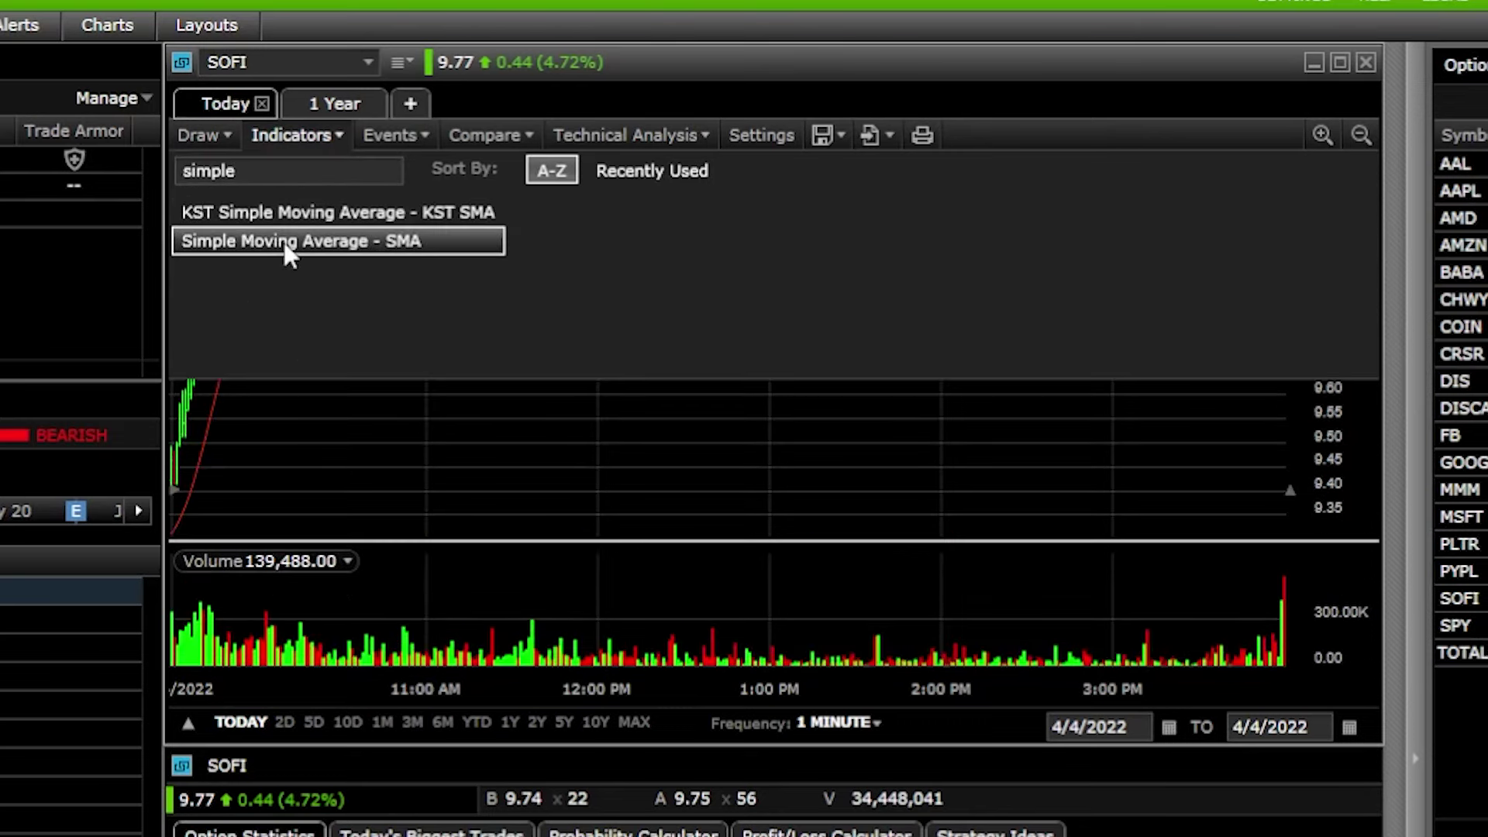
pyautogui.click(285, 241)
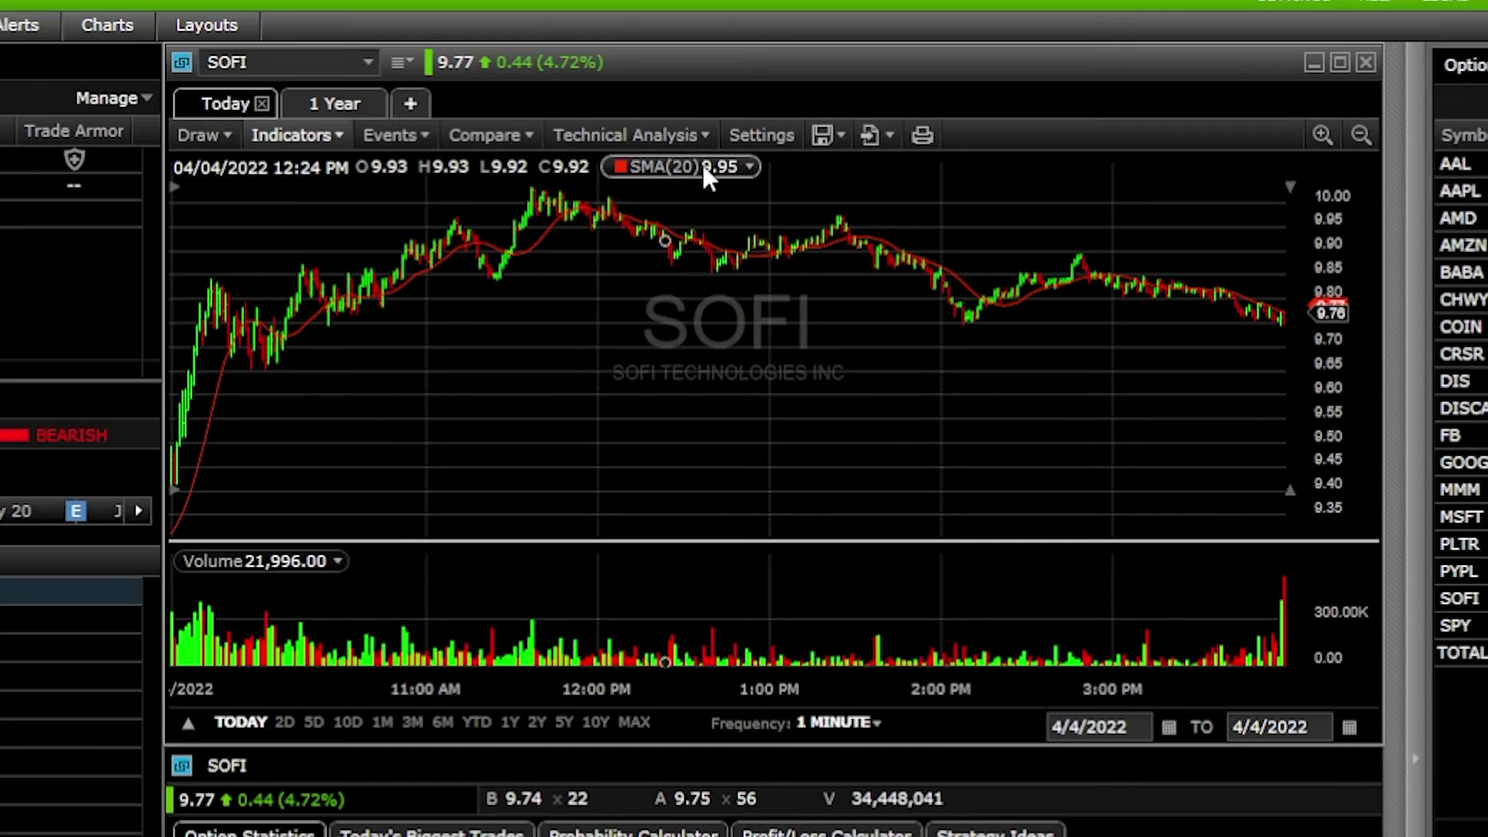
# Step: Modify the chart's simple moving average to use a cyan line and a period of 50
pyautogui.click(737, 170)
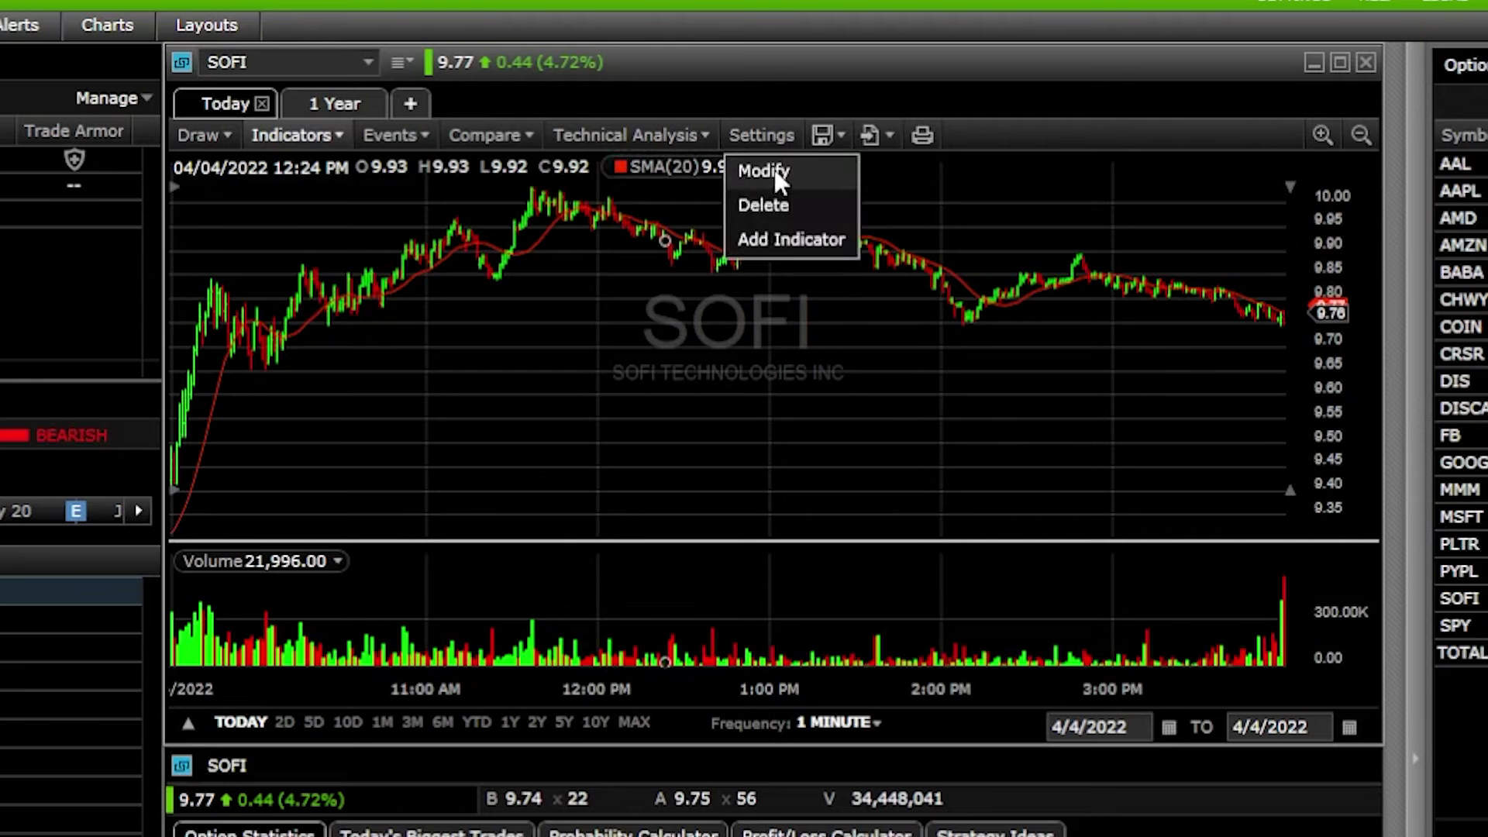
pyautogui.click(774, 169)
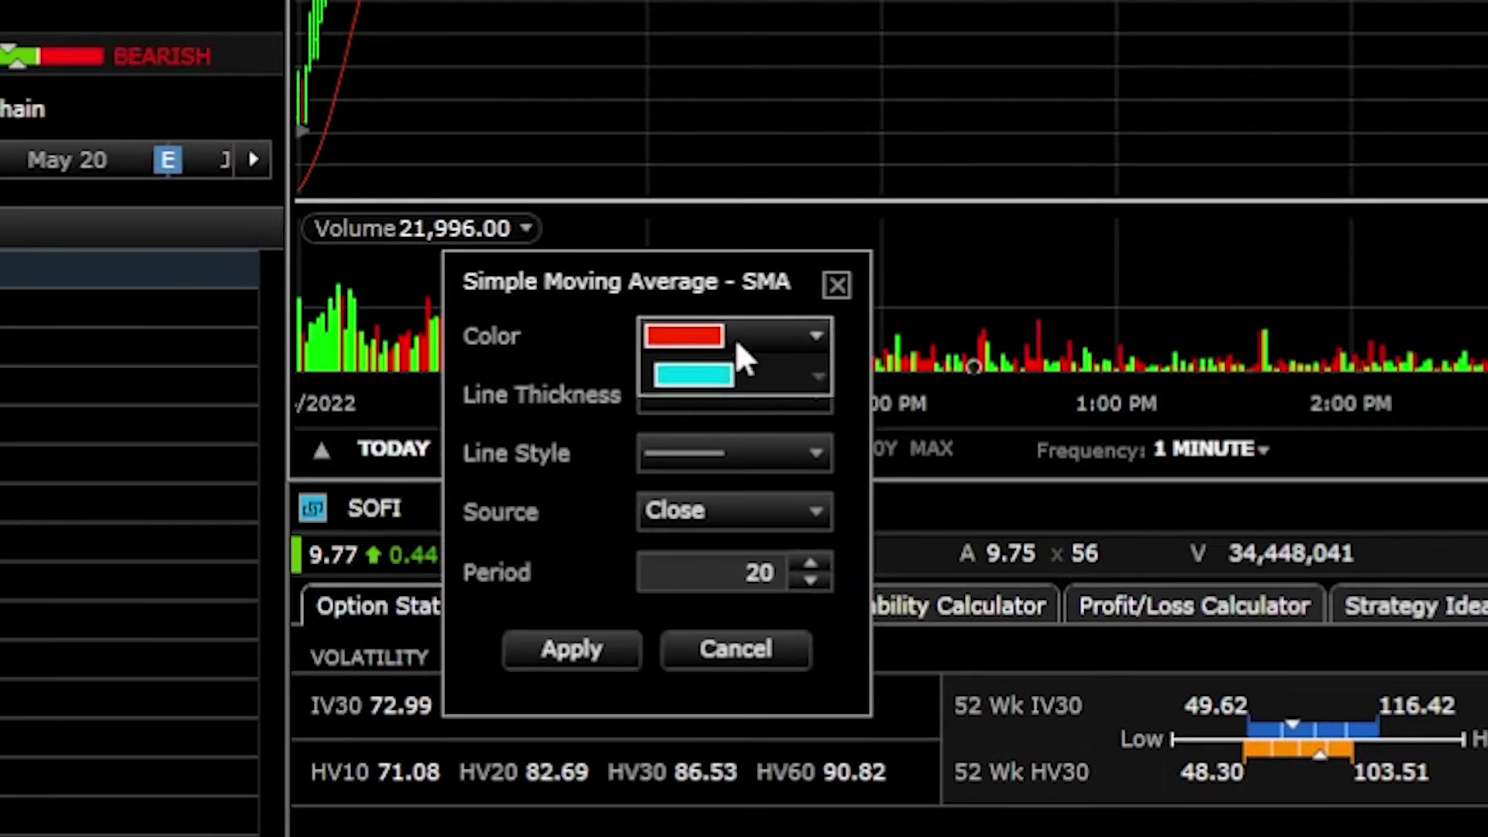
pyautogui.click(490, 641)
pyautogui.click(724, 761)
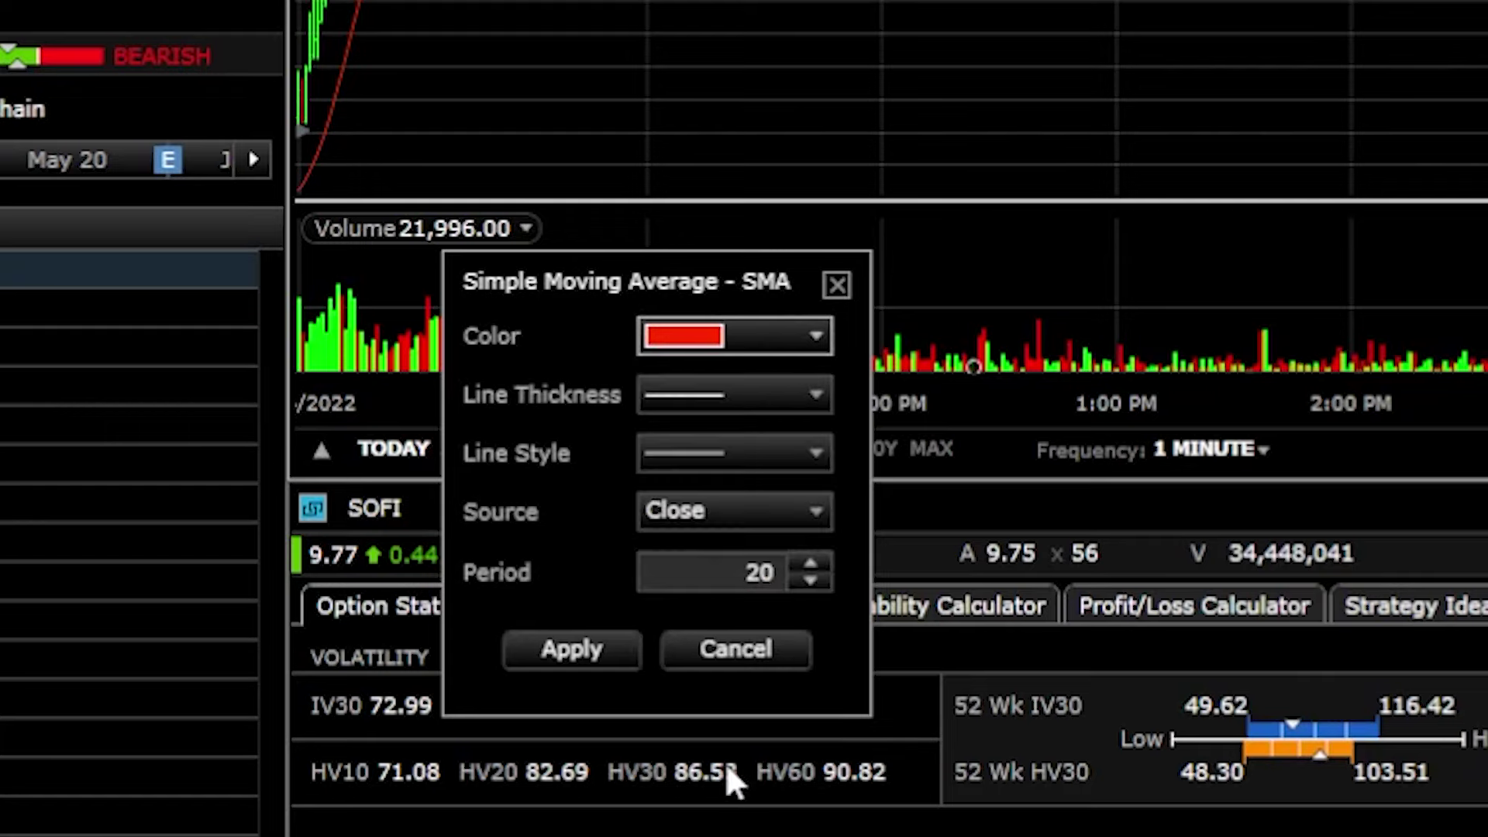
pyautogui.doubleClick(742, 574)
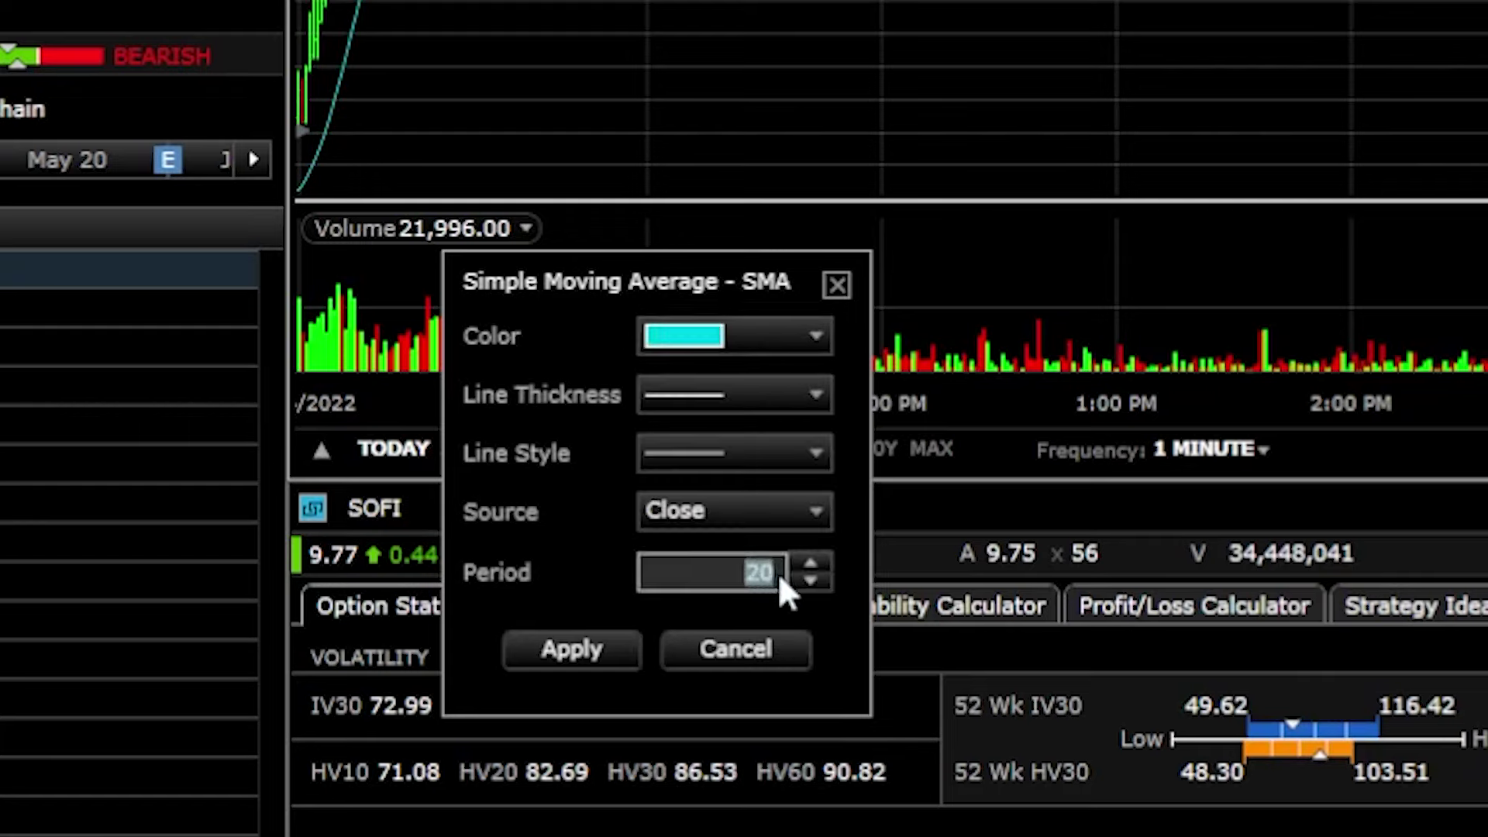
pyautogui.write('50')
pyautogui.click(574, 646)
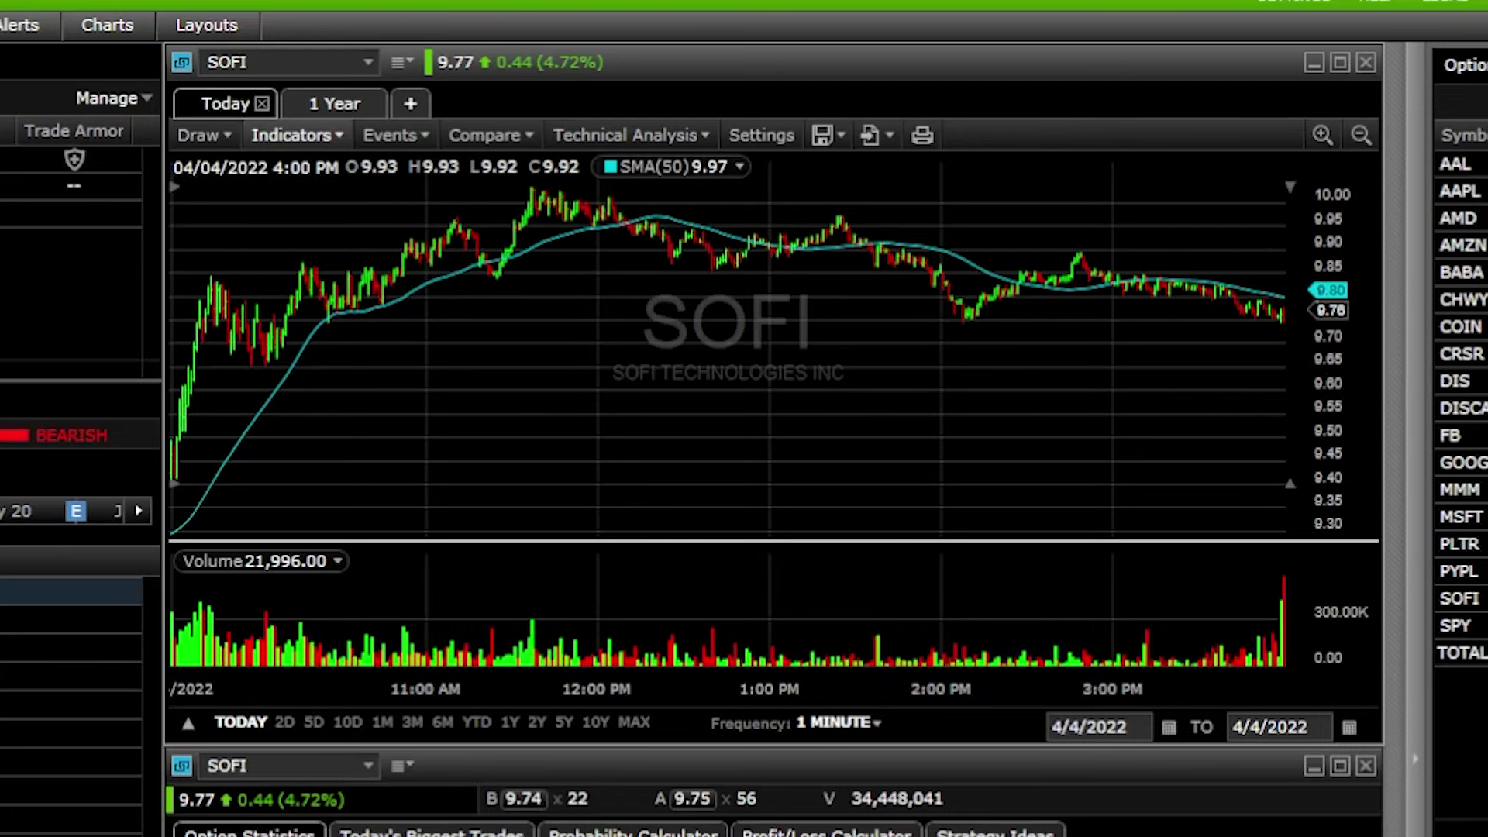
# Step: Add a second Simple Moving Average (SMA) indicator to the SOFI chart, searching the indicators for "simple"
pyautogui.click(332, 133)
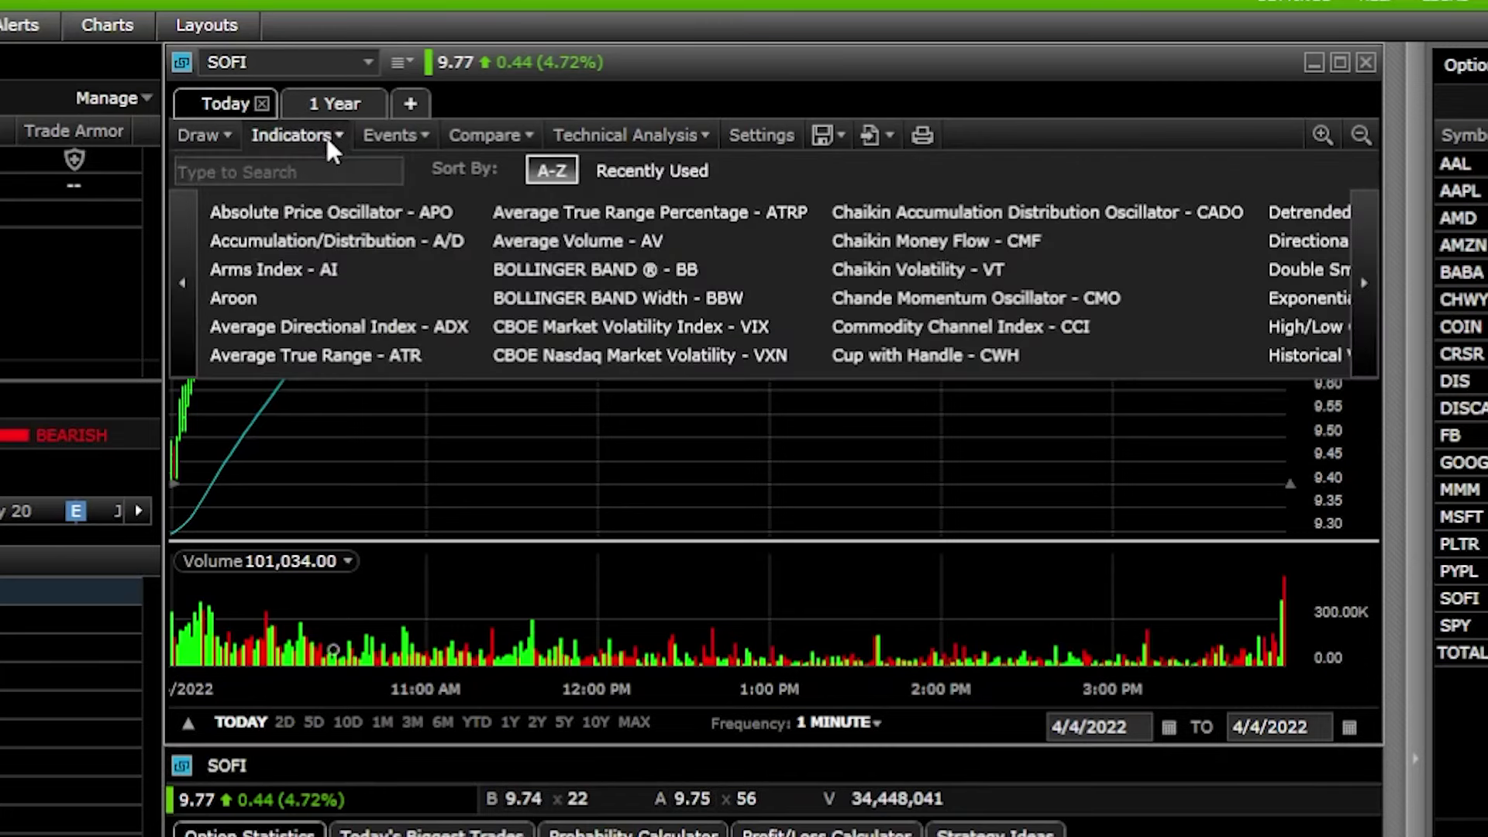
pyautogui.click(289, 172)
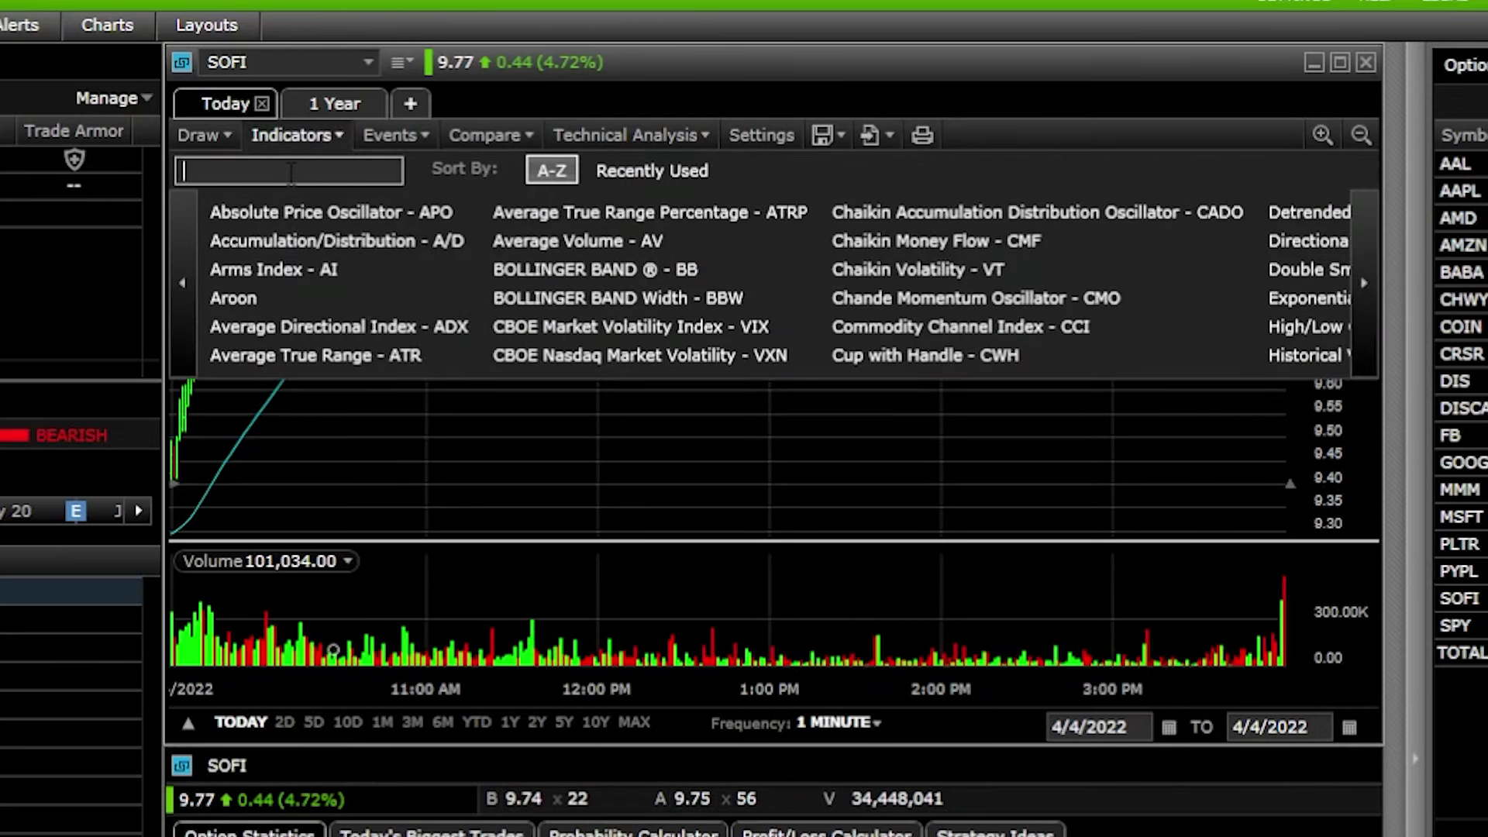
pyautogui.write('simple')
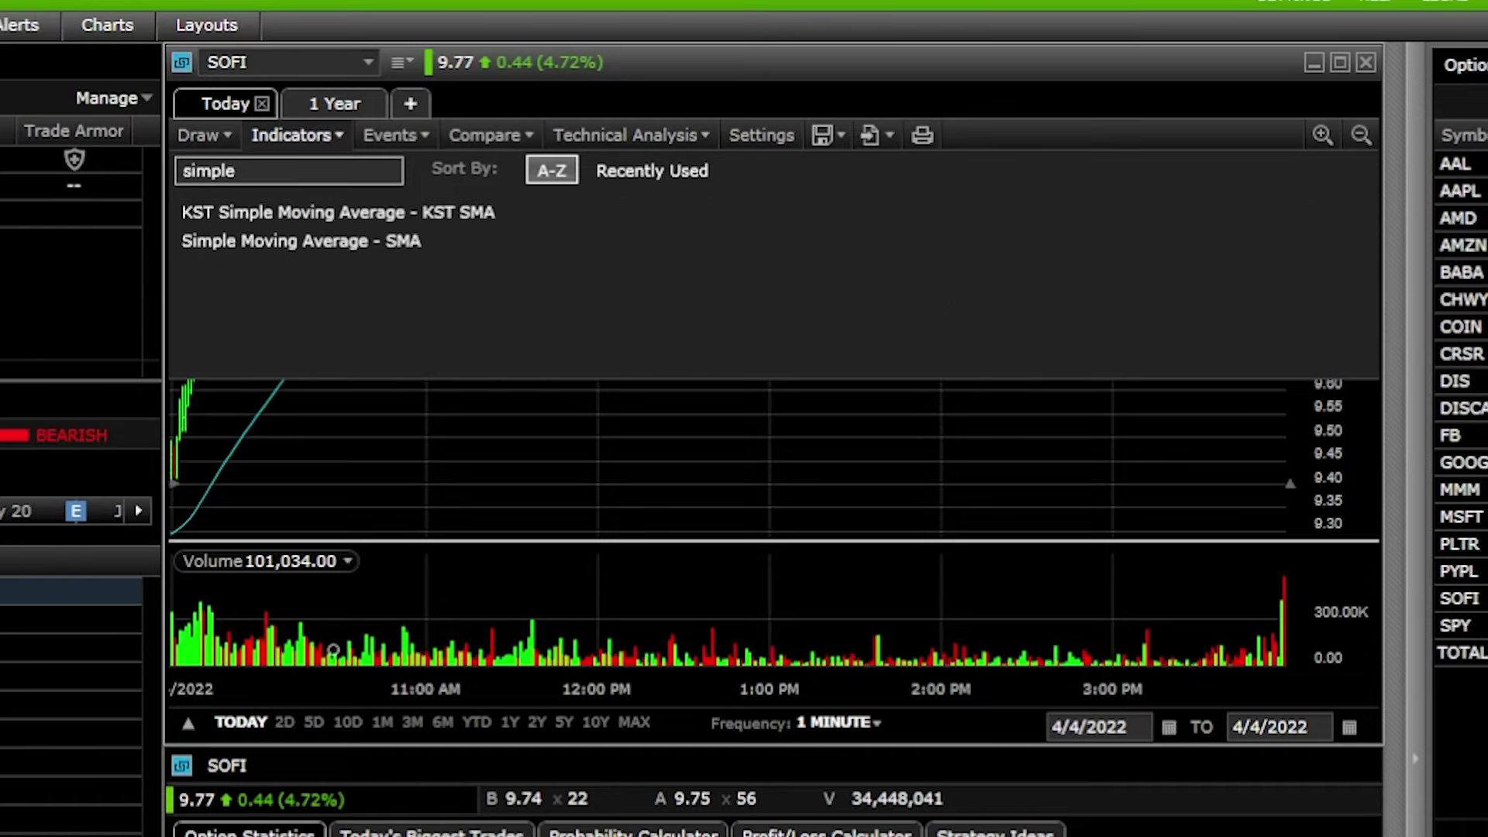
pyautogui.press('Return')
pyautogui.click(321, 242)
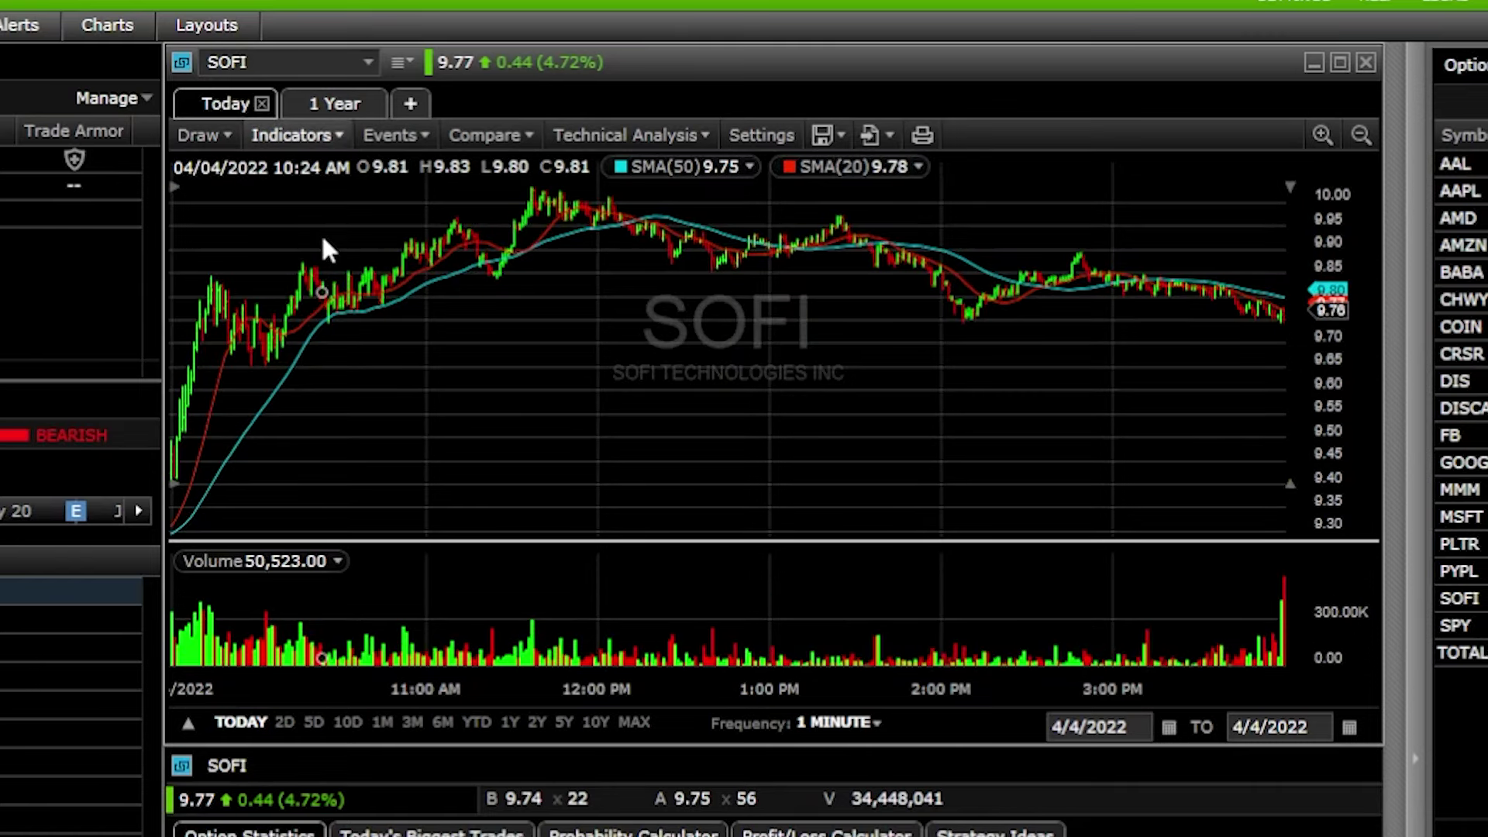
# Step: Set the new moving average to an orange line with a period of 200, and switch the chart to the one-year range
pyautogui.click(850, 165)
pyautogui.click(852, 169)
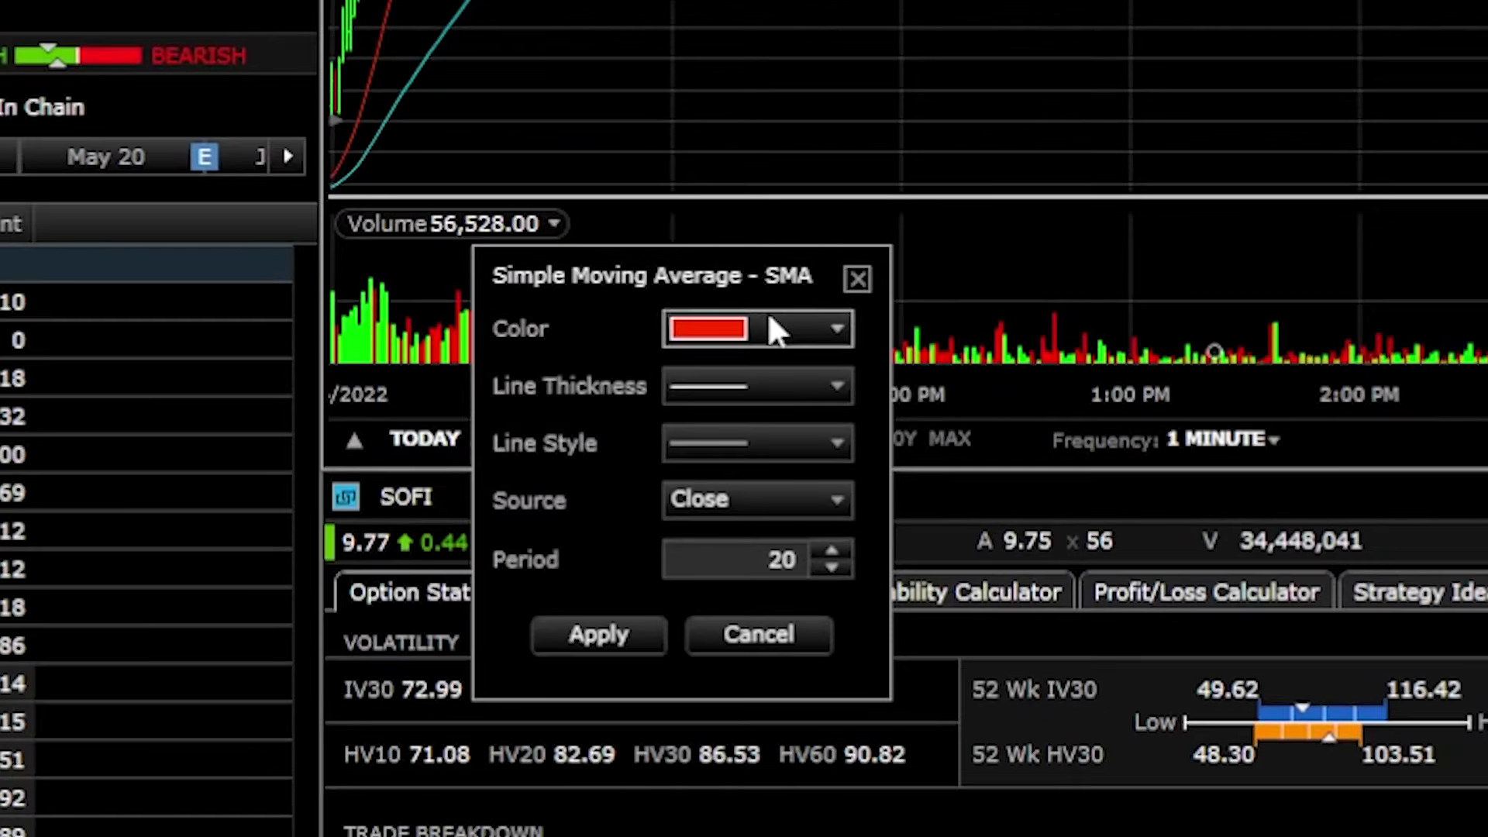
pyautogui.click(776, 327)
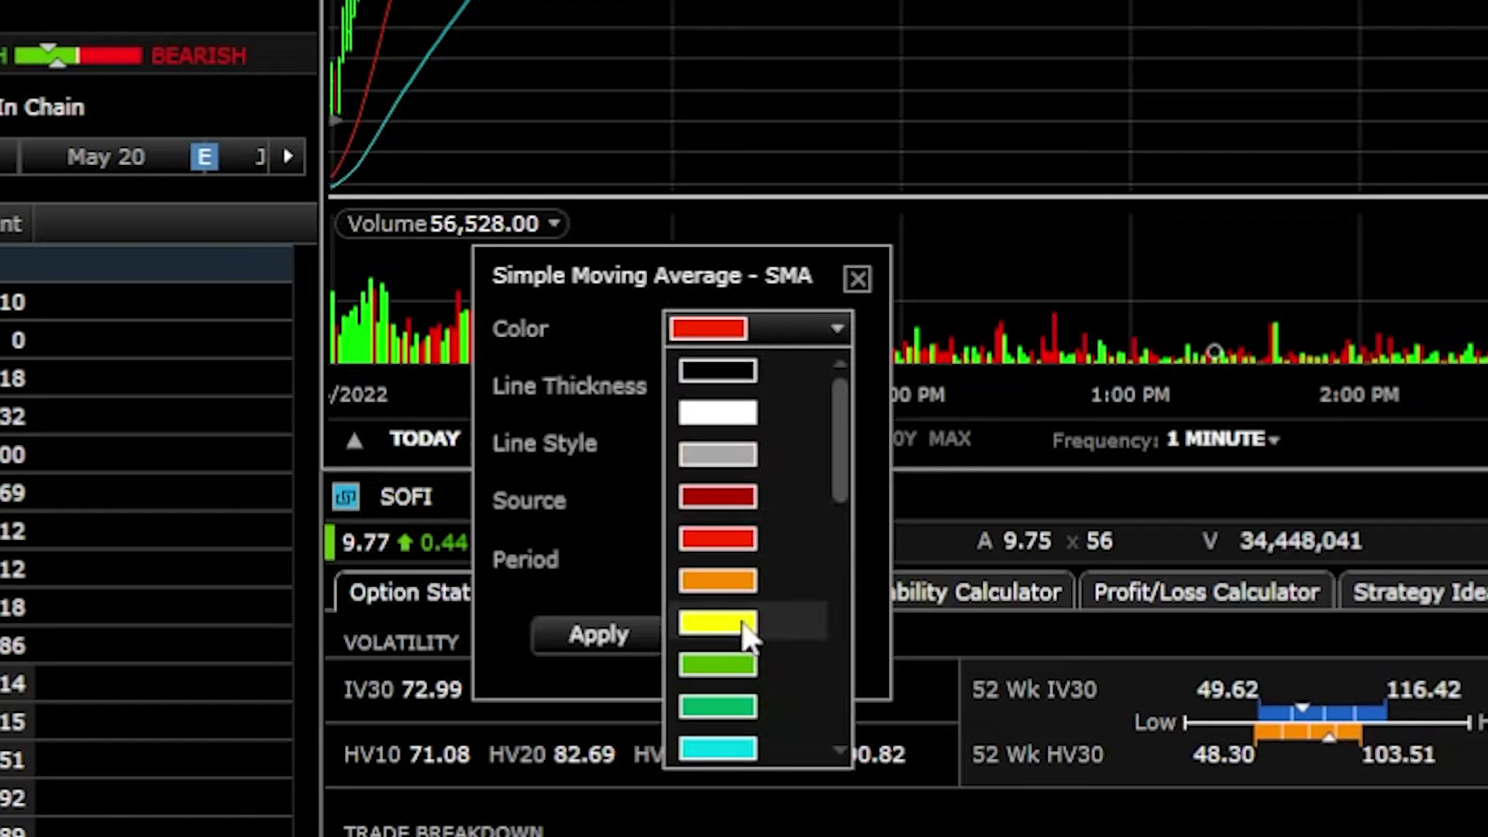
pyautogui.click(748, 579)
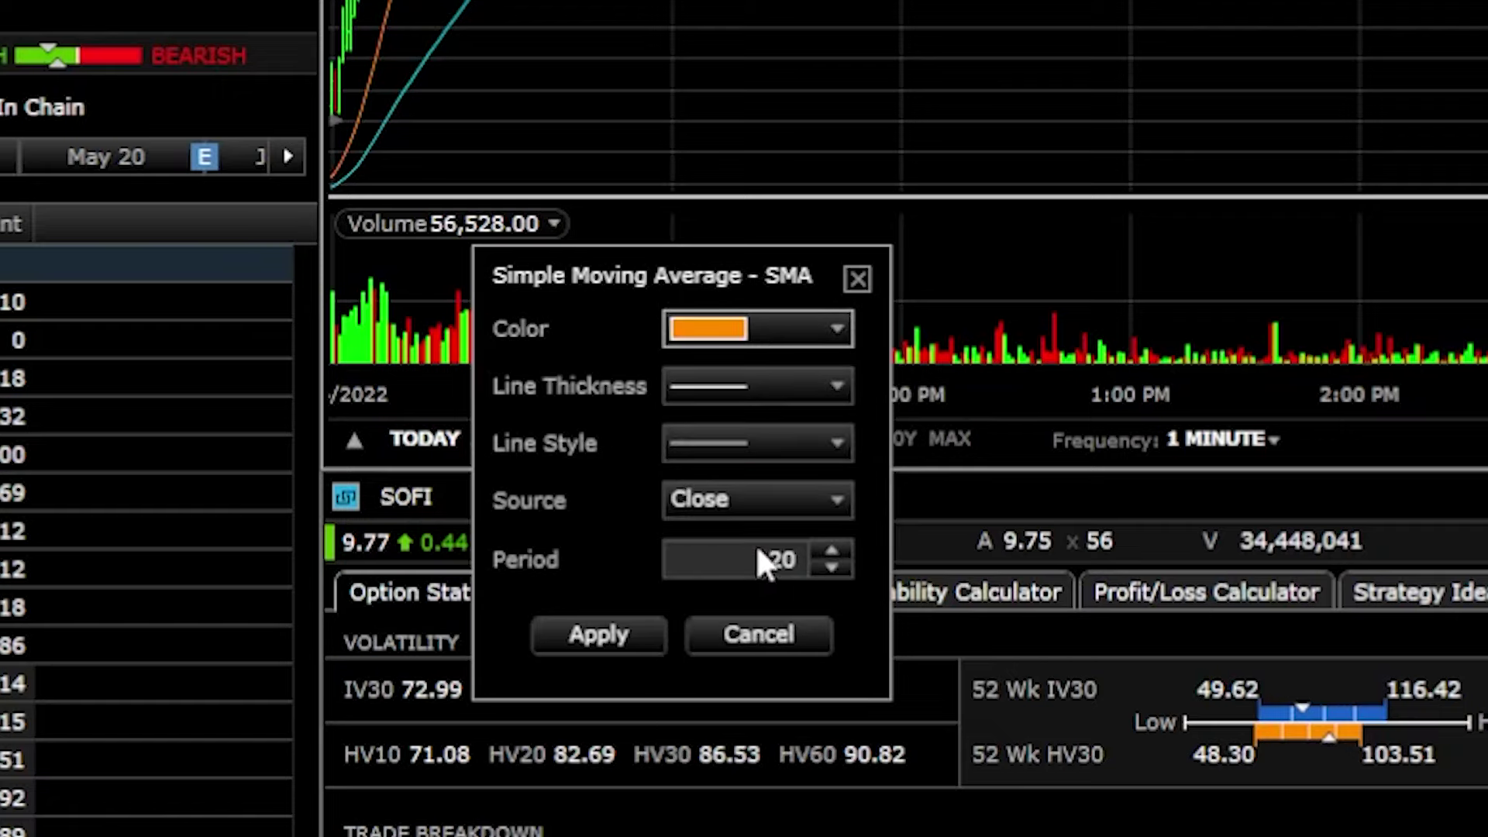
pyautogui.click(760, 559)
pyautogui.write('200')
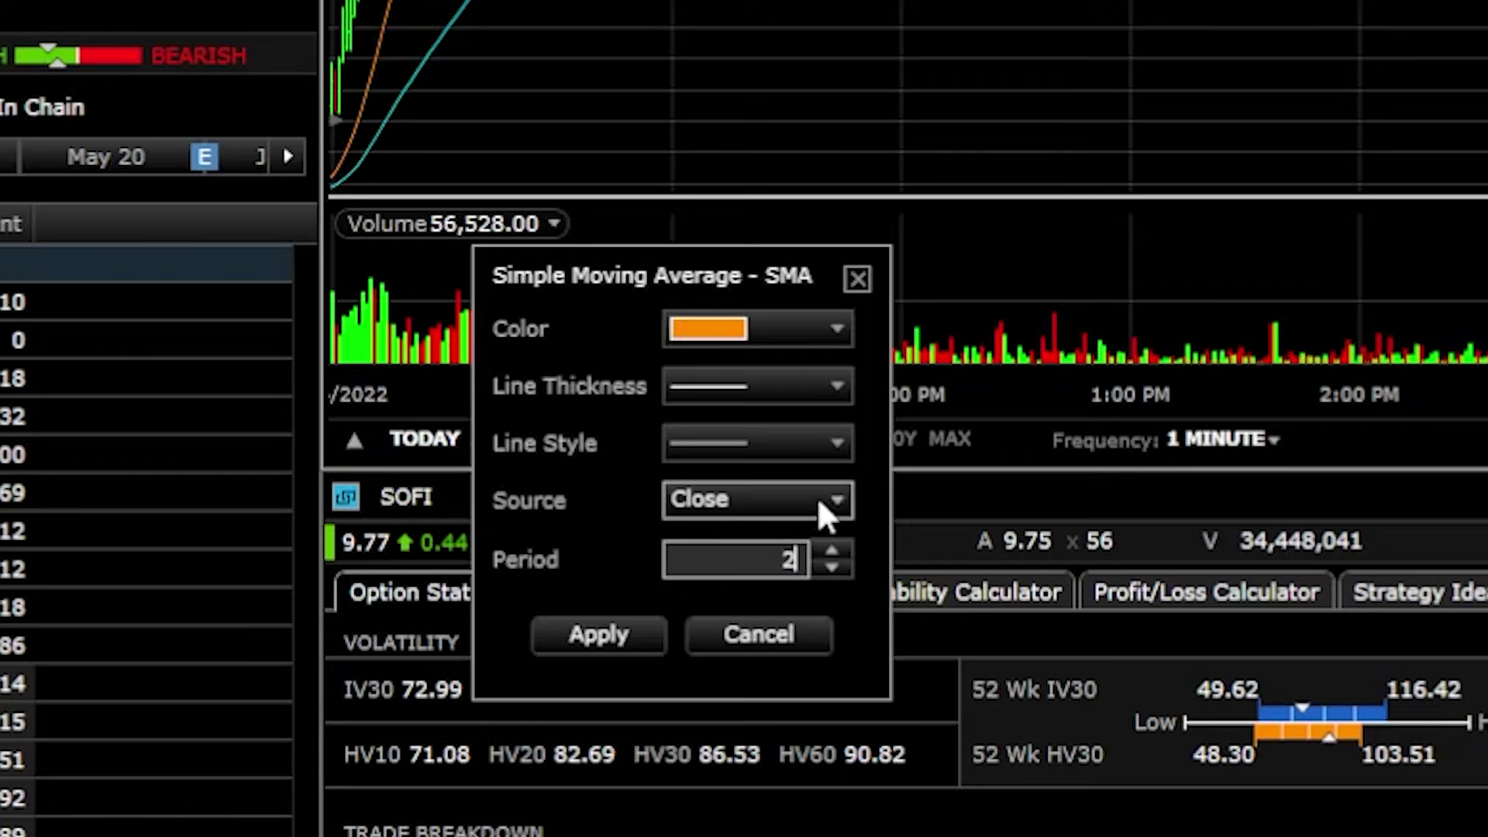
pyautogui.click(573, 635)
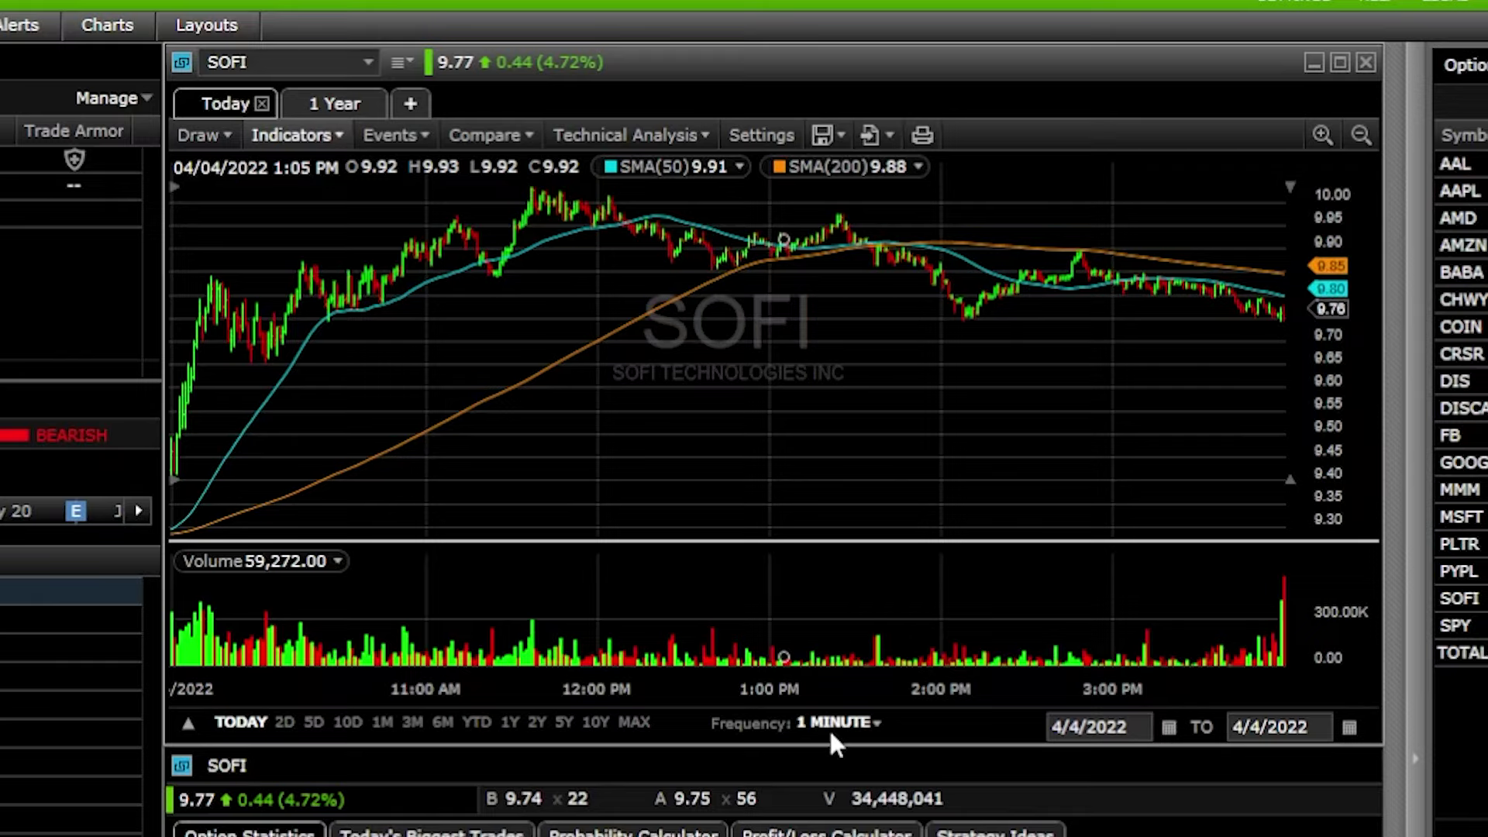
pyautogui.click(508, 722)
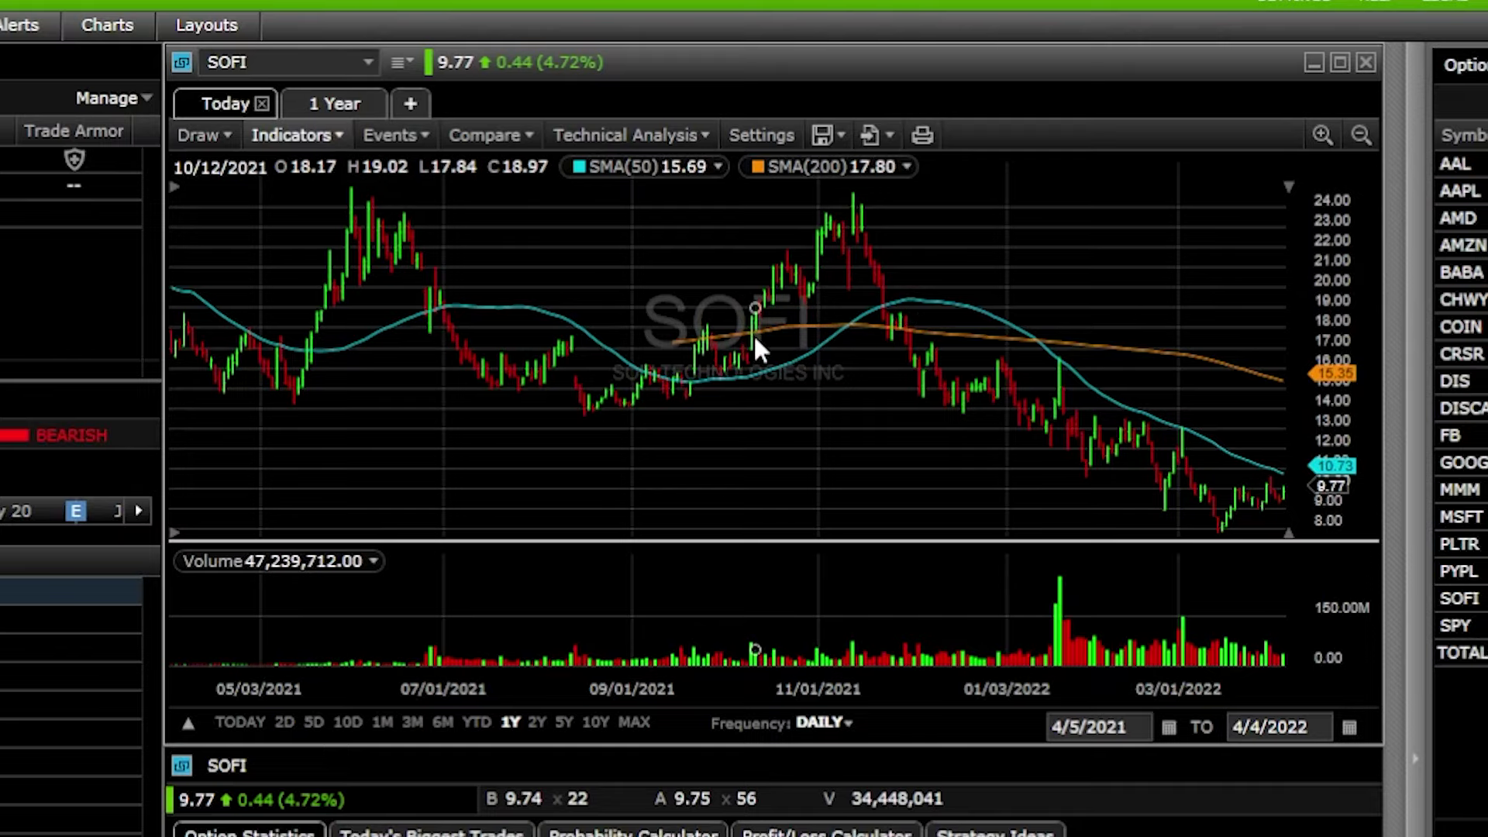
# Step: In the chart settings, set the up color to blue, the down color to dark red, and grid line and watermark opacity to 0%
pyautogui.click(764, 136)
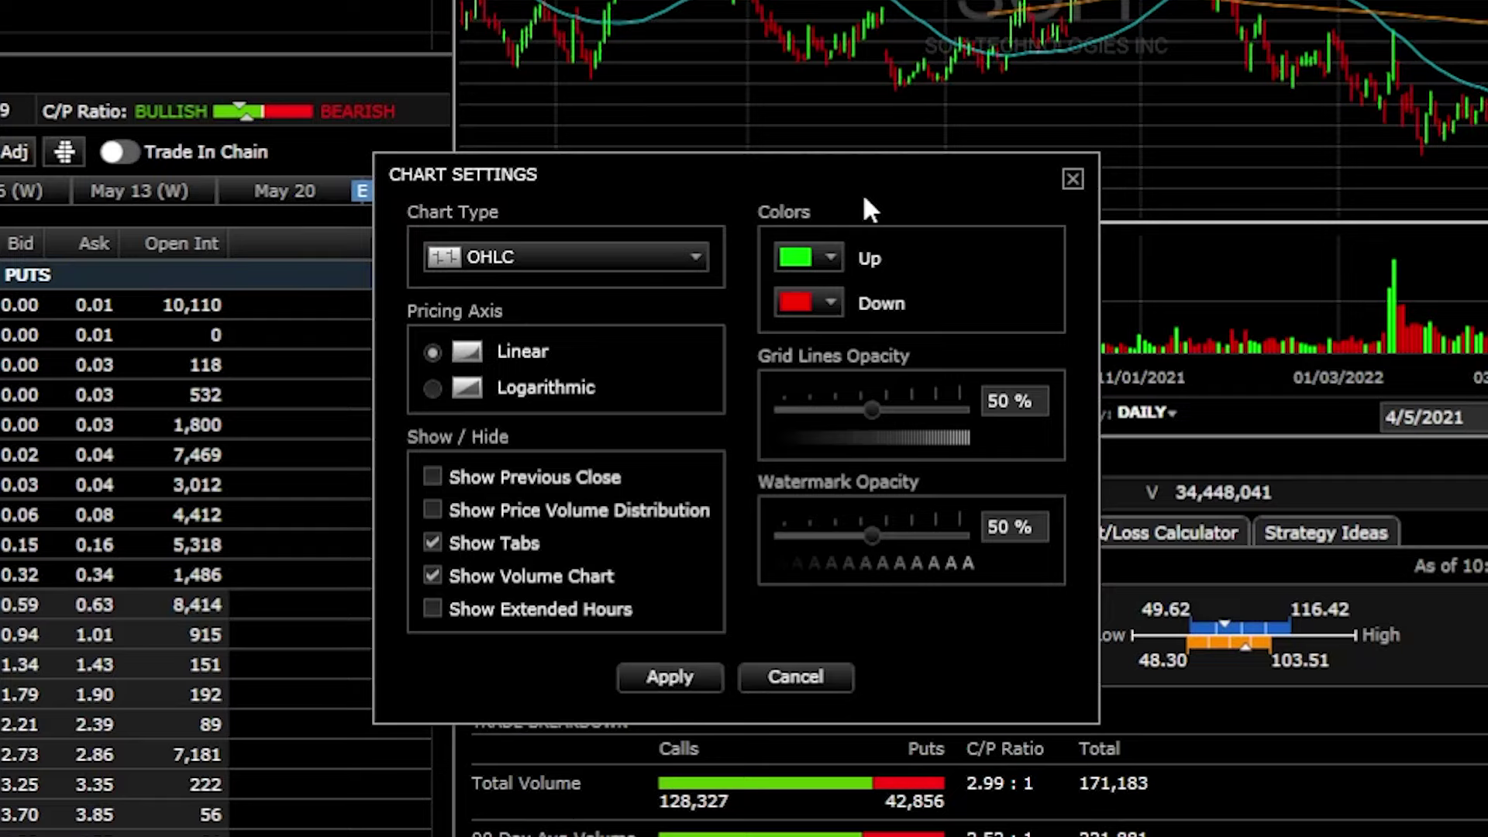
pyautogui.click(832, 259)
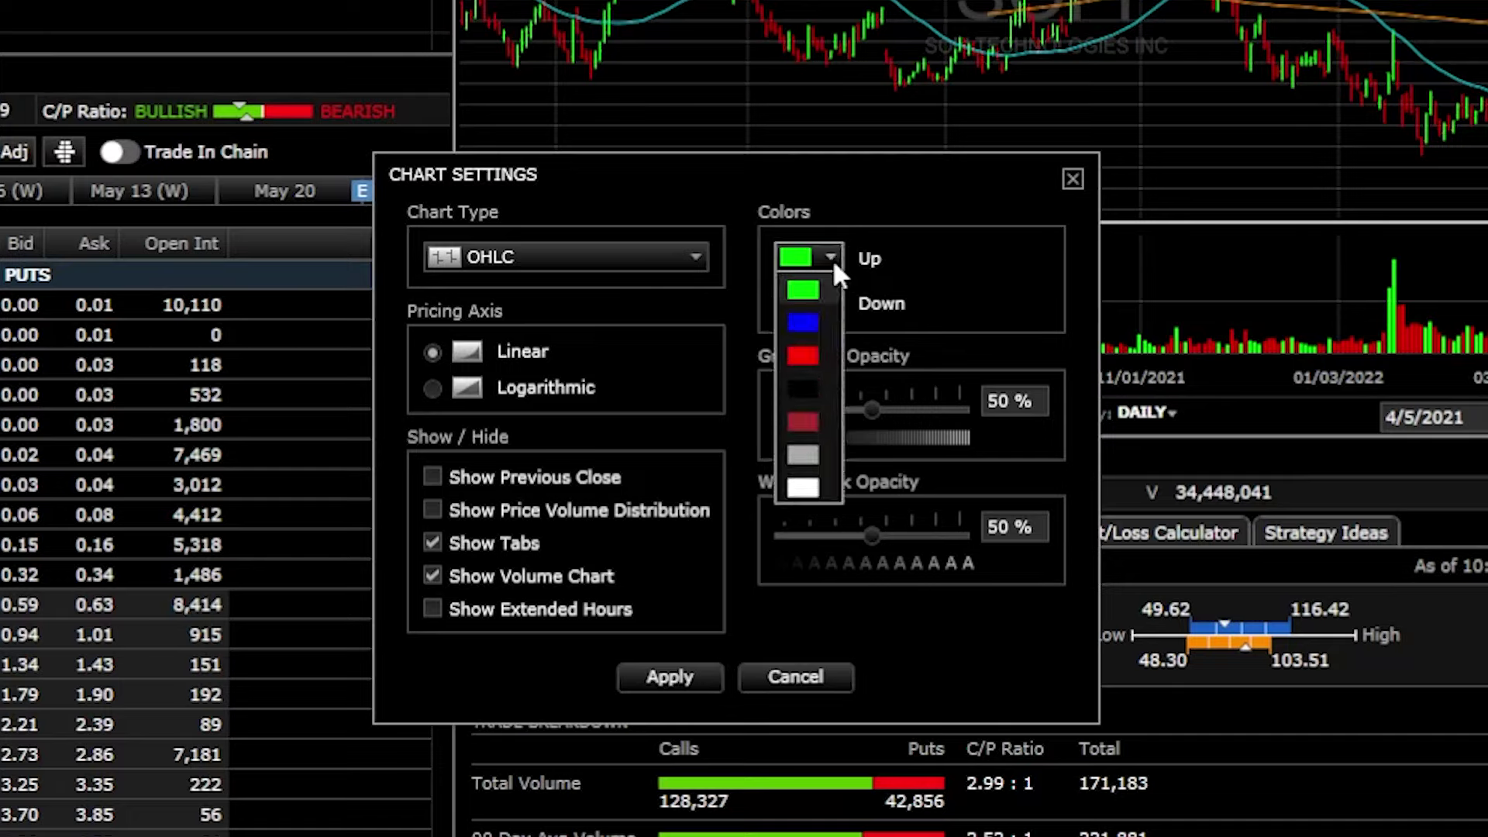
pyautogui.click(806, 320)
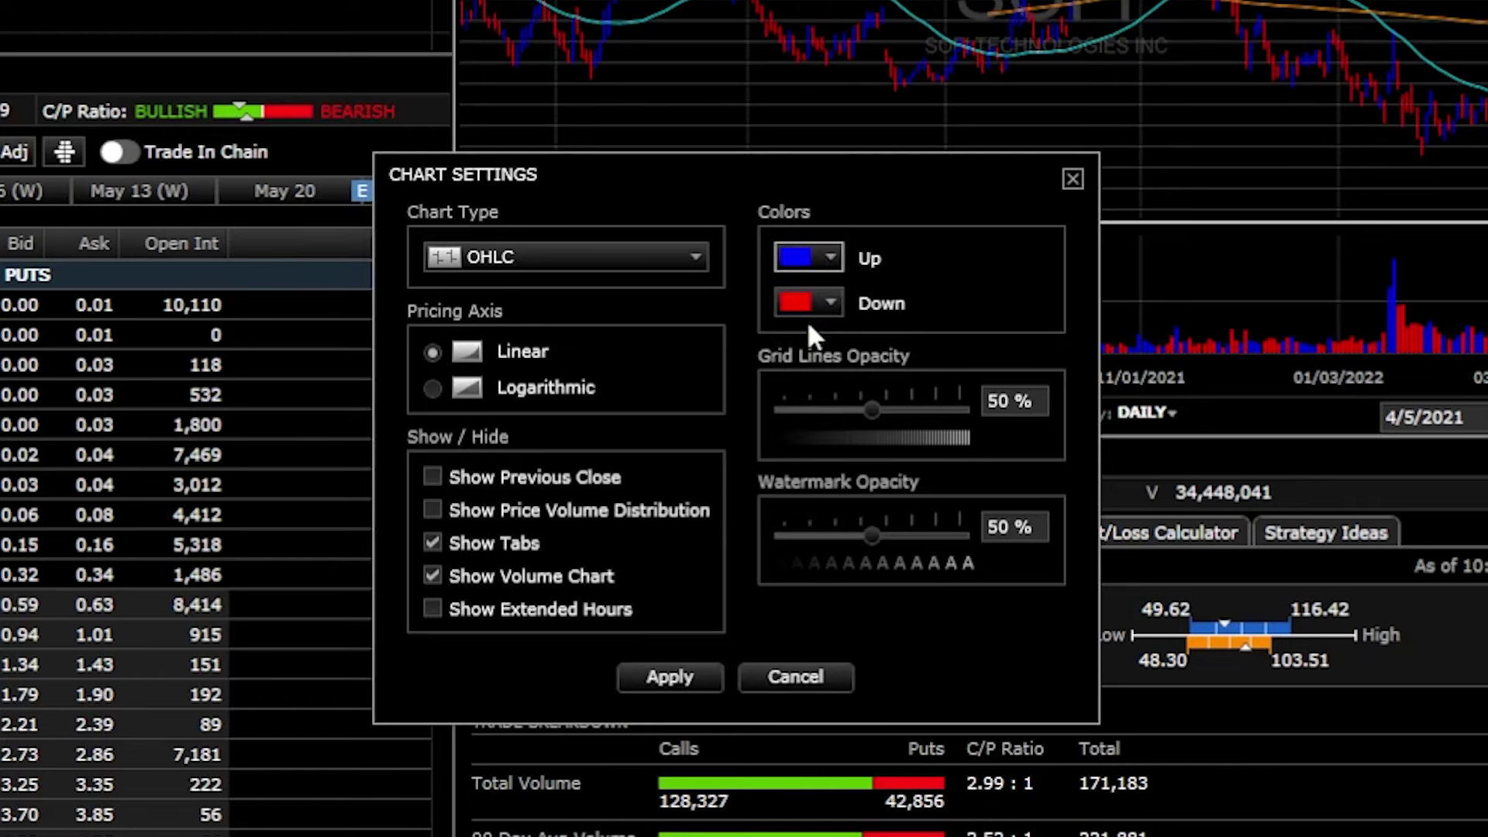
pyautogui.click(825, 301)
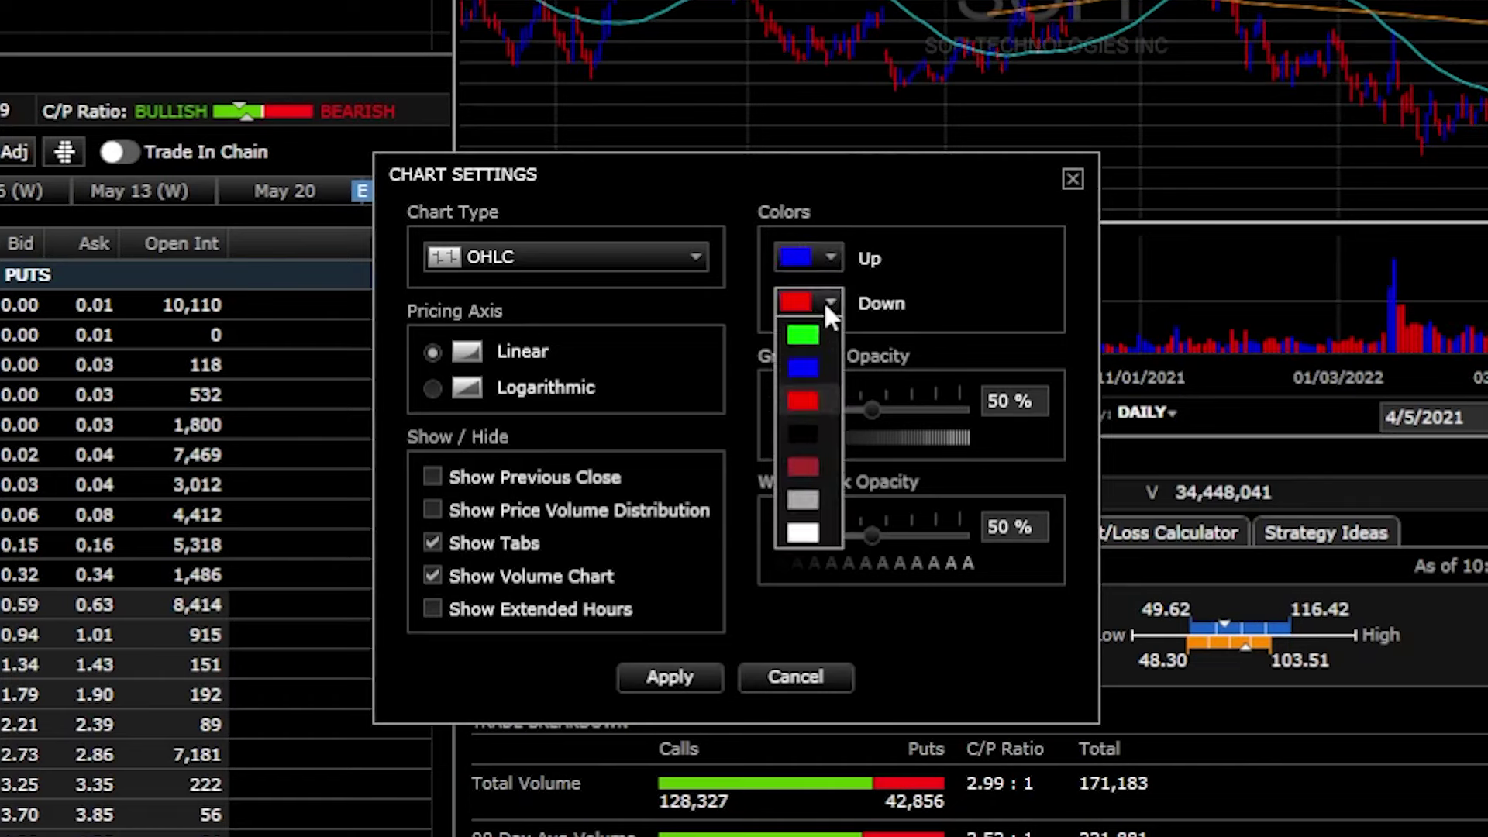
pyautogui.click(805, 466)
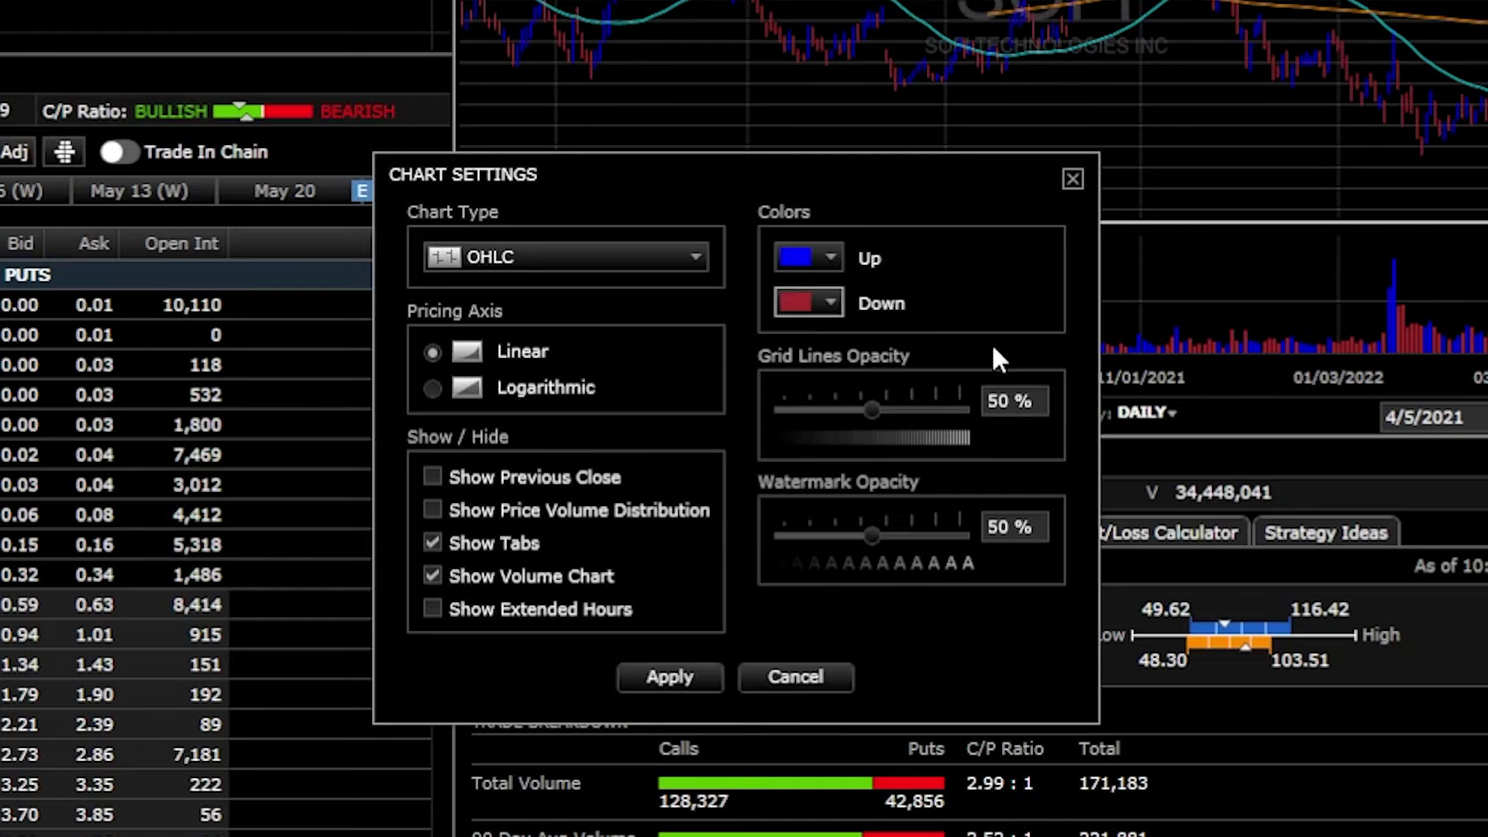
pyautogui.moveTo(876, 411); pyautogui.dragTo(770, 415)
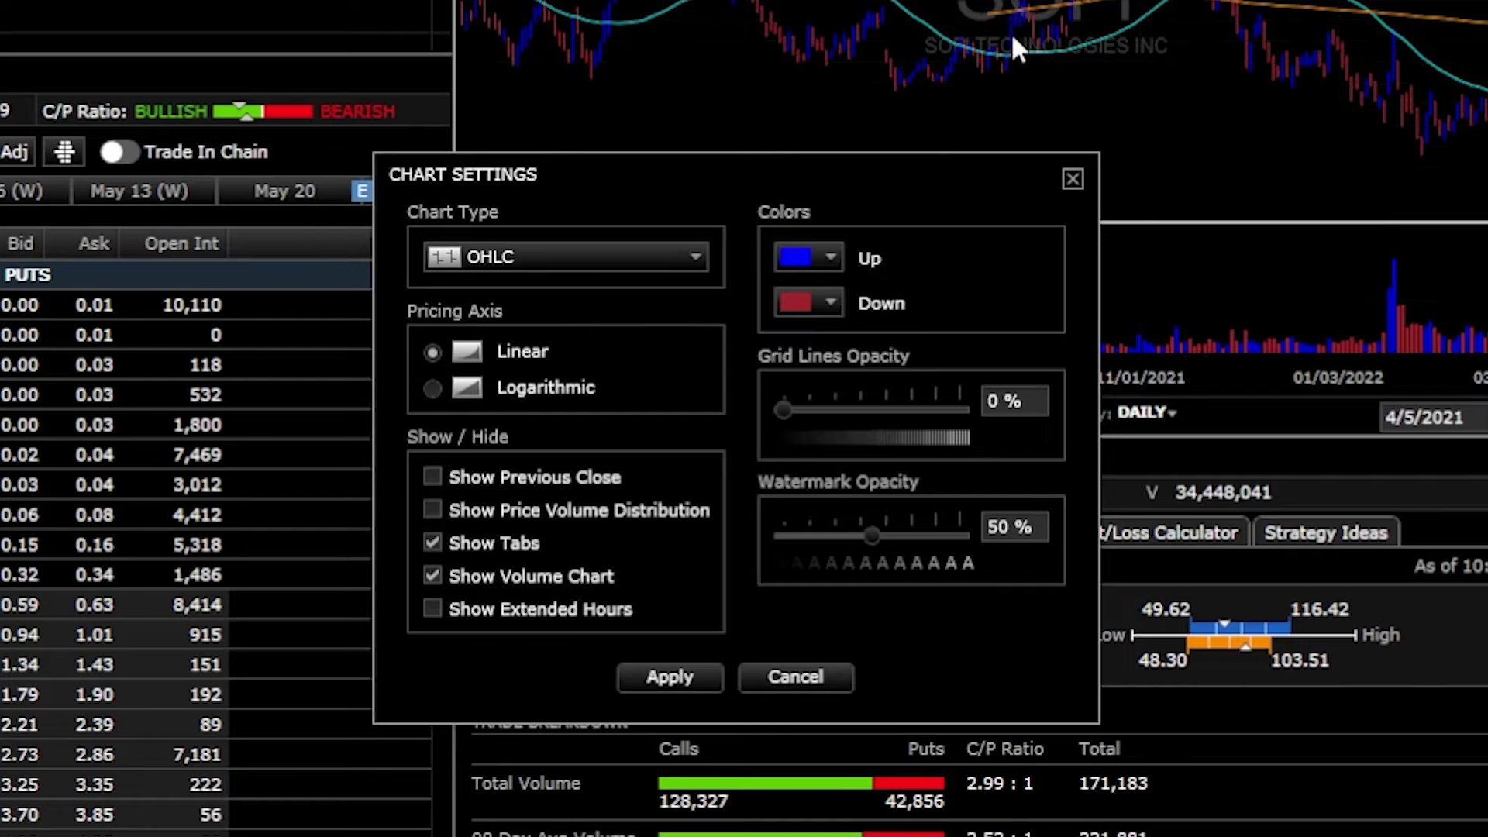
pyautogui.moveTo(872, 536); pyautogui.dragTo(701, 542)
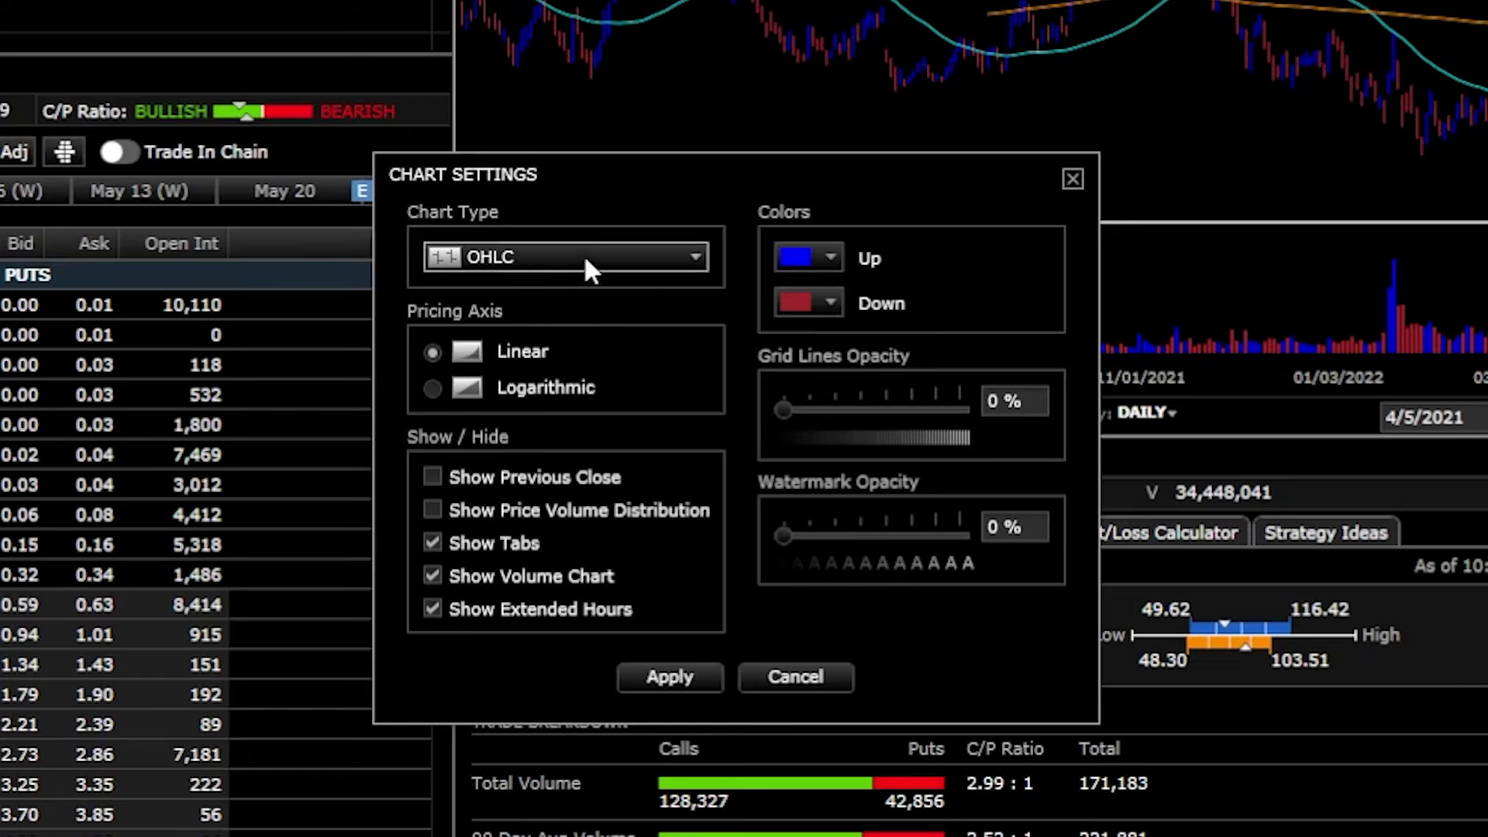
# Step: Preview the Mountain chart type, then choose Candlestick (Standard) and apply the chart settings
pyautogui.click(491, 256)
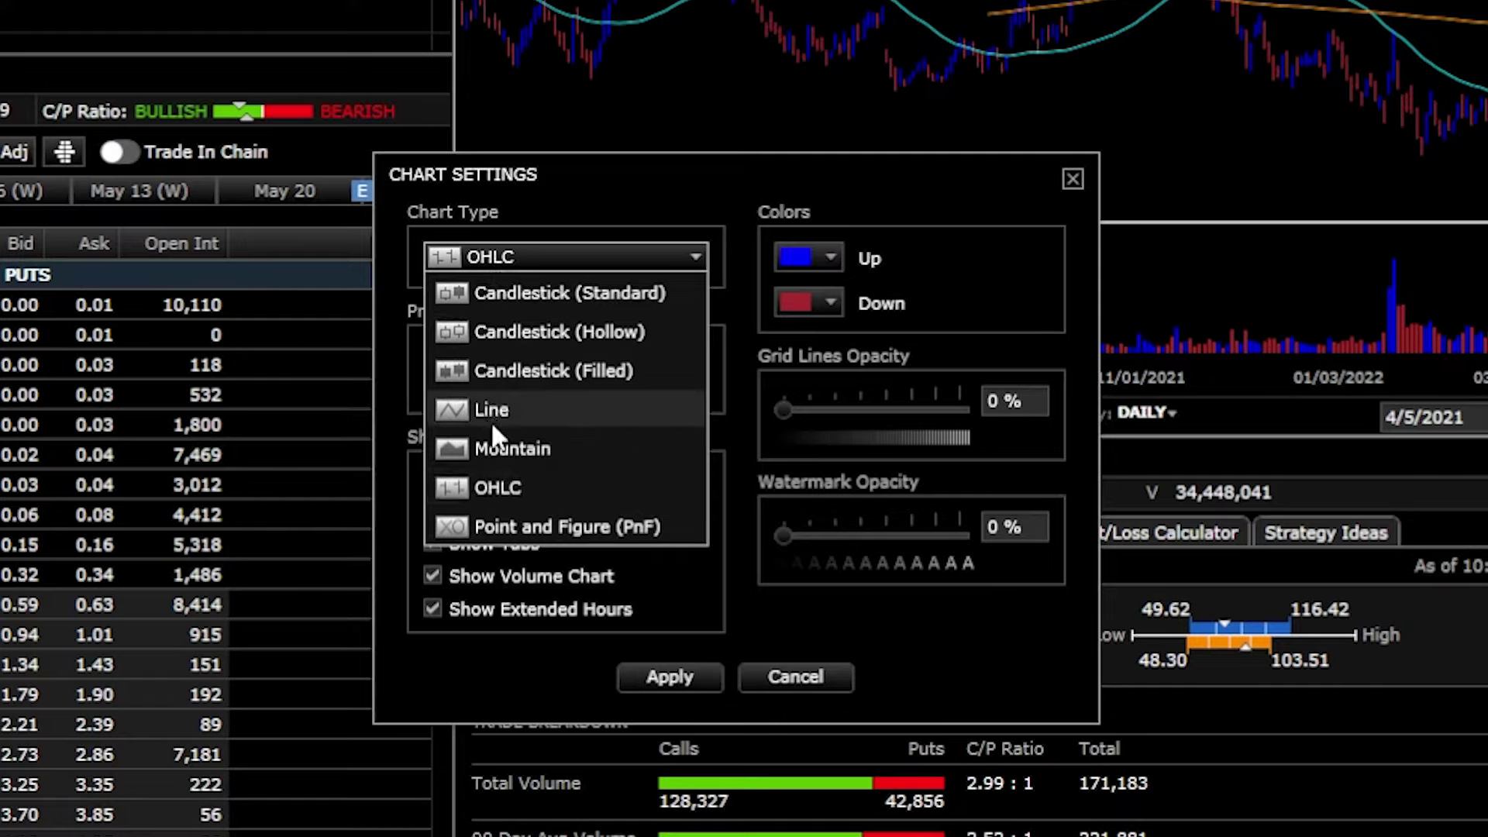
pyautogui.click(500, 448)
pyautogui.click(521, 255)
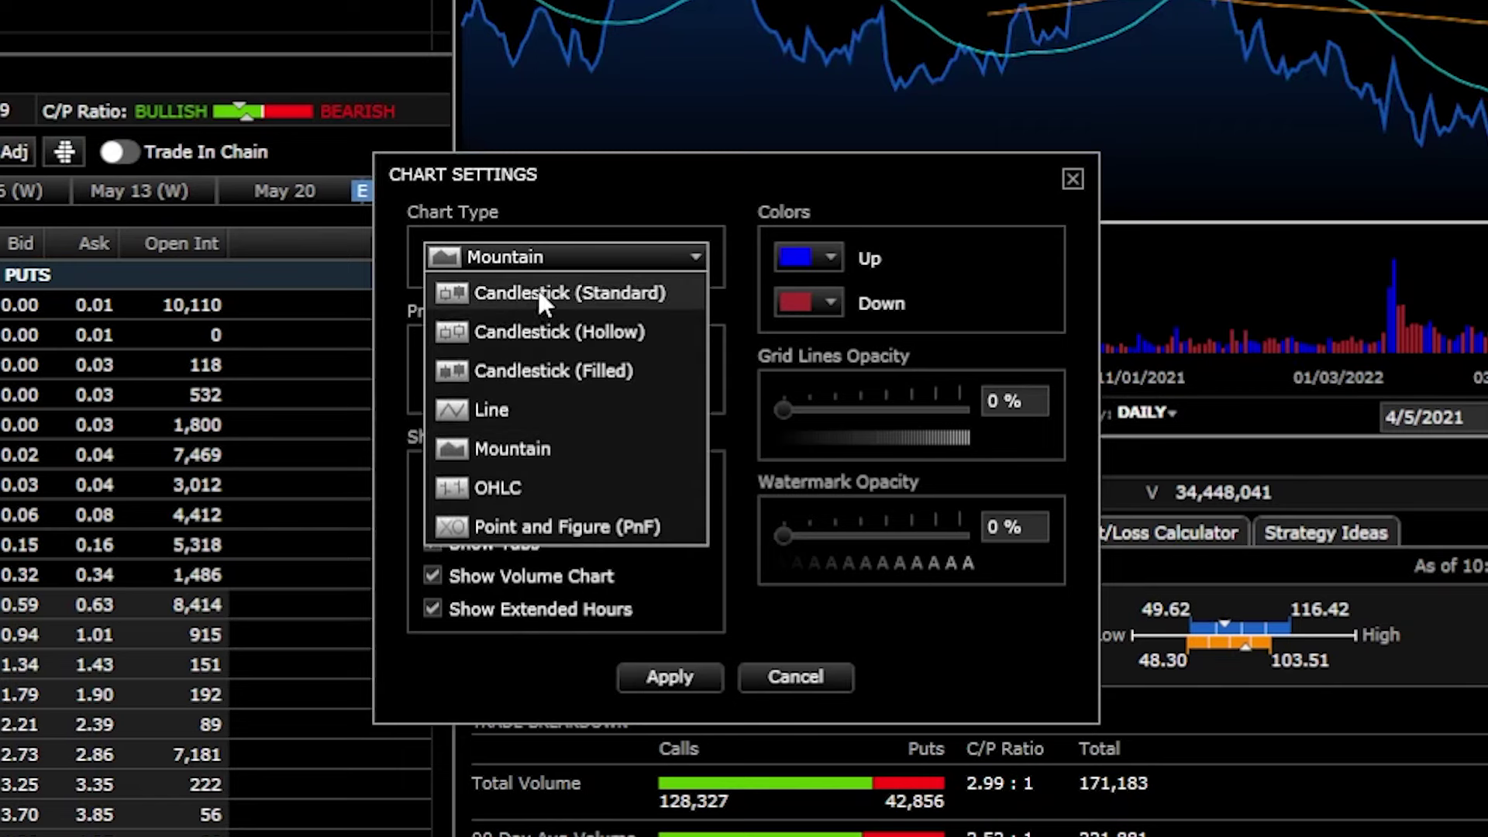
pyautogui.click(540, 298)
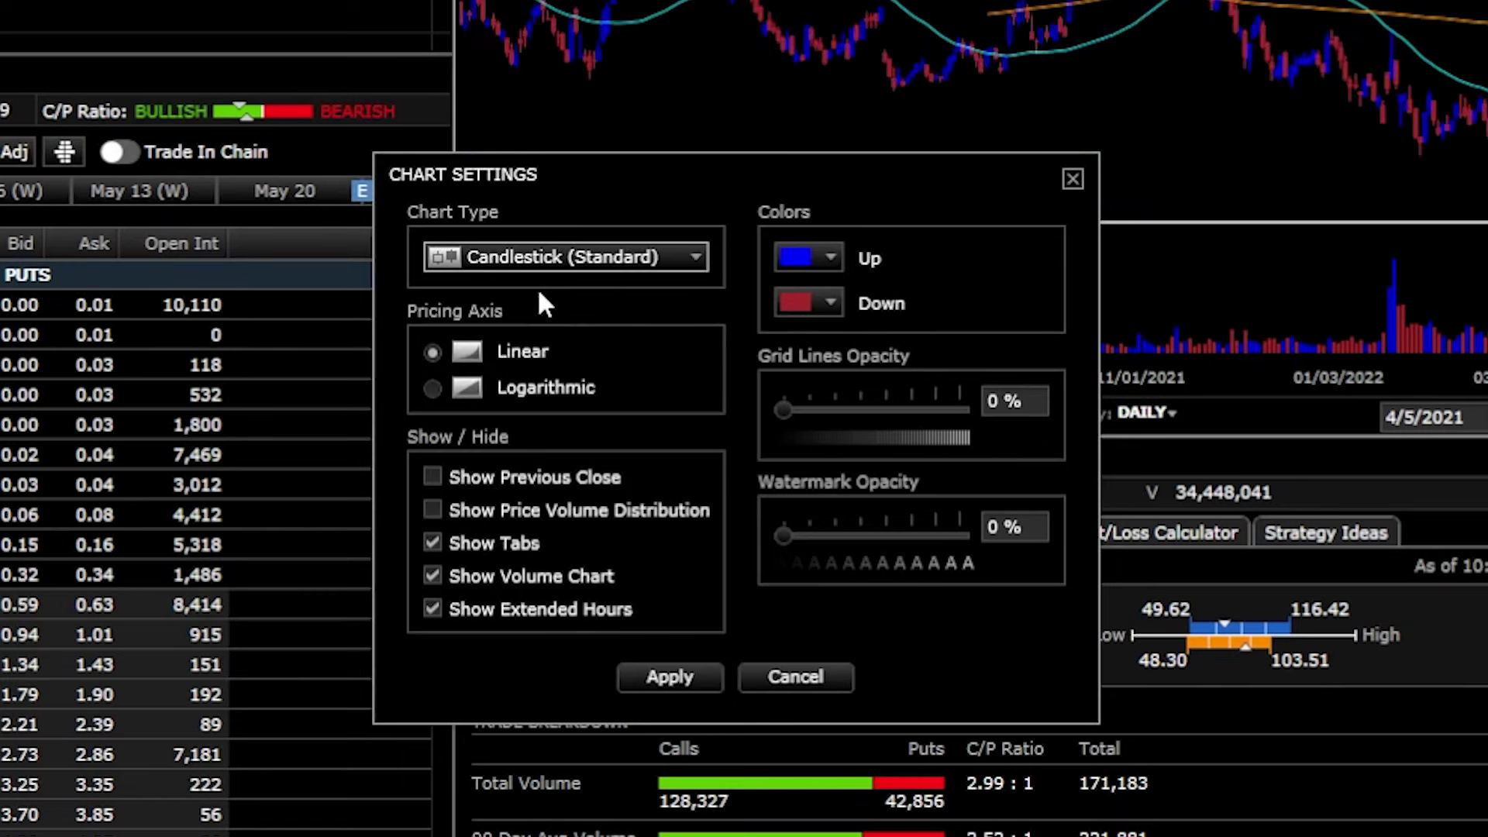
pyautogui.click(658, 674)
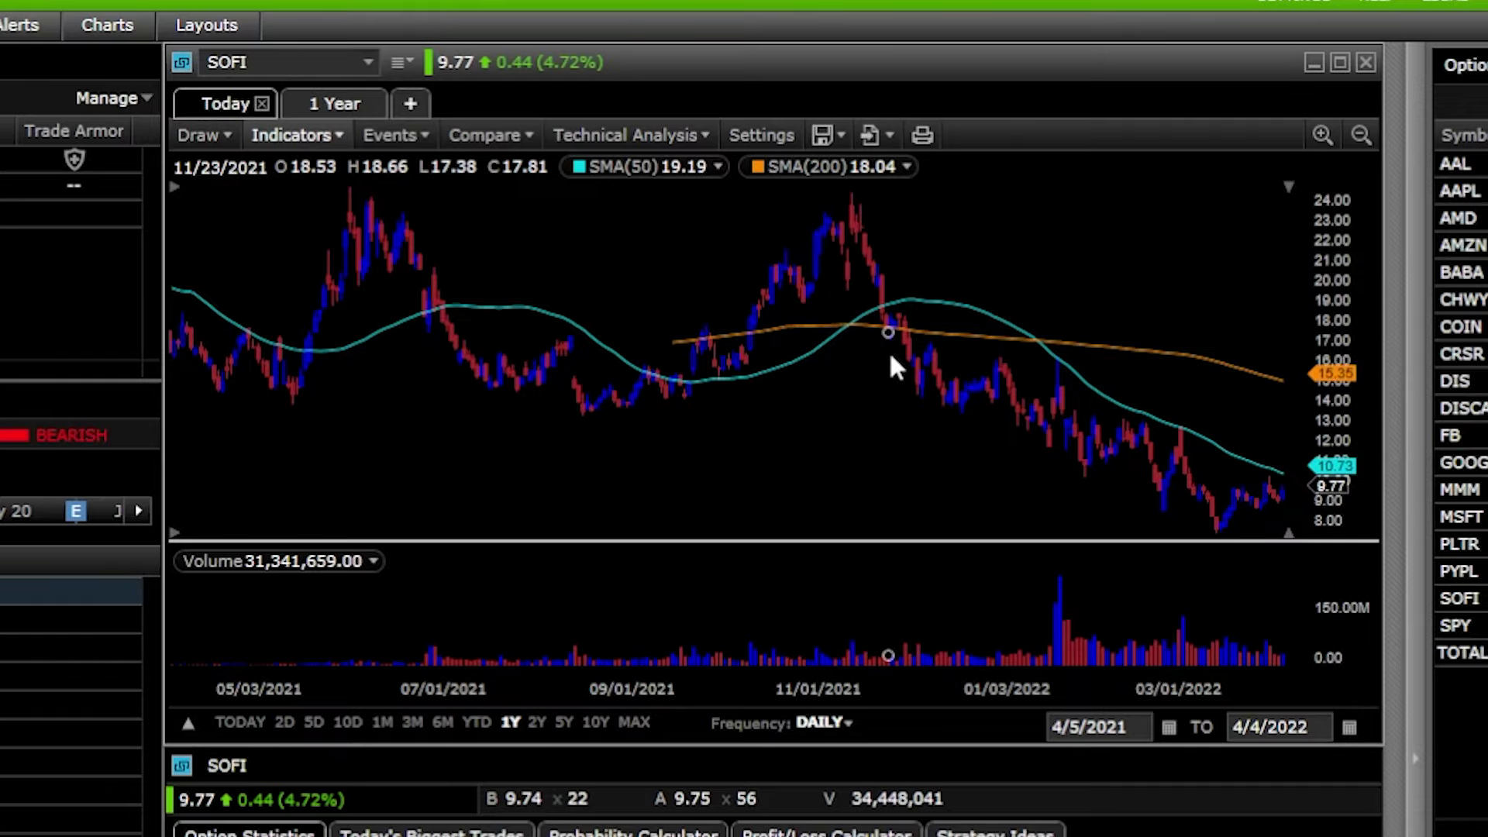
# Step: Draw a trend line on the SOFI chart from just below the mid-May 2021 low to the November 2021 high
pyautogui.click(209, 136)
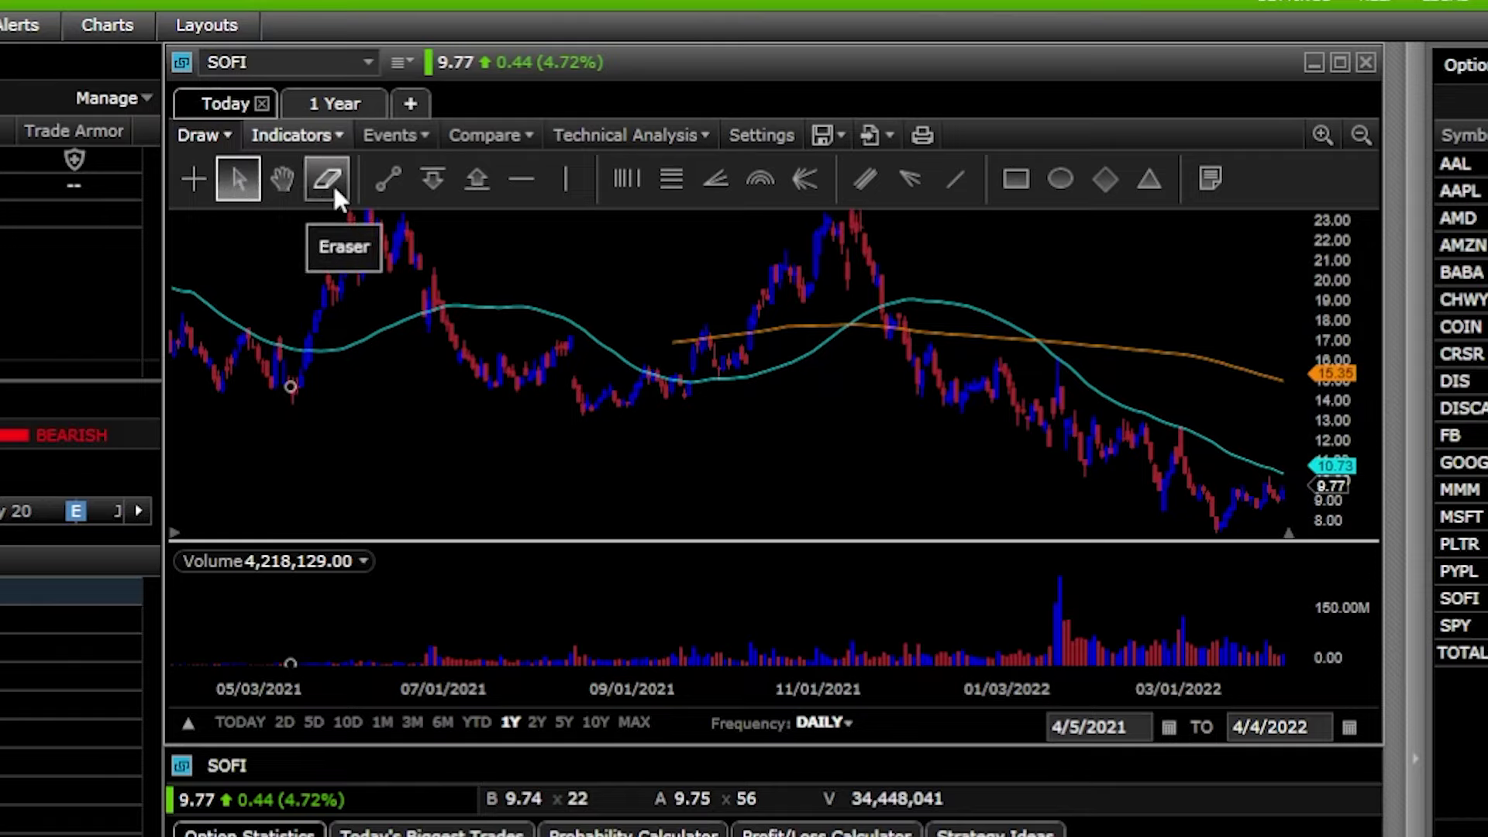
pyautogui.click(397, 183)
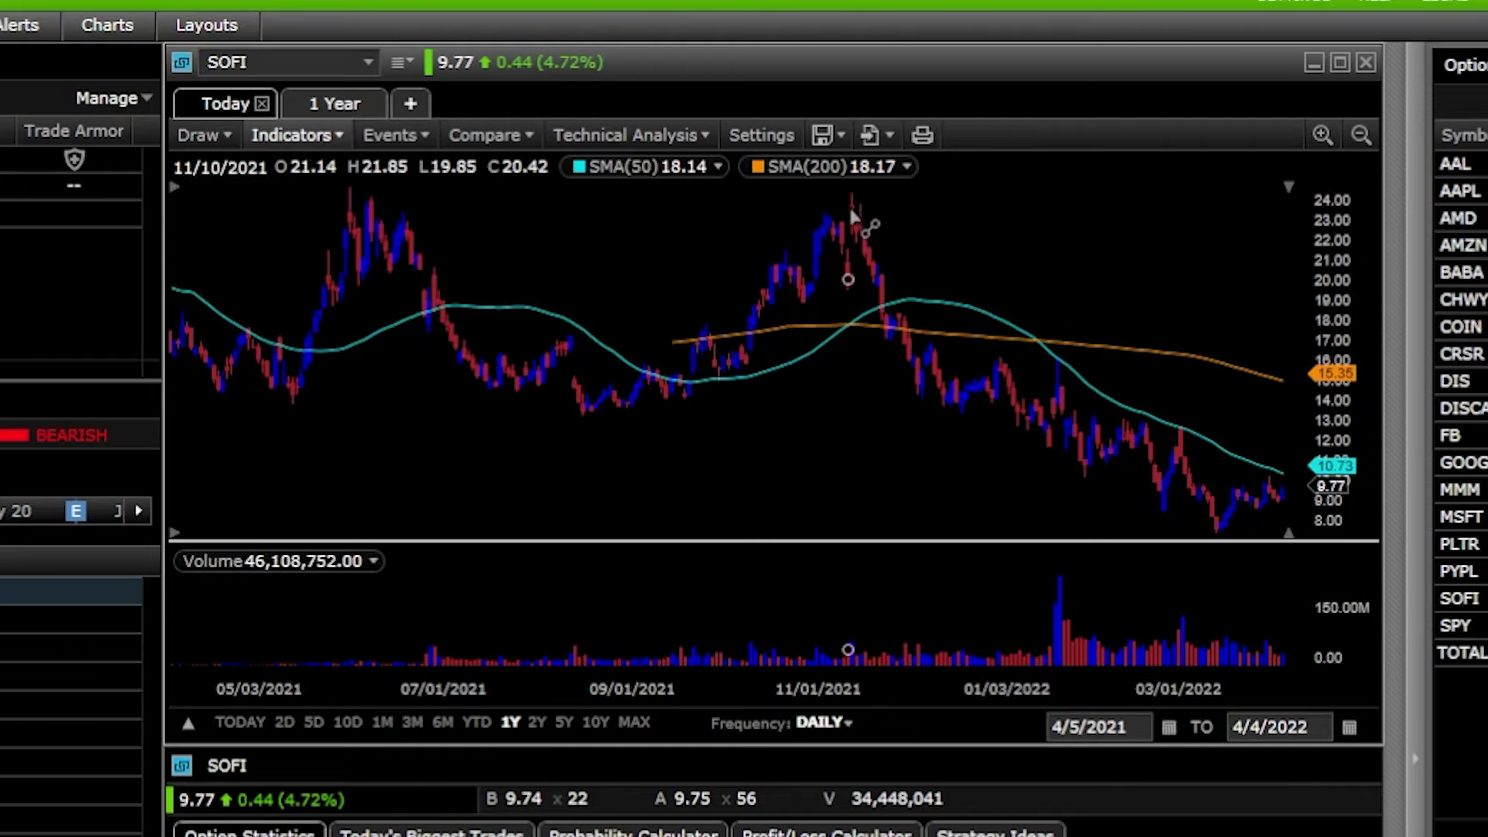
pyautogui.click(299, 417)
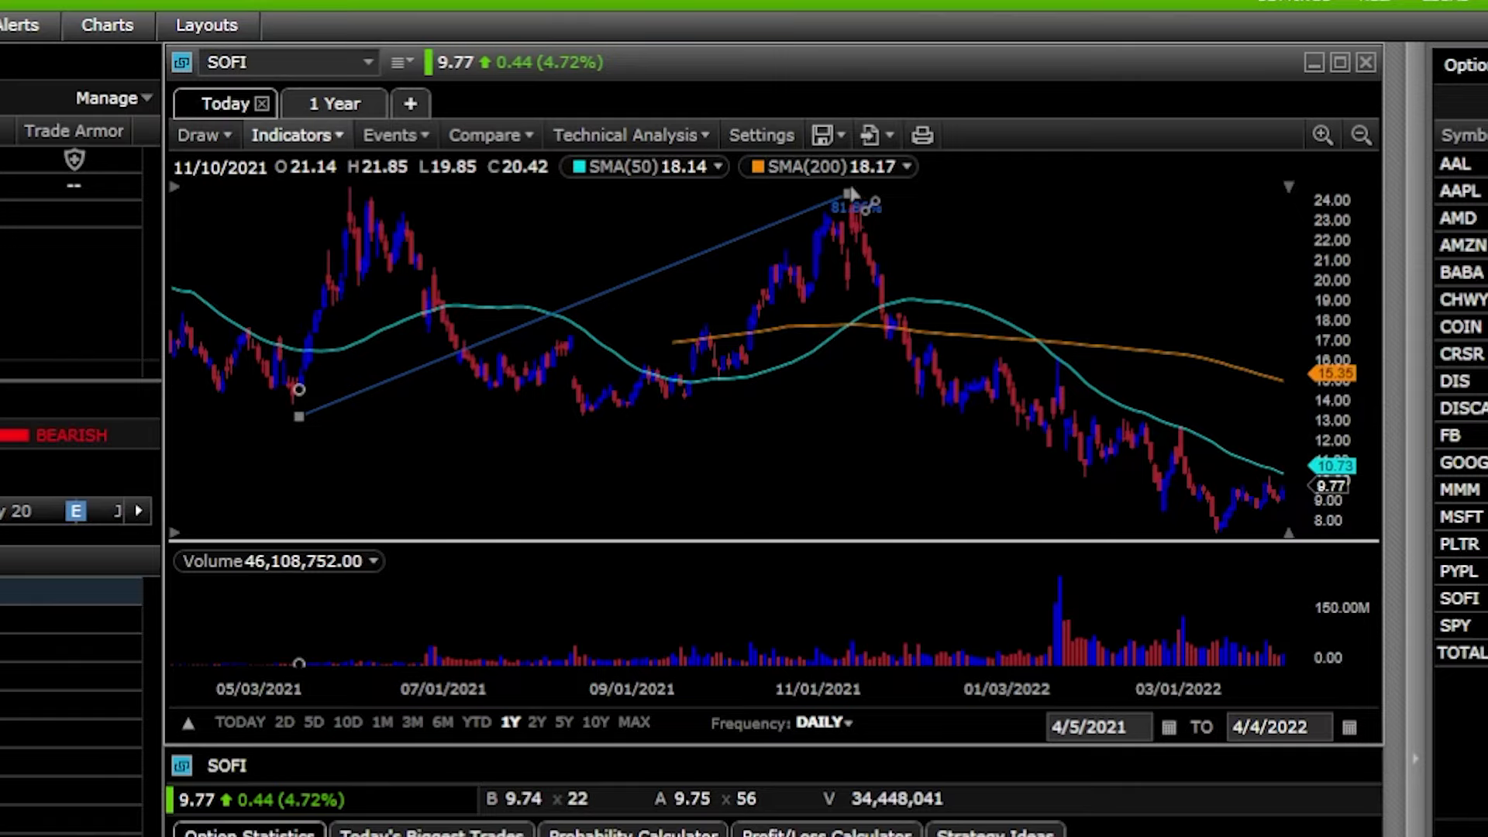
pyautogui.click(850, 186)
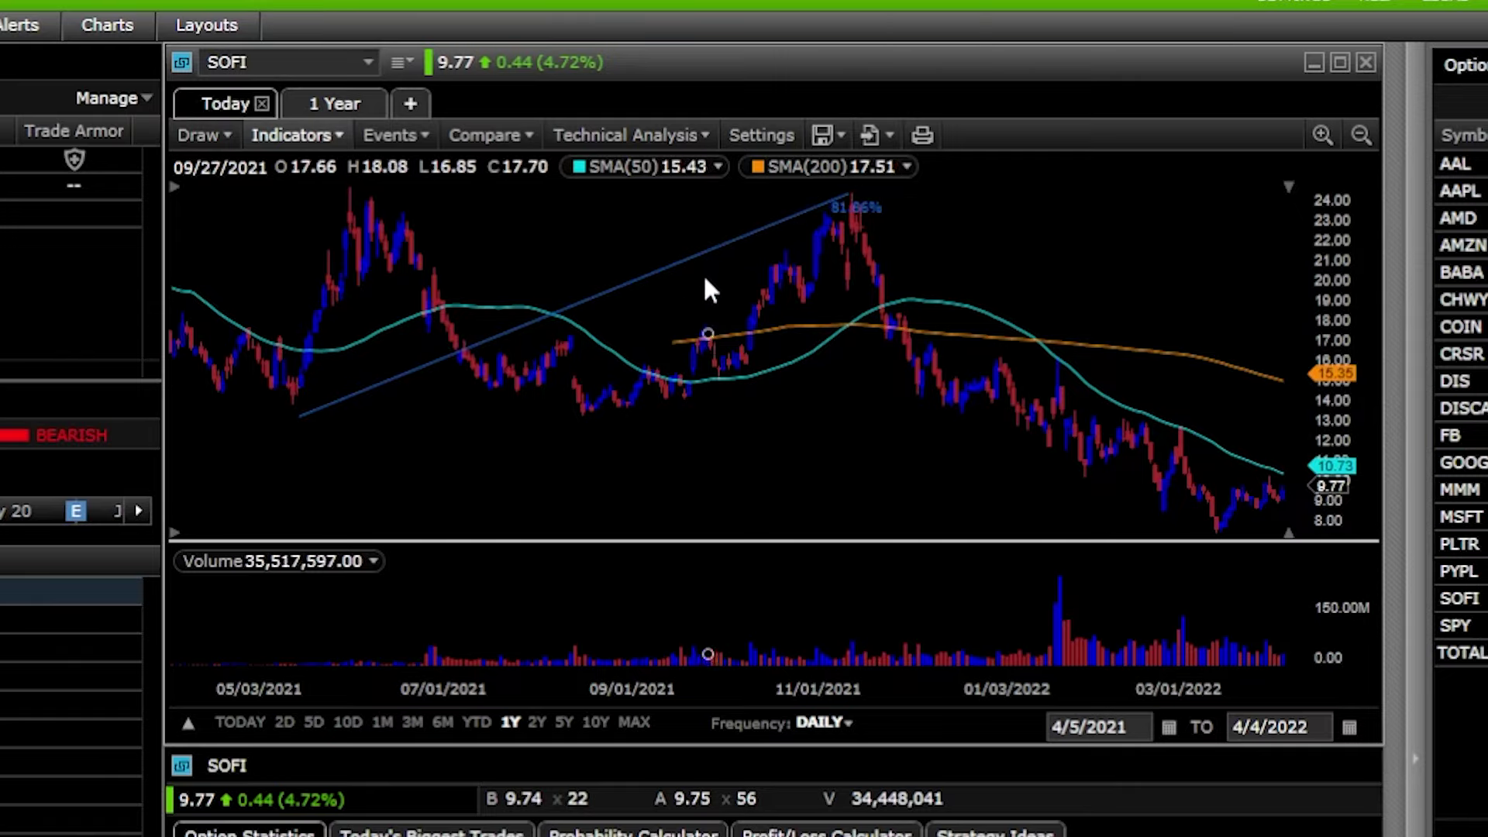
# Step: Open the trend line's properties and remove the line from the chart
pyautogui.click(682, 267)
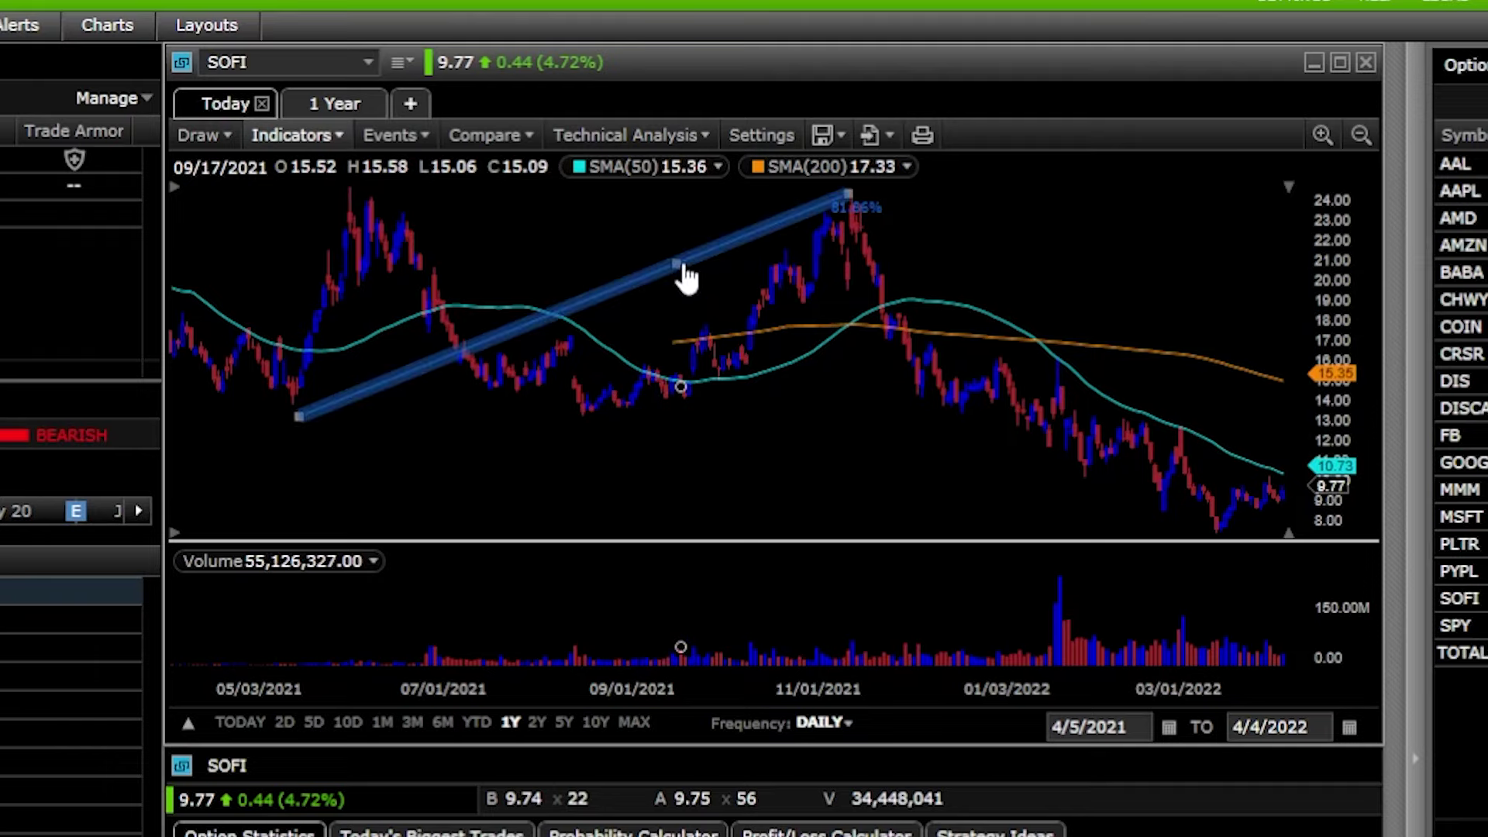
pyautogui.doubleClick(684, 266)
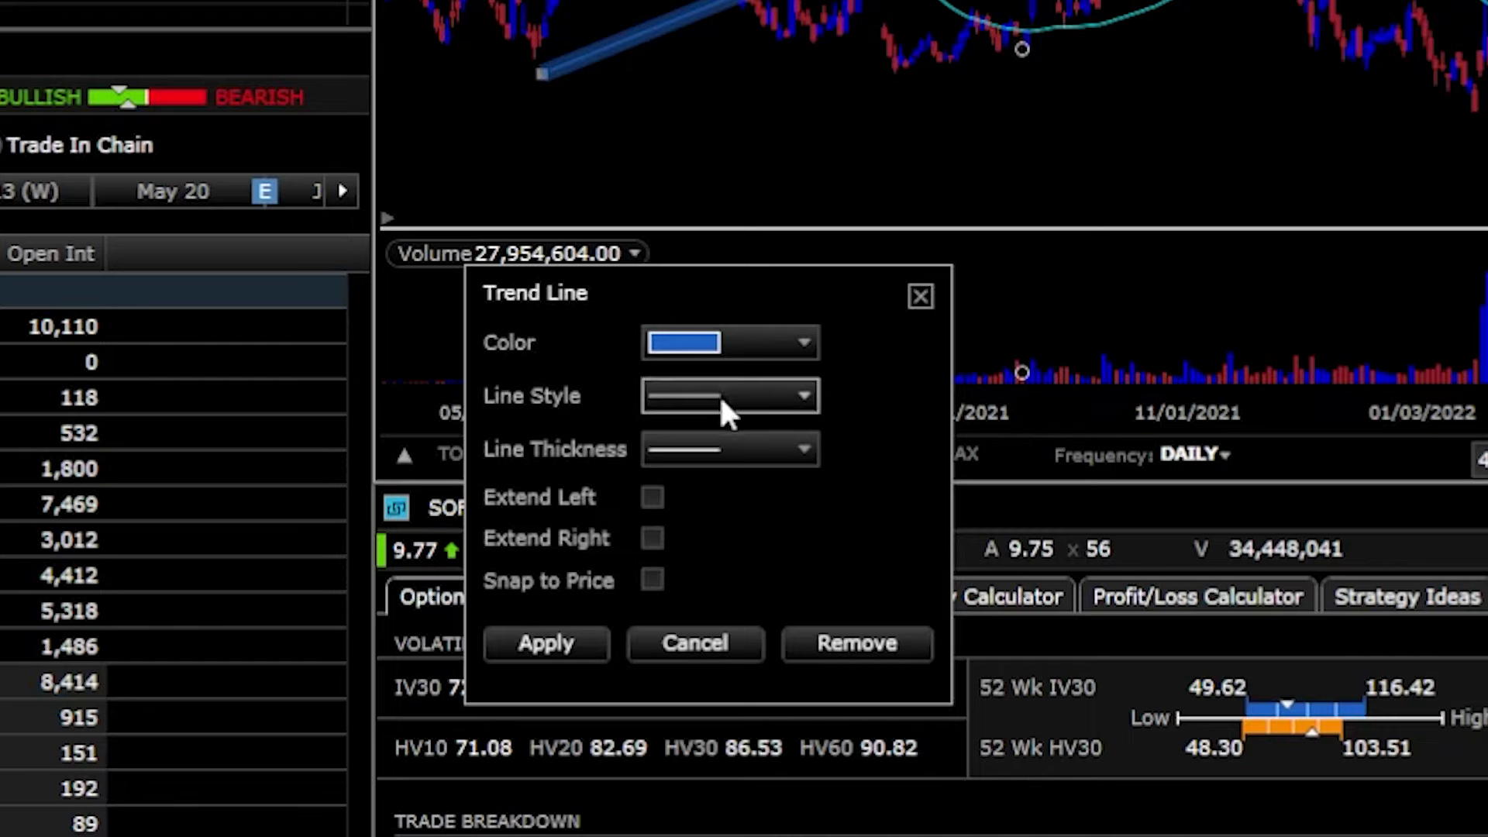
pyautogui.click(871, 639)
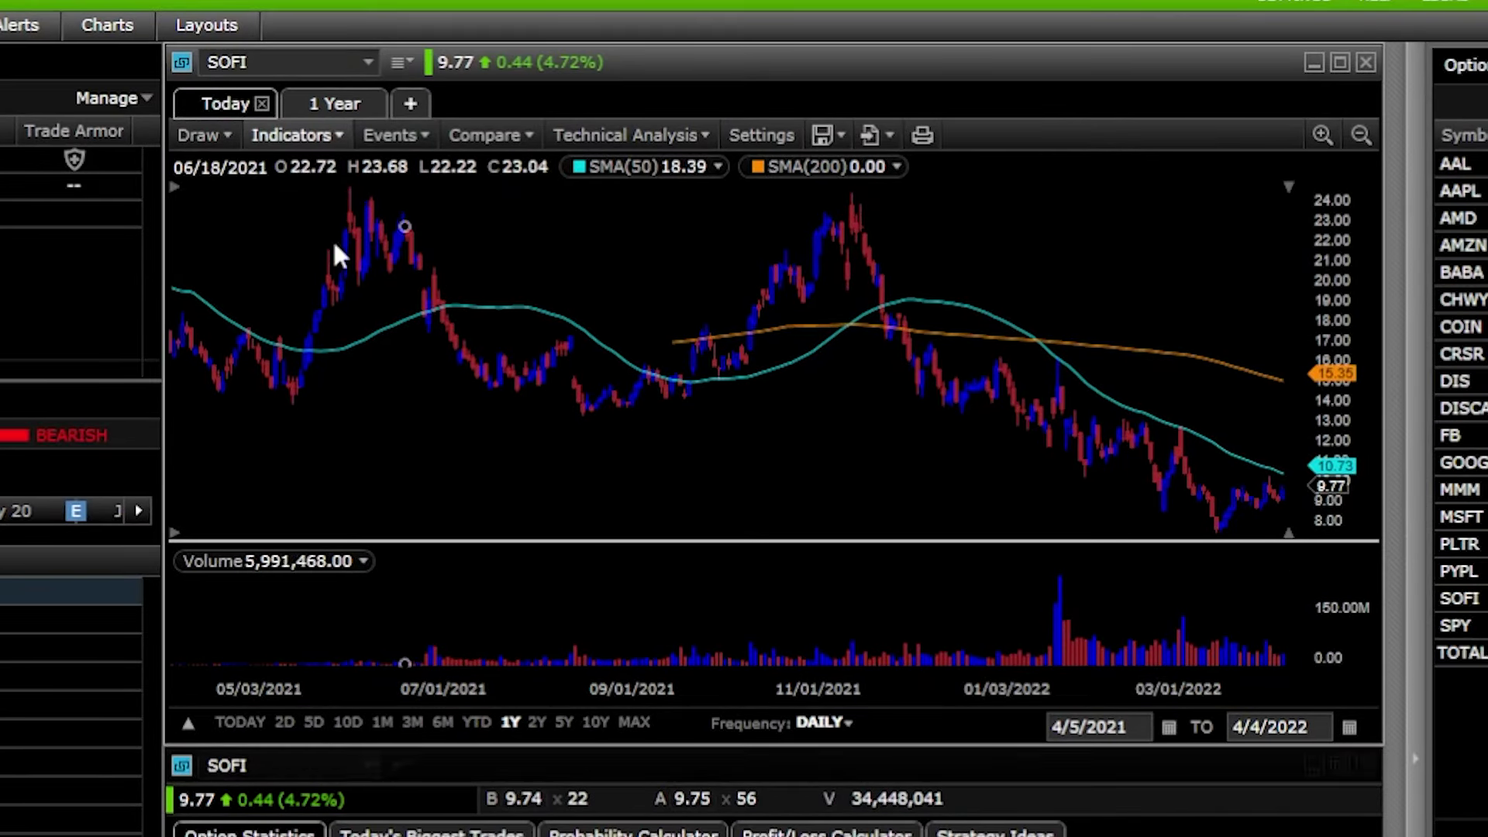
# Step: Draw a red horizontal level line at about 8.81, near the early 2022 lows on the SOFI chart
pyautogui.click(224, 136)
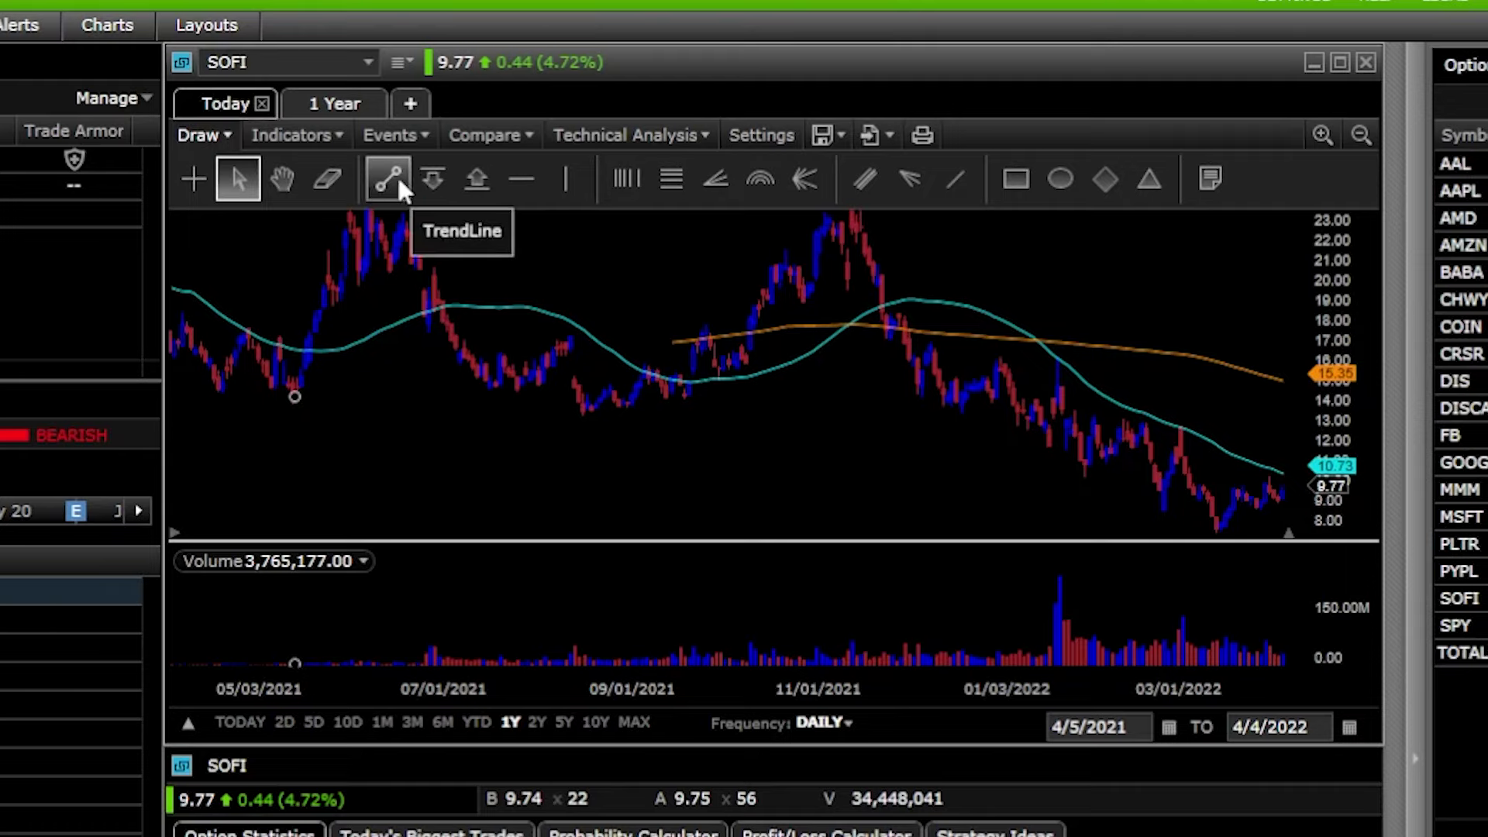
pyautogui.click(489, 175)
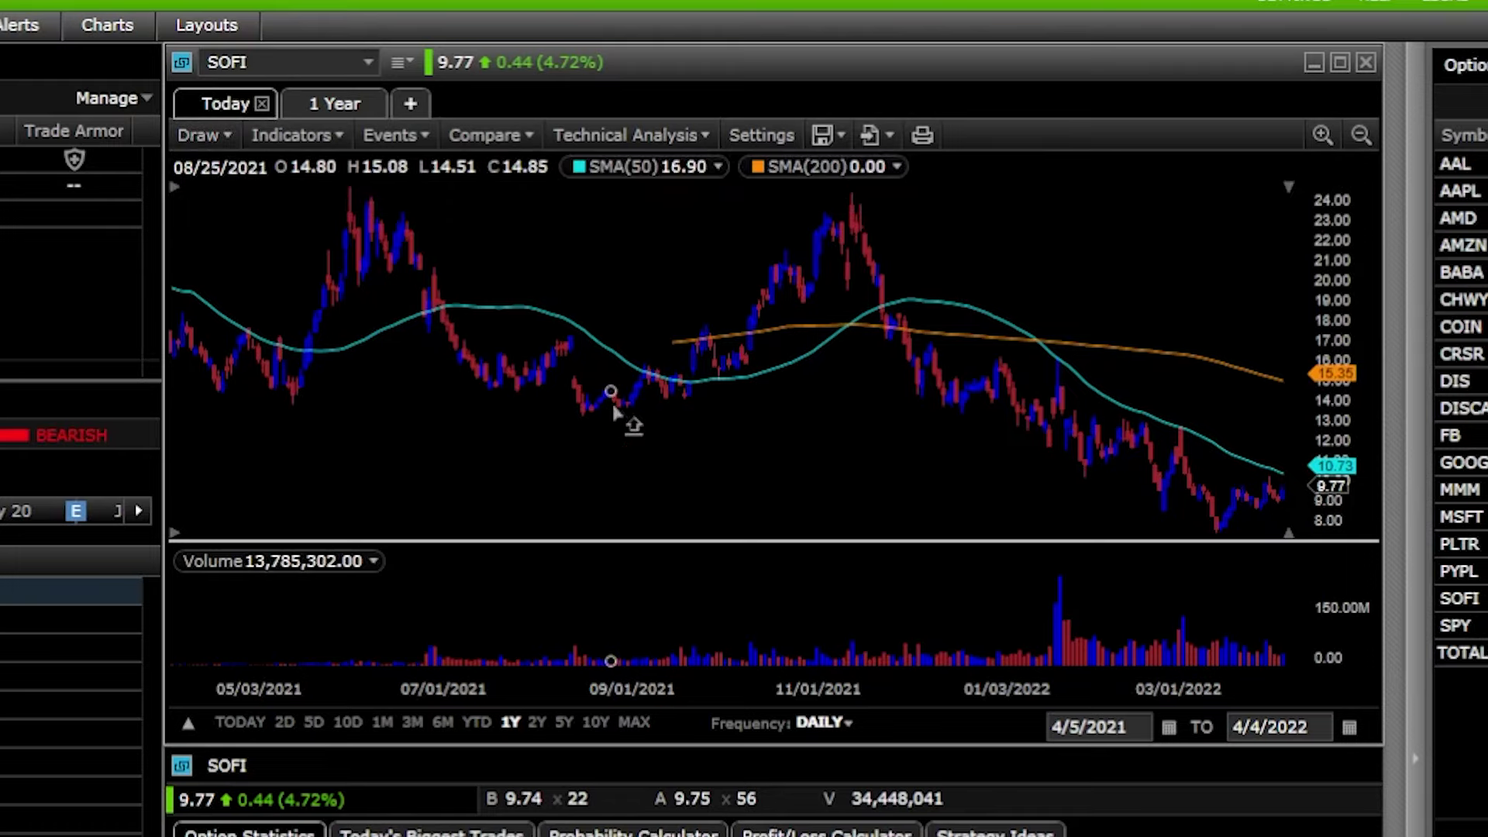
pyautogui.click(1164, 504)
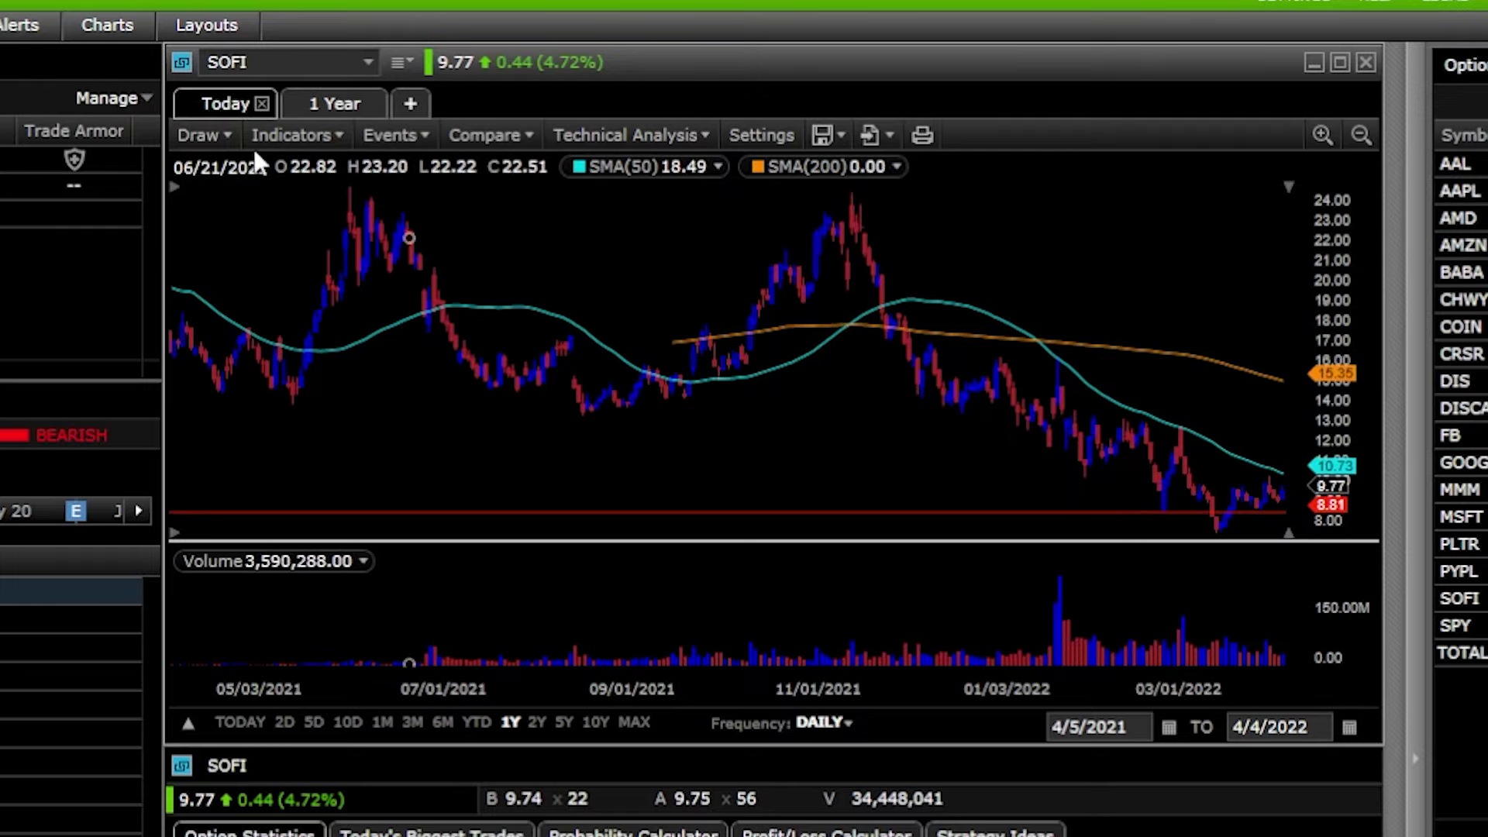
# Step: Draw a green horizontal level line at about 24.34 across the SOFI chart's highs, and delete it
pyautogui.click(203, 136)
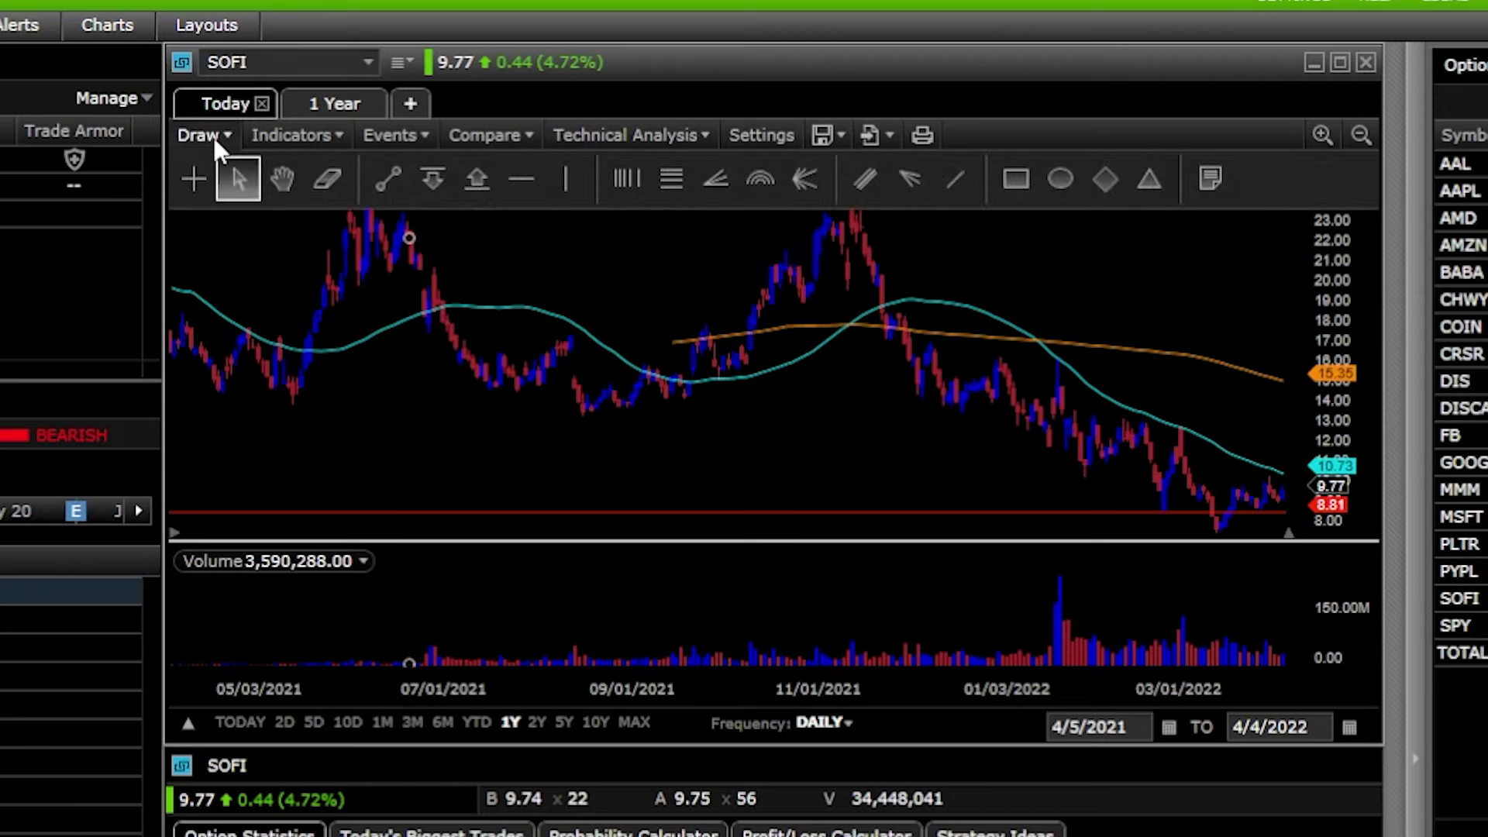
pyautogui.click(433, 176)
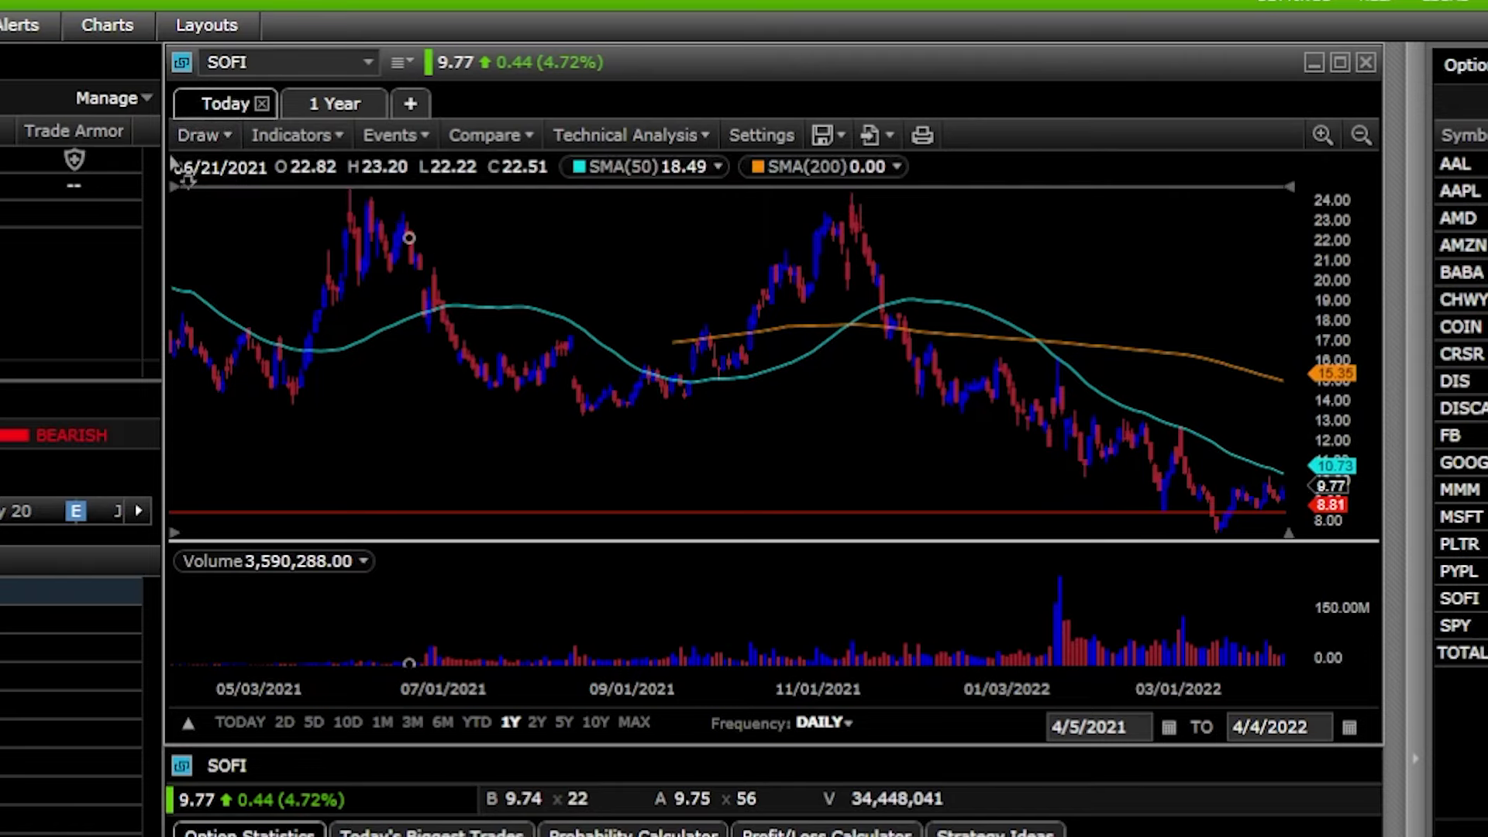
pyautogui.click(851, 200)
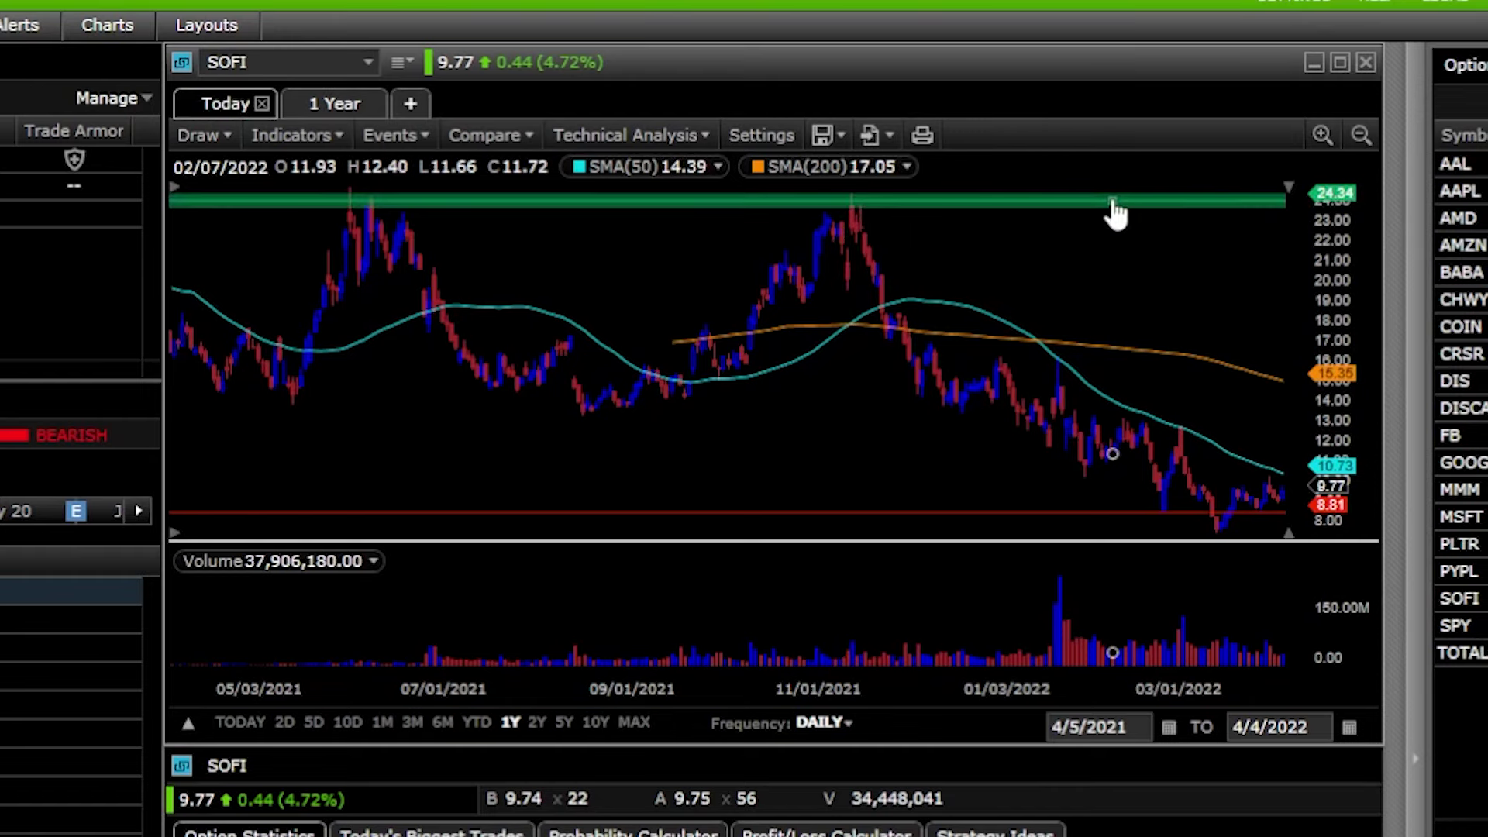
pyautogui.click(1019, 203)
pyautogui.press('Delete')
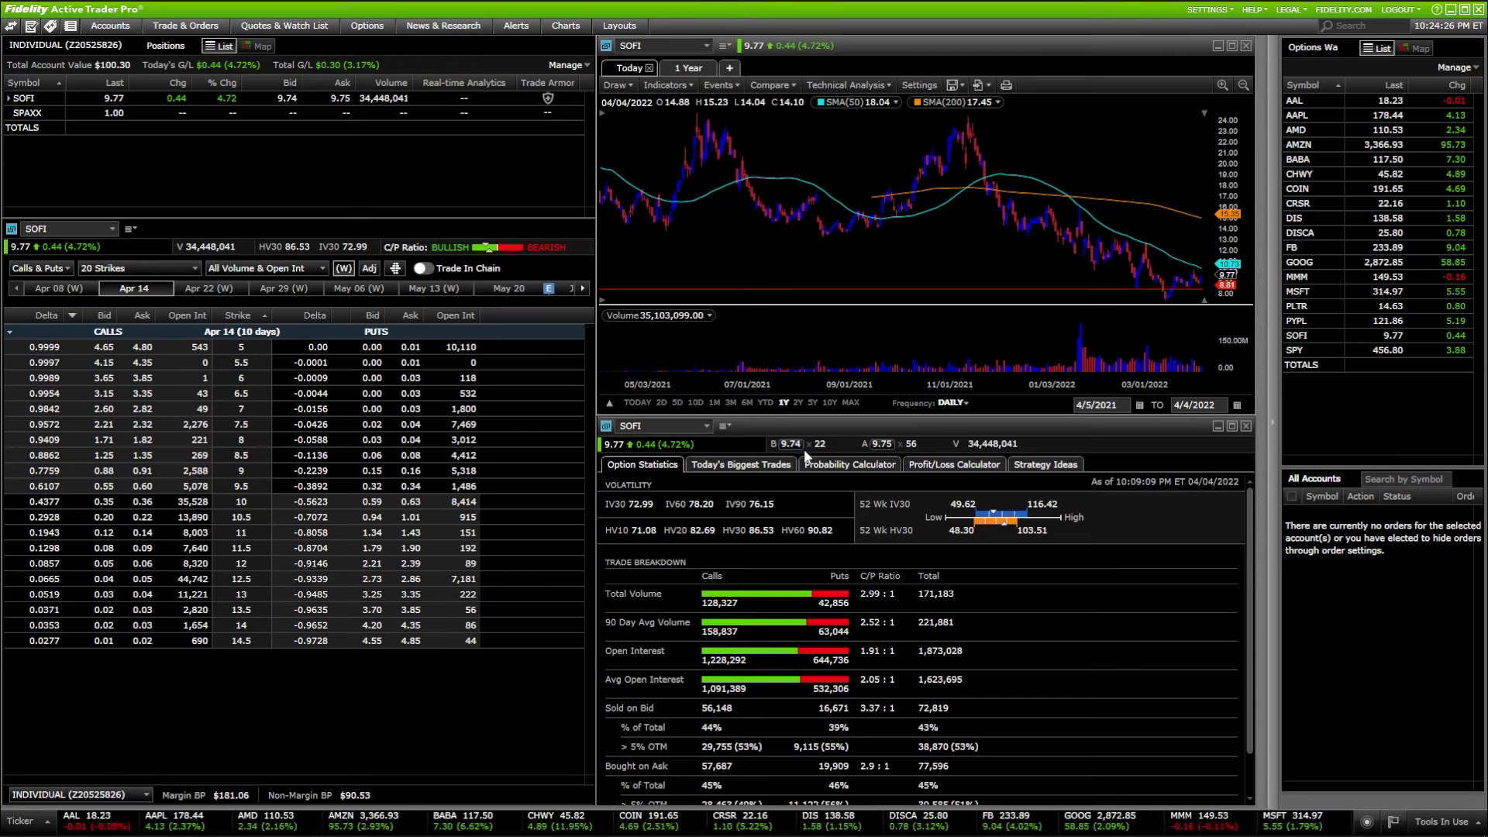